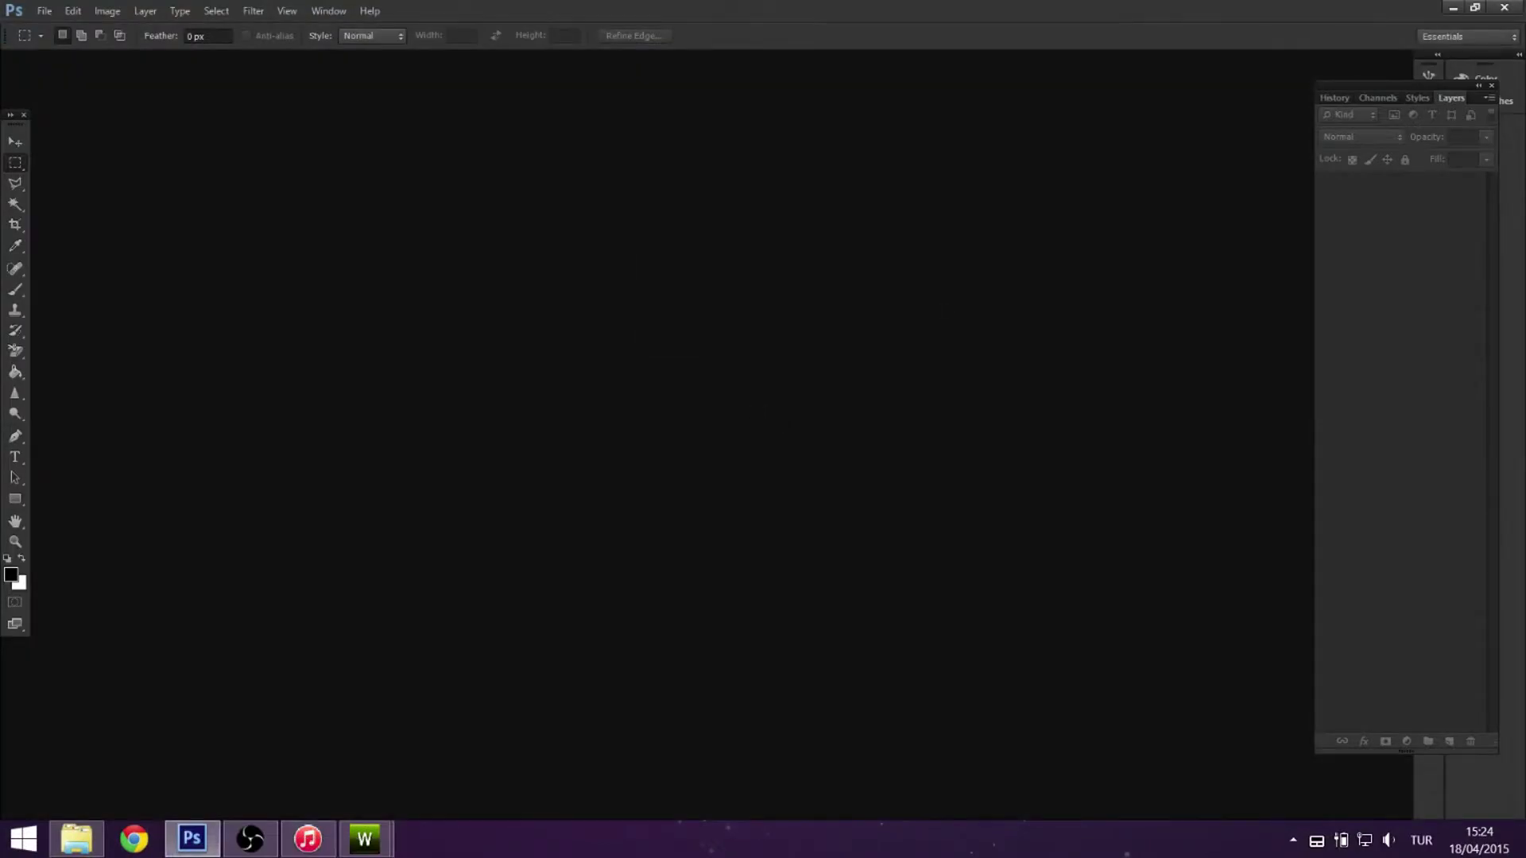
Switch to TSR Workshop and look through the Young Adult female Body outfits available for cloning.
{"action": "left_click_drag", "start_coordinate": [763, 413], "coordinate": [762, 414]}
{"action": "key", "text": "alt+Tab"}
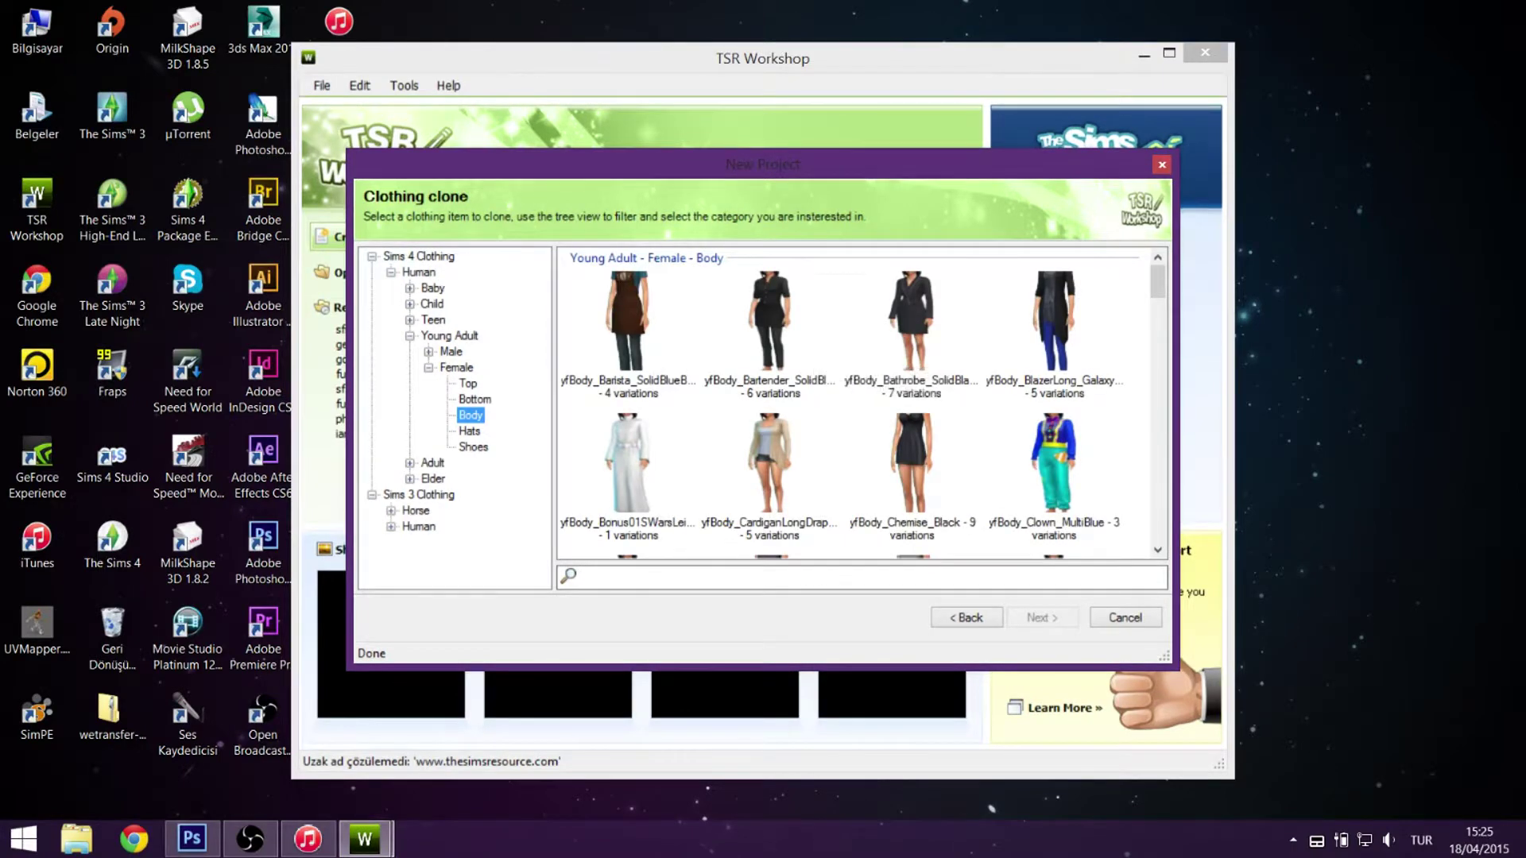
{"action": "scroll", "coordinate": [1108, 546], "scroll_direction": "down", "scroll_amount": 5}
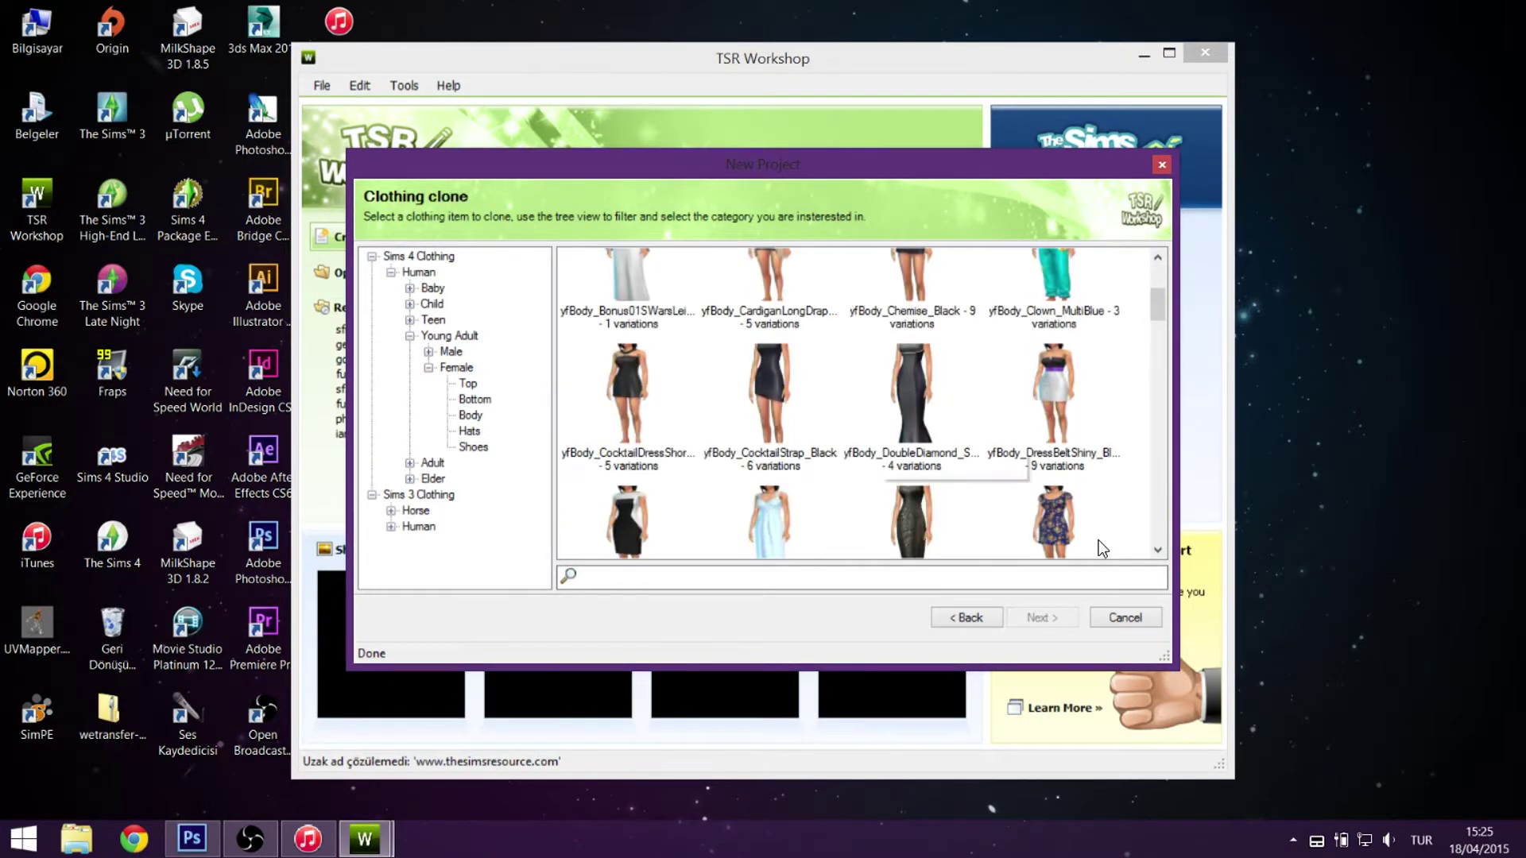
{"action": "scroll", "coordinate": [982, 492], "scroll_direction": "down", "scroll_amount": 2}
{"action": "scroll", "coordinate": [1017, 413], "scroll_direction": "up", "scroll_amount": 7}
{"action": "scroll", "coordinate": [1031, 465], "scroll_direction": "down", "scroll_amount": 7}
{"action": "scroll", "coordinate": [1031, 465], "scroll_direction": "down", "scroll_amount": 5}
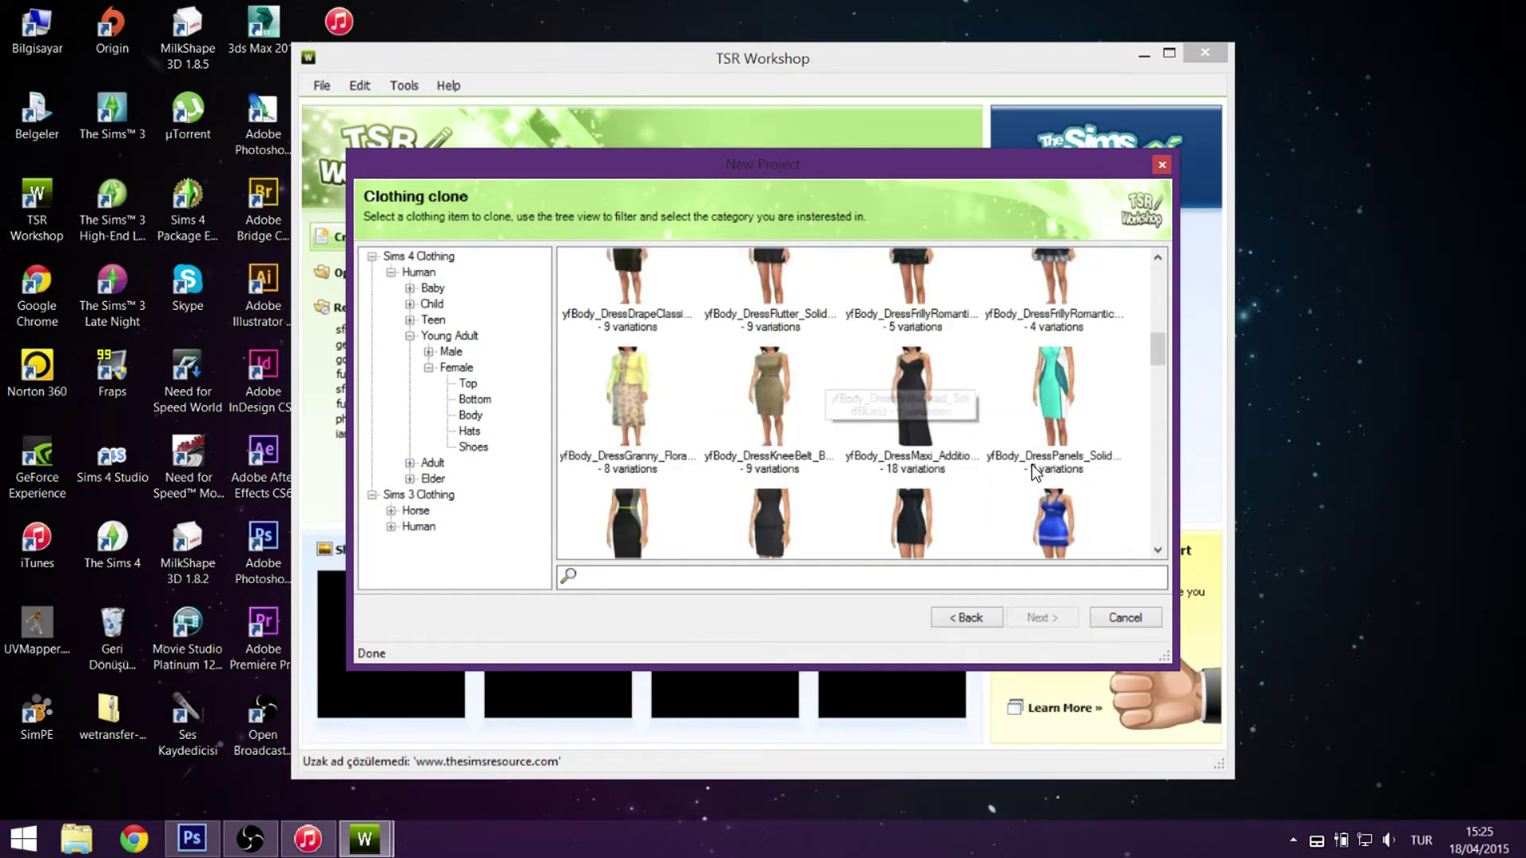
{"action": "scroll", "coordinate": [1089, 539], "scroll_direction": "down", "scroll_amount": 3}
{"action": "scroll", "coordinate": [1089, 539], "scroll_direction": "down", "scroll_amount": 3}
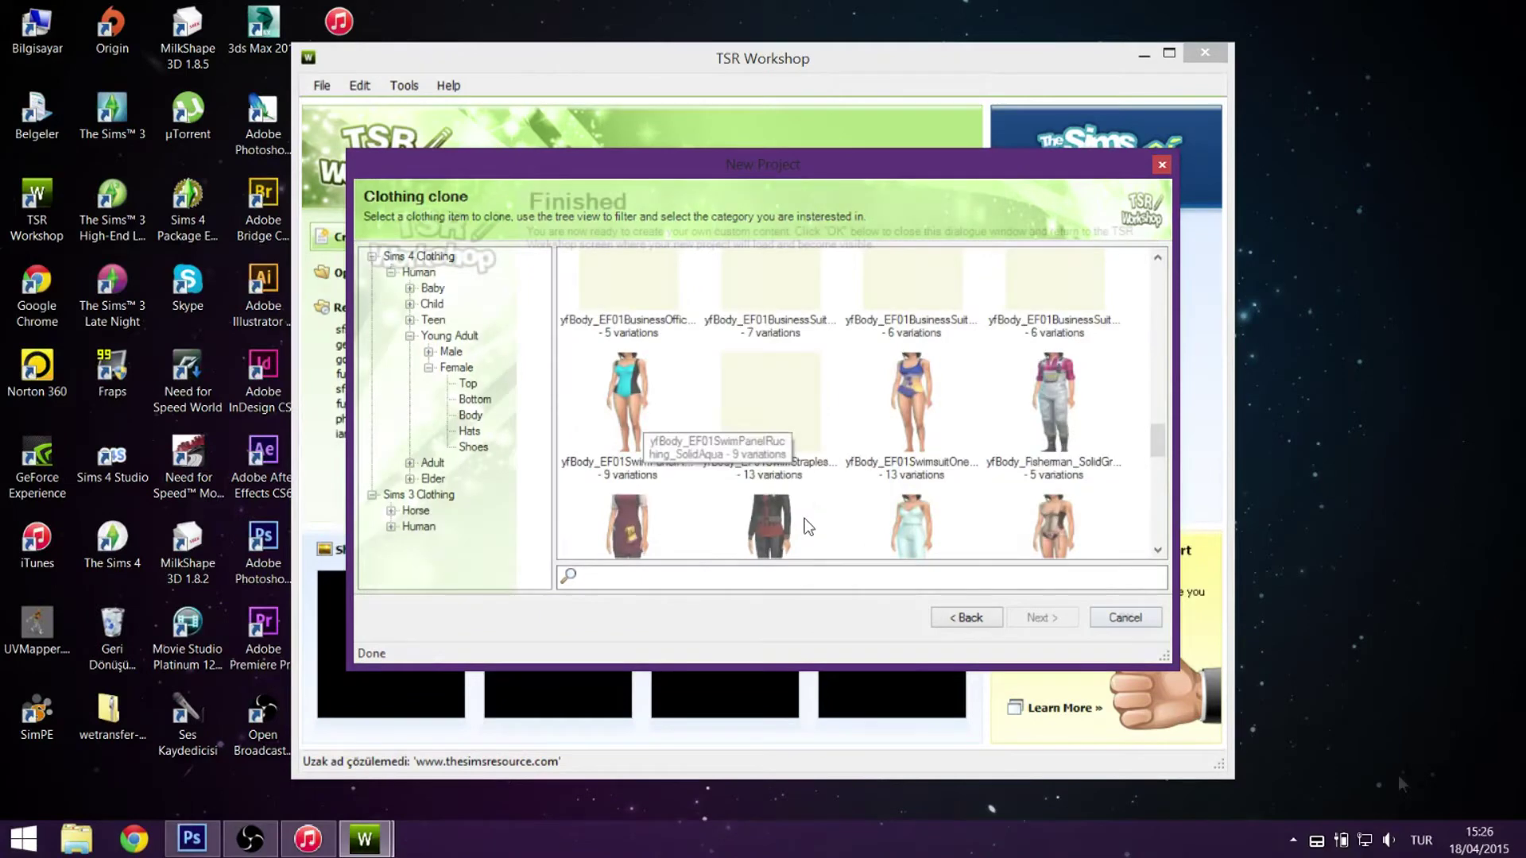
{"action": "scroll", "coordinate": [1025, 556], "scroll_direction": "down", "scroll_amount": 3}
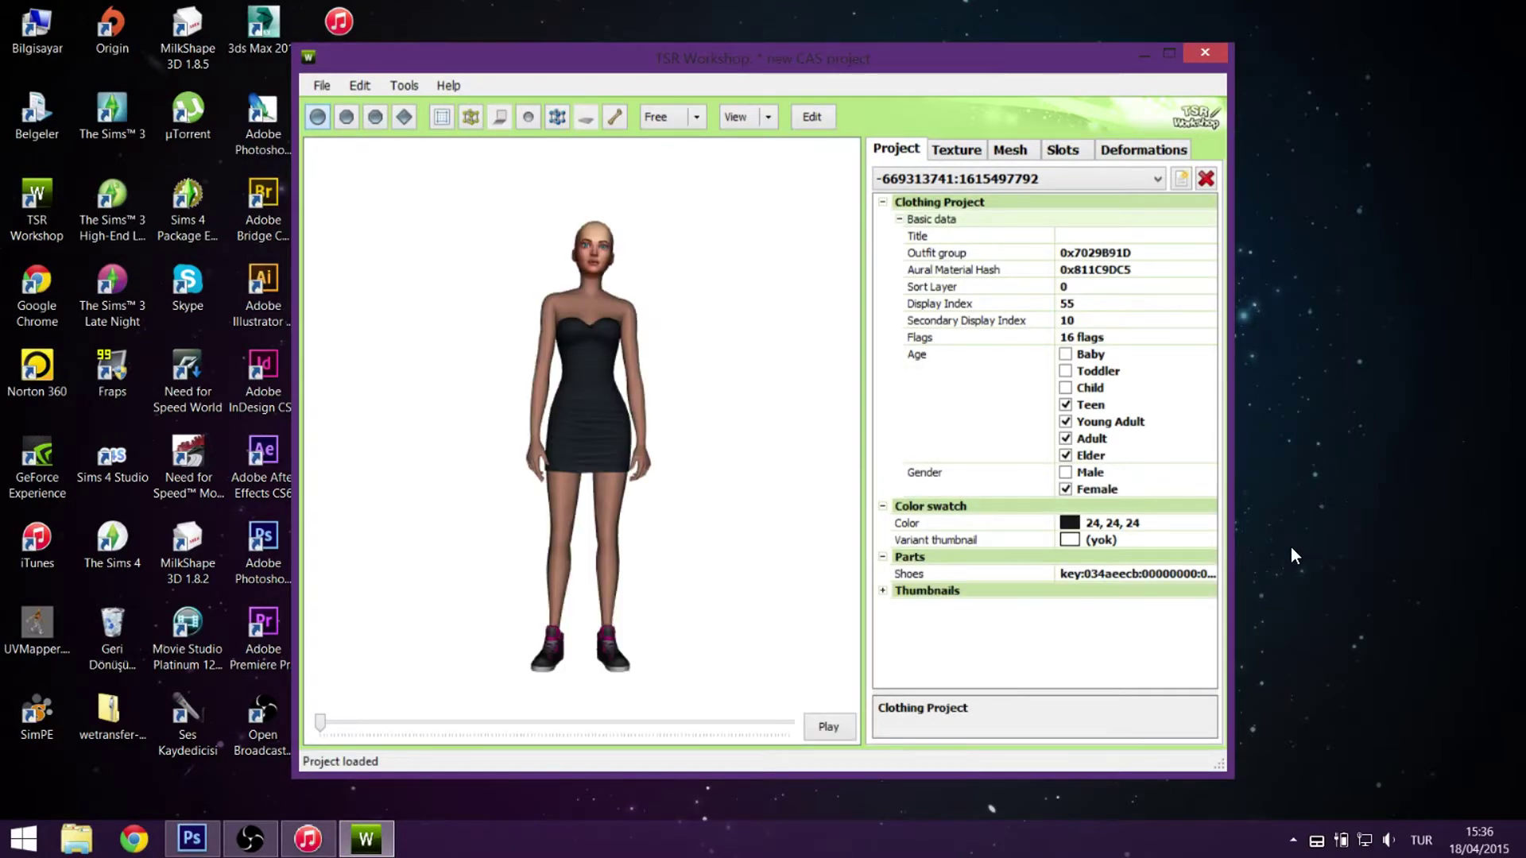
Maximize the clothing project window and set the 3D preview's navigation mode to Pan.
{"action": "left_click", "coordinate": [1168, 53]}
{"action": "left_click_drag", "start_coordinate": [803, 392], "coordinate": [721, 473]}
{"action": "left_click", "coordinate": [469, 66]}
{"action": "left_click", "coordinate": [449, 116]}
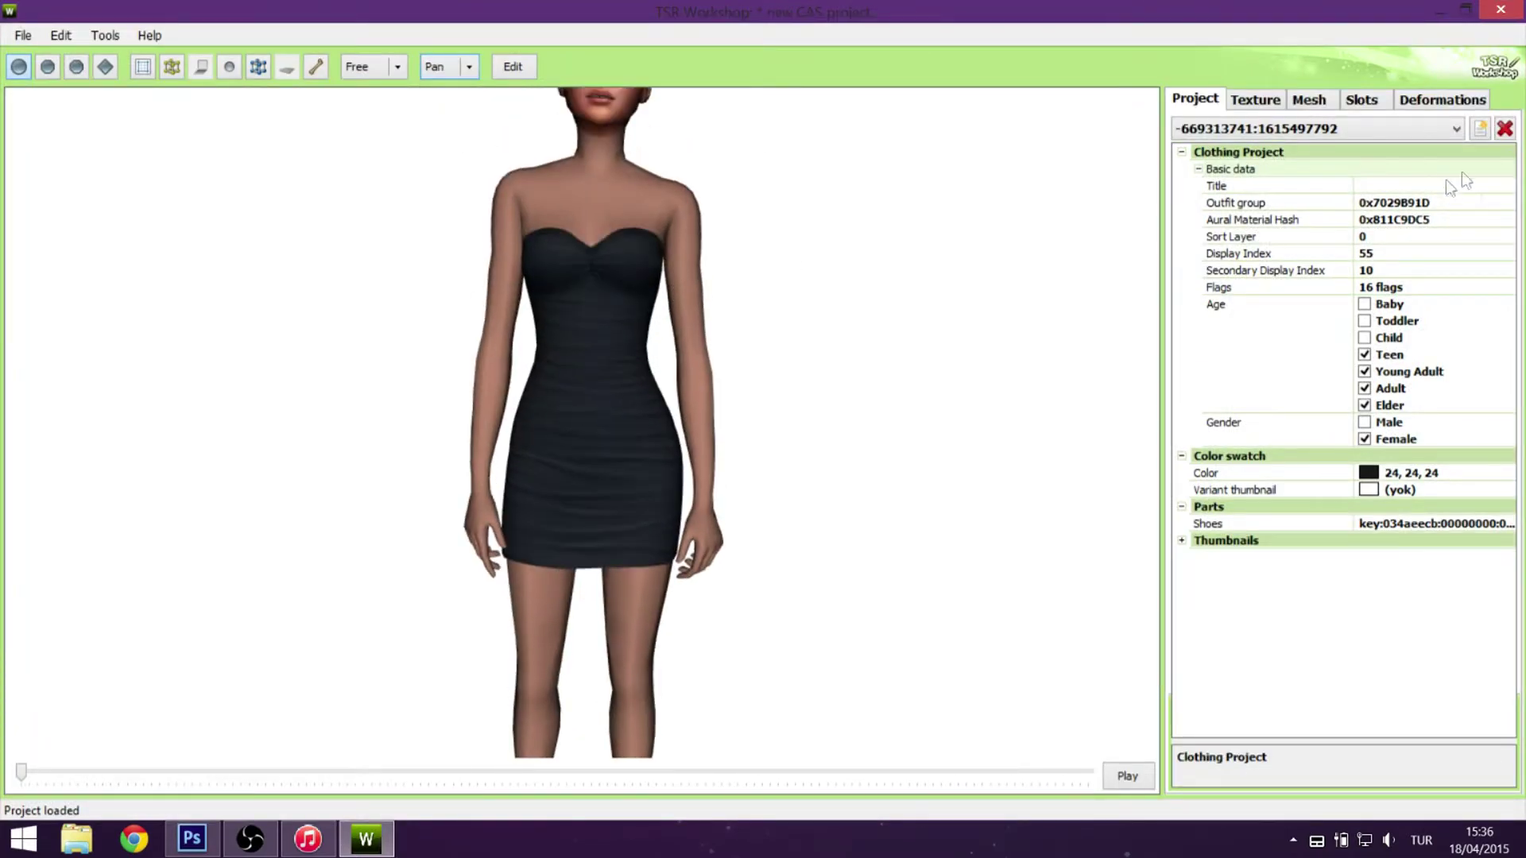
Open the dress's Diffuse texture for editing and start exporting it.
{"action": "left_click", "coordinate": [1255, 99]}
{"action": "left_click", "coordinate": [1462, 171]}
{"action": "left_click", "coordinate": [1494, 143]}
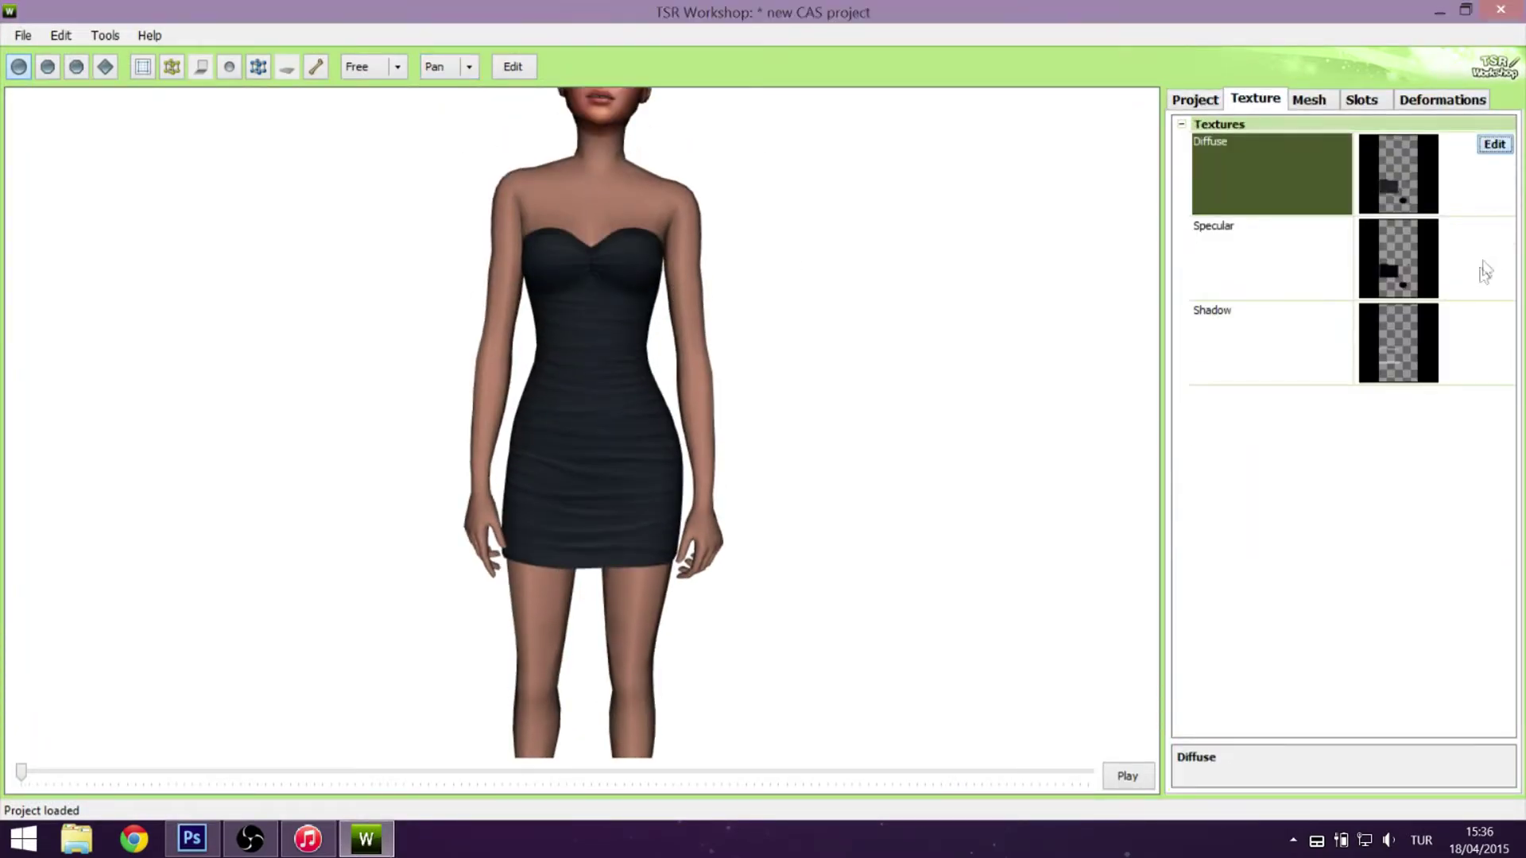
{"action": "left_click", "coordinate": [943, 163]}
Create a folder named Recording inside the Sims4 Dresses folder and open it as the export location.
{"action": "left_click", "coordinate": [927, 195]}
{"action": "double_click", "coordinate": [817, 306]}
{"action": "left_click", "coordinate": [617, 229]}
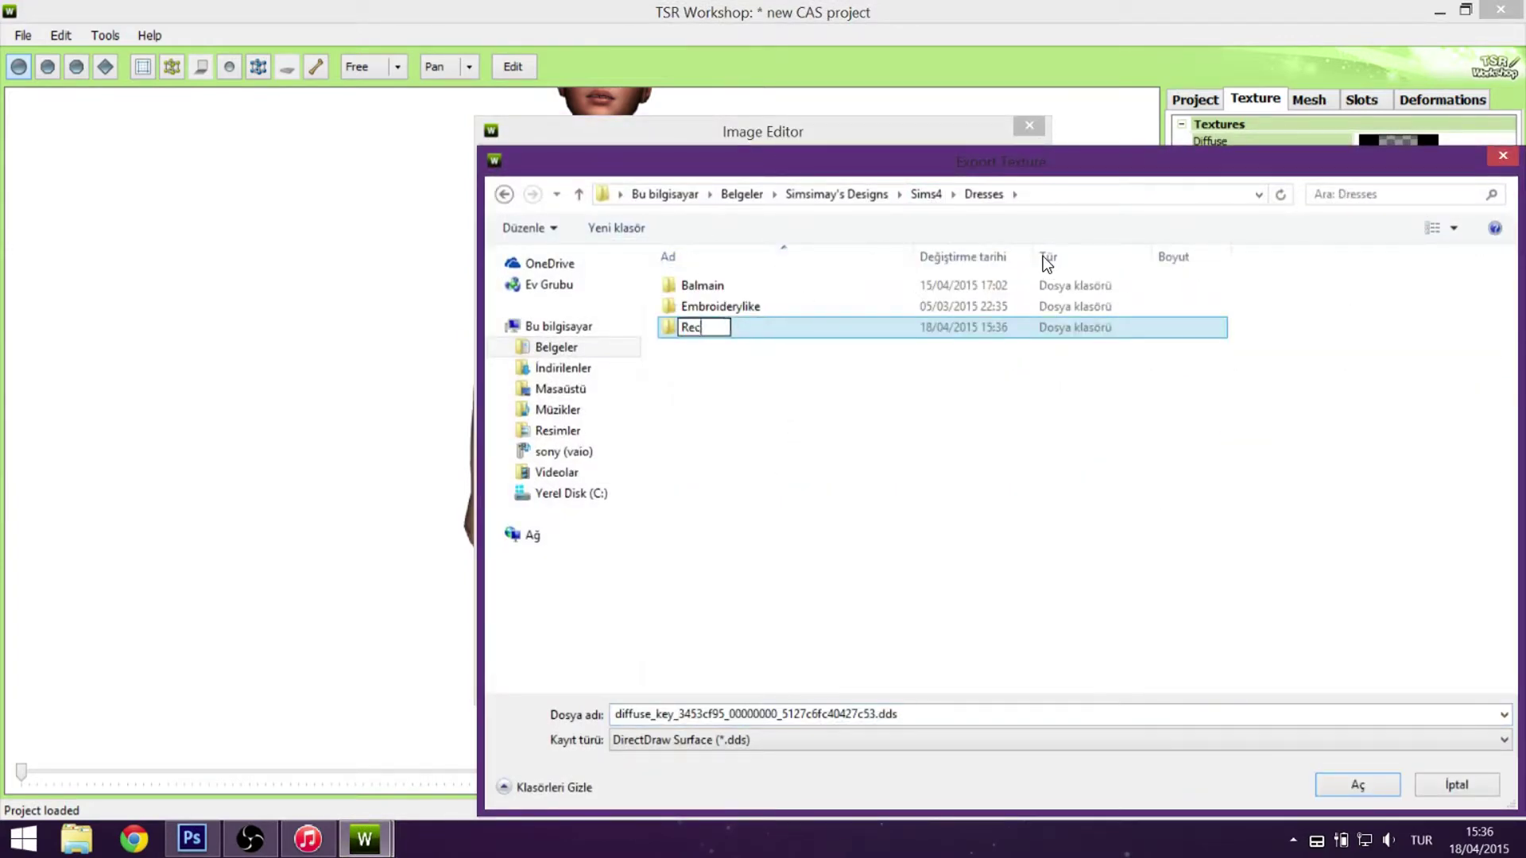
{"action": "key", "text": "Return"}
{"action": "key", "text": "Return"}
Save the exported diffuse texture as Multiplier.dds and close the image editor.
{"action": "type", "text": "Multiplier"}
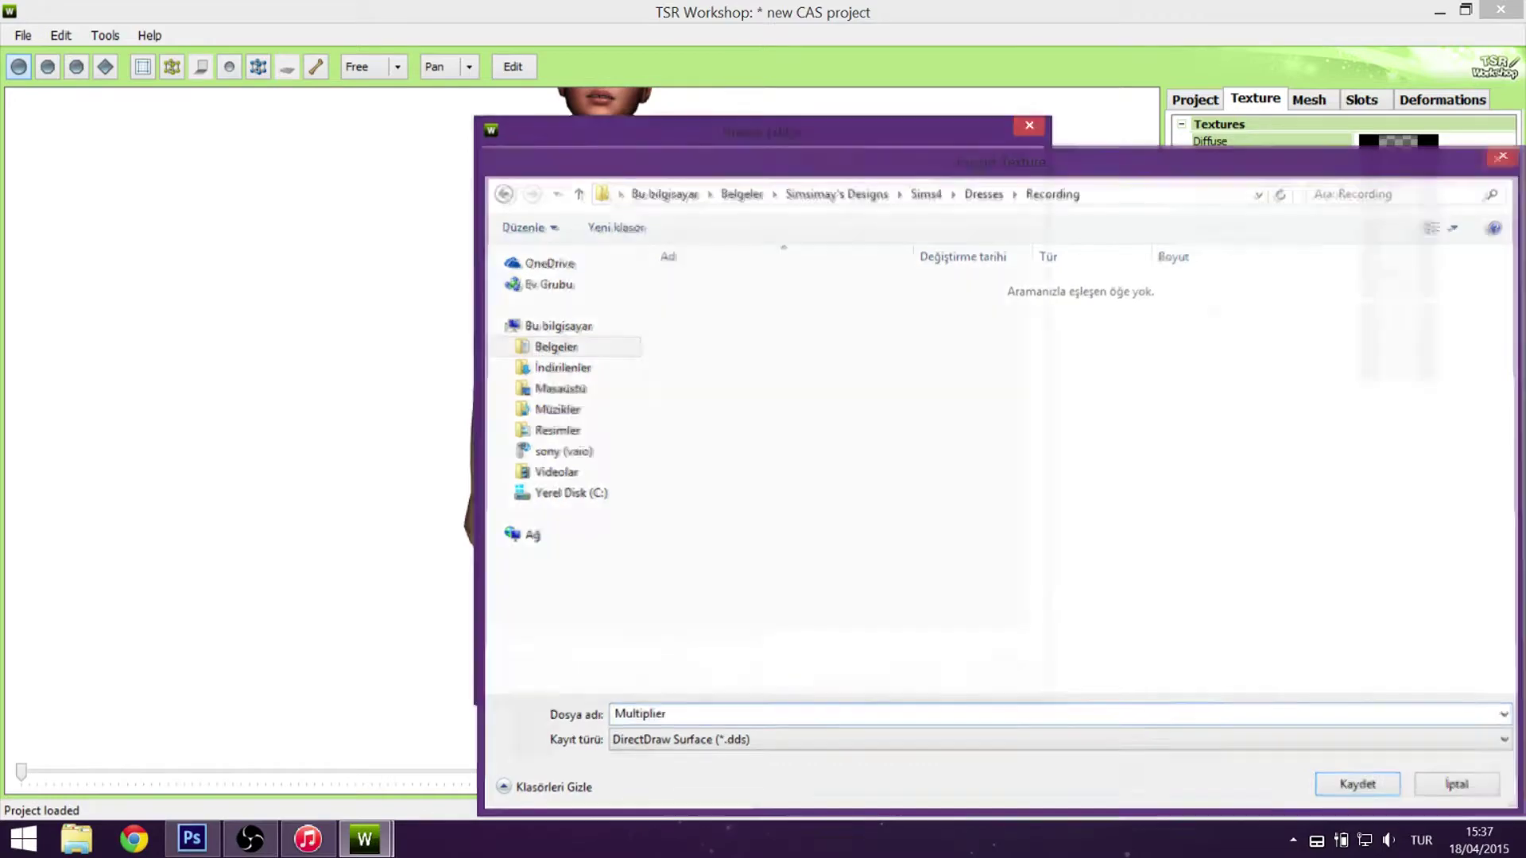
{"action": "key", "text": "Return"}
{"action": "key", "text": "Return"}
{"action": "key", "text": "Escape"}
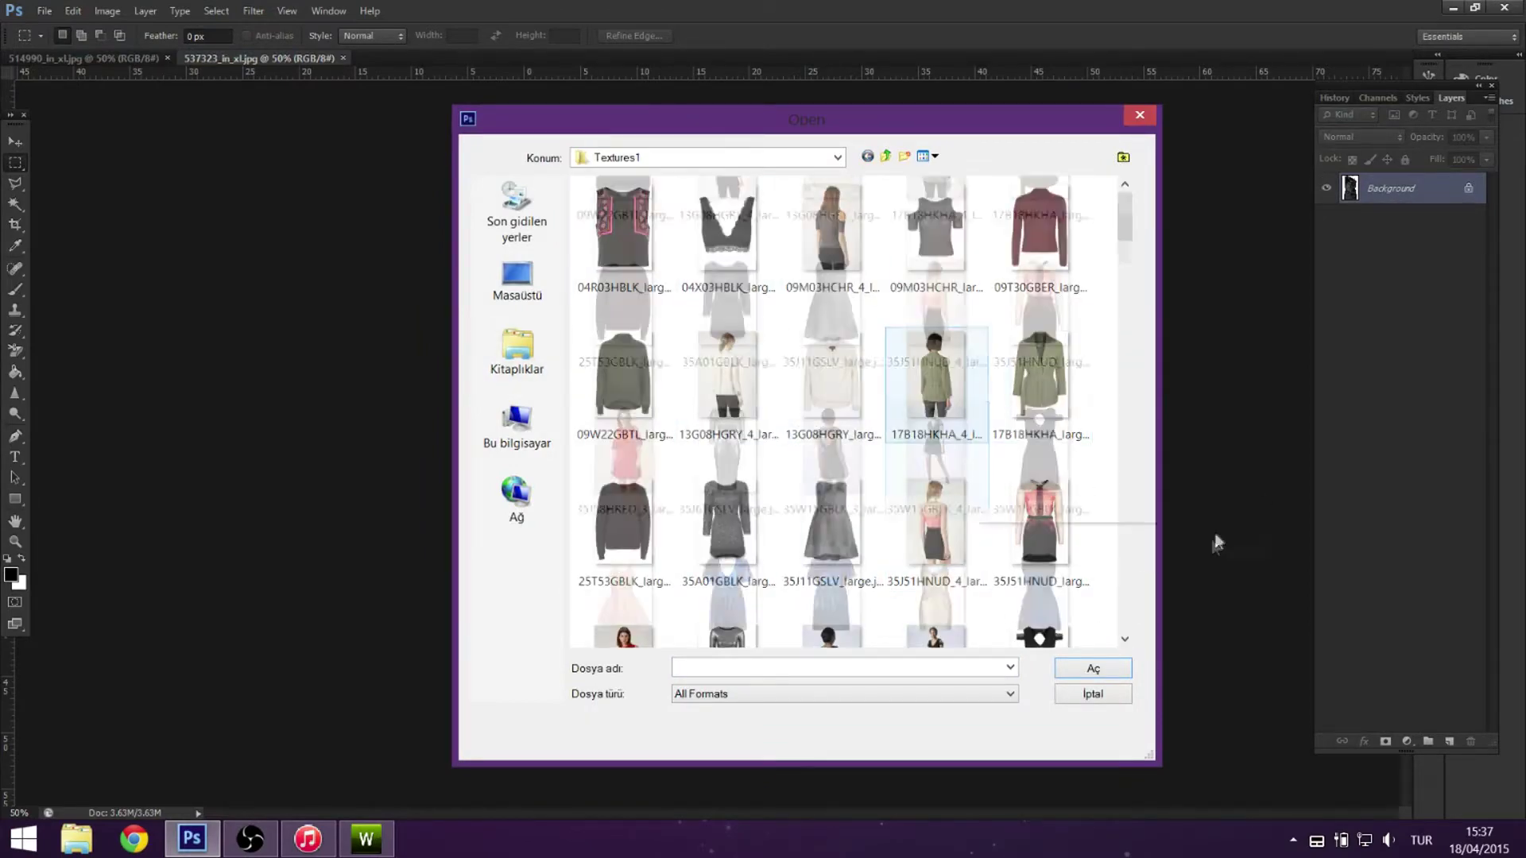
In Photoshop, open the blue metallic dress photo 62C19HBLE_2_large.jpg from the Textures1 folder.
{"action": "scroll", "coordinate": [1113, 517], "scroll_direction": "down", "scroll_amount": 2}
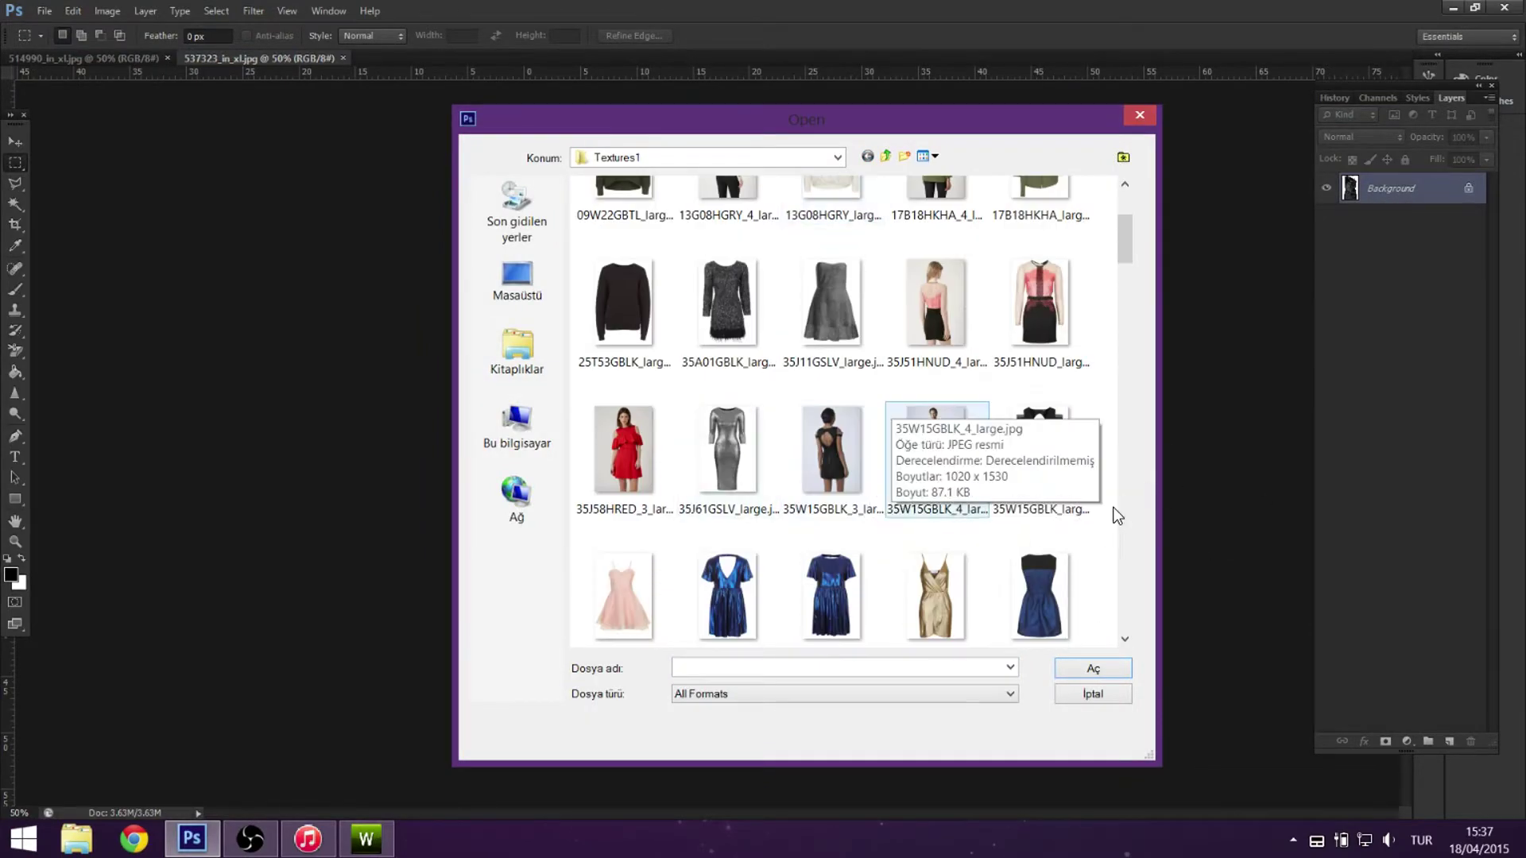
{"action": "scroll", "coordinate": [993, 572], "scroll_direction": "down", "scroll_amount": 2}
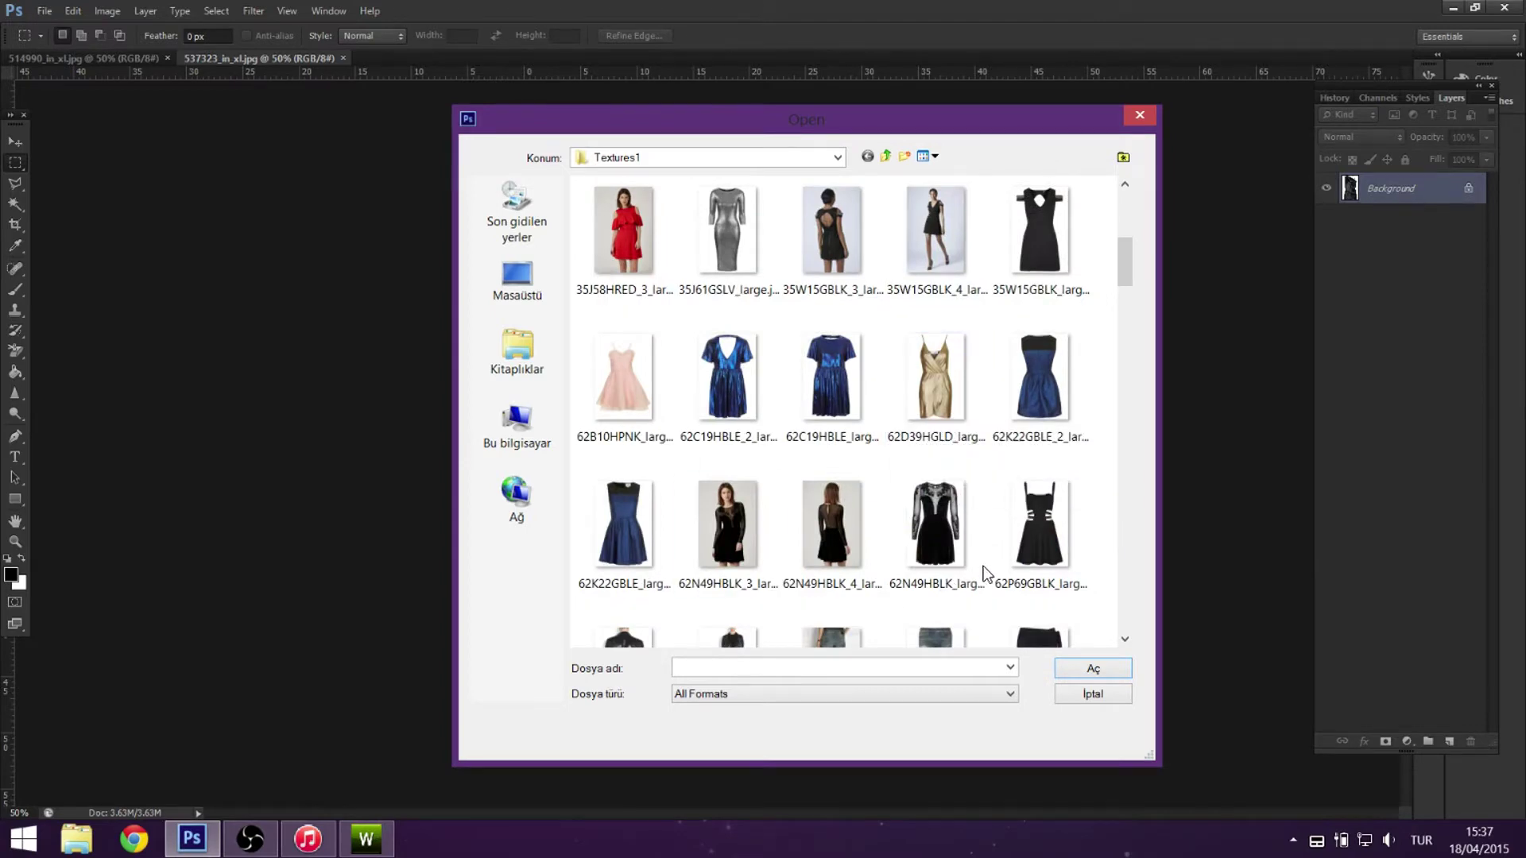
{"action": "scroll", "coordinate": [986, 565], "scroll_direction": "down", "scroll_amount": 10}
{"action": "scroll", "coordinate": [1042, 597], "scroll_direction": "down", "scroll_amount": 3}
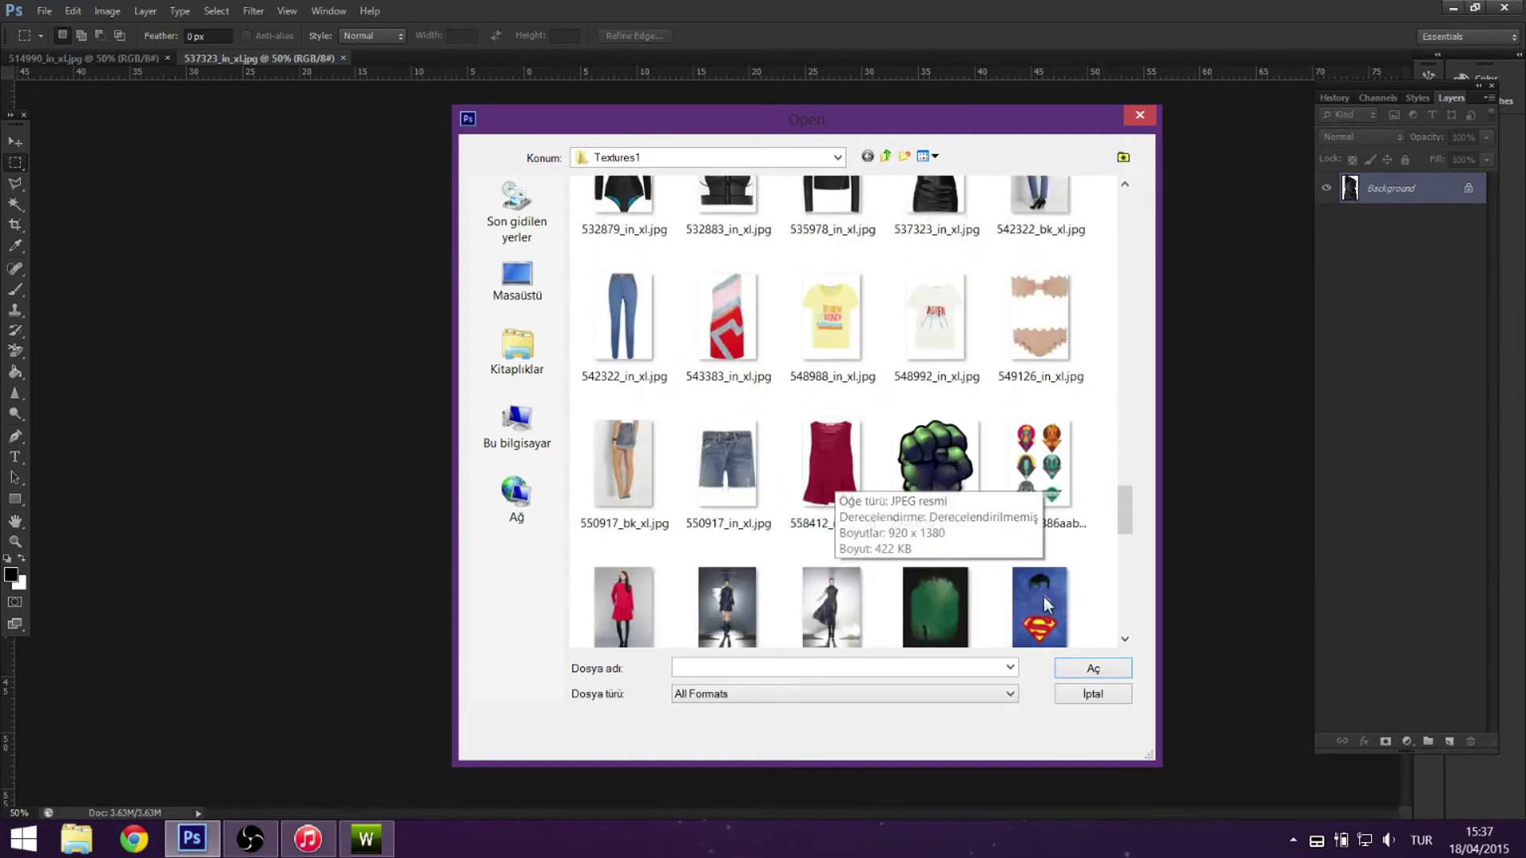
{"action": "scroll", "coordinate": [1038, 584], "scroll_direction": "down", "scroll_amount": 10}
{"action": "scroll", "coordinate": [1016, 596], "scroll_direction": "up", "scroll_amount": 20}
{"action": "scroll", "coordinate": [961, 588], "scroll_direction": "down", "scroll_amount": 10}
{"action": "double_click", "coordinate": [732, 401]}
Open the cream wrap blouse photo 13G08HGRY_large.jpg as another source image.
{"action": "left_click", "coordinate": [45, 11]}
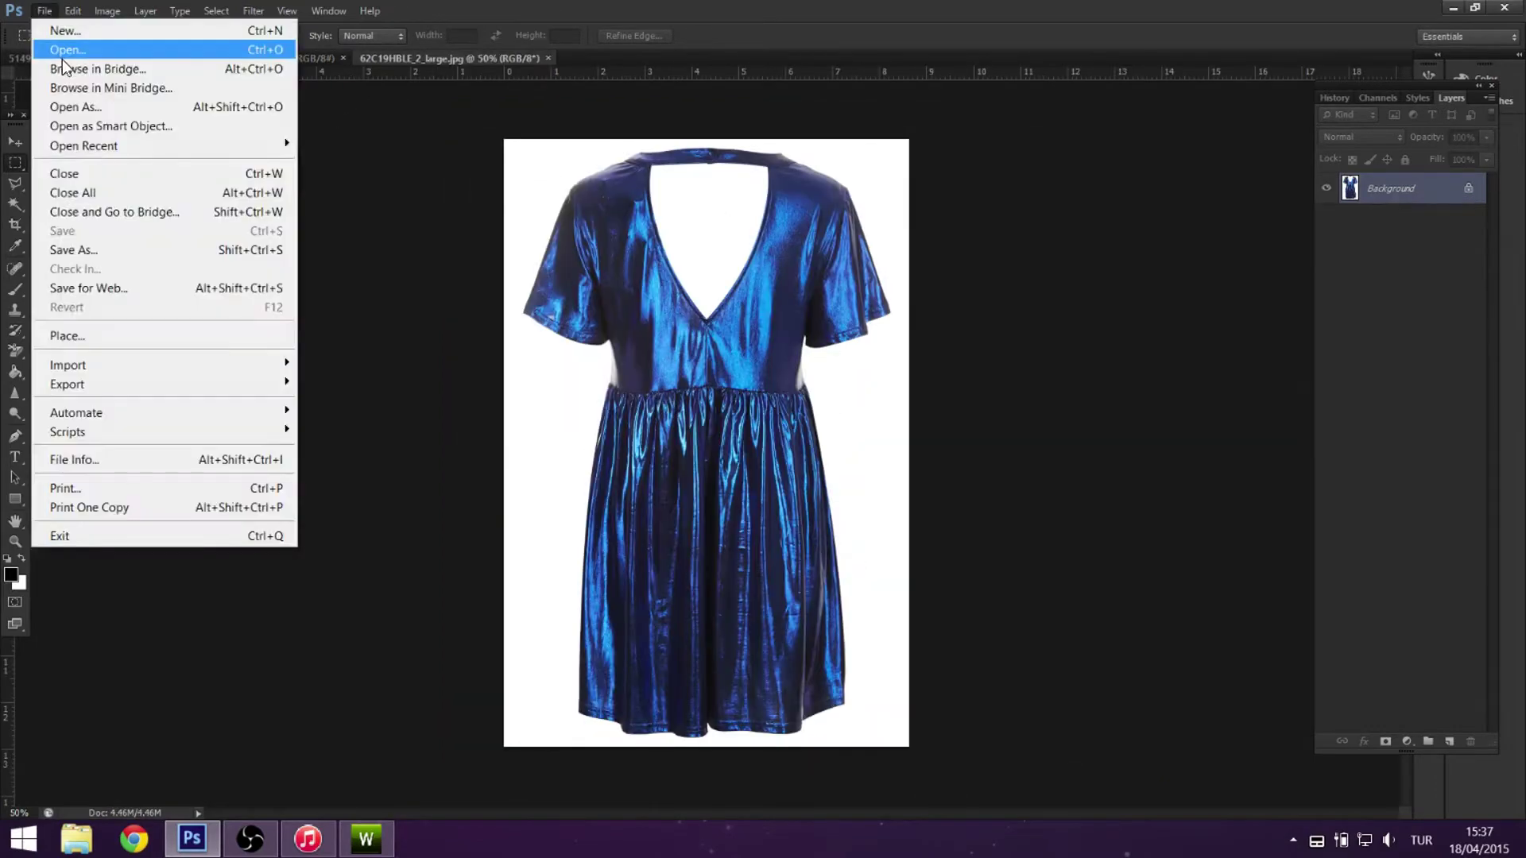
{"action": "left_click", "coordinate": [69, 45]}
{"action": "scroll", "coordinate": [970, 409], "scroll_direction": "down", "scroll_amount": 10}
{"action": "double_click", "coordinate": [982, 449]}
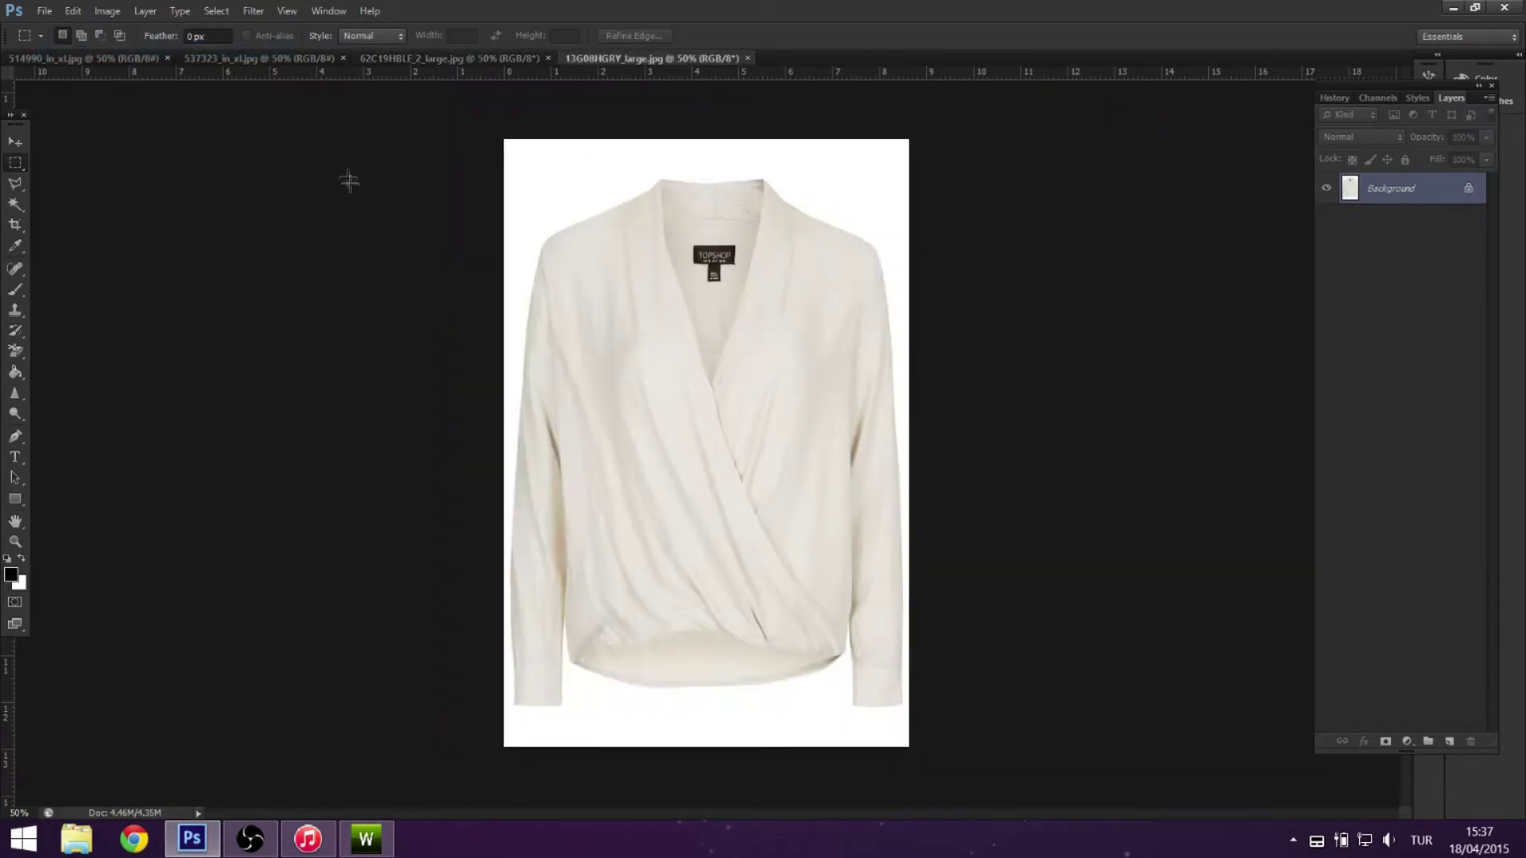
Open the exported Multiplier.dds texture from the Recording folder under Sims4 Dresses.
{"action": "left_click", "coordinate": [45, 11]}
{"action": "left_click", "coordinate": [69, 44]}
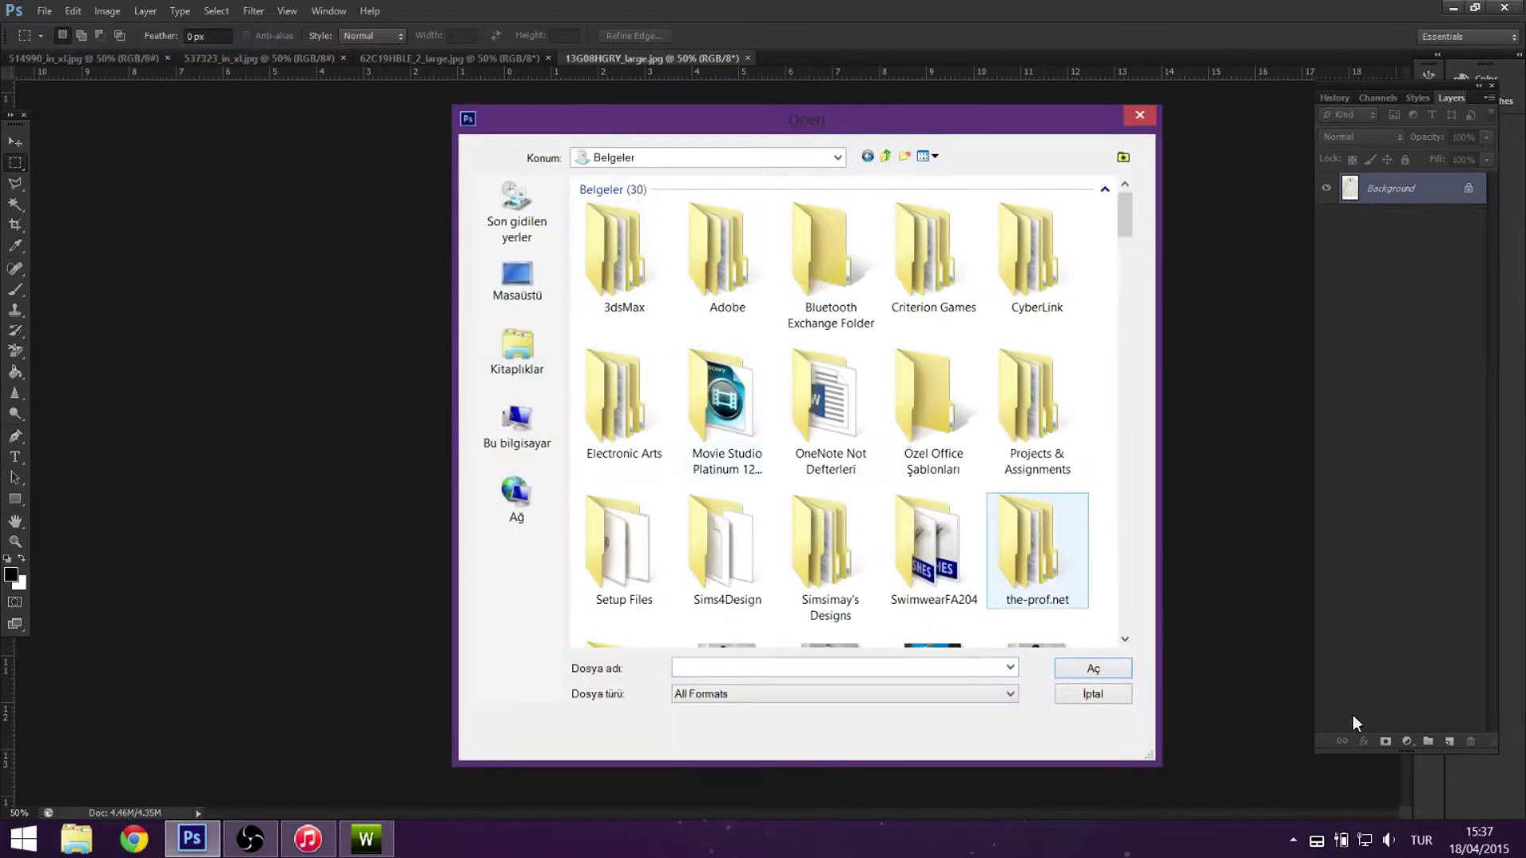
{"action": "key", "text": "Return"}
{"action": "key", "text": "Return"}
{"action": "key", "text": "Return"}
{"action": "double_click", "coordinate": [844, 286]}
{"action": "key", "text": "Return"}
Make Alpha 1 the active channel of Multiplier.dds and display the RGB channels together with it.
{"action": "key", "text": "z"}
{"action": "left_click_drag", "start_coordinate": [732, 664], "coordinate": [1033, 493]}
{"action": "left_click", "coordinate": [1377, 98]}
{"action": "left_click", "coordinate": [1368, 237]}
{"action": "scroll", "coordinate": [906, 480], "scroll_direction": "up", "scroll_amount": 3}
{"action": "left_click", "coordinate": [15, 184]}
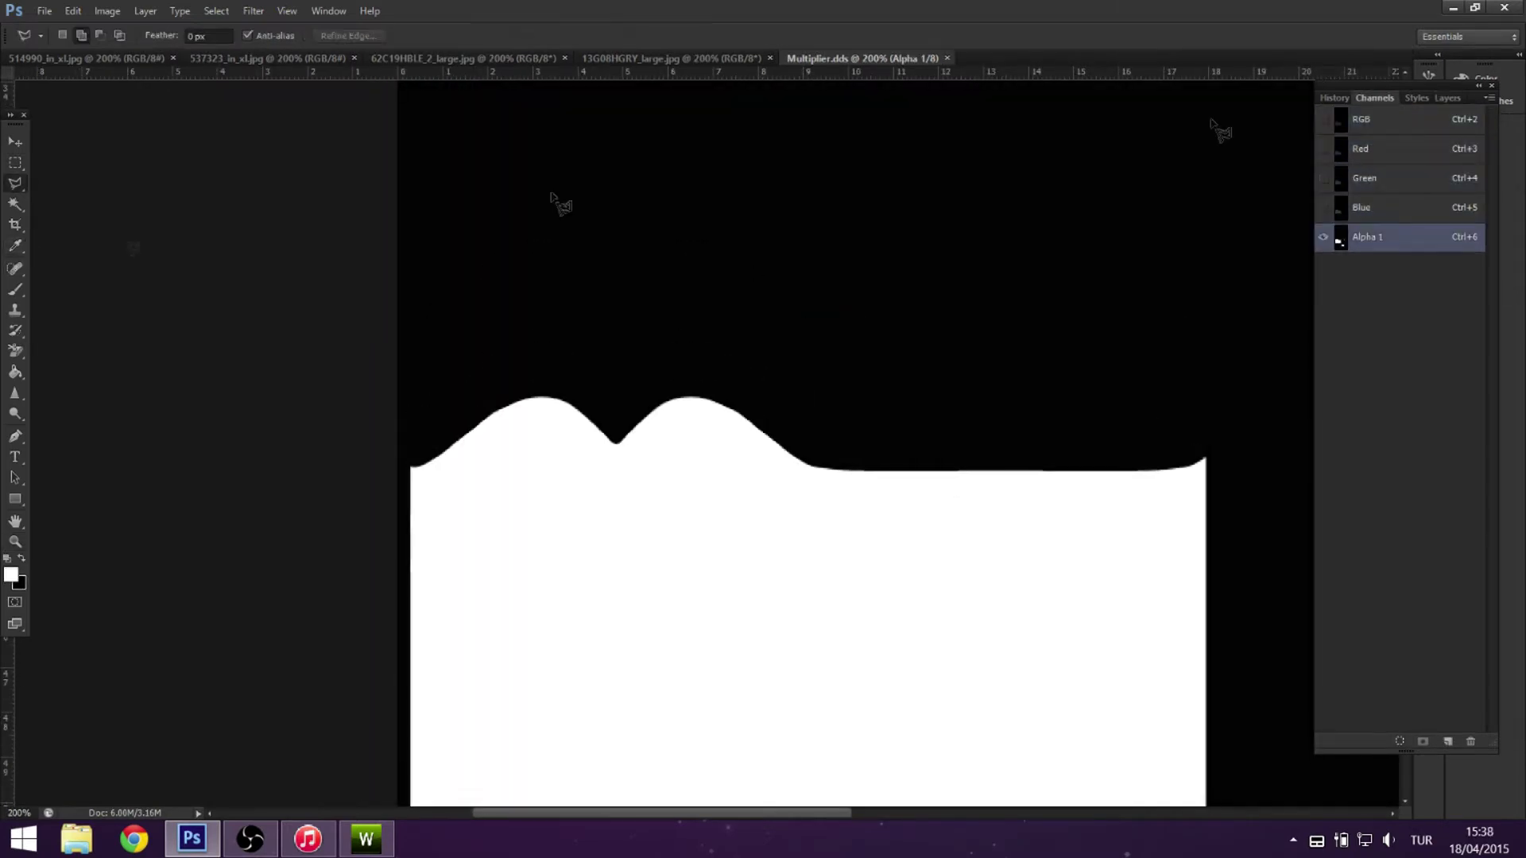
{"action": "left_click", "coordinate": [1323, 119]}
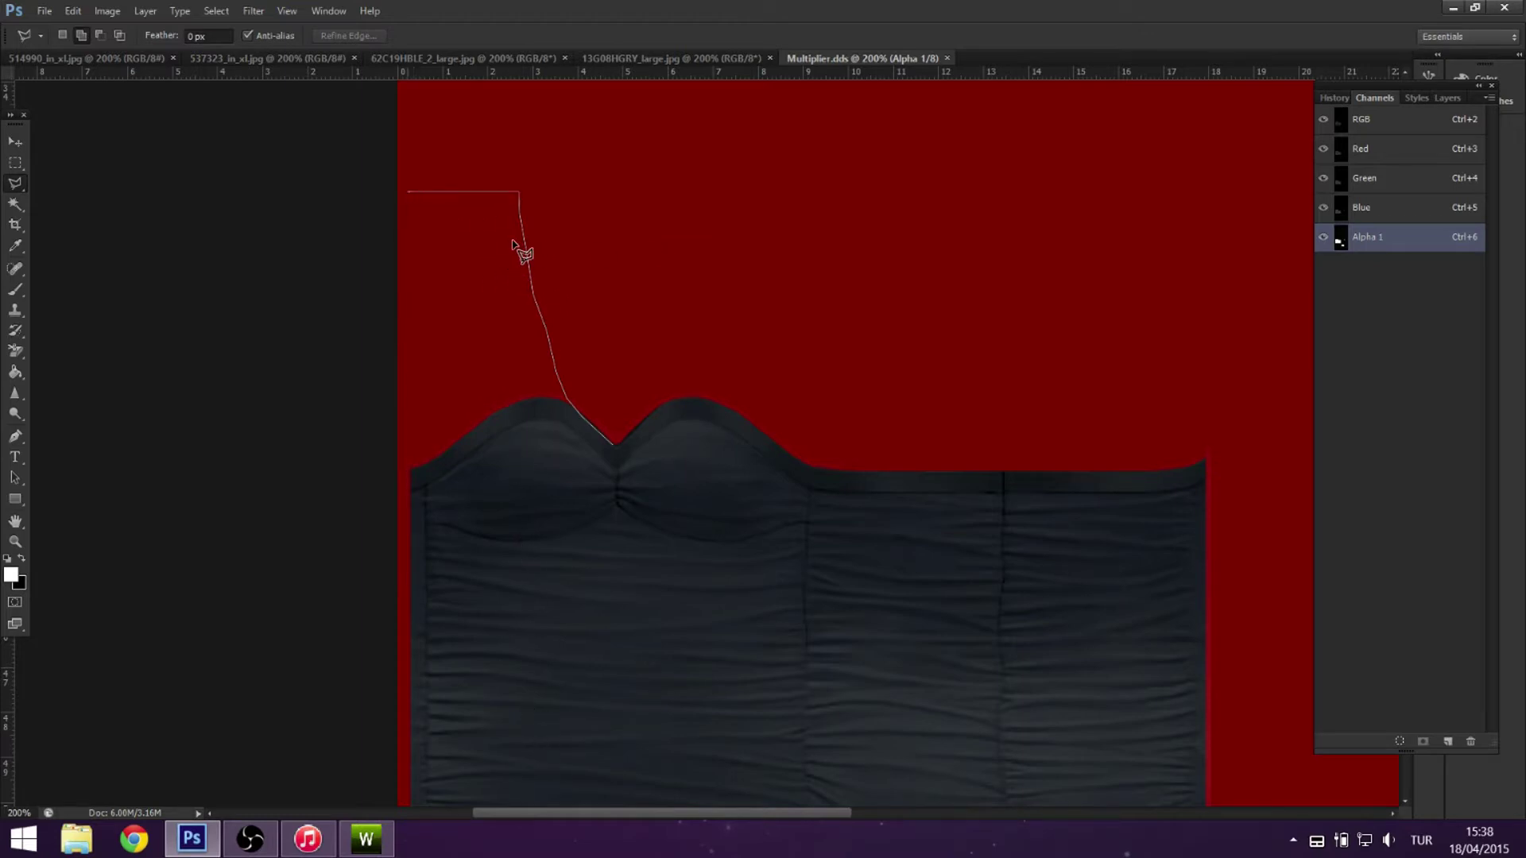
Lasso a shoulder strap shape above the first bust cup, paint it white in Alpha 1, deselect and save Multiplier.dds.
{"action": "key", "text": "b"}
{"action": "left_click_drag", "start_coordinate": [732, 358], "coordinate": [323, 613]}
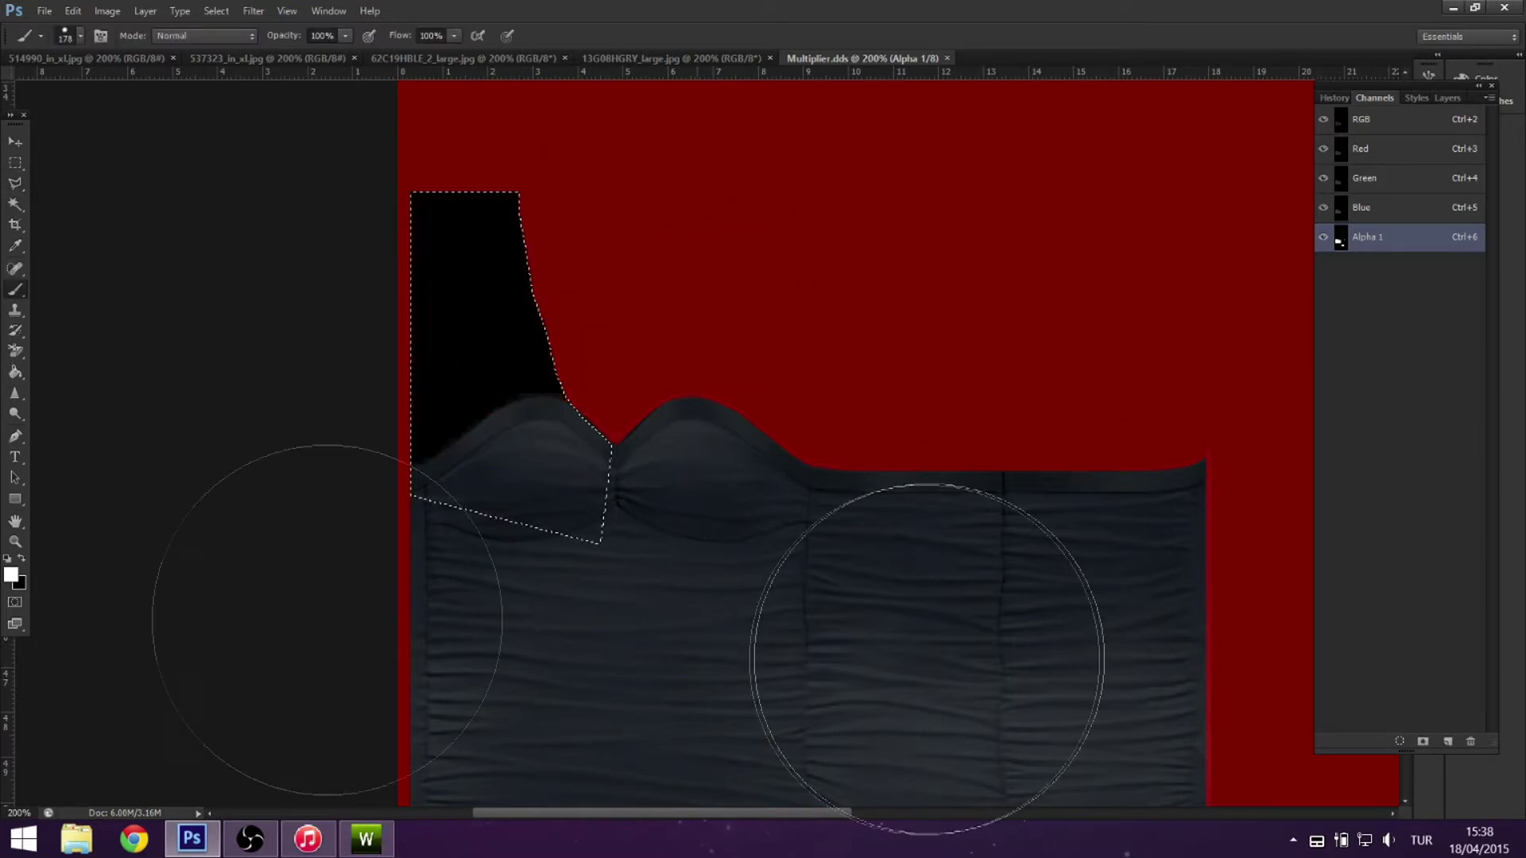
{"action": "key", "text": "m"}
{"action": "key", "text": "ctrl+s"}
{"action": "key", "text": "Return"}
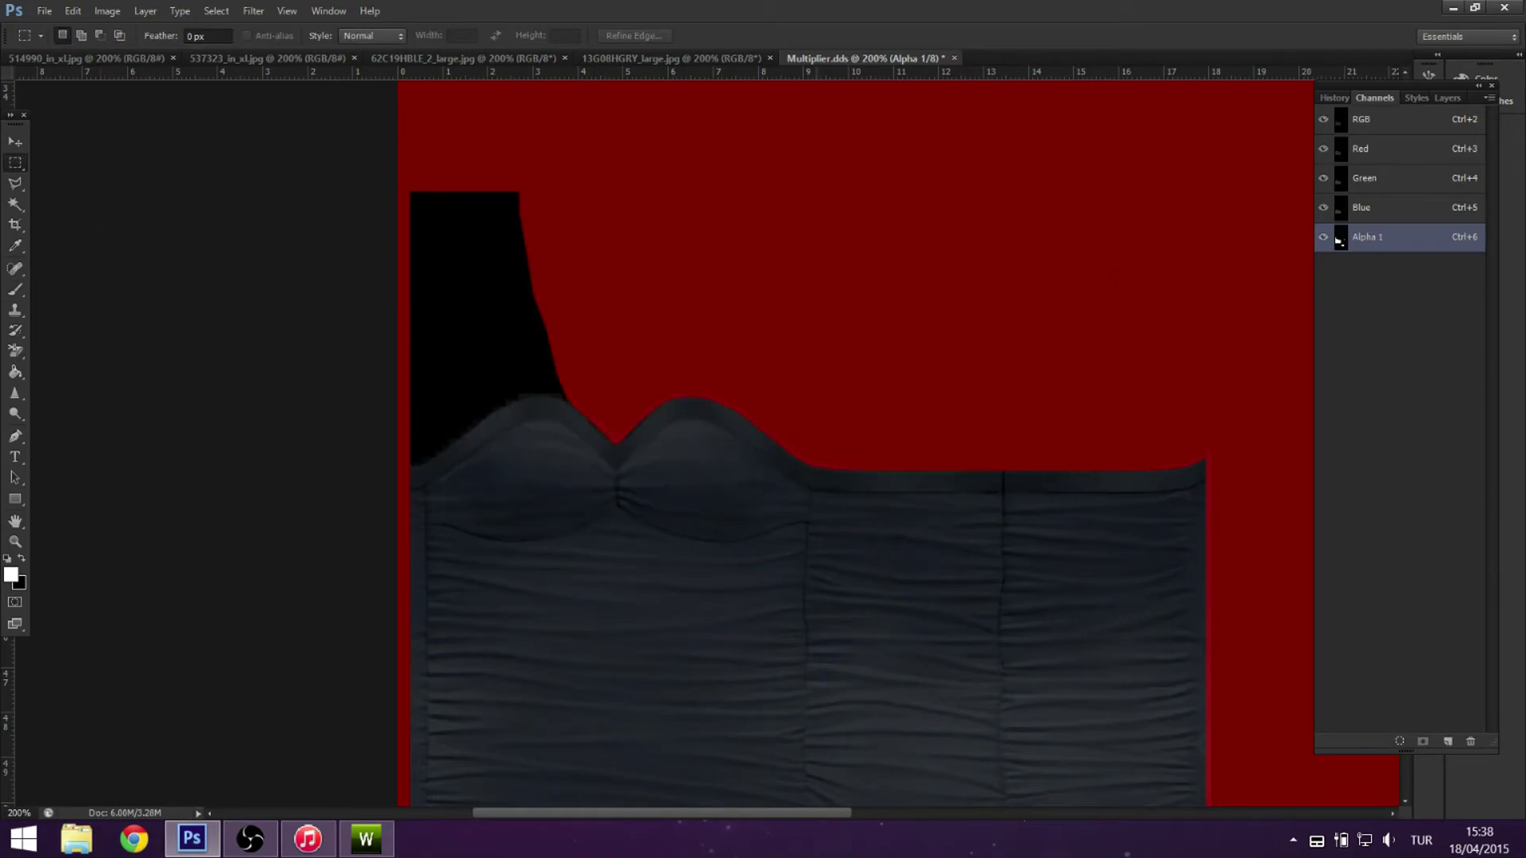
In TSR Workshop, import Multiplier.dds as the Diffuse texture and set the preview navigation to View to check the strap.
{"action": "key", "text": "alt+Tab"}
{"action": "left_click", "coordinate": [1494, 144]}
{"action": "left_click", "coordinate": [1007, 163]}
{"action": "left_click", "coordinate": [710, 309]}
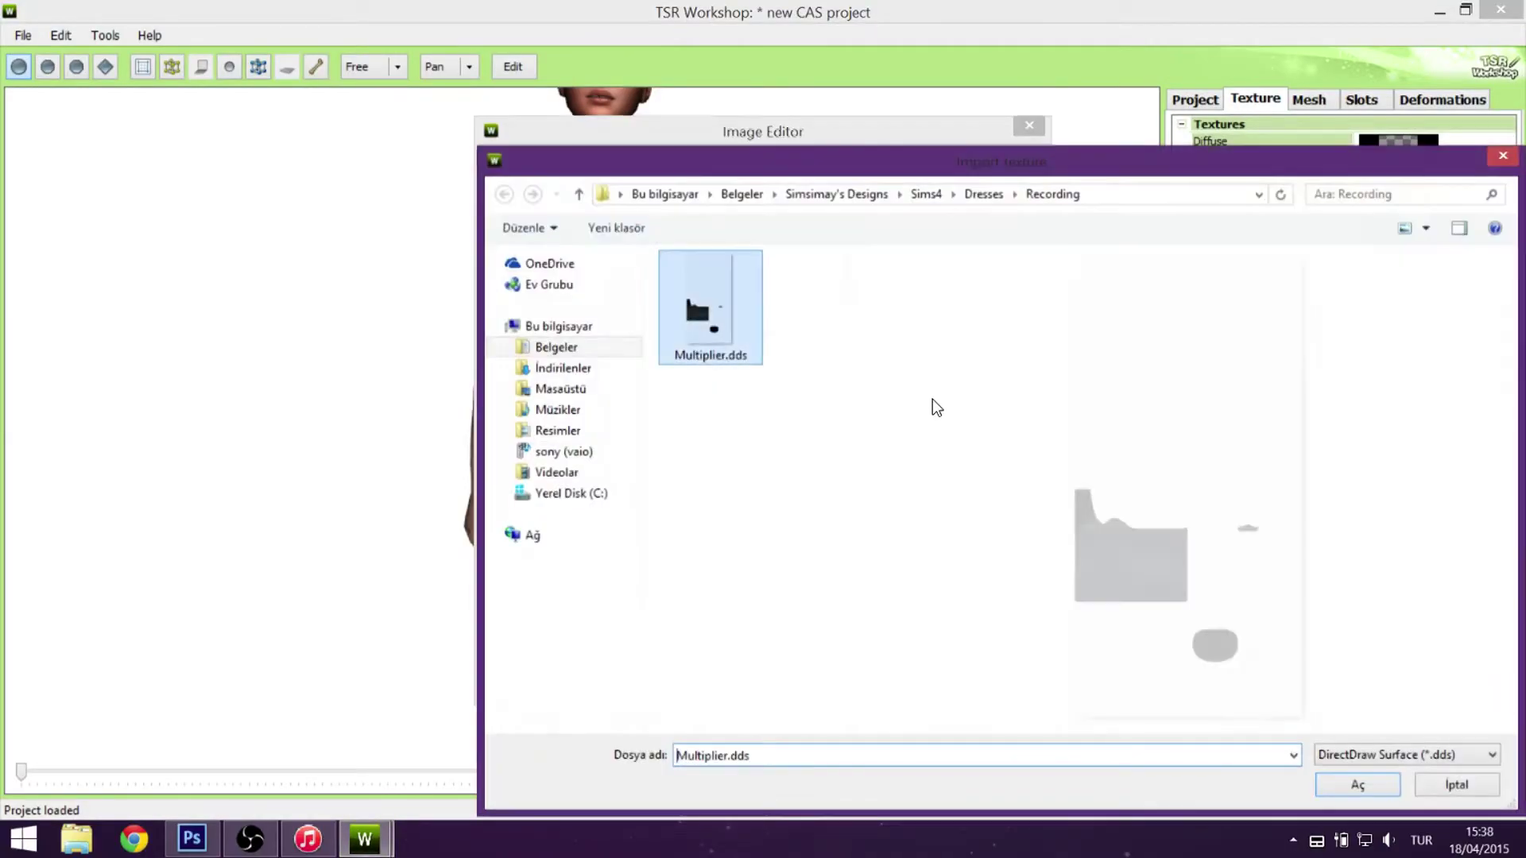
{"action": "left_click", "coordinate": [1359, 783]}
{"action": "left_click", "coordinate": [920, 657]}
{"action": "scroll", "coordinate": [933, 628], "scroll_direction": "down", "scroll_amount": 2}
{"action": "left_click", "coordinate": [468, 66]}
{"action": "left_click", "coordinate": [461, 92]}
{"action": "left_click_drag", "start_coordinate": [636, 358], "coordinate": [672, 359]}
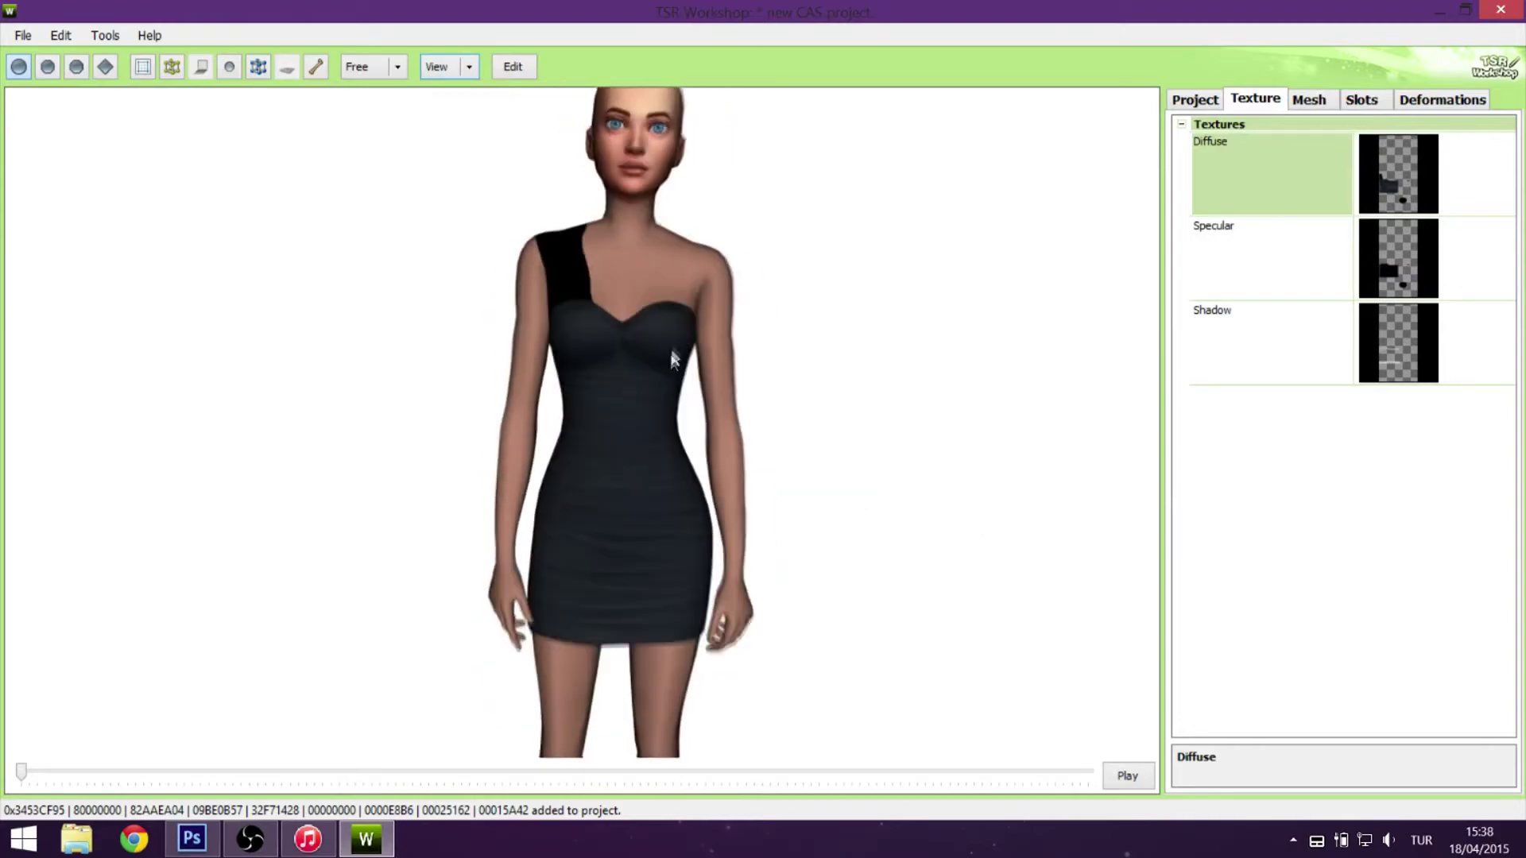
Back in Photoshop, flip a copy of the strap horizontally and place it above the other bust cup in Alpha 1.
{"action": "key", "text": "alt+Tab"}
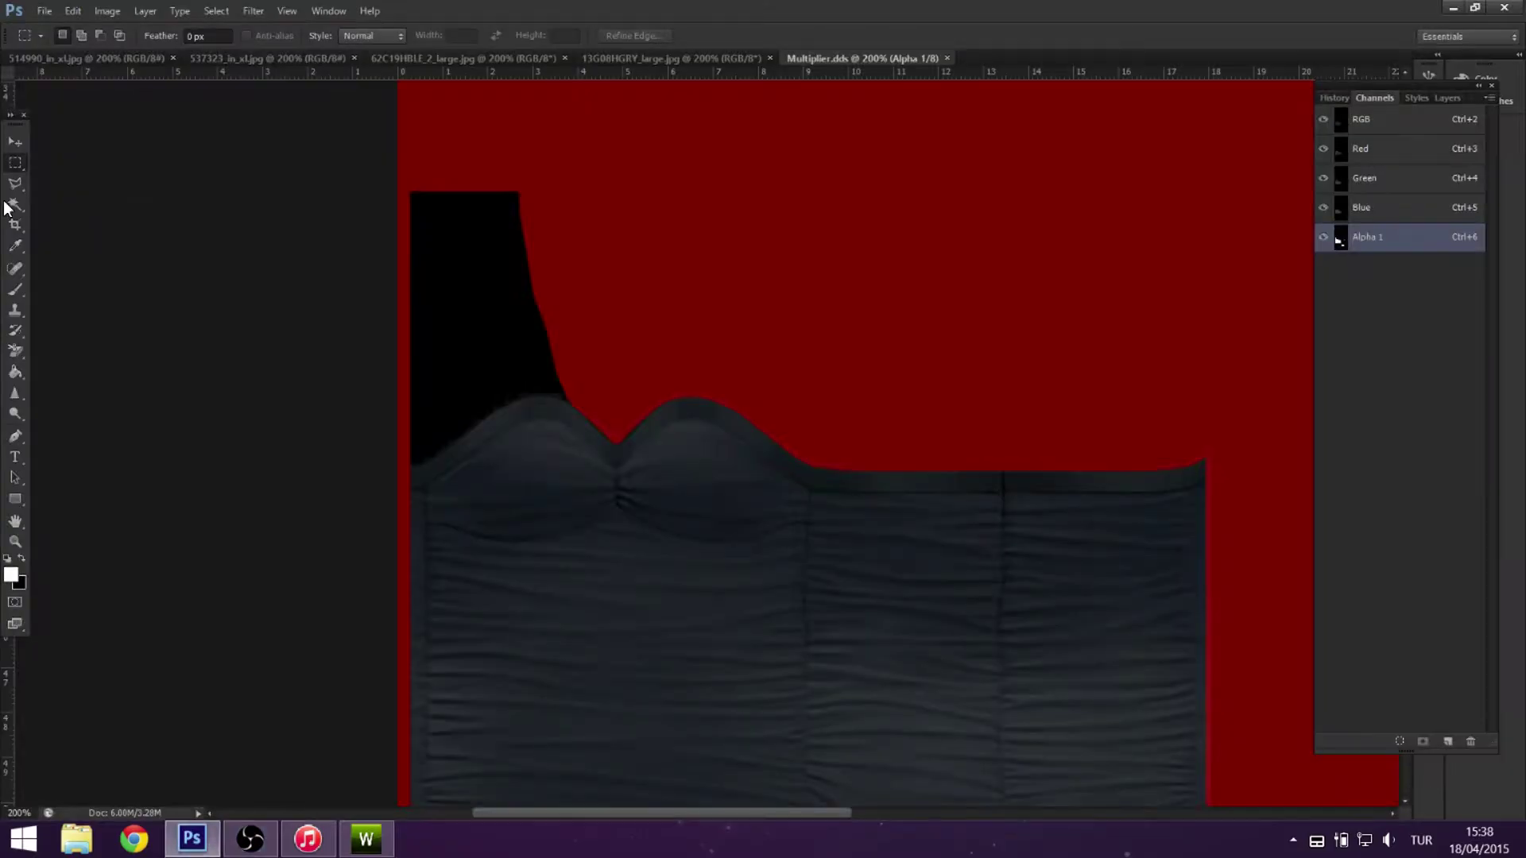
{"action": "right_click", "coordinate": [775, 682]}
{"action": "left_click", "coordinate": [612, 583]}
{"action": "right_click", "coordinate": [555, 486]}
{"action": "left_click", "coordinate": [613, 739]}
{"action": "key", "text": "v"}
{"action": "left_click", "coordinate": [681, 313]}
{"action": "left_click_drag", "start_coordinate": [938, 533], "coordinate": [739, 495]}
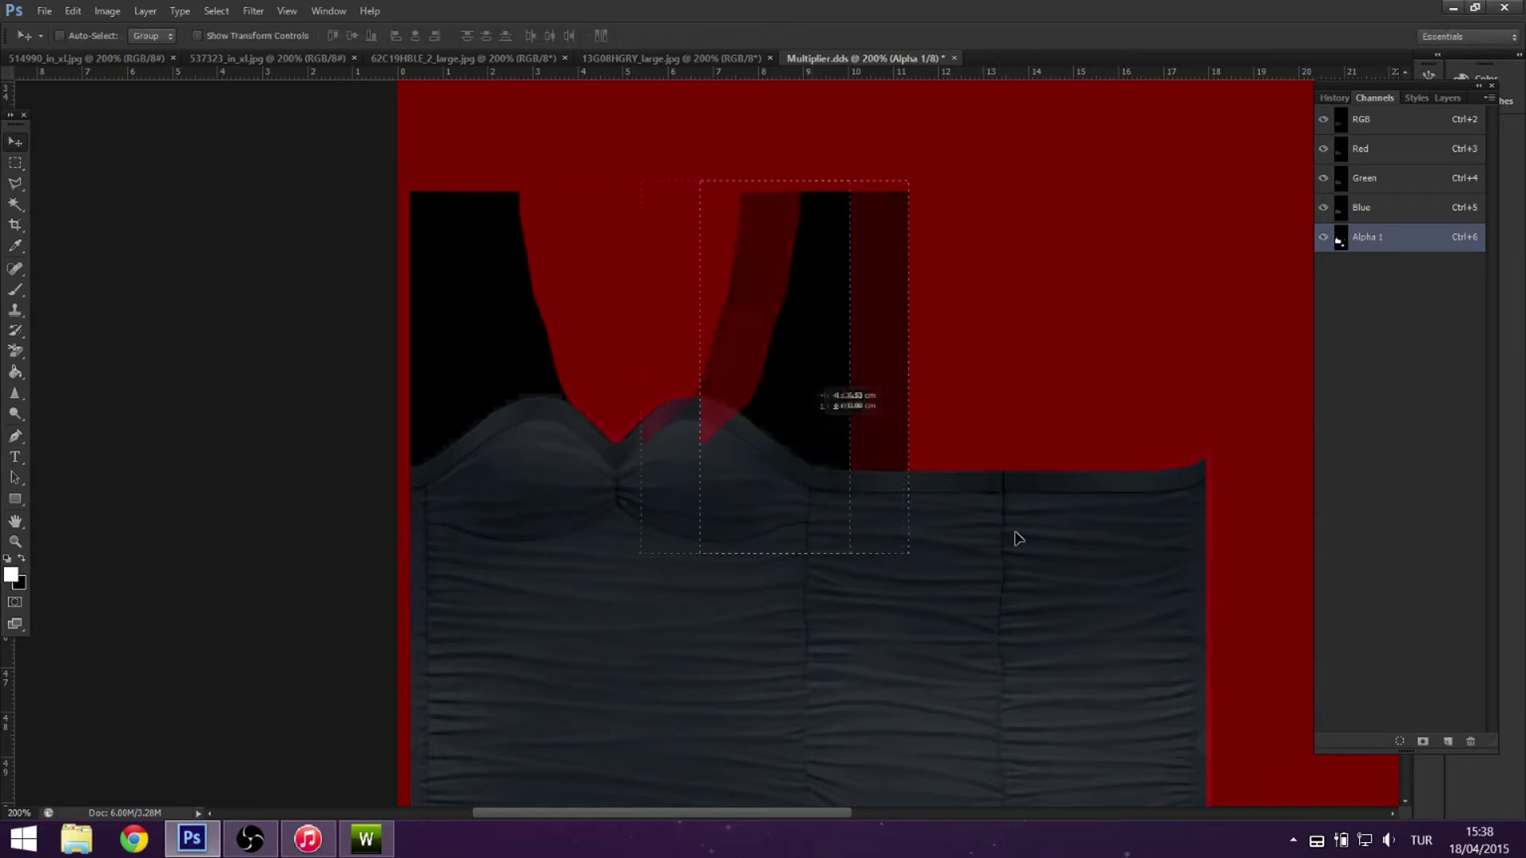
{"action": "key", "text": "m"}
{"action": "left_click", "coordinate": [624, 400]}
Select both front straps, flip a copy of them horizontally and place it above the dress's back section.
{"action": "left_click_drag", "start_coordinate": [398, 132], "coordinate": [846, 307]}
{"action": "scroll", "coordinate": [636, 482], "scroll_direction": "left", "scroll_amount": 1}
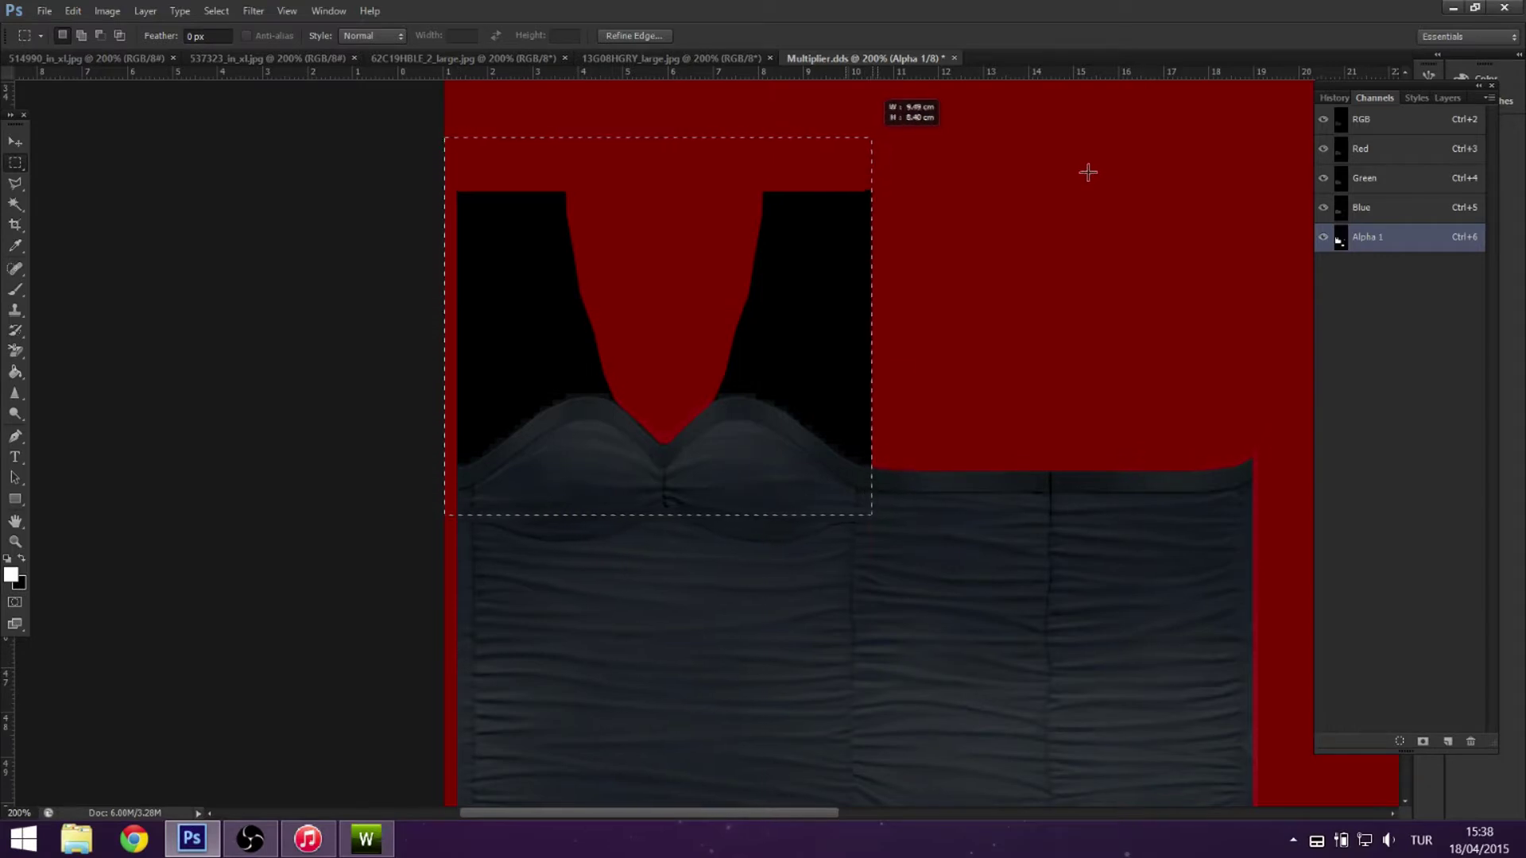
{"action": "right_click", "coordinate": [637, 405]}
{"action": "left_click", "coordinate": [684, 609]}
{"action": "right_click", "coordinate": [659, 423]}
{"action": "left_click", "coordinate": [700, 686]}
{"action": "left_click", "coordinate": [15, 142]}
{"action": "left_click", "coordinate": [681, 318]}
{"action": "left_click_drag", "start_coordinate": [666, 356], "coordinate": [1091, 356]}
{"action": "left_click_drag", "start_coordinate": [1371, 452], "coordinate": [1379, 445]}
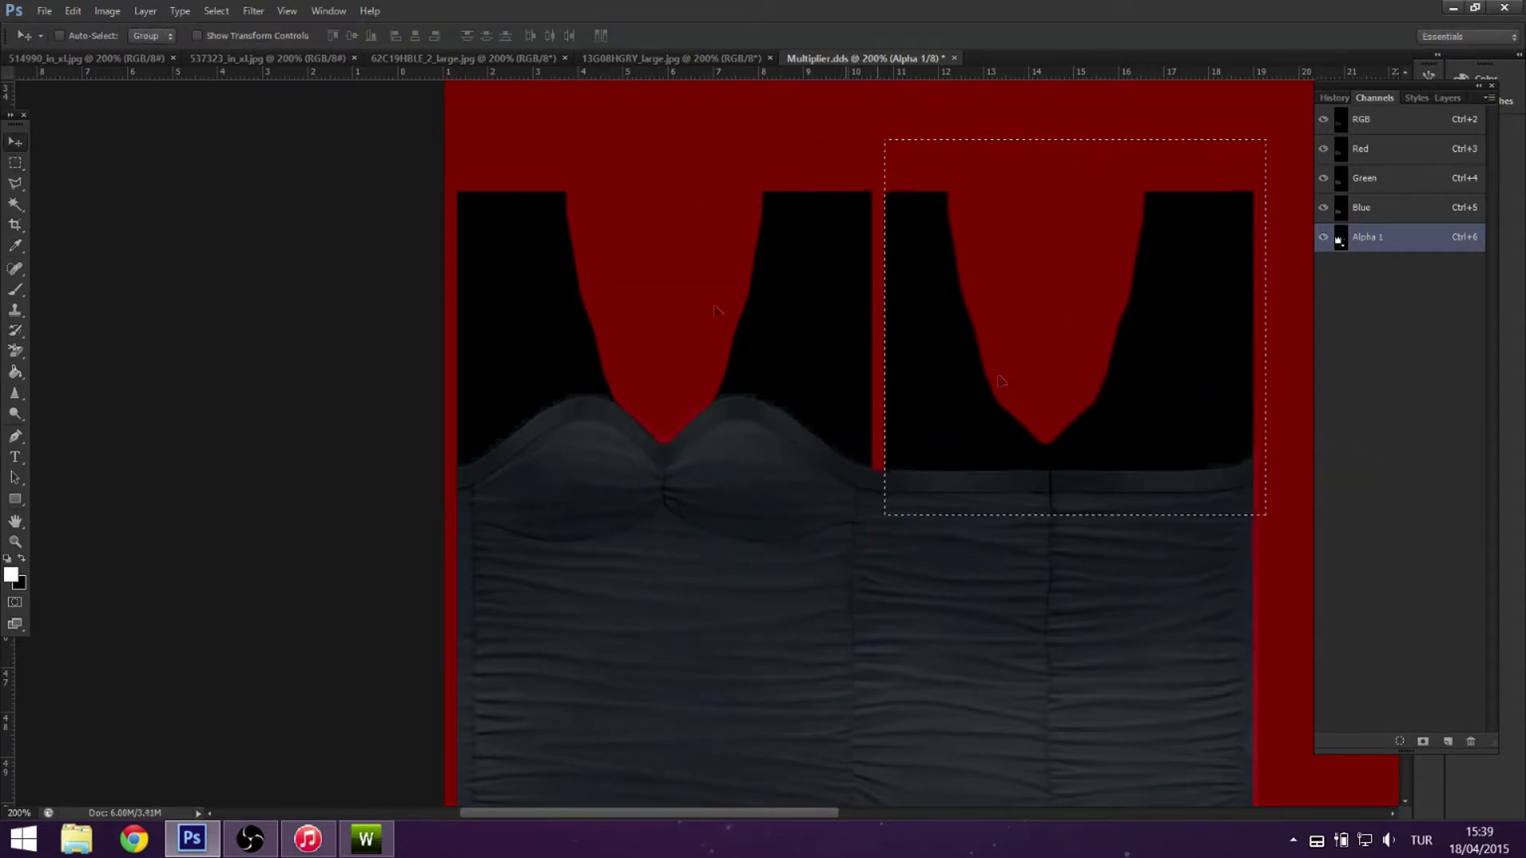
Save Multiplier.dds and import it in TSR Workshop over the current Diffuse texture.
{"action": "key", "text": "m"}
{"action": "key", "text": "ctrl+s"}
{"action": "left_click", "coordinate": [870, 198]}
{"action": "left_click", "coordinate": [366, 839]}
{"action": "left_click_drag", "start_coordinate": [652, 477], "coordinate": [722, 679]}
{"action": "left_click", "coordinate": [1462, 163]}
{"action": "left_click", "coordinate": [1494, 145]}
{"action": "left_click", "coordinate": [1006, 163]}
{"action": "left_click", "coordinate": [1355, 780]}
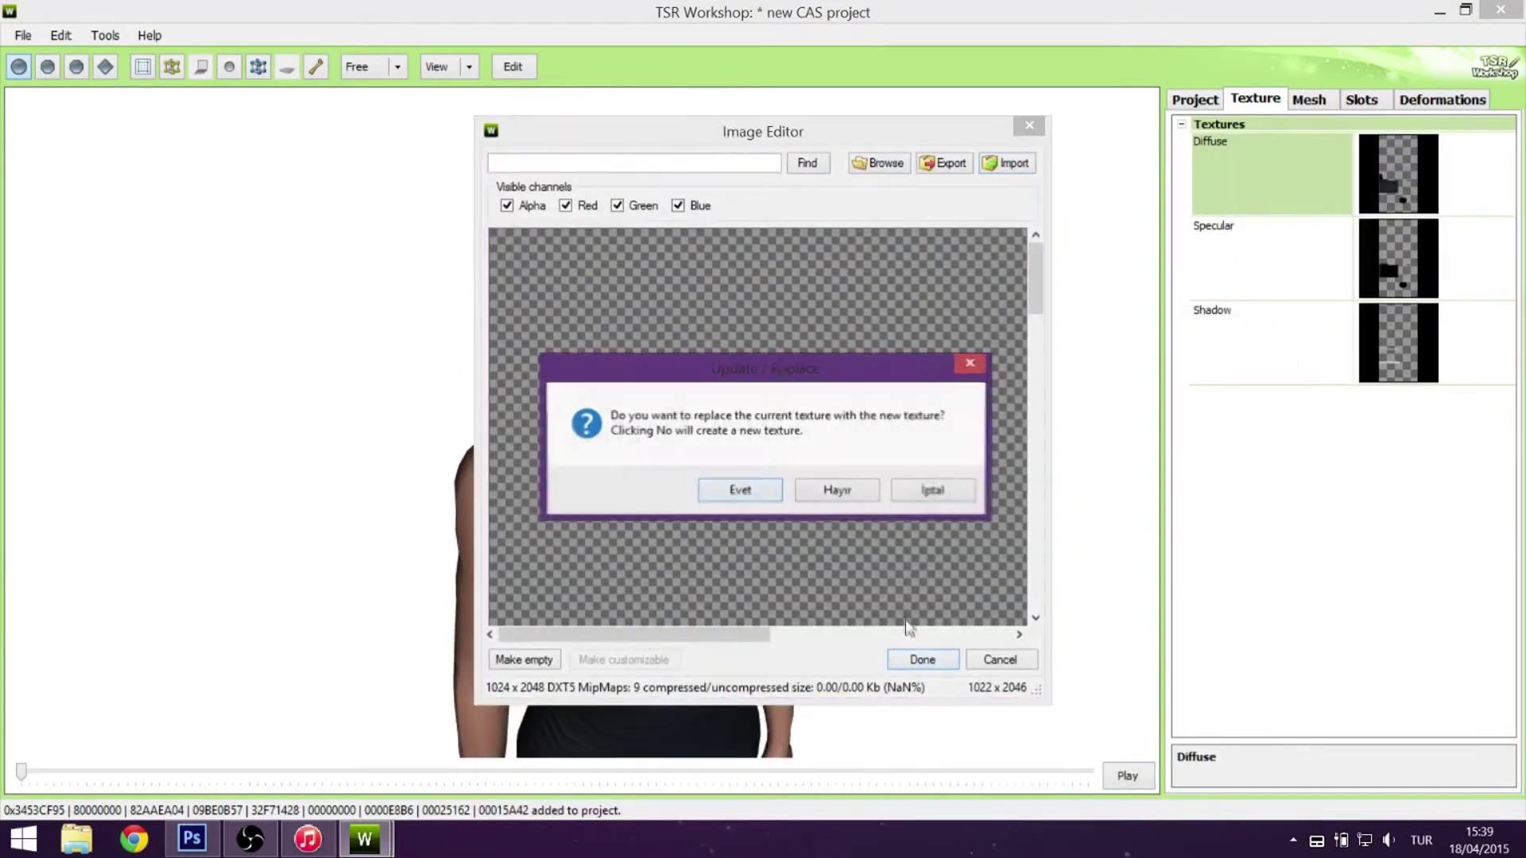
{"action": "left_click", "coordinate": [732, 487]}
{"action": "left_click", "coordinate": [921, 660]}
Check the straps on the model and fill the narrow gap between the front and back shoulder areas in Alpha 1.
{"action": "left_click_drag", "start_coordinate": [538, 657], "coordinate": [1120, 442]}
{"action": "key", "text": "alt+Tab"}
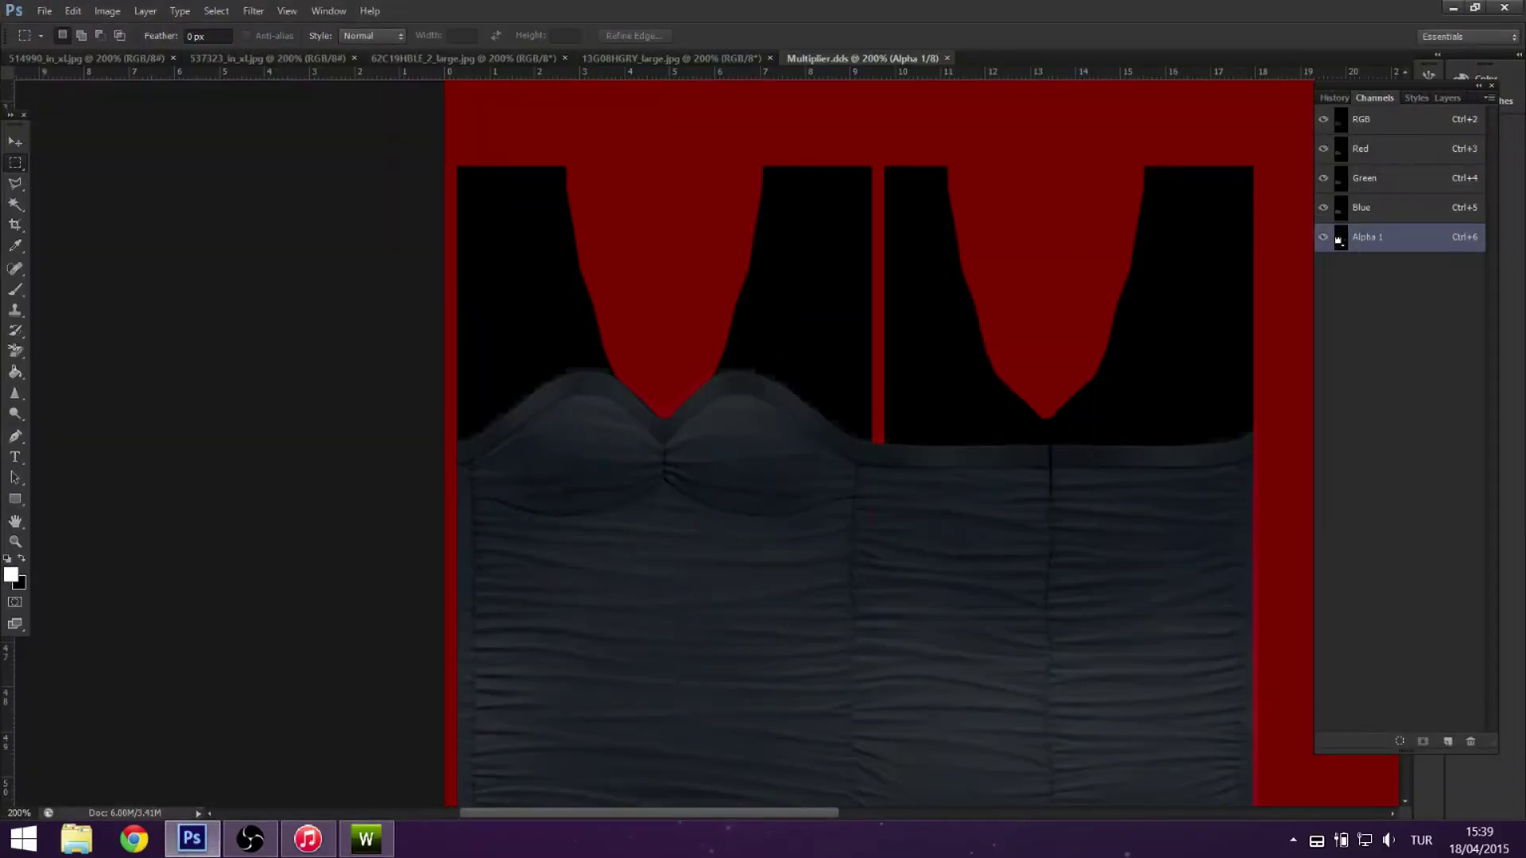
{"action": "scroll", "coordinate": [715, 443], "scroll_direction": "right", "scroll_amount": 3}
{"action": "key", "text": "alt+Tab"}
{"action": "left_click_drag", "start_coordinate": [604, 699], "coordinate": [789, 777]}
{"action": "key", "text": "alt+Tab"}
{"action": "left_click_drag", "start_coordinate": [645, 534], "coordinate": [707, 166]}
{"action": "key", "text": "Delete"}
{"action": "key", "text": "ctrl+d"}
{"action": "scroll", "coordinate": [817, 255], "scroll_direction": "up", "scroll_amount": 2}
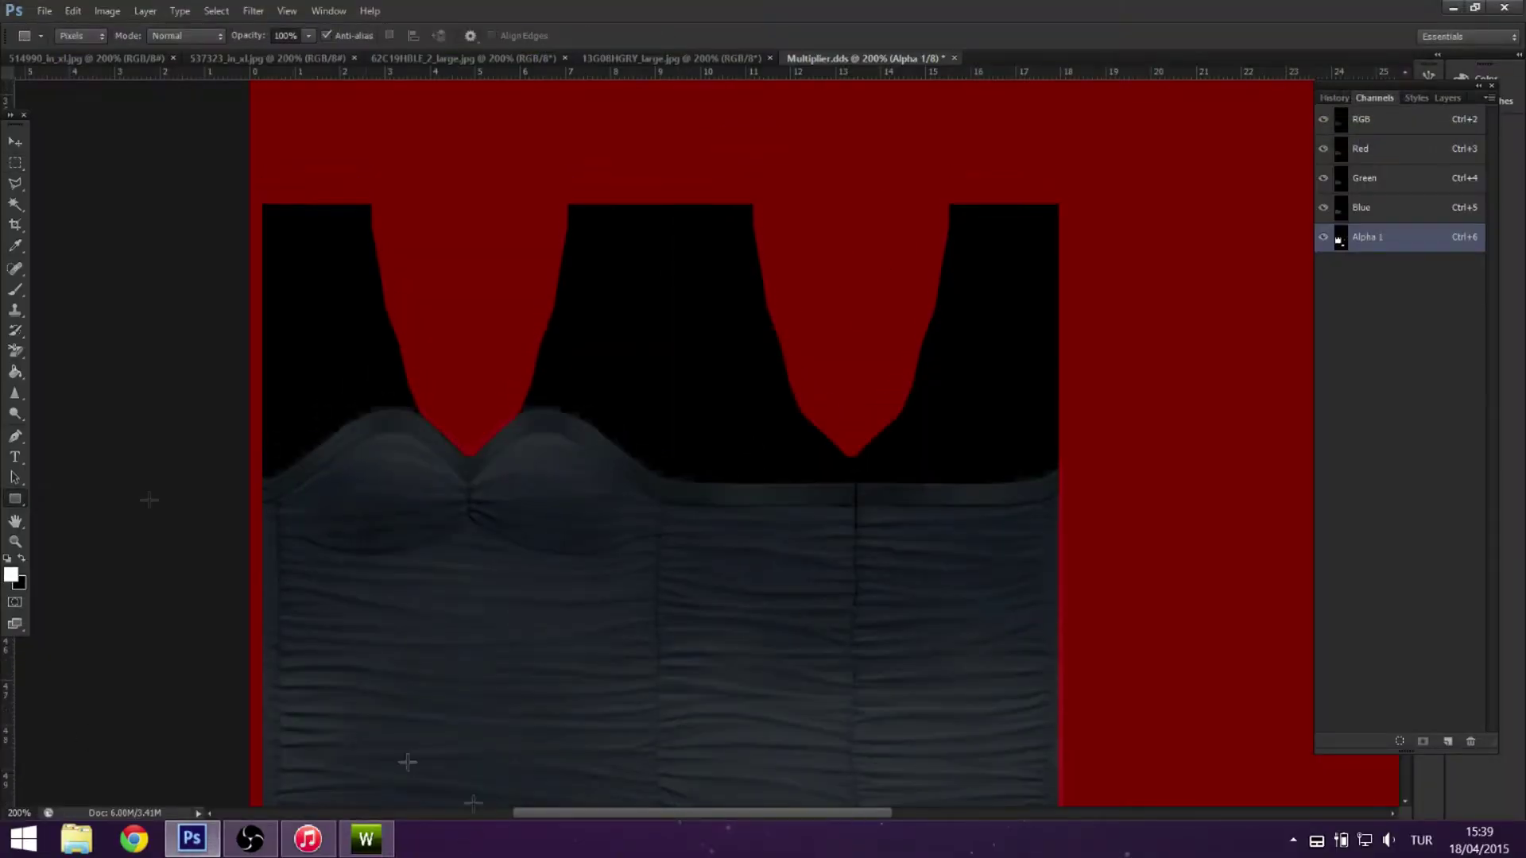
Draw a filled white rectangle in Alpha 1 between the dress's back section and the small moustache-shaped piece.
{"action": "key", "text": "b"}
{"action": "key", "text": "alt+Tab"}
{"action": "key", "text": "alt+Tab"}
{"action": "key", "text": "u"}
{"action": "scroll", "coordinate": [554, 272], "scroll_direction": "right", "scroll_amount": 5}
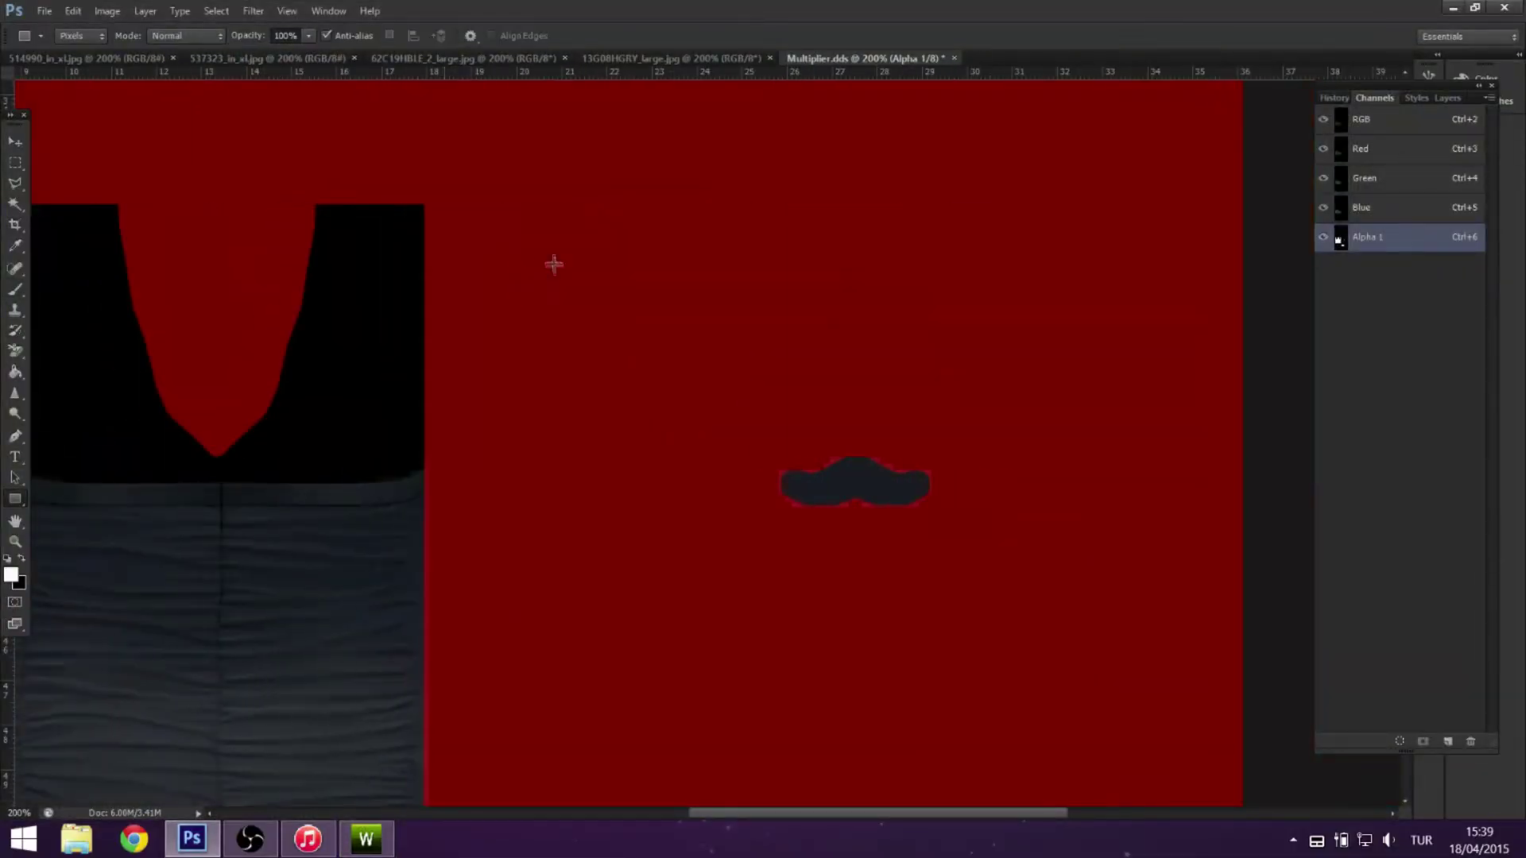
{"action": "left_click_drag", "start_coordinate": [432, 171], "coordinate": [771, 649]}
Draw a second filled rectangle of matching height between the moustache-shaped piece and the texture's outer edge.
{"action": "left_click_drag", "start_coordinate": [1043, 649], "coordinate": [968, 649]}
{"action": "left_click_drag", "start_coordinate": [1212, 810], "coordinate": [1200, 810]}
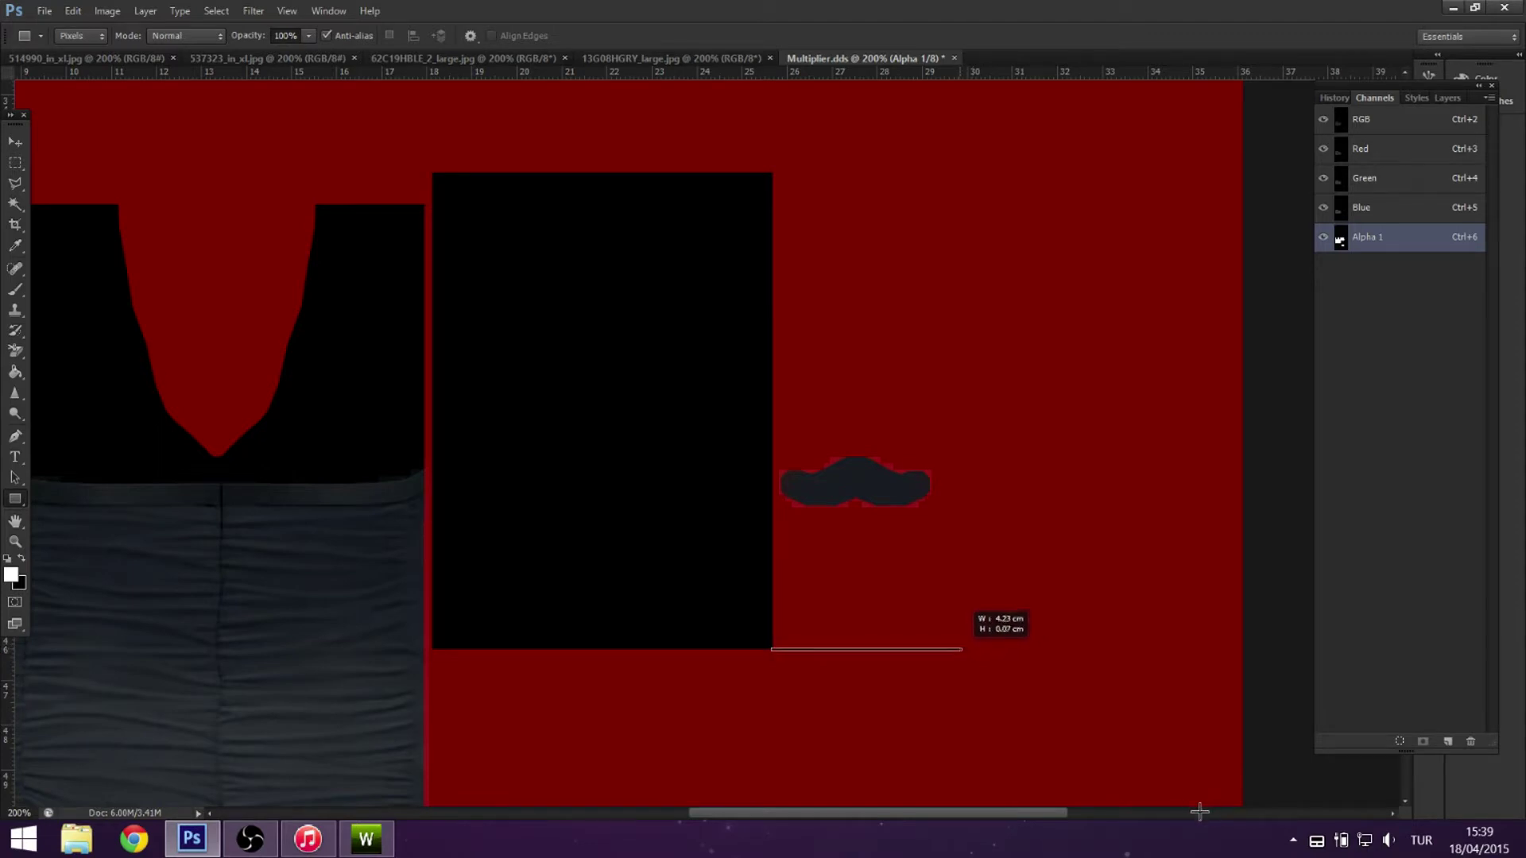
{"action": "left_click_drag", "start_coordinate": [950, 648], "coordinate": [1244, 174]}
{"action": "mouse_move", "coordinate": [1244, 174]}
{"action": "left_mouse_down"}
{"action": "mouse_move", "coordinate": [821, 454]}
{"action": "mouse_move", "coordinate": [938, 650]}
{"action": "left_mouse_up"}
Save Multiplier.dds, replace the current Diffuse texture with it in TSR Workshop and check the sleeves on the model.
{"action": "key", "text": "ctrl+s"}
{"action": "key", "text": "Return"}
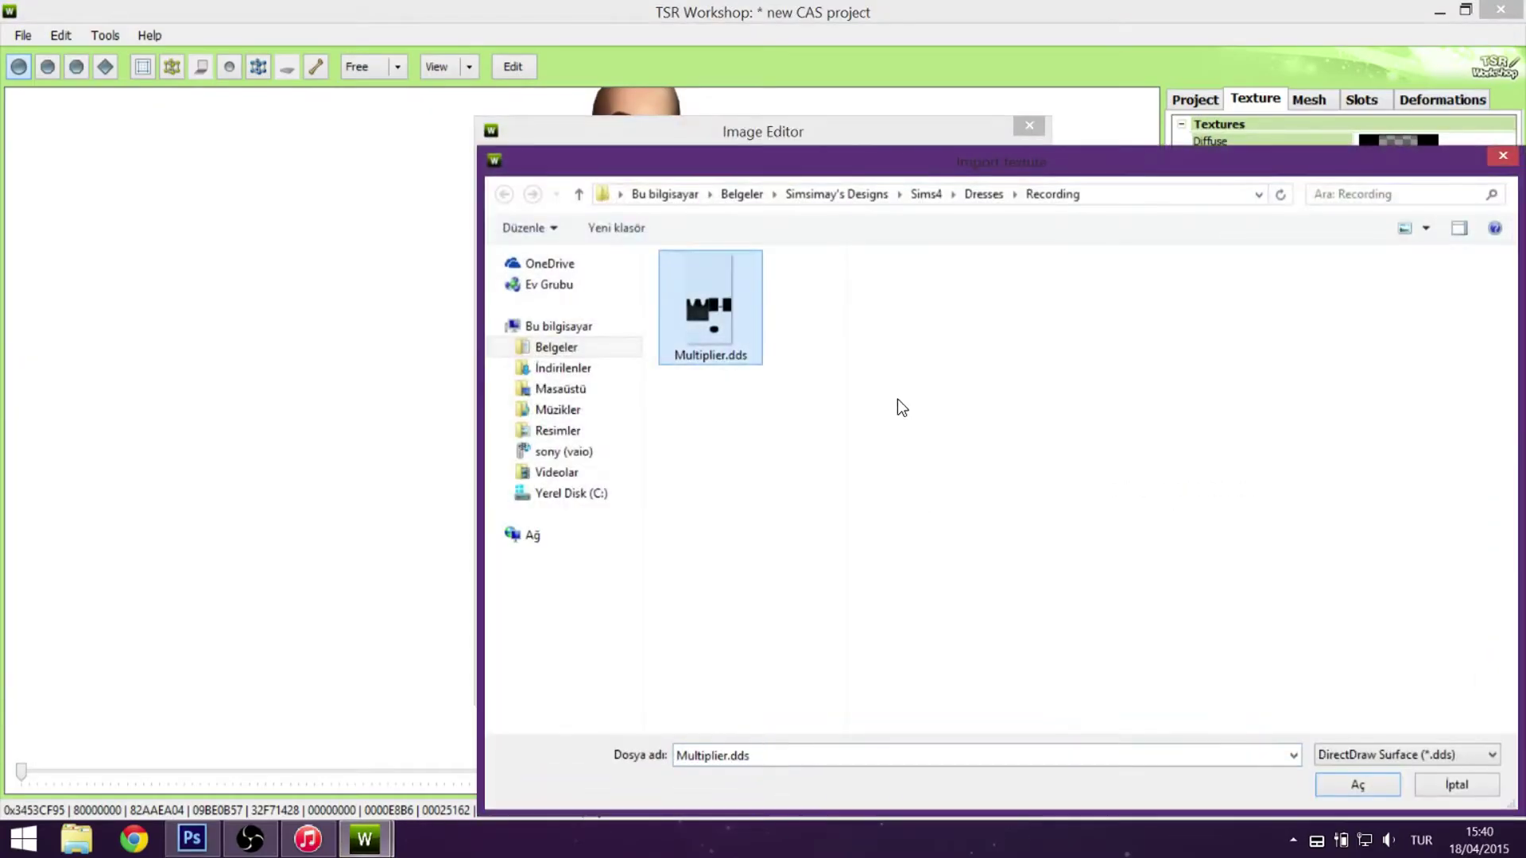
{"action": "left_click", "coordinate": [1357, 785]}
{"action": "left_click", "coordinate": [739, 492]}
{"action": "left_click", "coordinate": [923, 659]}
{"action": "left_click_drag", "start_coordinate": [970, 618], "coordinate": [1287, 725]}
{"action": "scroll", "coordinate": [787, 565], "scroll_direction": "down", "scroll_amount": 4}
{"action": "left_click_drag", "start_coordinate": [781, 692], "coordinate": [763, 636]}
Return to Photoshop, activate the RGB composite channel of Multiplier.dds and show its layers.
{"action": "left_click", "coordinate": [191, 838]}
{"action": "left_click", "coordinate": [1375, 120]}
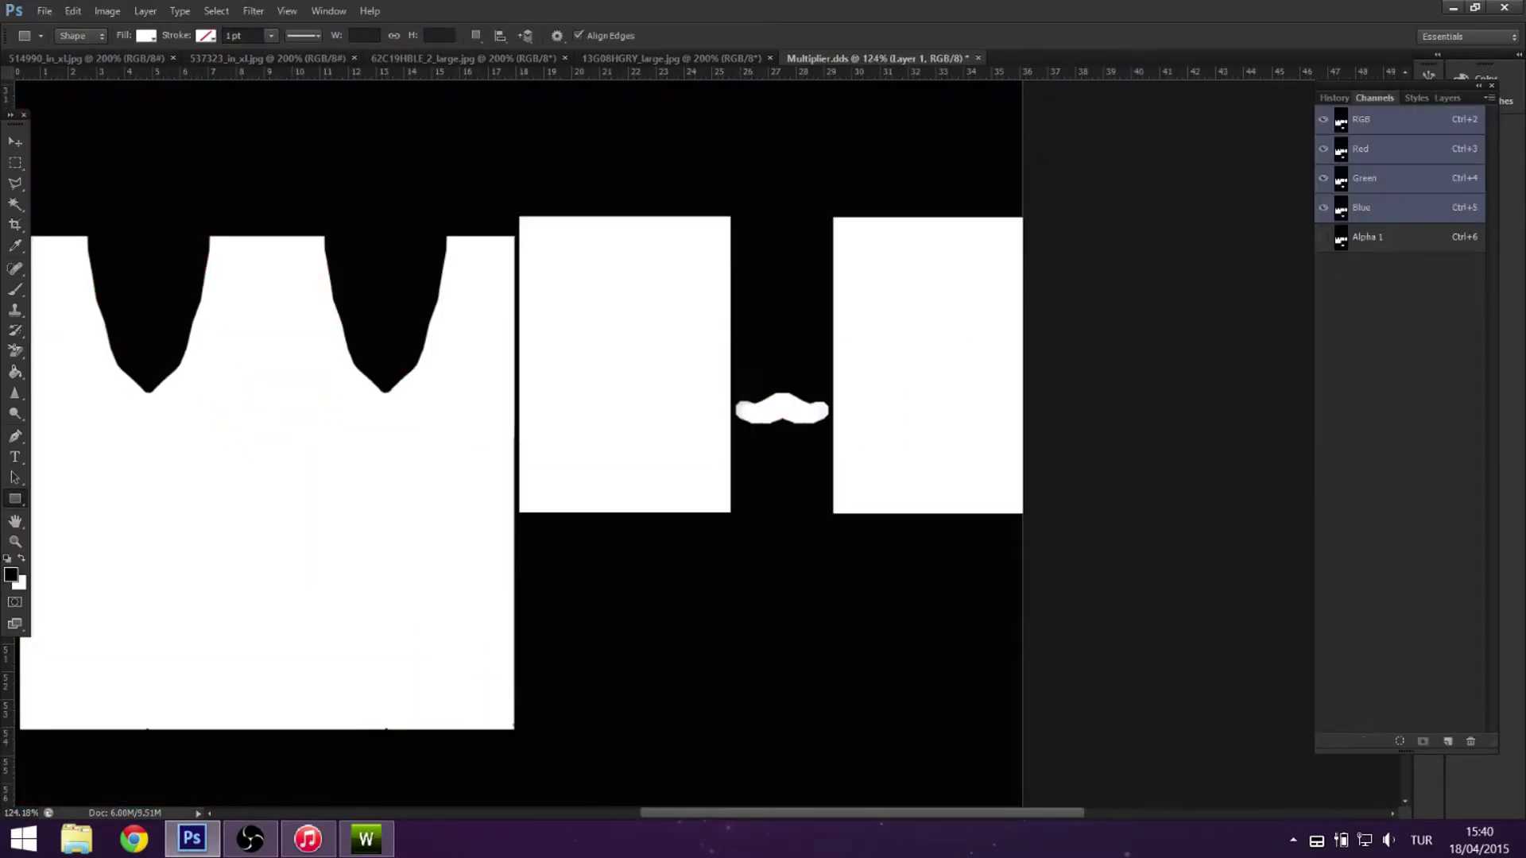
{"action": "left_click", "coordinate": [1447, 98]}
{"action": "scroll", "coordinate": [954, 318], "scroll_direction": "left", "scroll_amount": 4}
Review the source photos 13G08HGRY_large.jpg, 62C19HBLE_2_large.jpg and 537323_in_xl.jpg for fabric to use on the dress.
{"action": "left_click", "coordinate": [596, 58]}
{"action": "scroll", "coordinate": [954, 347], "scroll_direction": "down", "scroll_amount": 7}
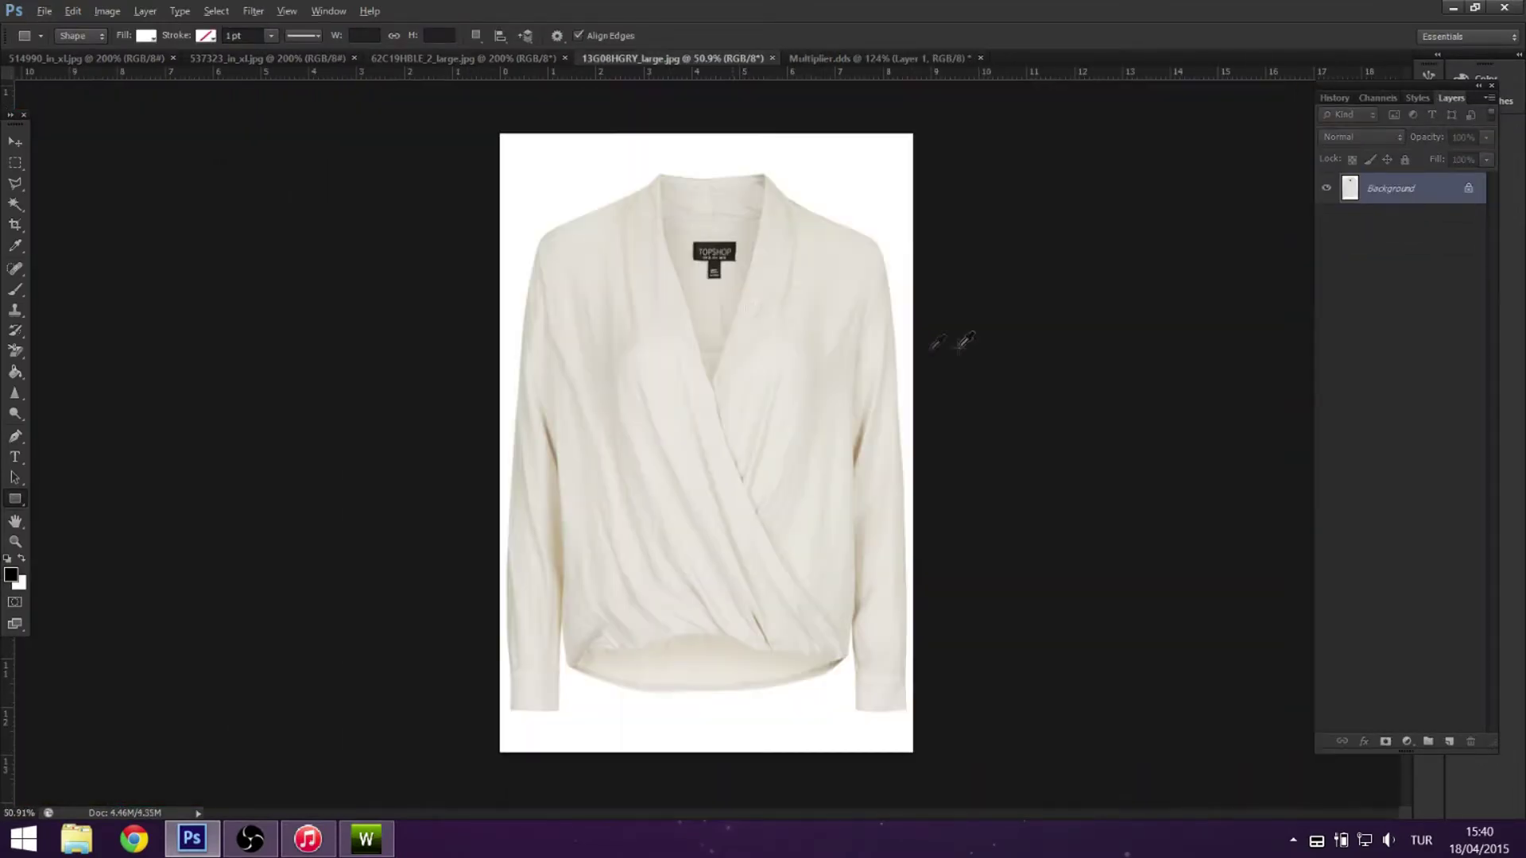
{"action": "left_click", "coordinate": [378, 59]}
{"action": "key", "text": "ctrl+0"}
{"action": "left_click", "coordinate": [268, 59]}
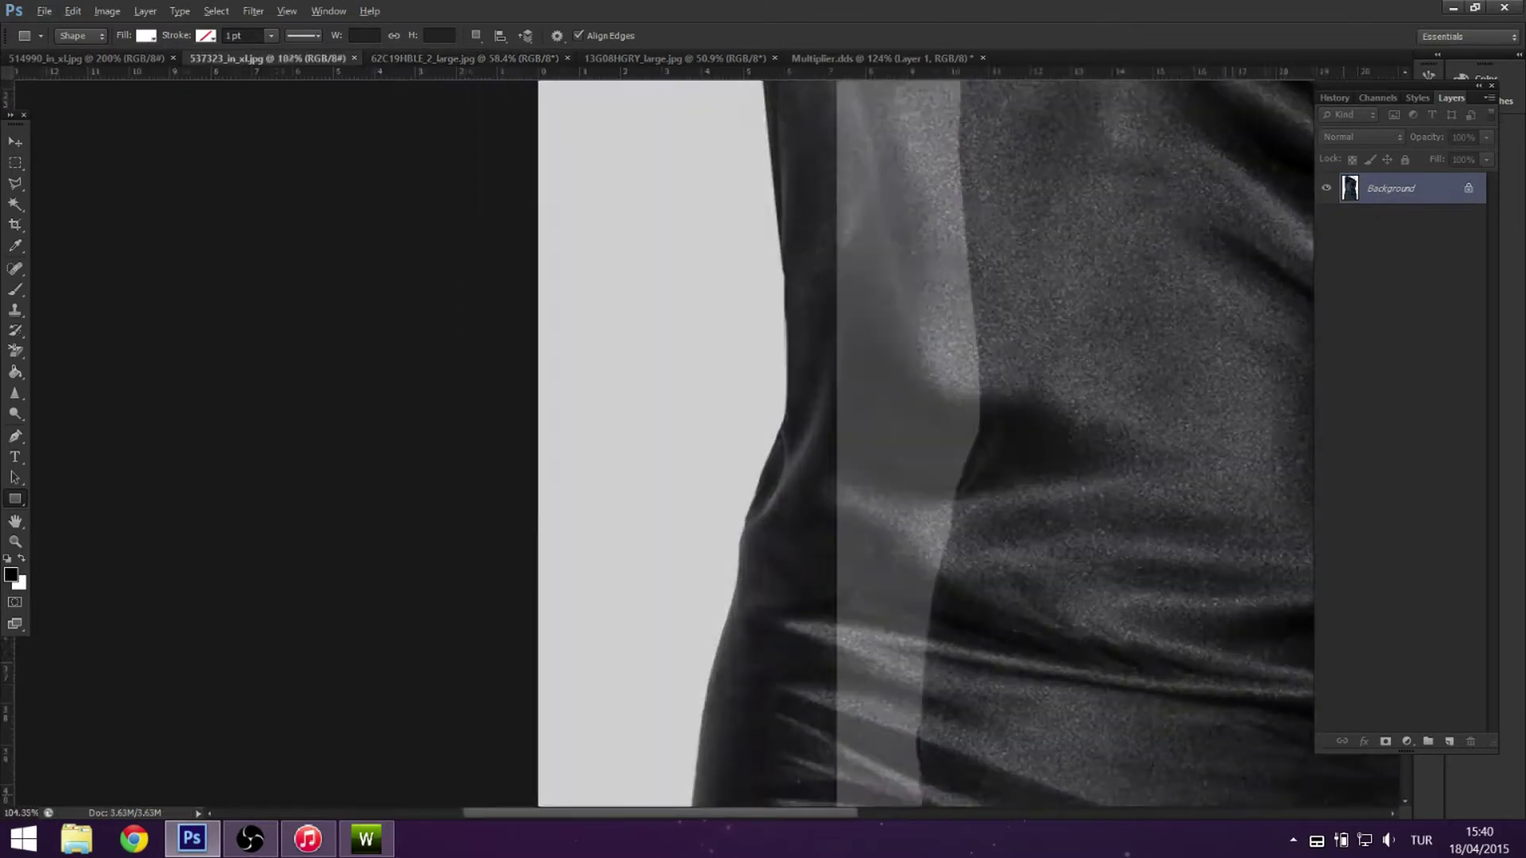
Fit the photos 537323_in_xl.jpg and 514990_in_xl.jpg in view, compare the source photos and bring up 62C19HBLE_2_large.jpg.
{"action": "key", "text": "ctrl+0"}
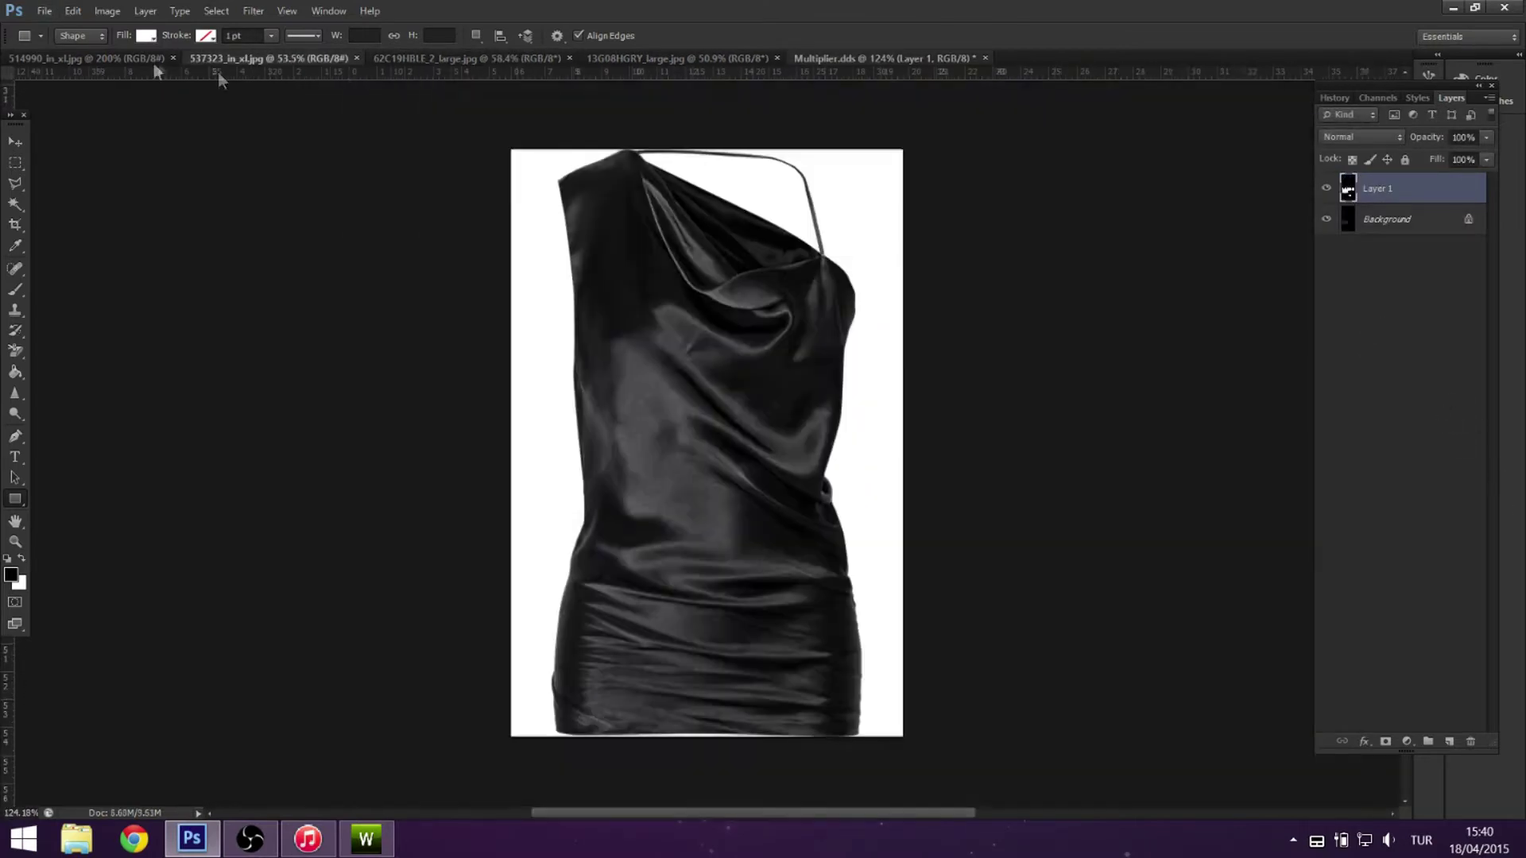
{"action": "left_click", "coordinate": [151, 59]}
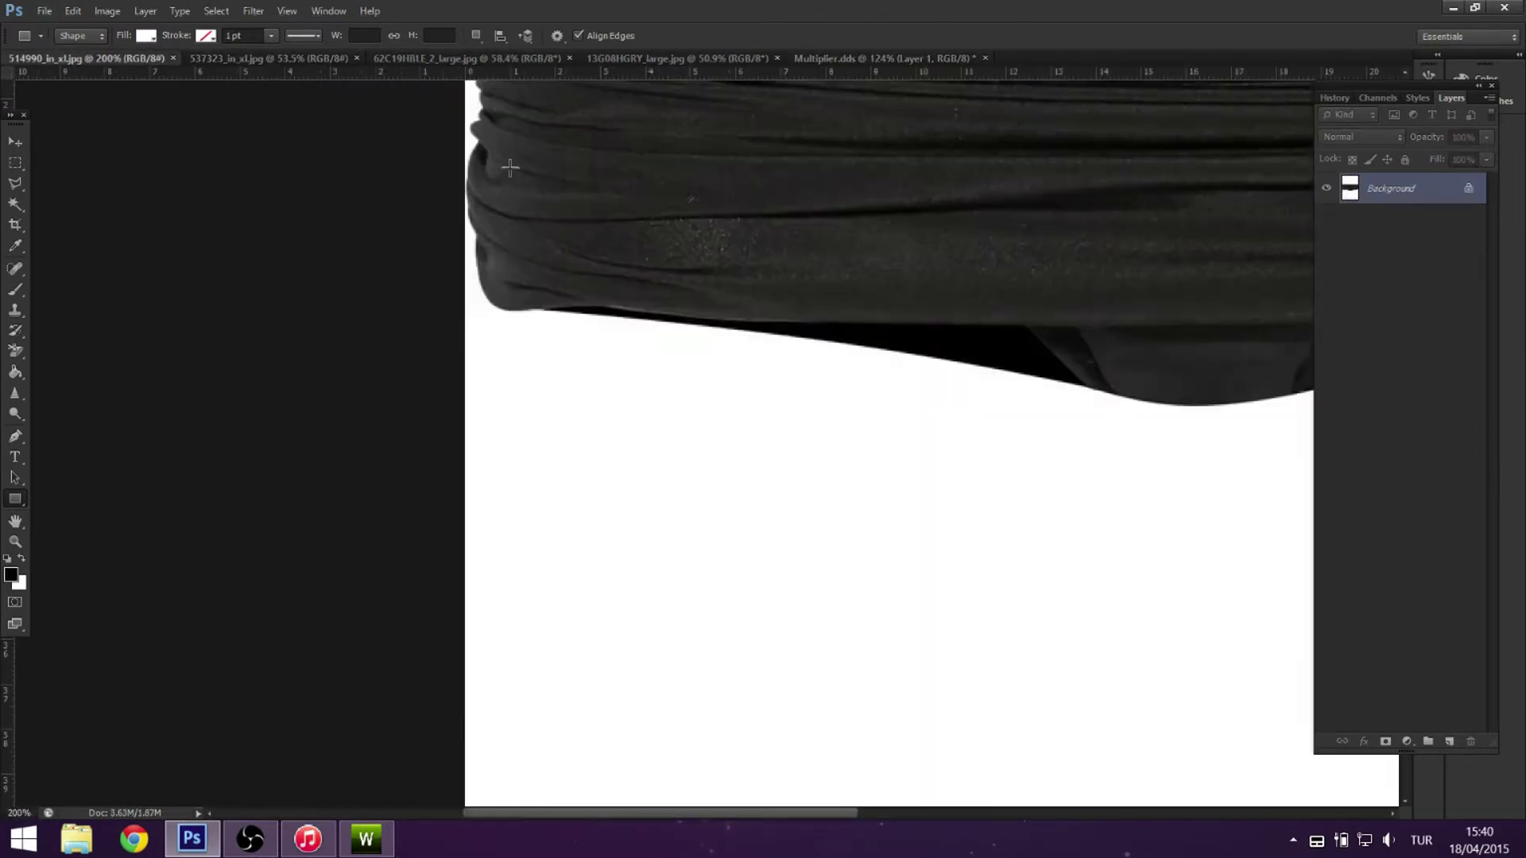
{"action": "key", "text": "ctrl+0"}
{"action": "left_click", "coordinate": [685, 58]}
{"action": "left_click", "coordinate": [886, 59]}
{"action": "left_click", "coordinate": [675, 59]}
{"action": "left_click", "coordinate": [509, 59]}
Outline the blue dress's bodice with the Polygonal Lasso, copy it into Multiplier.dds and scale it to about 35% on the front panel.
{"action": "left_click", "coordinate": [15, 163]}
{"action": "left_click", "coordinate": [15, 350]}
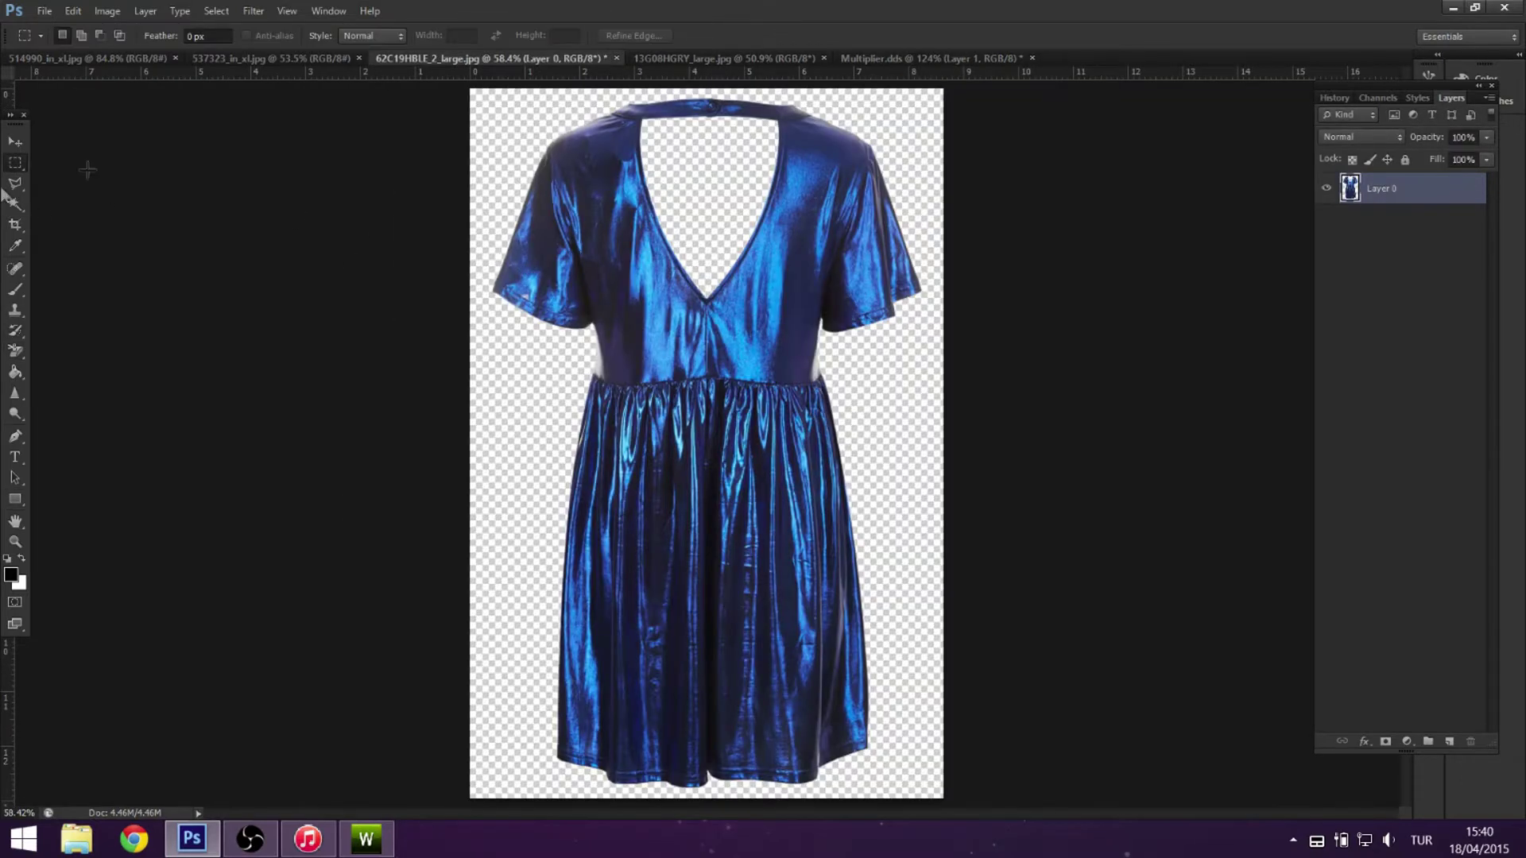
{"action": "key", "text": "l"}
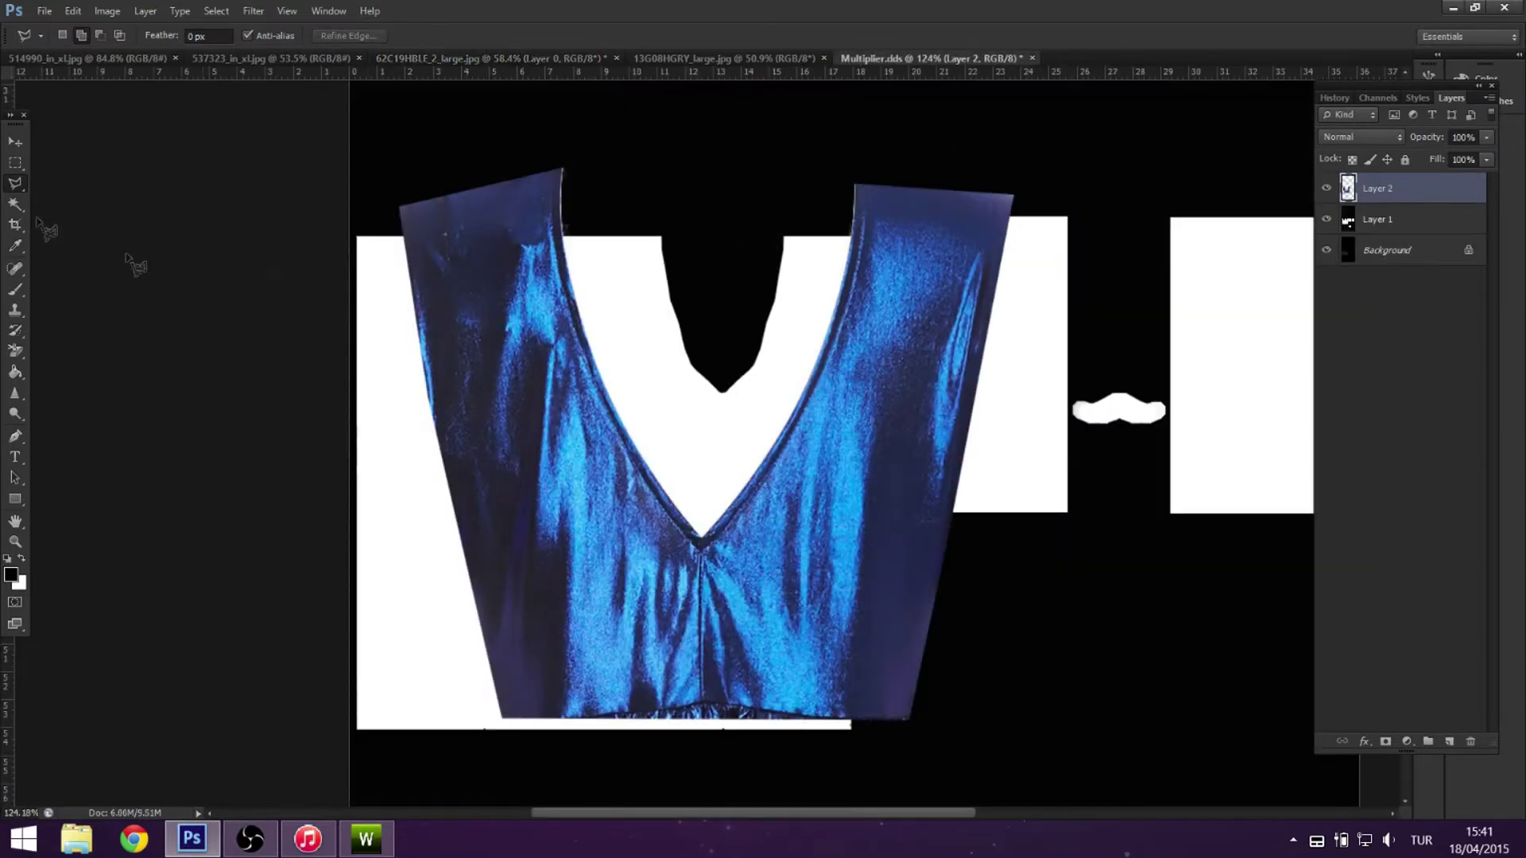
{"action": "right_click", "coordinate": [784, 469]}
{"action": "left_click", "coordinate": [803, 613]}
{"action": "left_click_drag", "start_coordinate": [1011, 722], "coordinate": [694, 517]}
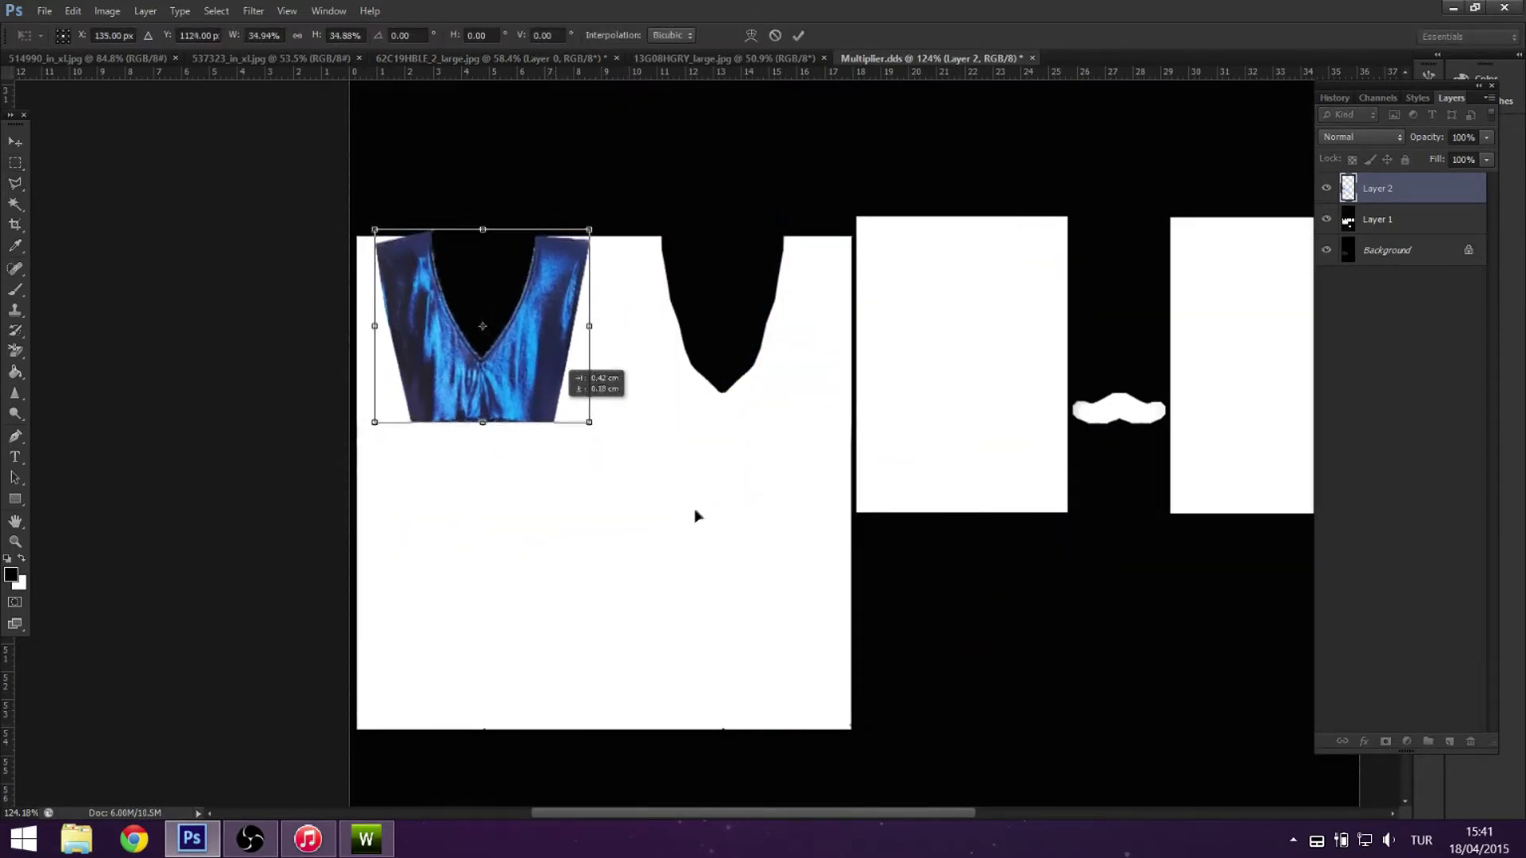
Save the texture with the blue bodice as Multiplier.dds in D3D/DDS format.
{"action": "key", "text": "ctrl+shift+s"}
{"action": "key", "text": "Return"}
{"action": "left_click", "coordinate": [953, 525]}
{"action": "left_click", "coordinate": [726, 593]}
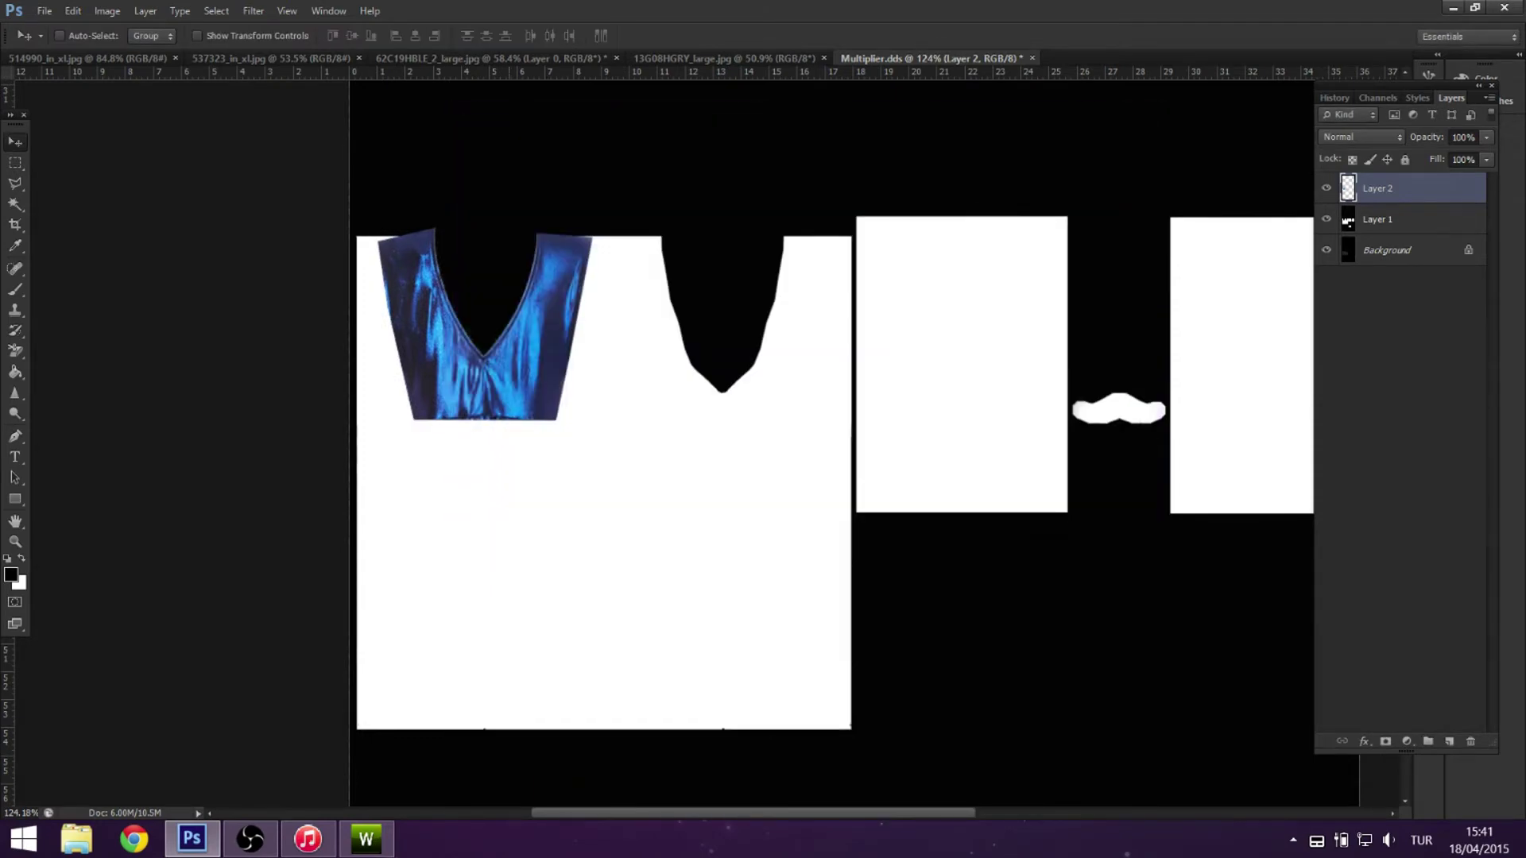
Switch to TSR Workshop, replace the Diffuse texture with Multiplier.dds and check the blue bodice on the model.
{"action": "left_click", "coordinate": [365, 838]}
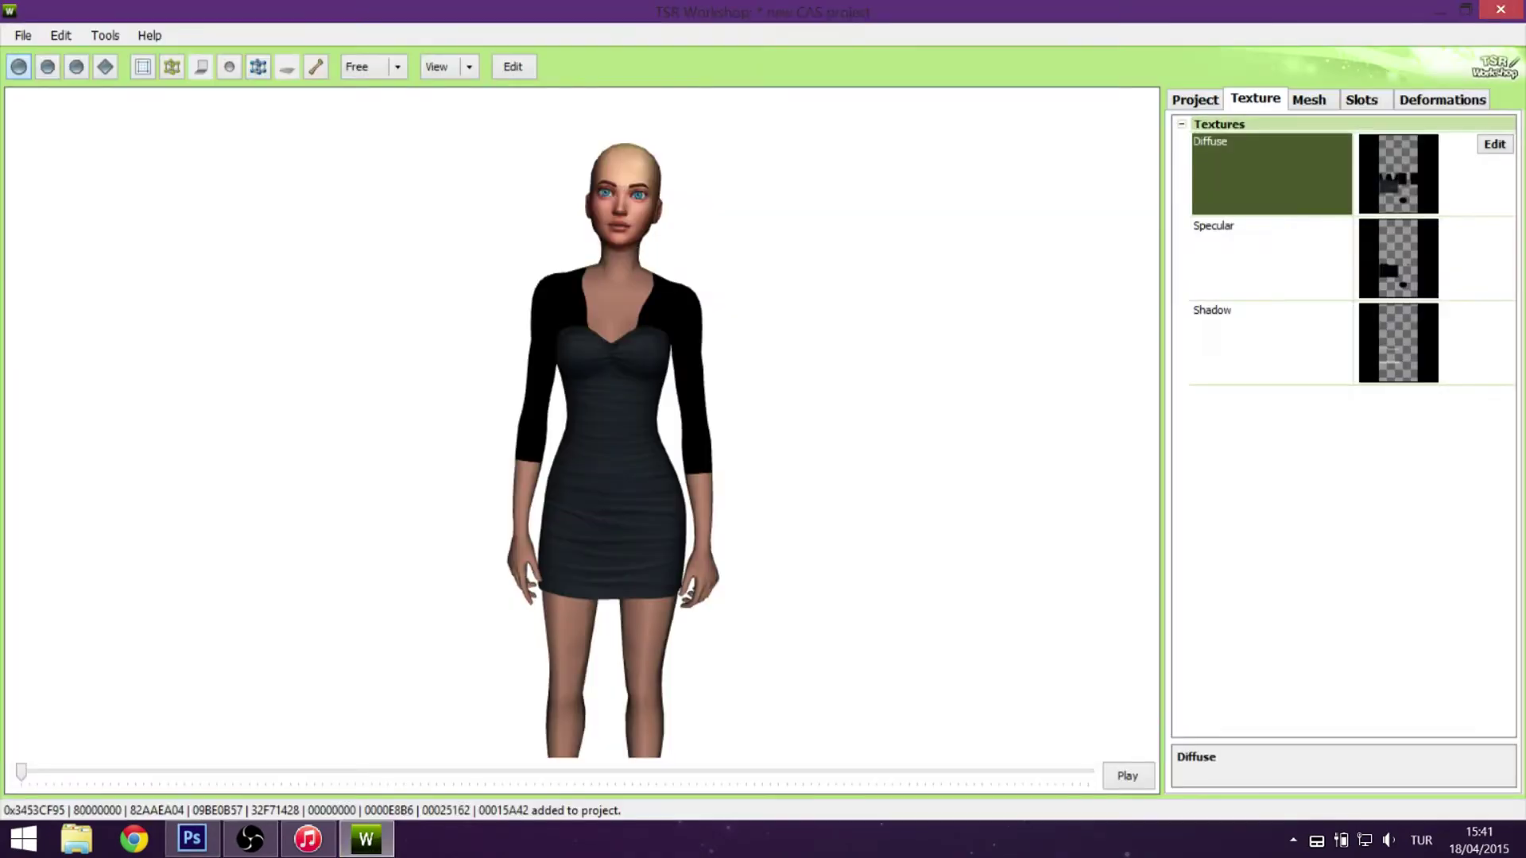
{"action": "left_click", "coordinate": [1494, 144]}
{"action": "left_click", "coordinate": [1011, 160]}
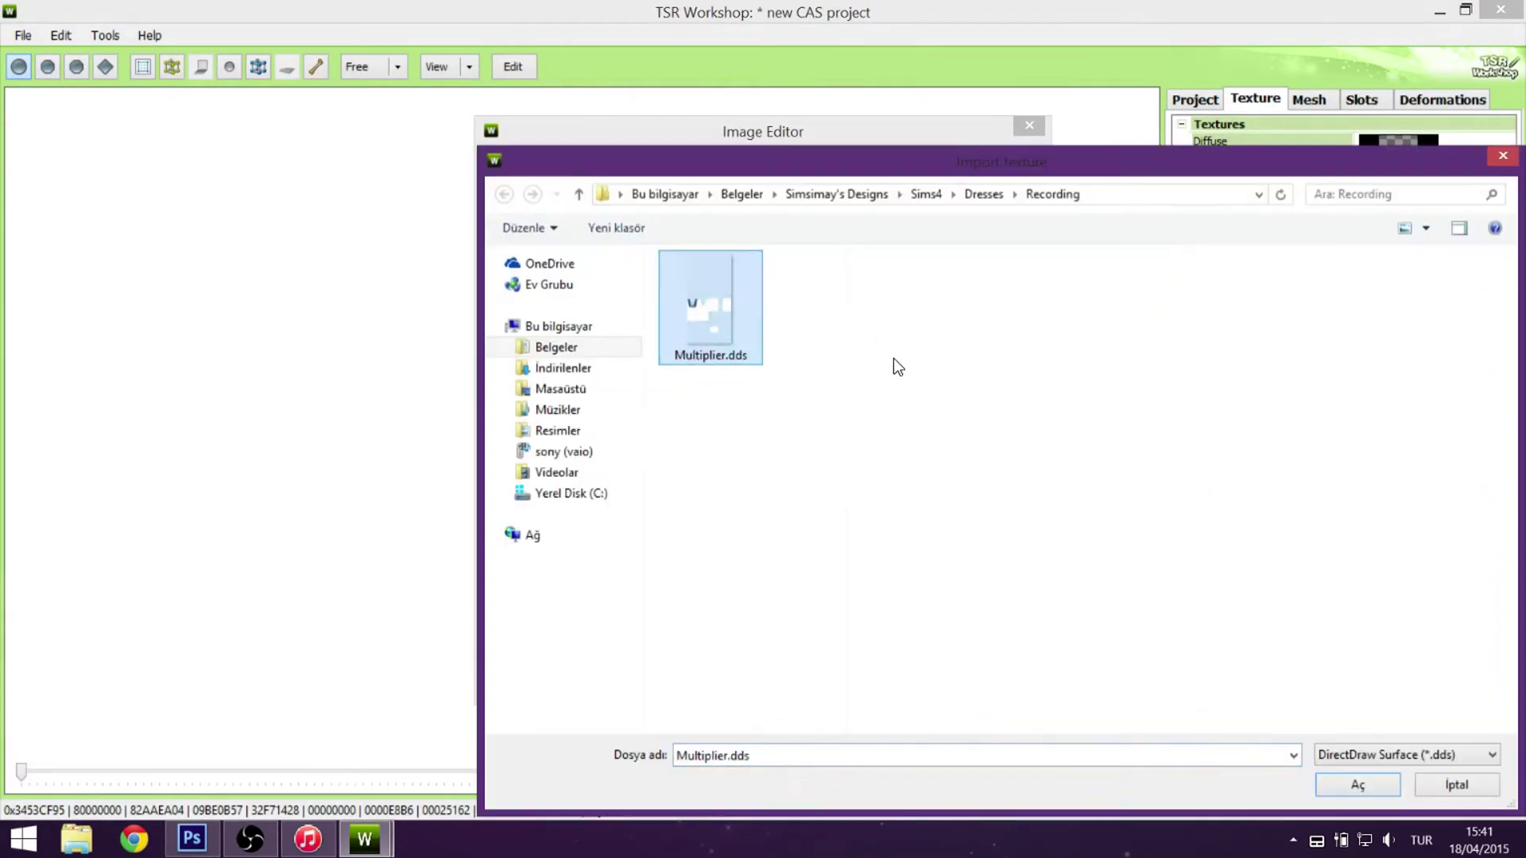
{"action": "key", "text": "Return"}
{"action": "left_click", "coordinate": [916, 658]}
{"action": "left_click", "coordinate": [633, 487]}
{"action": "left_click_drag", "start_coordinate": [731, 445], "coordinate": [606, 640]}
Return to Photoshop and delete the pasted blue bodice from Multiplier.dds.
{"action": "left_click", "coordinate": [192, 838]}
{"action": "key", "text": "Delete"}
{"action": "left_click", "coordinate": [711, 58]}
{"action": "left_click", "coordinate": [616, 58]}
Outline the black satin dress in 537323_in_xl.jpg, copy it into Multiplier.dds and scale it to about 38% over the front panel.
{"action": "key", "text": "Escape"}
{"action": "key", "text": "ctrl+Tab"}
{"action": "key", "text": "ctrl+Tab"}
{"action": "key", "text": "ctrl+Tab"}
{"action": "key", "text": "ctrl+Tab"}
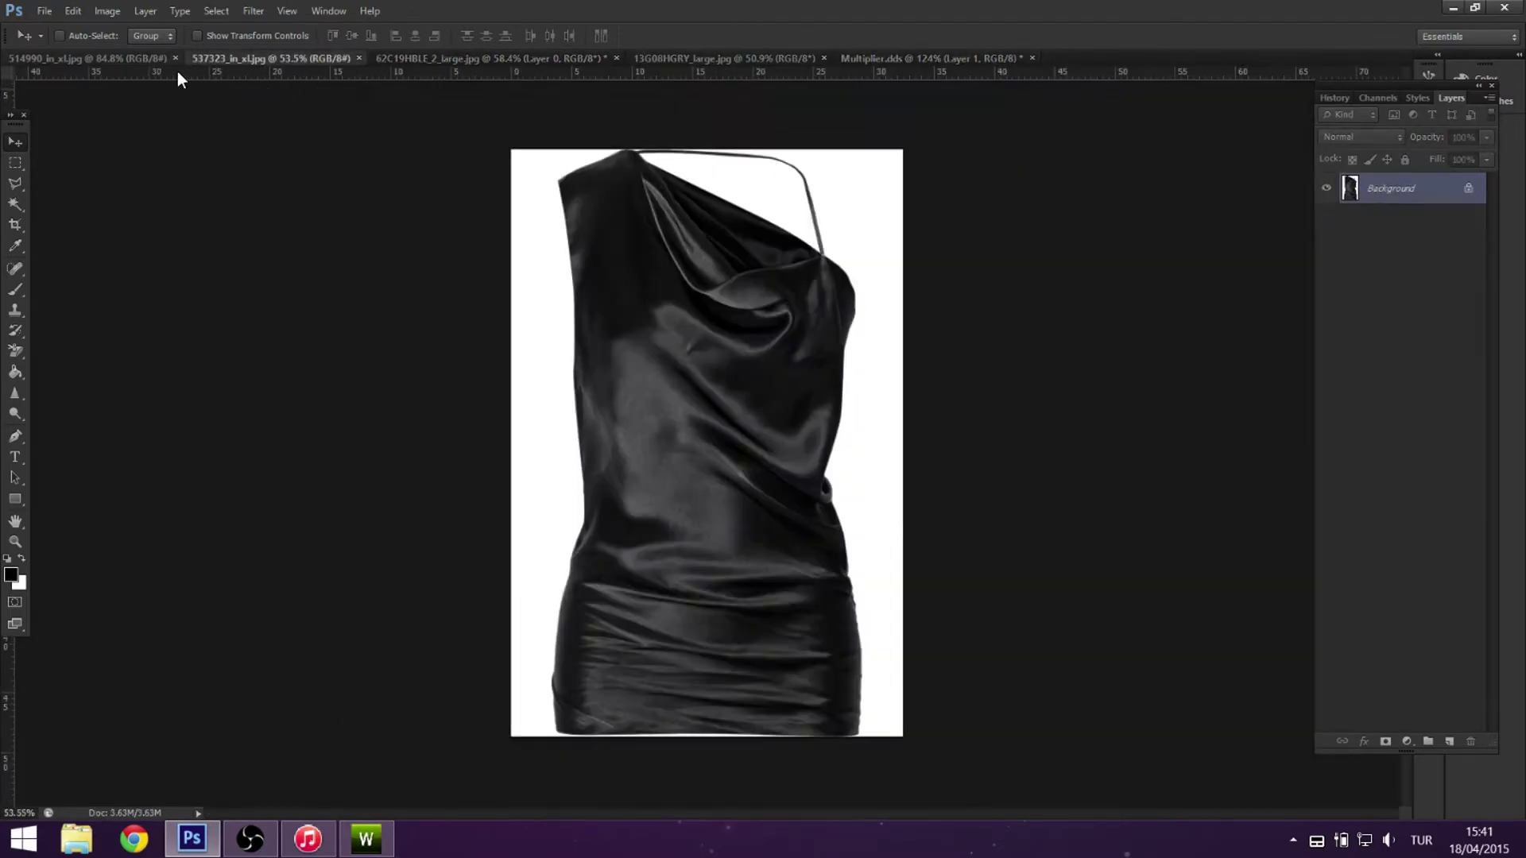
{"action": "key", "text": "l"}
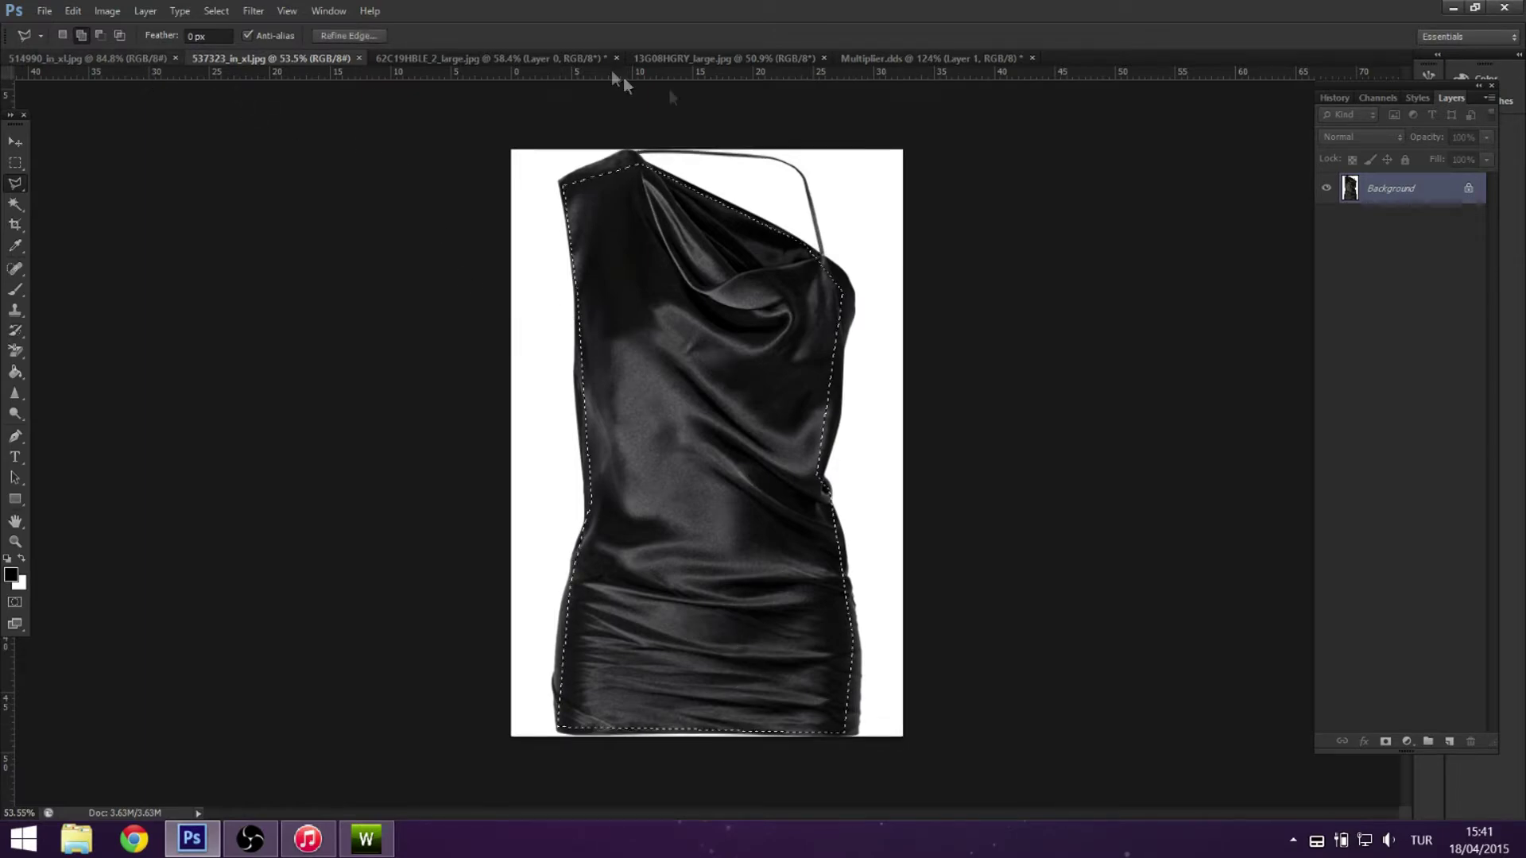
{"action": "left_click", "coordinate": [930, 58]}
{"action": "key", "text": "ctrl+v"}
{"action": "key", "text": "ctrl+t"}
{"action": "left_click_drag", "start_coordinate": [890, 481], "coordinate": [643, 819]}
{"action": "left_click_drag", "start_coordinate": [779, 266], "coordinate": [760, 286]}
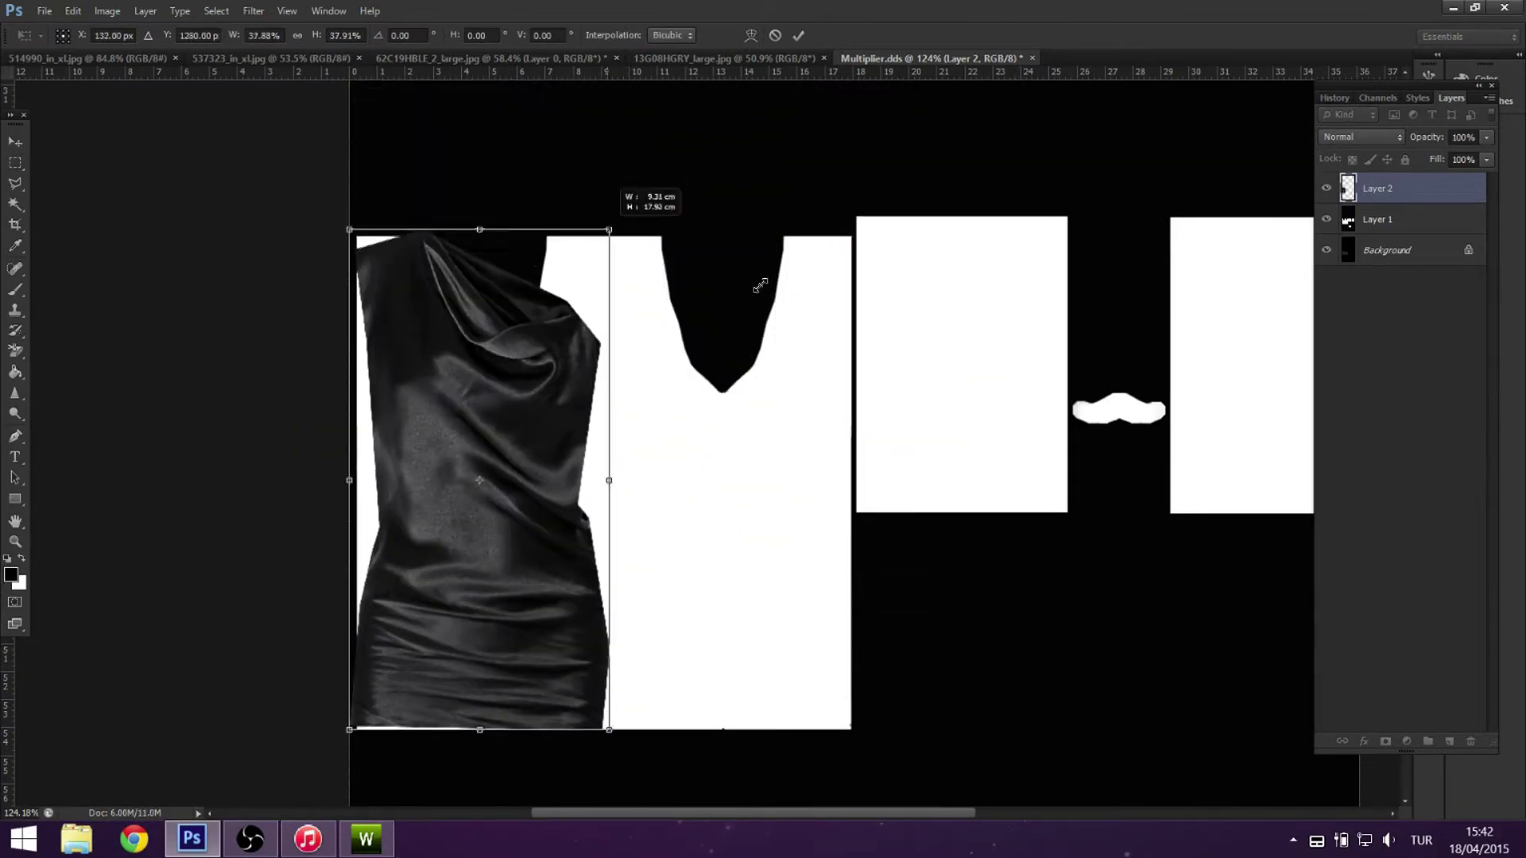
Show the Alpha 1 channel overlay and save the texture over Multiplier.dds in D3D/DDS format.
{"action": "left_click", "coordinate": [1377, 98]}
{"action": "left_click", "coordinate": [1323, 237]}
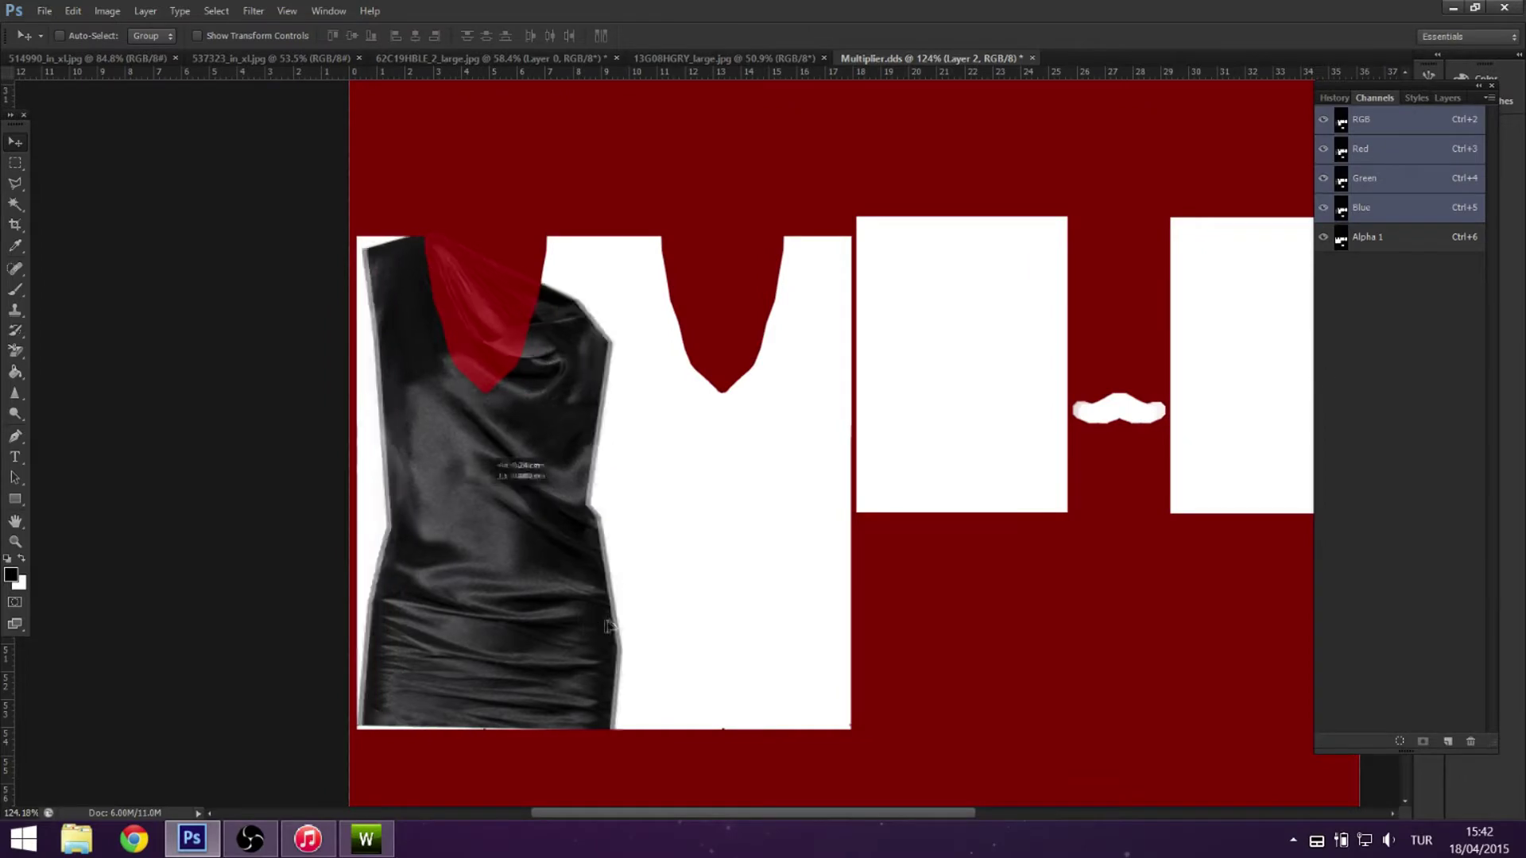
{"action": "key", "text": "ctrl+shift+s"}
{"action": "left_click", "coordinate": [986, 525]}
{"action": "left_click", "coordinate": [858, 593]}
{"action": "left_click", "coordinate": [1110, 500]}
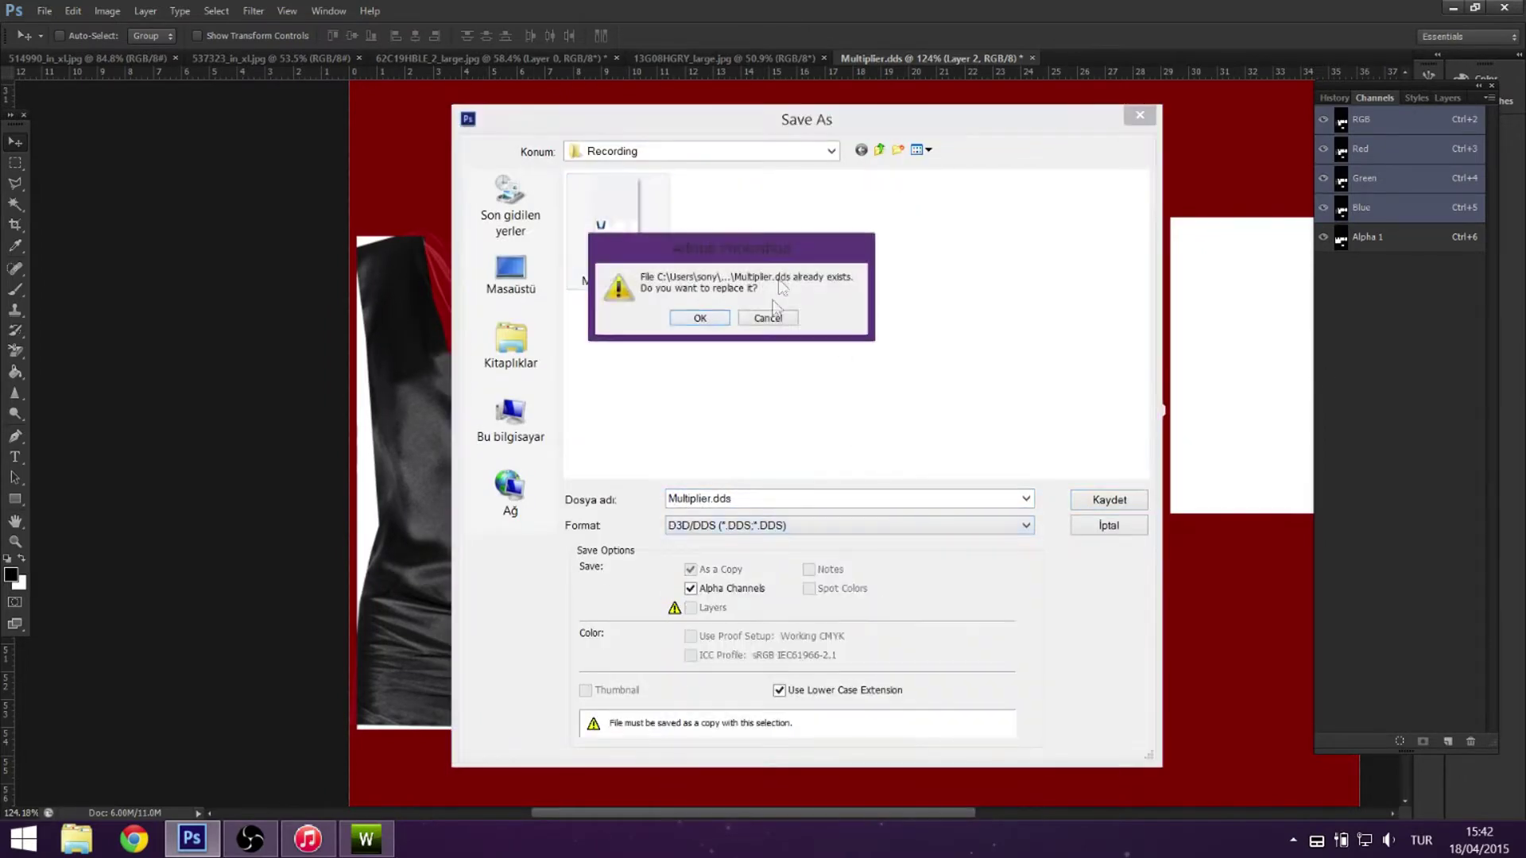
{"action": "left_click", "coordinate": [702, 317]}
Switch to TSR Workshop and import Multiplier.dds as the Diffuse texture, replacing the current one.
{"action": "left_click", "coordinate": [366, 839]}
{"action": "left_click", "coordinate": [1493, 146]}
{"action": "left_click", "coordinate": [1007, 163]}
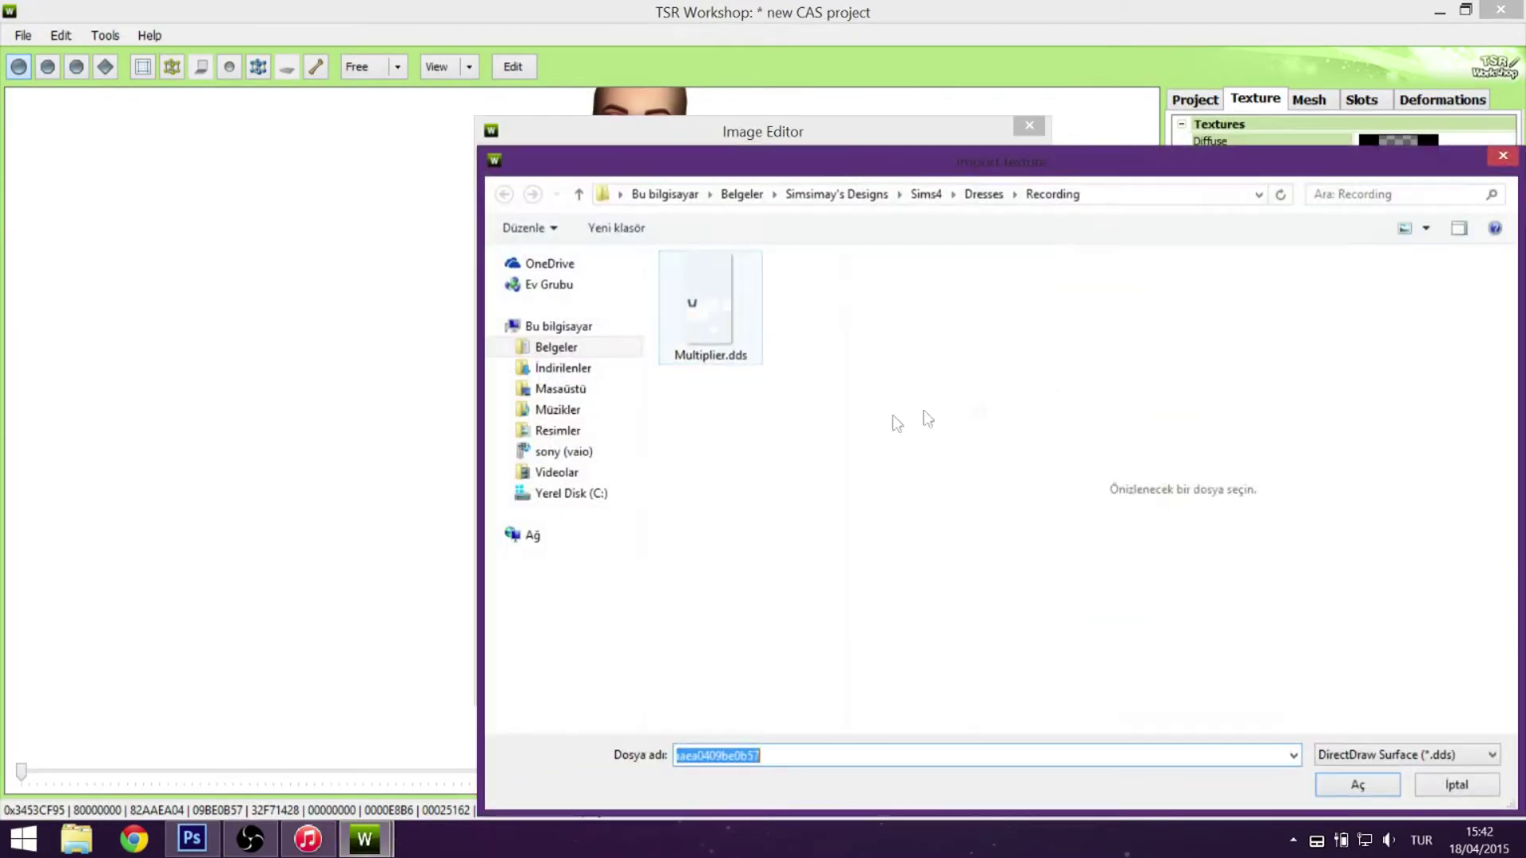
{"action": "left_click", "coordinate": [708, 307]}
{"action": "left_click", "coordinate": [1357, 783]}
{"action": "left_click", "coordinate": [922, 659]}
{"action": "left_click", "coordinate": [732, 487]}
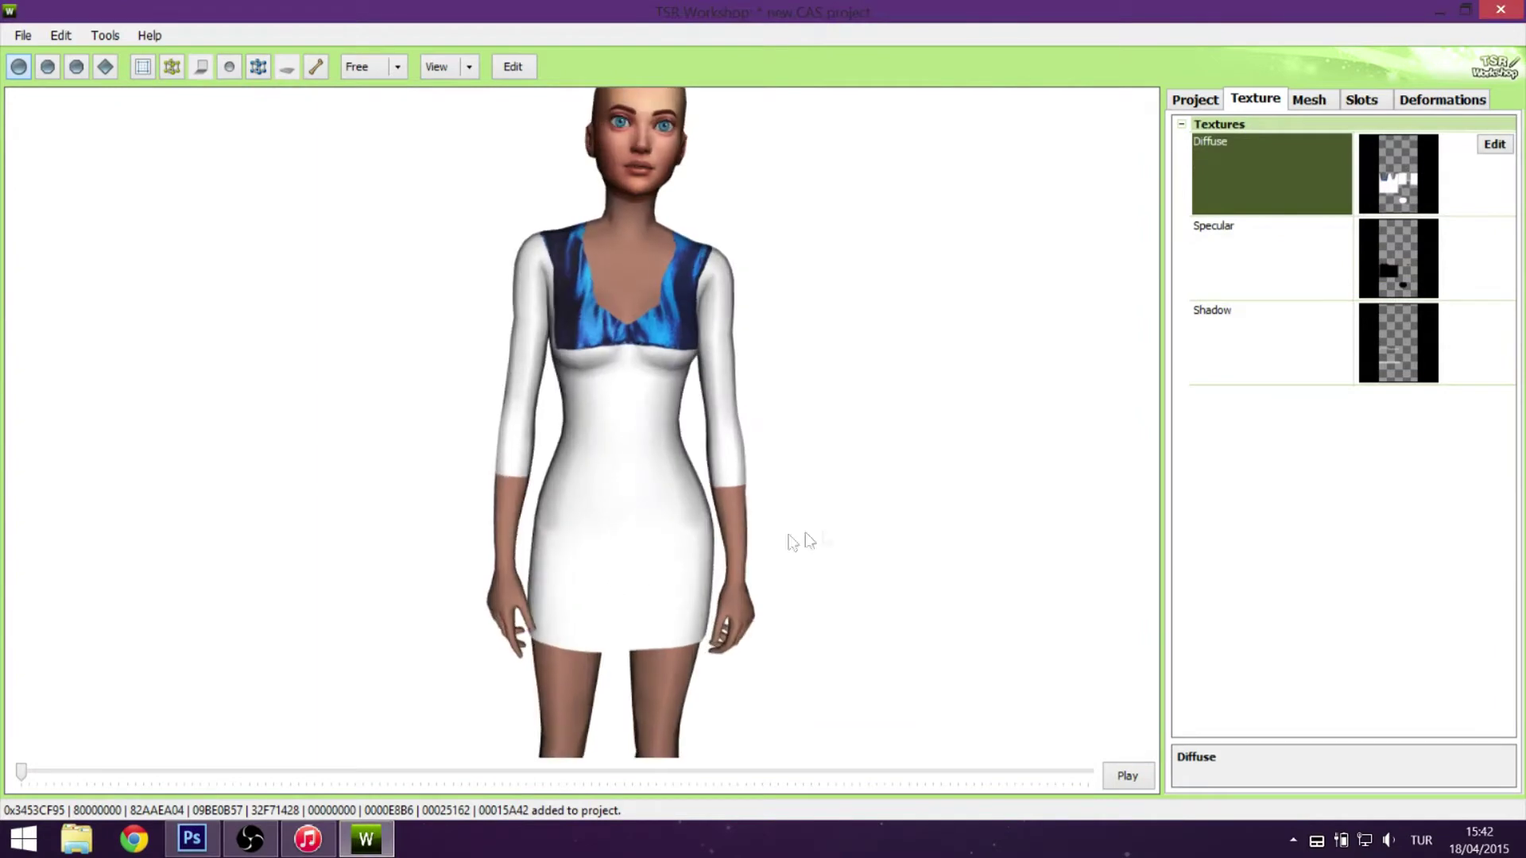
Import Multiplier.dds into the Diffuse texture again and inspect the satin dress on the model.
{"action": "left_click", "coordinate": [1494, 144]}
{"action": "left_click", "coordinate": [1006, 163]}
{"action": "left_click", "coordinate": [1356, 784]}
{"action": "left_click", "coordinate": [922, 659]}
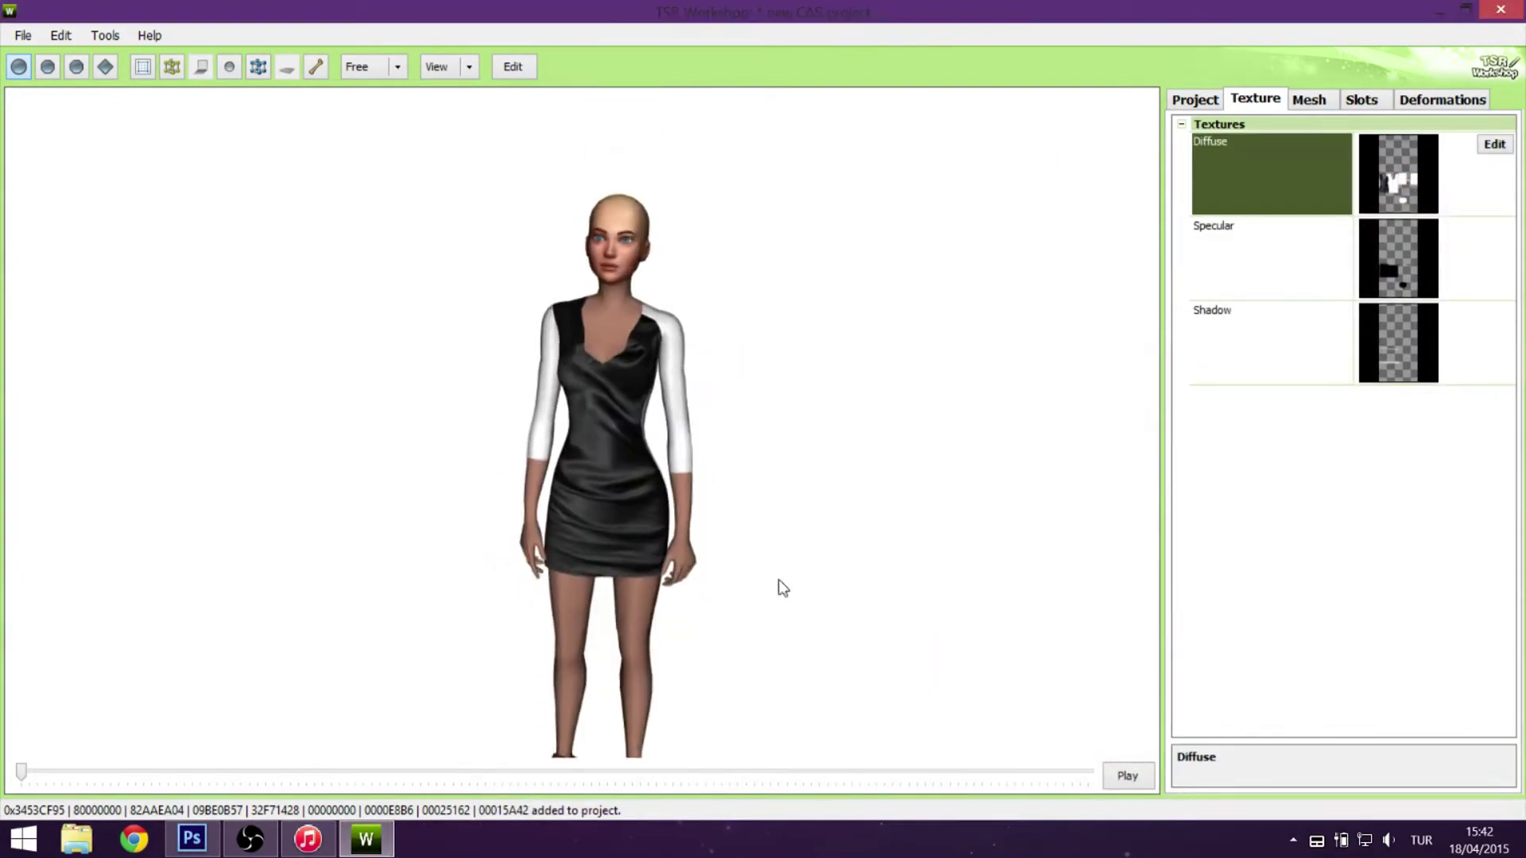
{"action": "left_click_drag", "start_coordinate": [902, 637], "coordinate": [862, 630]}
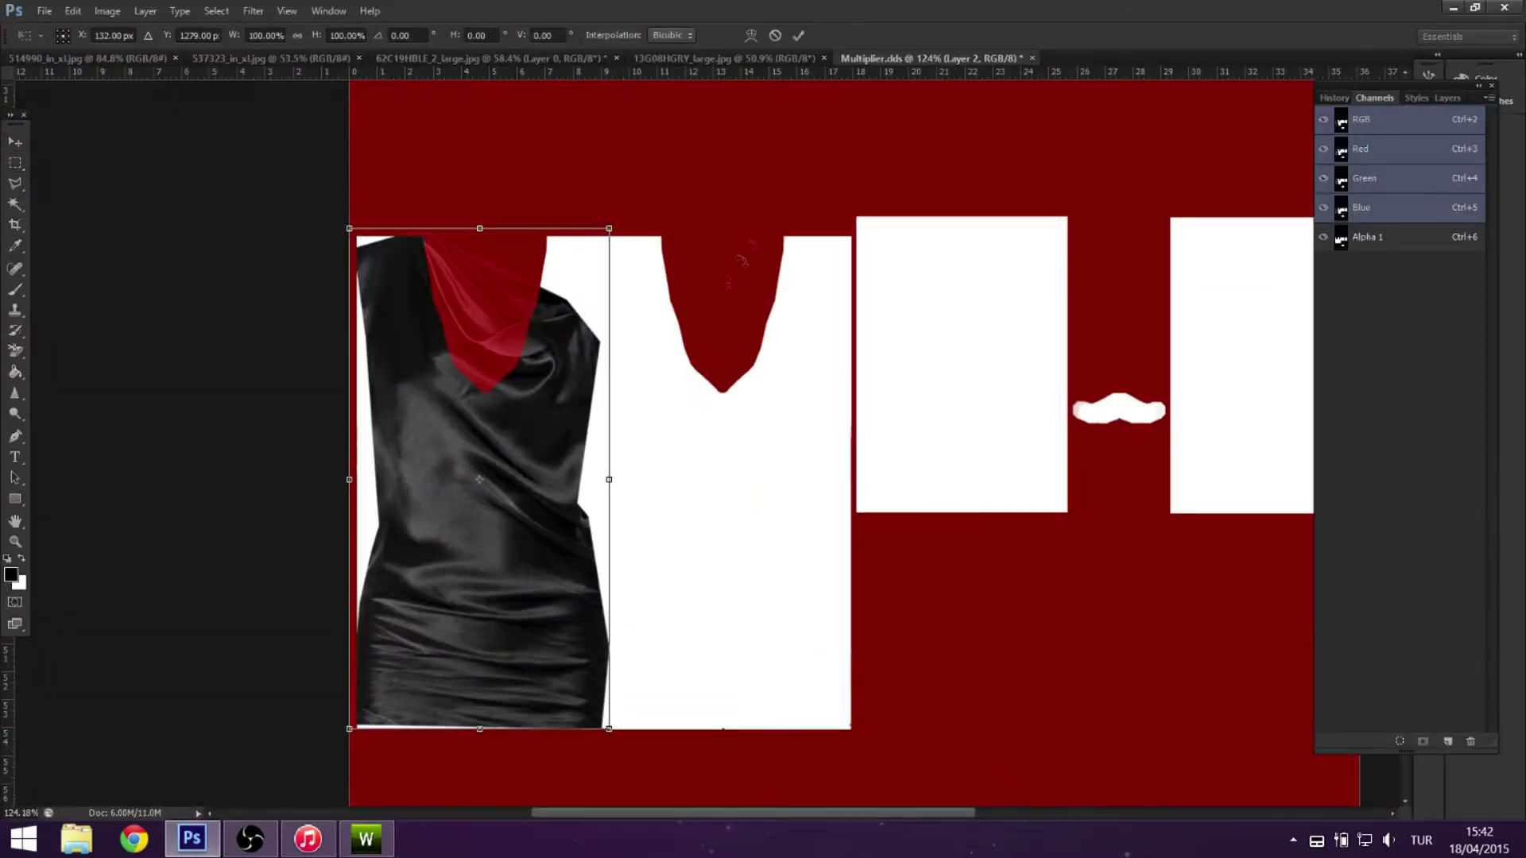
Back in Photoshop, transform the satin dress piece by lowering its upper edge and widening it slightly on the front panel.
{"action": "mouse_move", "coordinate": [606, 502]}
{"action": "left_mouse_down"}
{"action": "mouse_move", "coordinate": [579, 501]}
{"action": "mouse_move", "coordinate": [613, 501]}
{"action": "left_mouse_up"}
{"action": "left_click", "coordinate": [801, 314]}
{"action": "key", "text": "v"}
{"action": "left_click", "coordinate": [678, 317]}
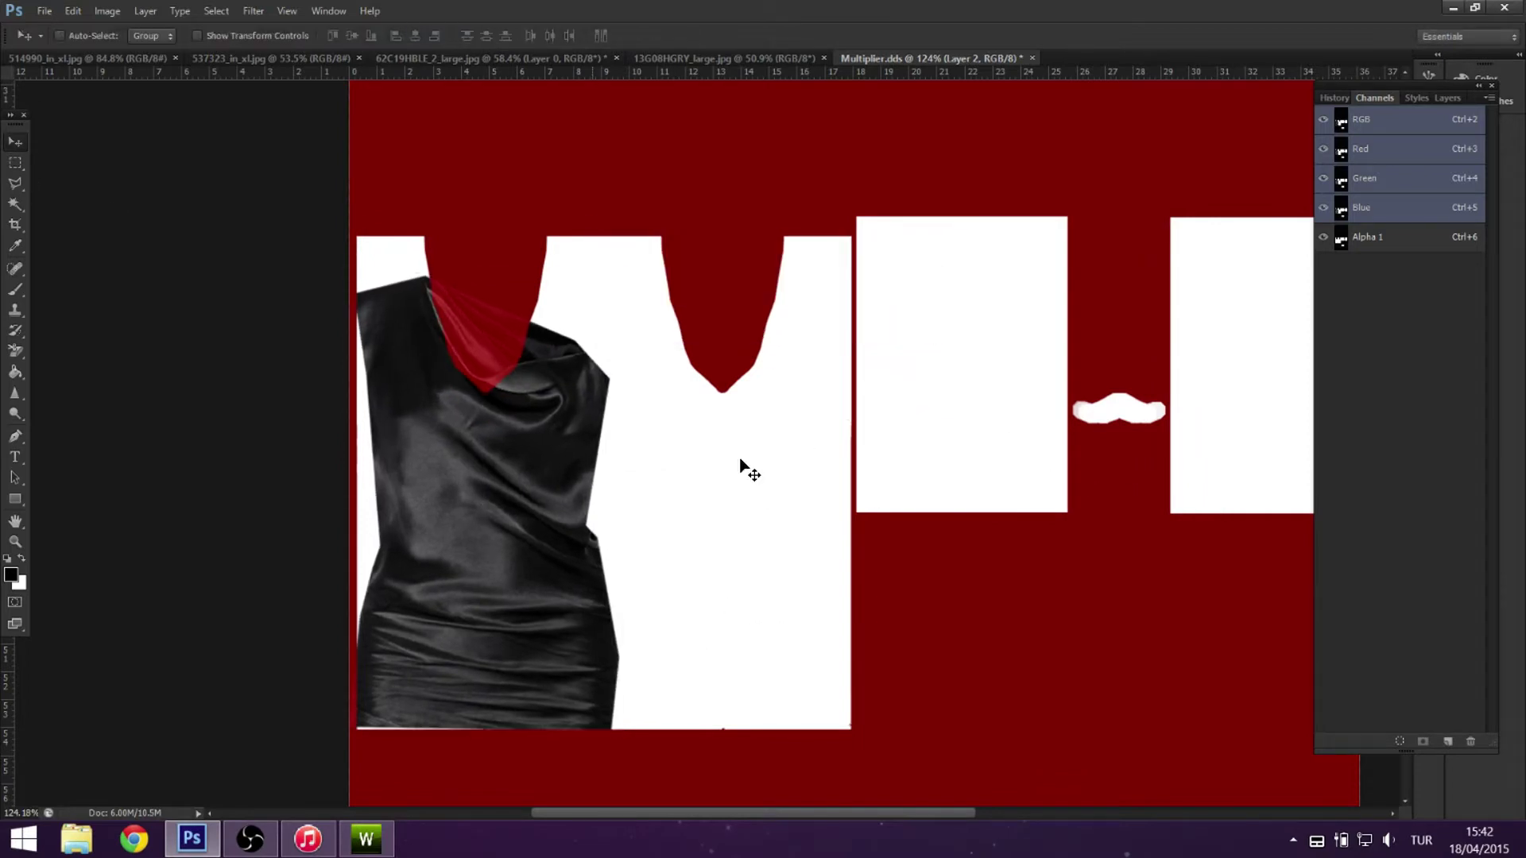
Copy the pleated fabric from 514990_in_xl.jpg into Multiplier.dds and scale it to 31.54% by 19.38% as a waistband strip.
{"action": "left_click", "coordinate": [87, 58]}
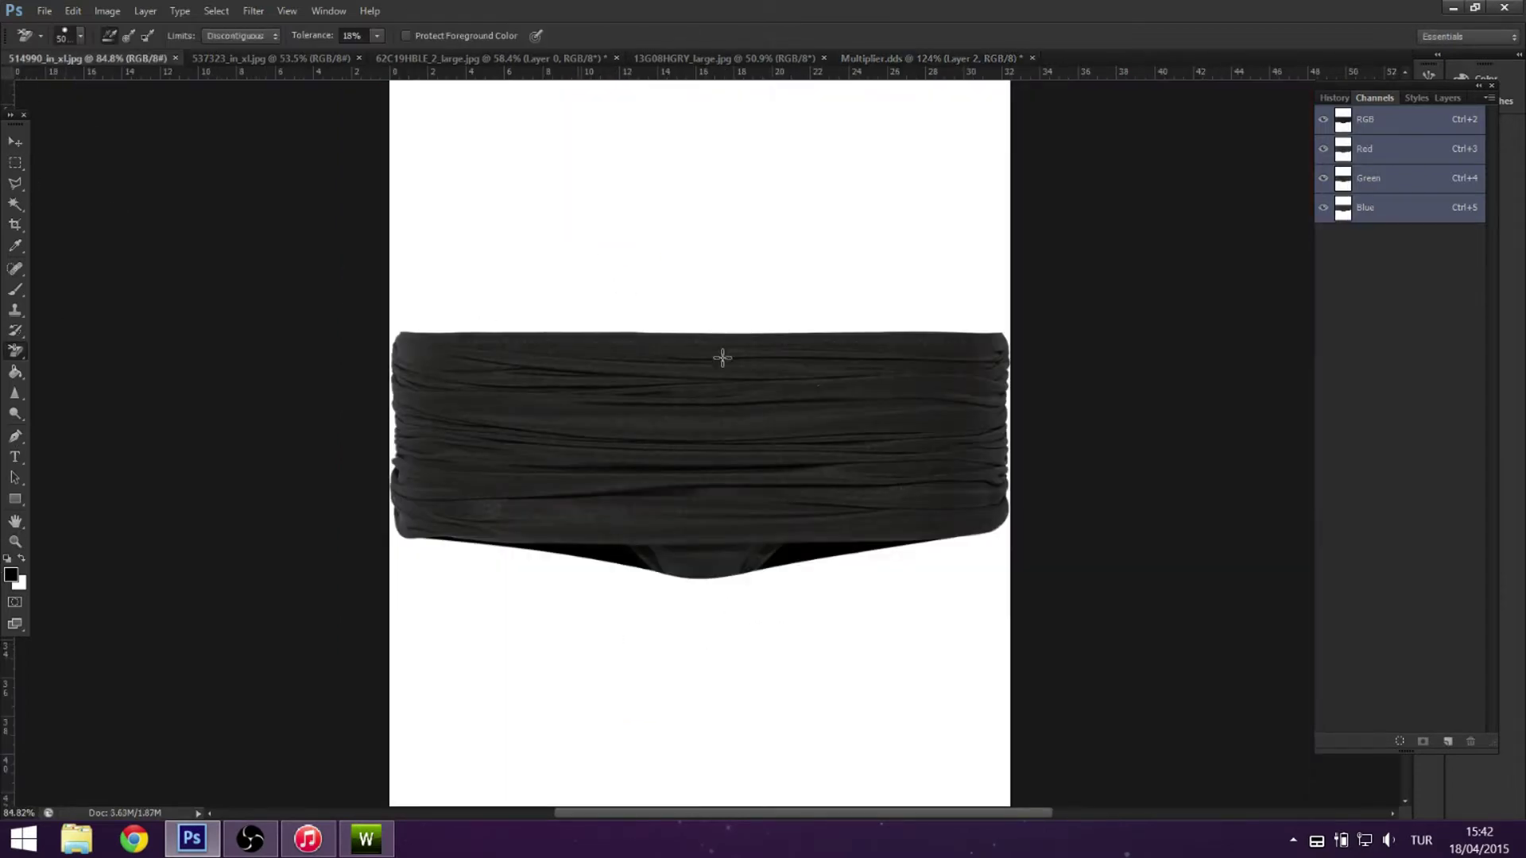
{"action": "left_click", "coordinate": [499, 255]}
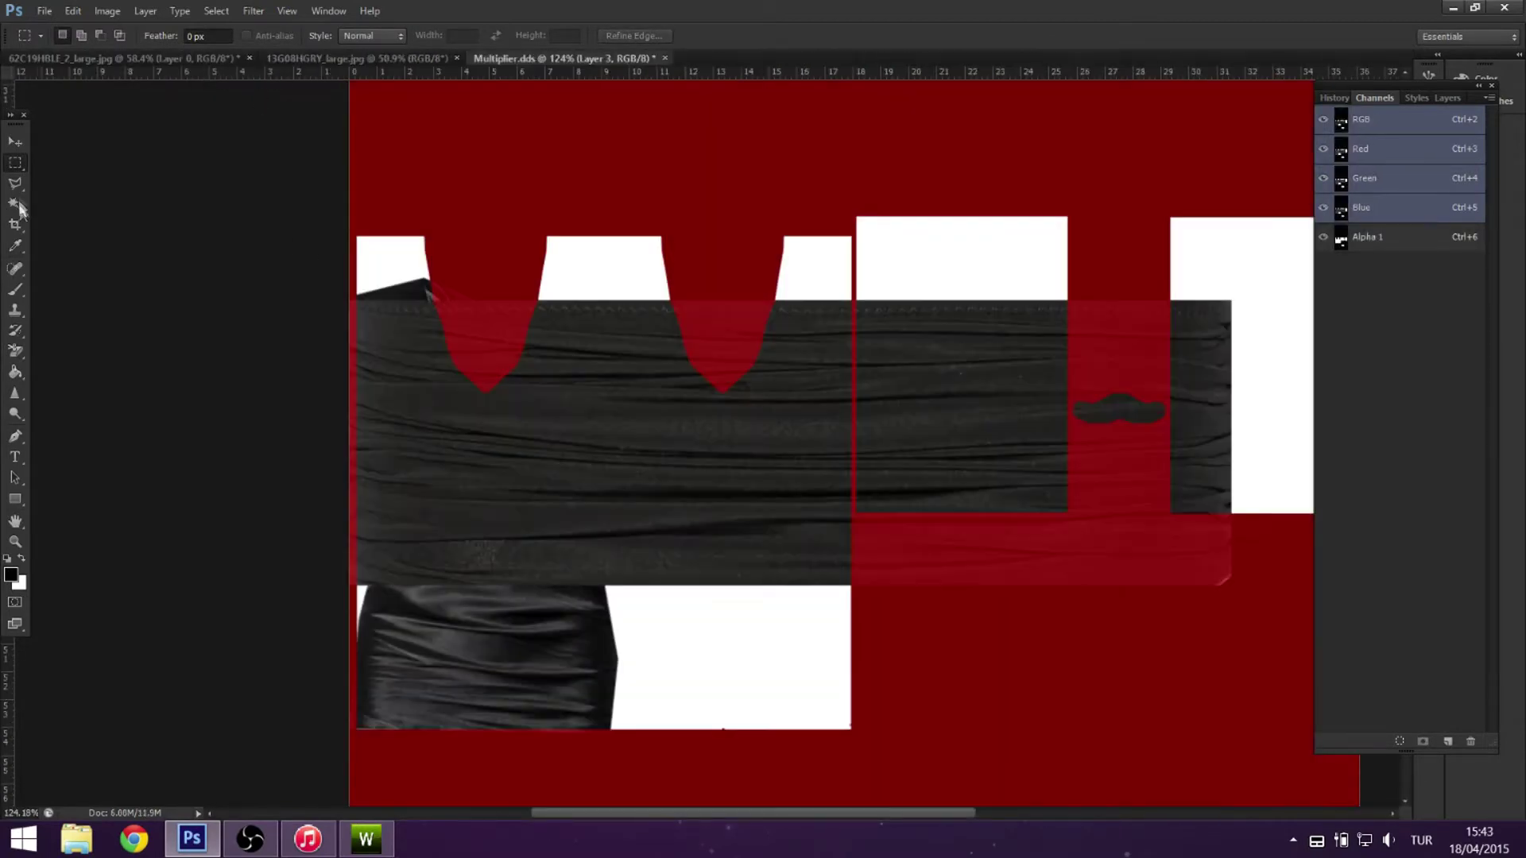
{"action": "key", "text": "l"}
{"action": "right_click", "coordinate": [1129, 641]}
{"action": "left_click", "coordinate": [880, 538]}
{"action": "left_click_drag", "start_coordinate": [1231, 586], "coordinate": [550, 365]}
{"action": "left_click_drag", "start_coordinate": [478, 316], "coordinate": [484, 477]}
{"action": "left_click_drag", "start_coordinate": [702, 662], "coordinate": [794, 647]}
{"action": "key", "text": "v"}
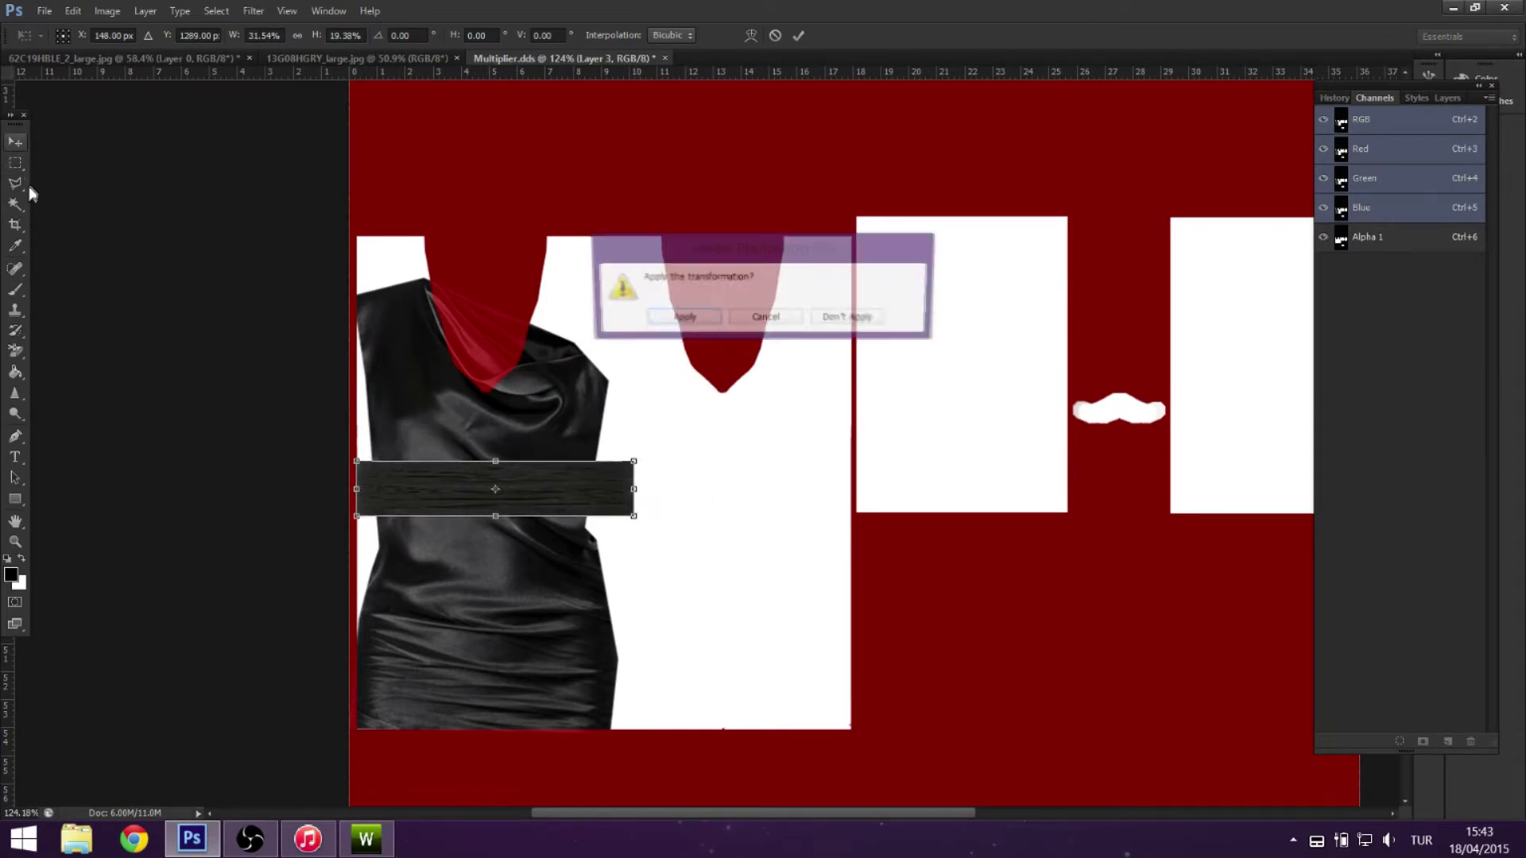
{"action": "key", "text": "Return"}
Temporarily hide Layer 1 and Layer 2 to compare the strip with the original texture, and lower the strip to the waist.
{"action": "key", "text": "F7"}
{"action": "left_click", "coordinate": [1326, 250]}
{"action": "left_click", "coordinate": [1325, 218]}
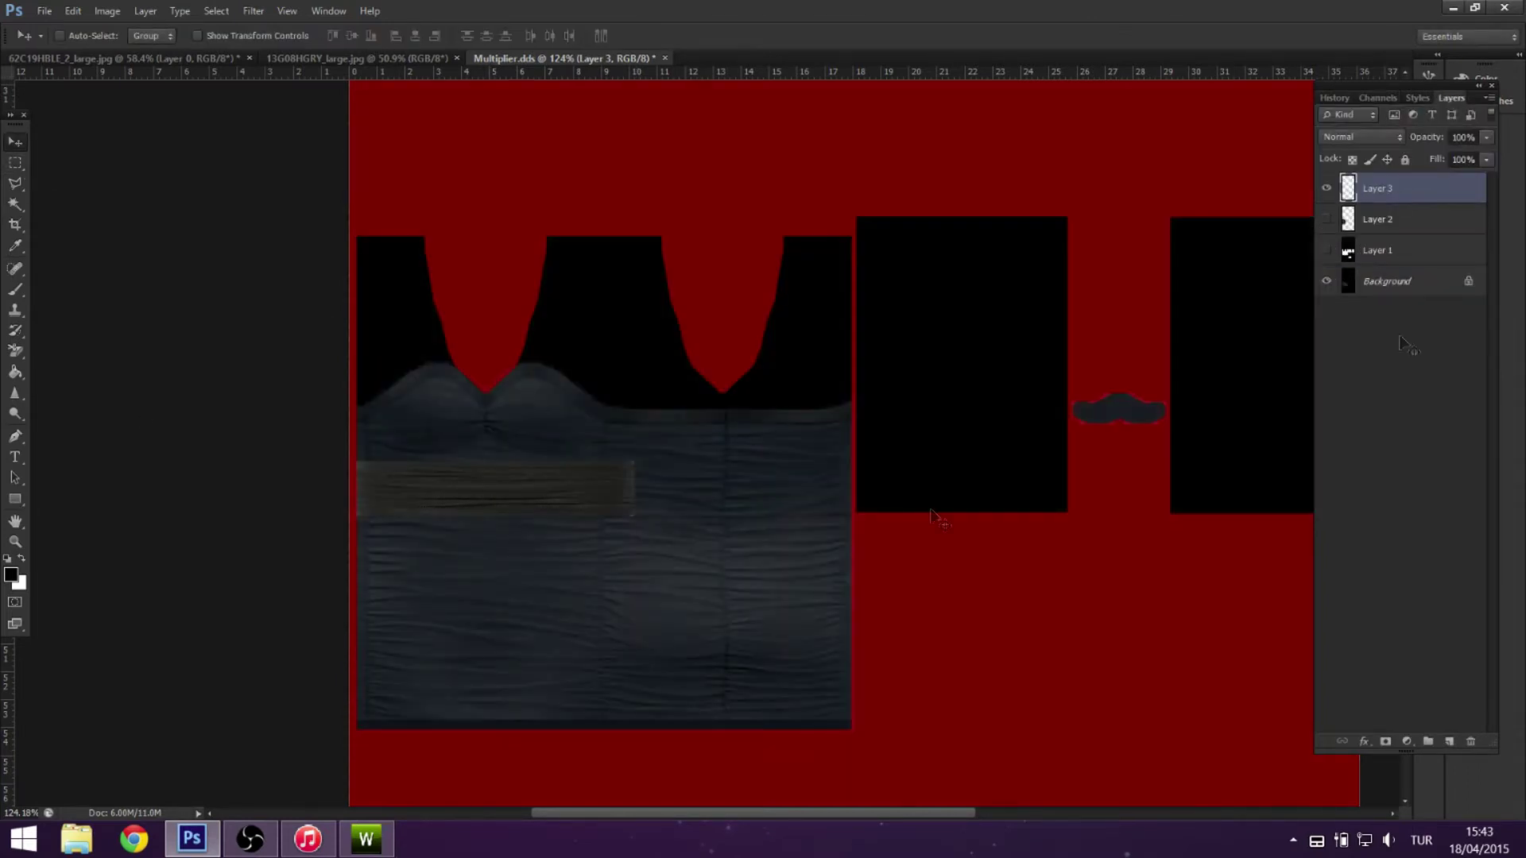
{"action": "left_click", "coordinate": [1325, 219]}
{"action": "left_click", "coordinate": [1326, 249]}
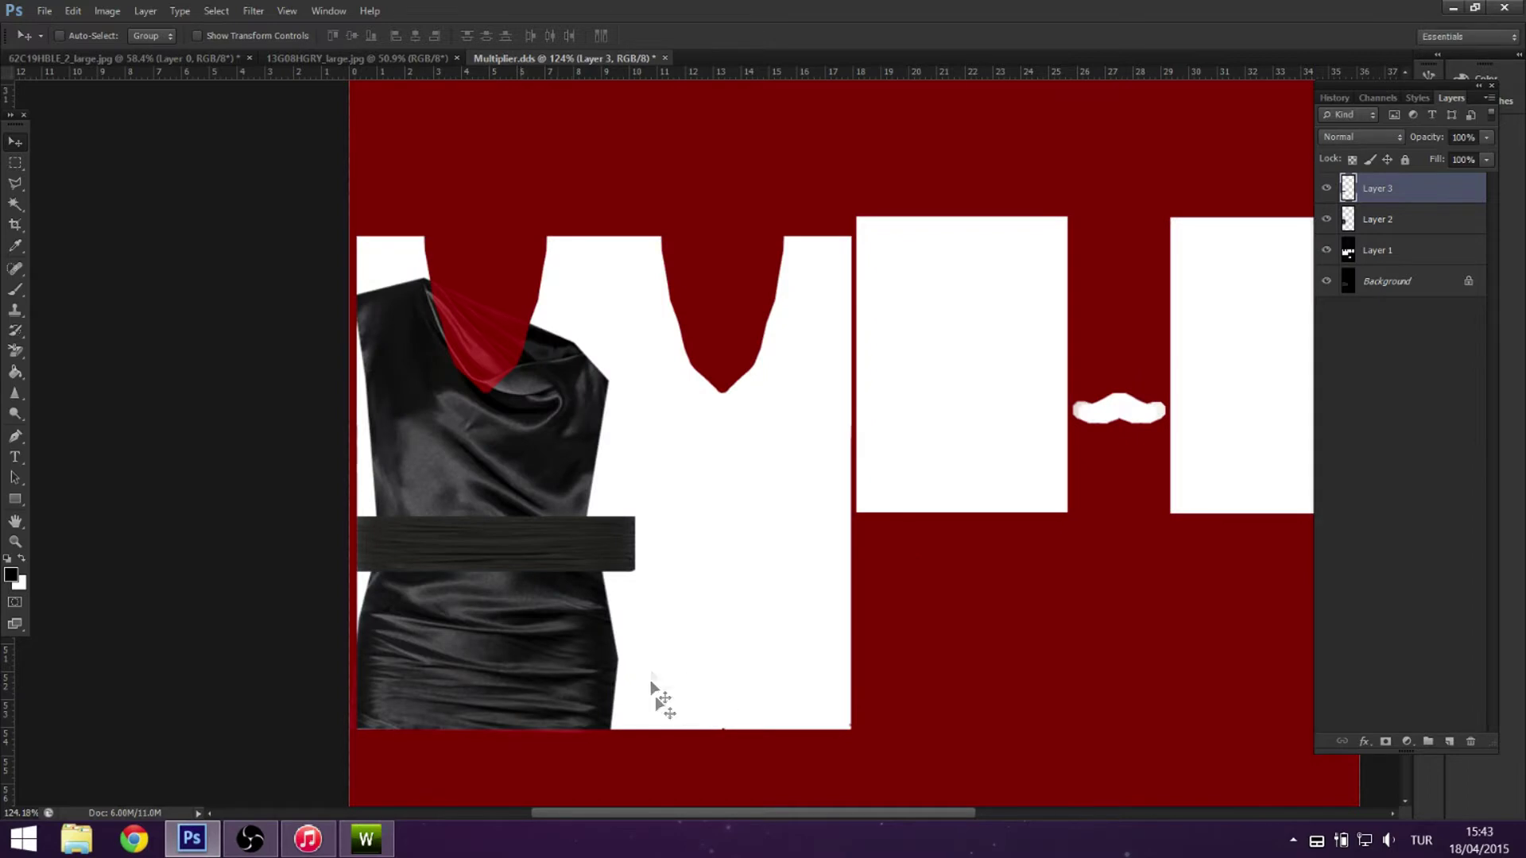
Copy the waistband strip to a new layer, flip it horizontally and align it beside the first across the back panel.
{"action": "scroll", "coordinate": [485, 590], "scroll_direction": "up", "scroll_amount": 5}
{"action": "left_click", "coordinate": [16, 163]}
{"action": "left_click", "coordinate": [1448, 742]}
{"action": "right_click", "coordinate": [622, 350]}
{"action": "left_click", "coordinate": [685, 493]}
{"action": "right_click", "coordinate": [694, 501]}
{"action": "left_click", "coordinate": [767, 760]}
{"action": "left_click", "coordinate": [15, 142]}
{"action": "key", "text": "Return"}
{"action": "left_click_drag", "start_coordinate": [433, 798], "coordinate": [799, 676]}
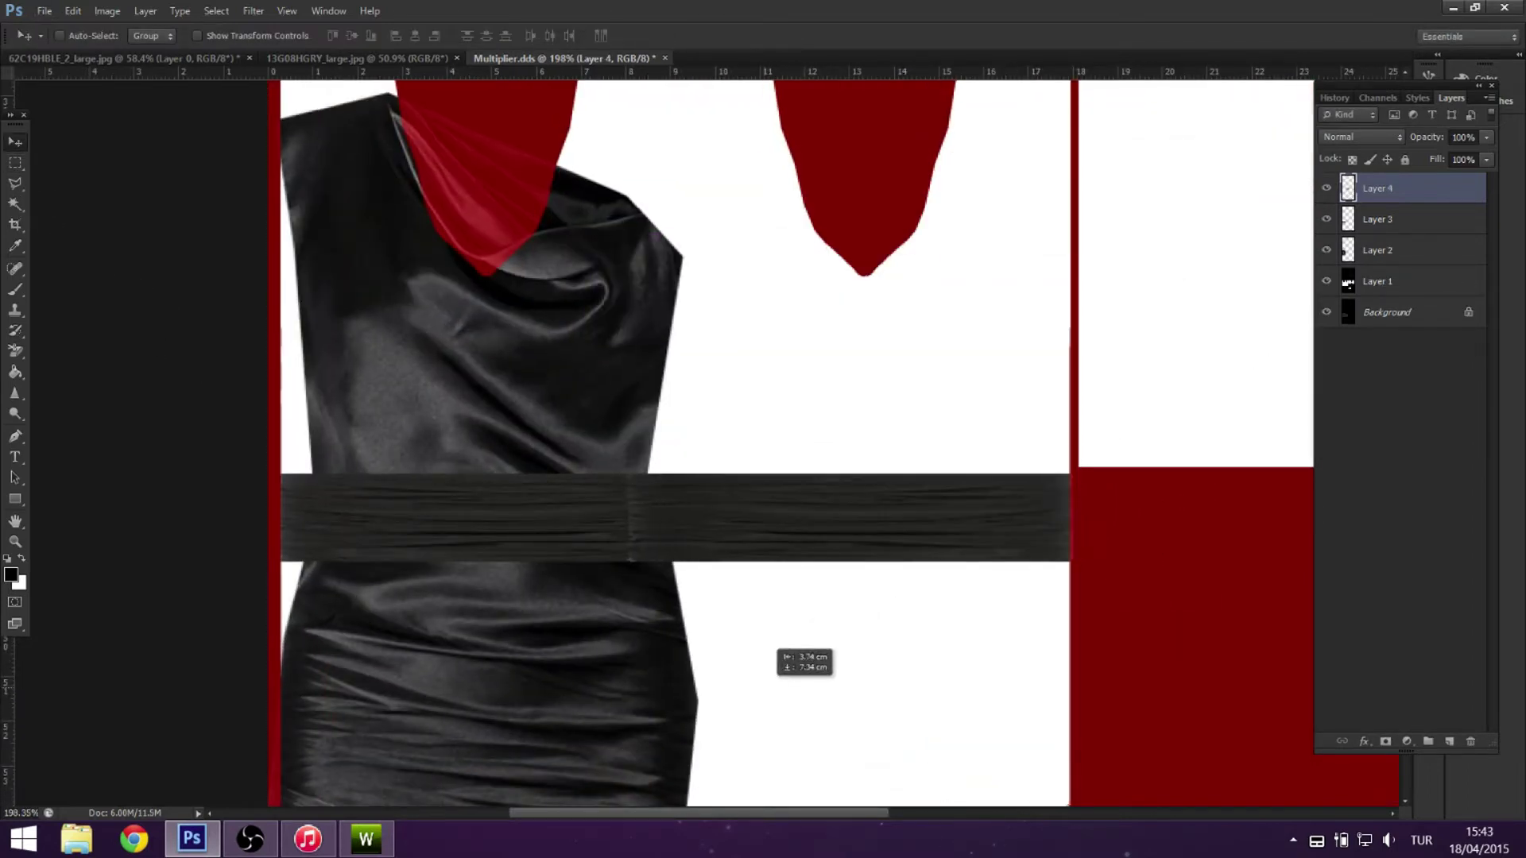
Blend the seam between the waistband strips using the Clone Stamp at brush size 62, and merge the two strip layers.
{"action": "key", "text": "s"}
{"action": "left_click", "coordinate": [99, 36]}
{"action": "left_click", "coordinate": [81, 35]}
{"action": "left_click_drag", "start_coordinate": [40, 85], "coordinate": [70, 84]}
{"action": "left_click", "coordinate": [99, 36]}
{"action": "mouse_move", "coordinate": [848, 640]}
{"action": "left_mouse_down"}
{"action": "mouse_move", "coordinate": [812, 639]}
{"action": "mouse_move", "coordinate": [753, 676]}
{"action": "left_mouse_up"}
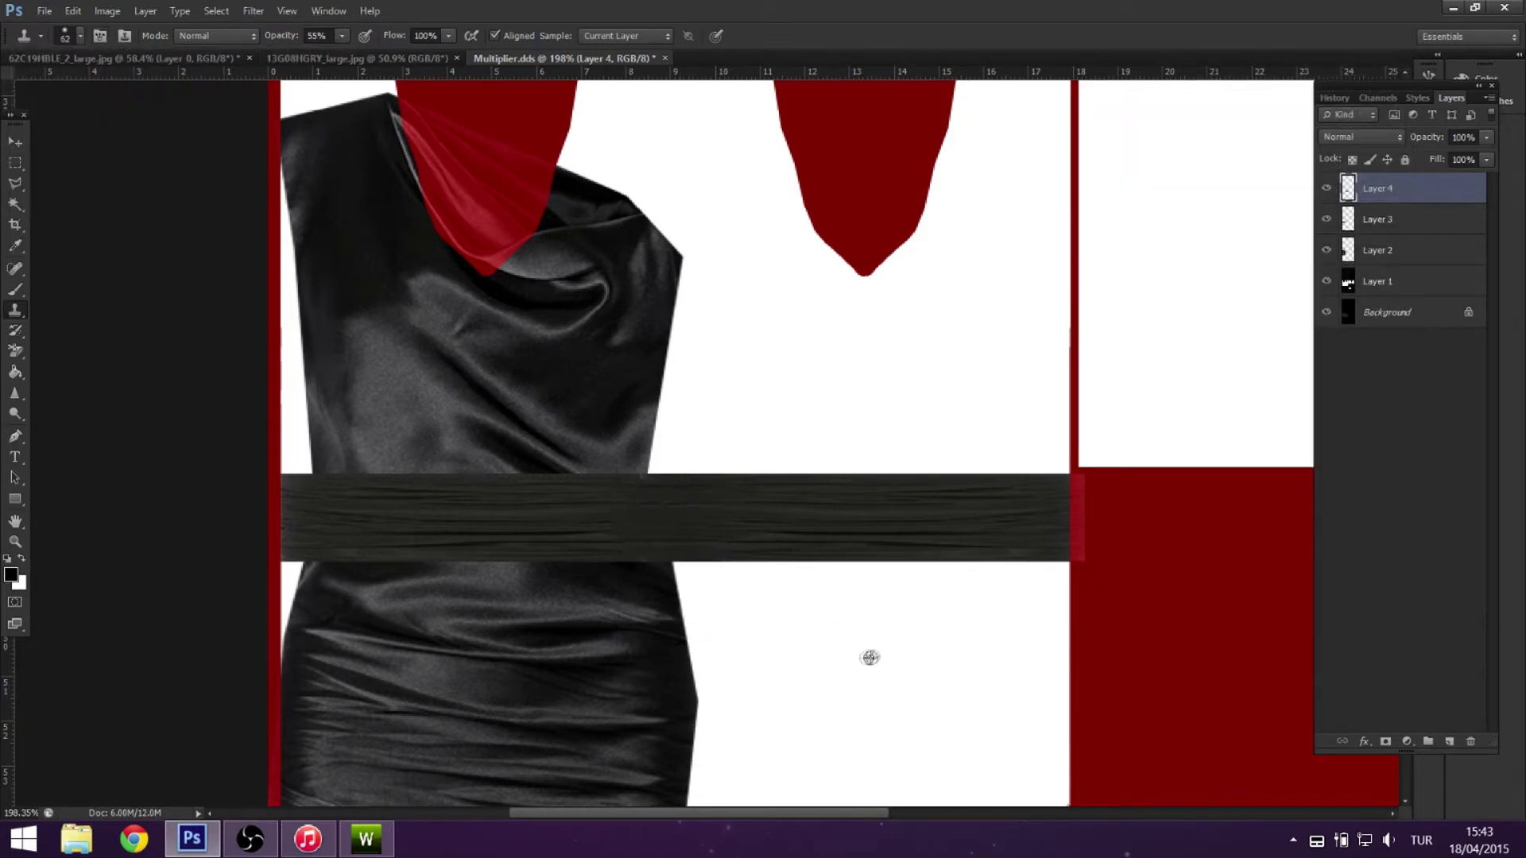
{"action": "left_click", "coordinate": [835, 647]}
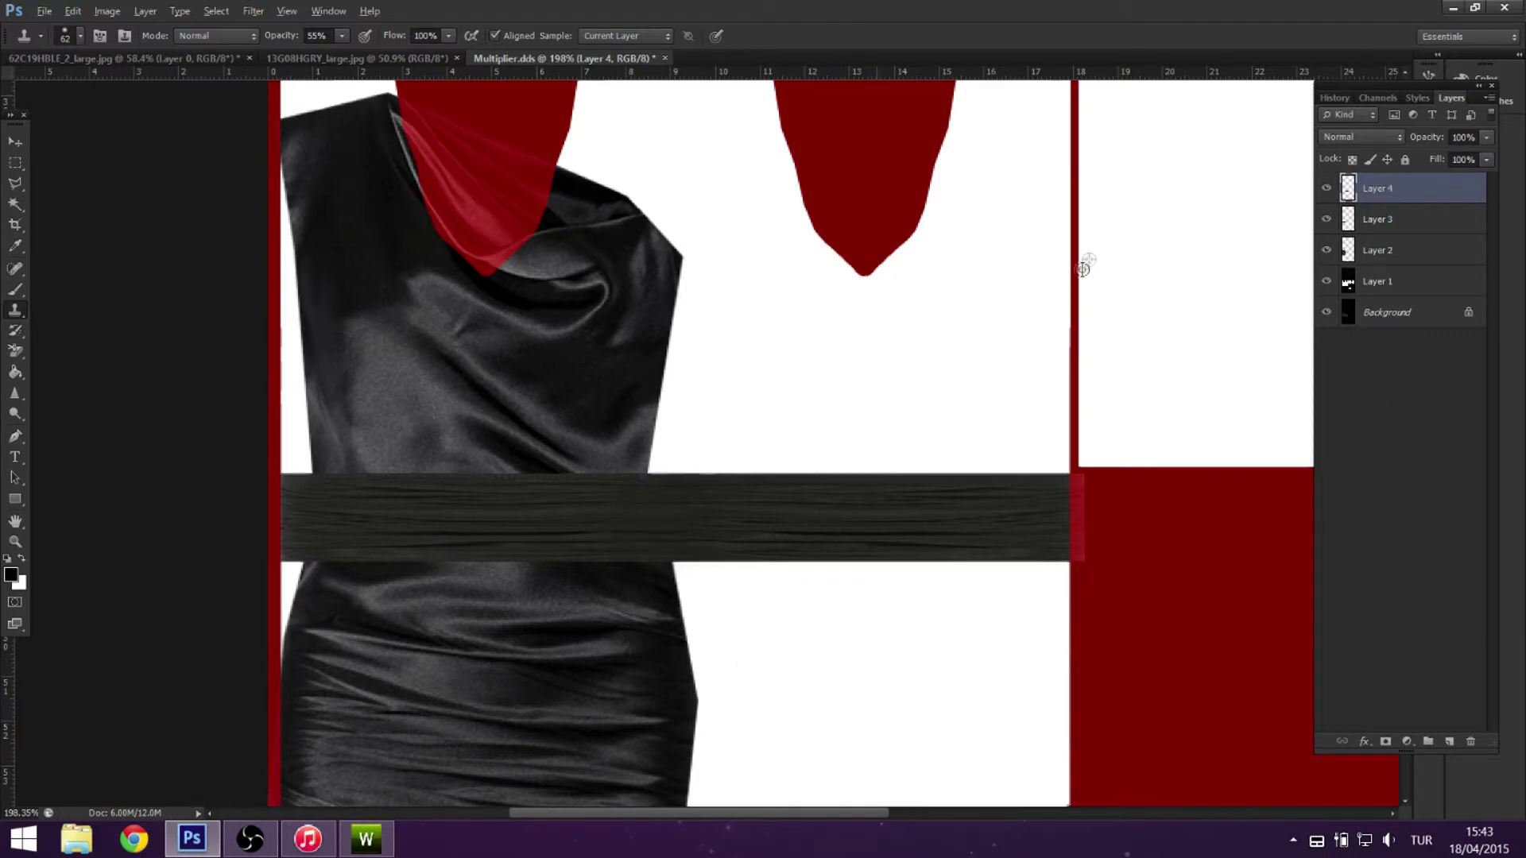
{"action": "scroll", "coordinate": [1082, 269], "scroll_direction": "down", "scroll_amount": 3}
{"action": "right_click", "coordinate": [1377, 220]}
{"action": "left_click", "coordinate": [1367, 600]}
Duplicate Layer 2 and hide the copy, and delete the satin above the waistband from the original Layer 2.
{"action": "key", "text": "m"}
{"action": "scroll", "coordinate": [1021, 468], "scroll_direction": "up", "scroll_amount": 2}
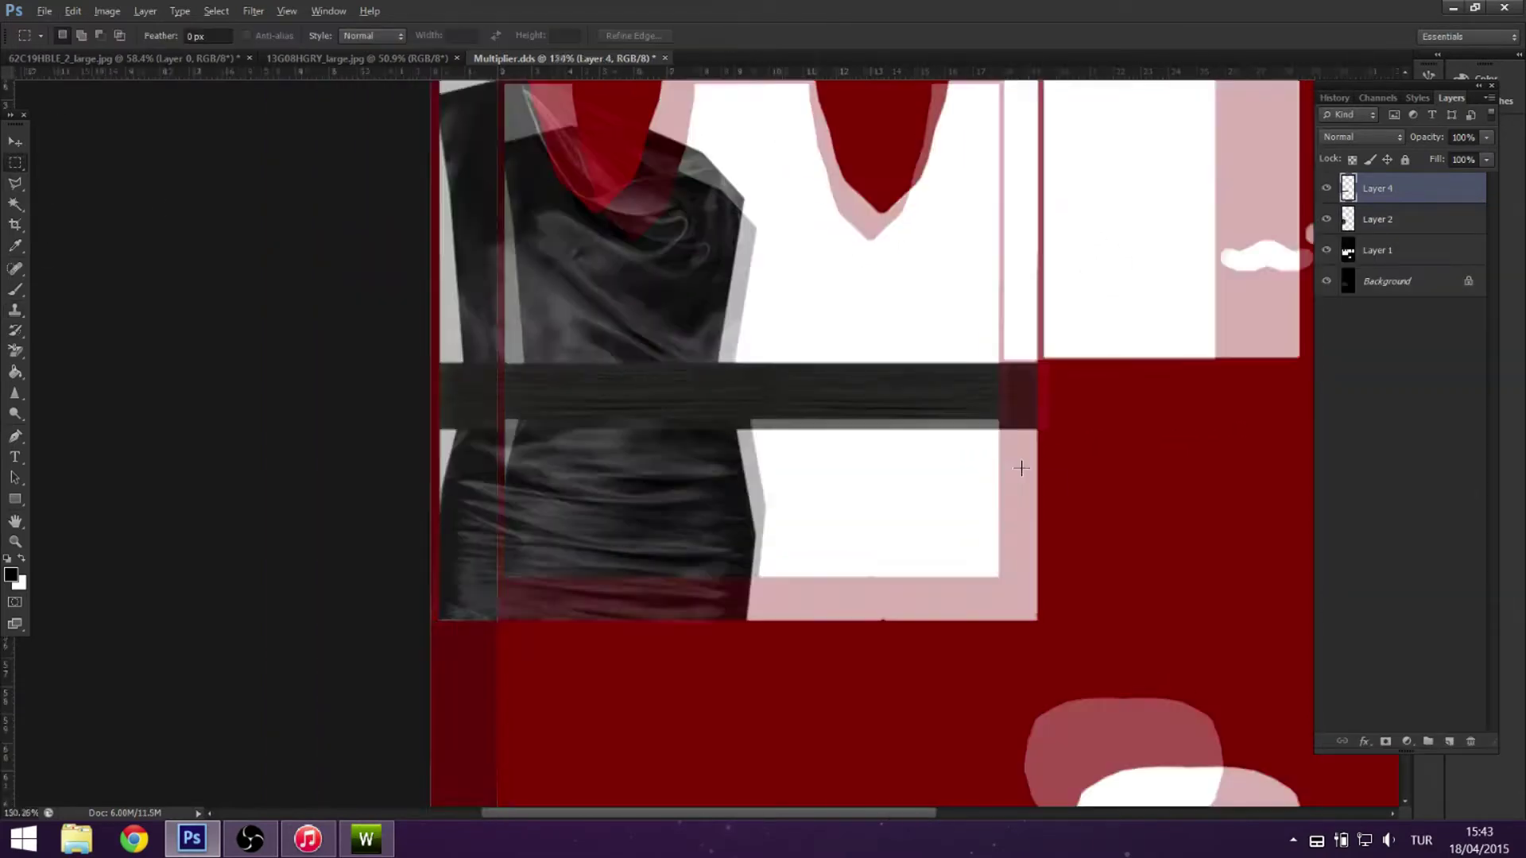
{"action": "scroll", "coordinate": [1021, 468], "scroll_direction": "up", "scroll_amount": 4}
{"action": "left_click", "coordinate": [1377, 219]}
{"action": "scroll", "coordinate": [795, 445], "scroll_direction": "down", "scroll_amount": 1}
{"action": "scroll", "coordinate": [736, 445], "scroll_direction": "down", "scroll_amount": 4}
{"action": "mouse_move", "coordinate": [768, 433]}
{"action": "left_mouse_down"}
{"action": "mouse_move", "coordinate": [345, 46]}
{"action": "mouse_move", "coordinate": [397, 227]}
{"action": "left_mouse_up"}
{"action": "right_click", "coordinate": [1382, 224]}
{"action": "left_click", "coordinate": [1396, 280]}
{"action": "key", "text": "Return"}
{"action": "left_click", "coordinate": [1325, 218]}
{"action": "left_click", "coordinate": [1377, 249]}
{"action": "key", "text": "Delete"}
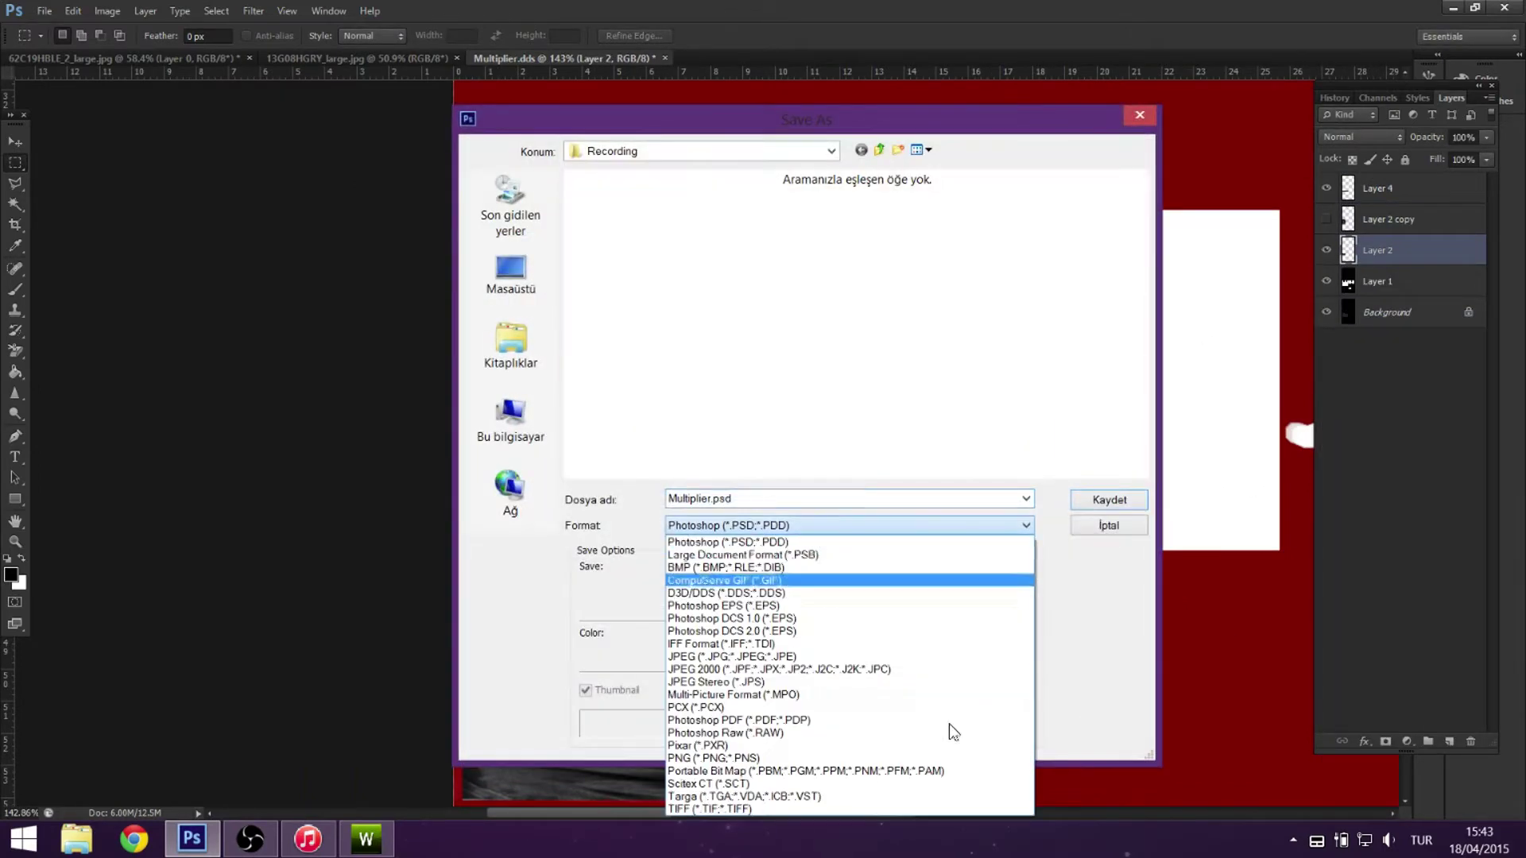
Save Multiplier.dds as D3D/DDS, replace the Diffuse texture with it in TSR Workshop and check the model from the side.
{"action": "left_click", "coordinate": [879, 572]}
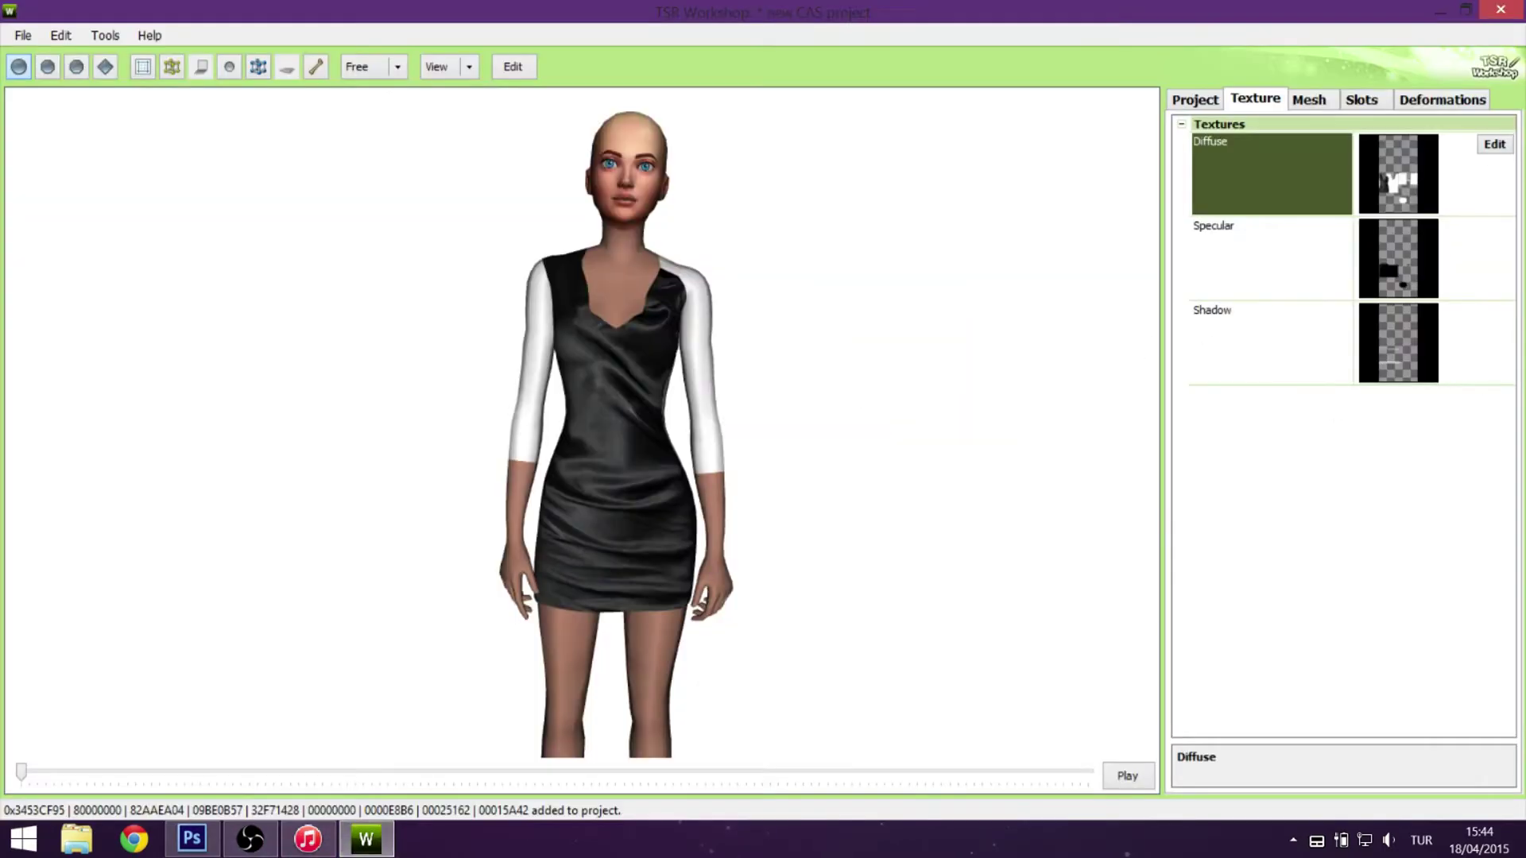
{"action": "left_click", "coordinate": [1493, 143]}
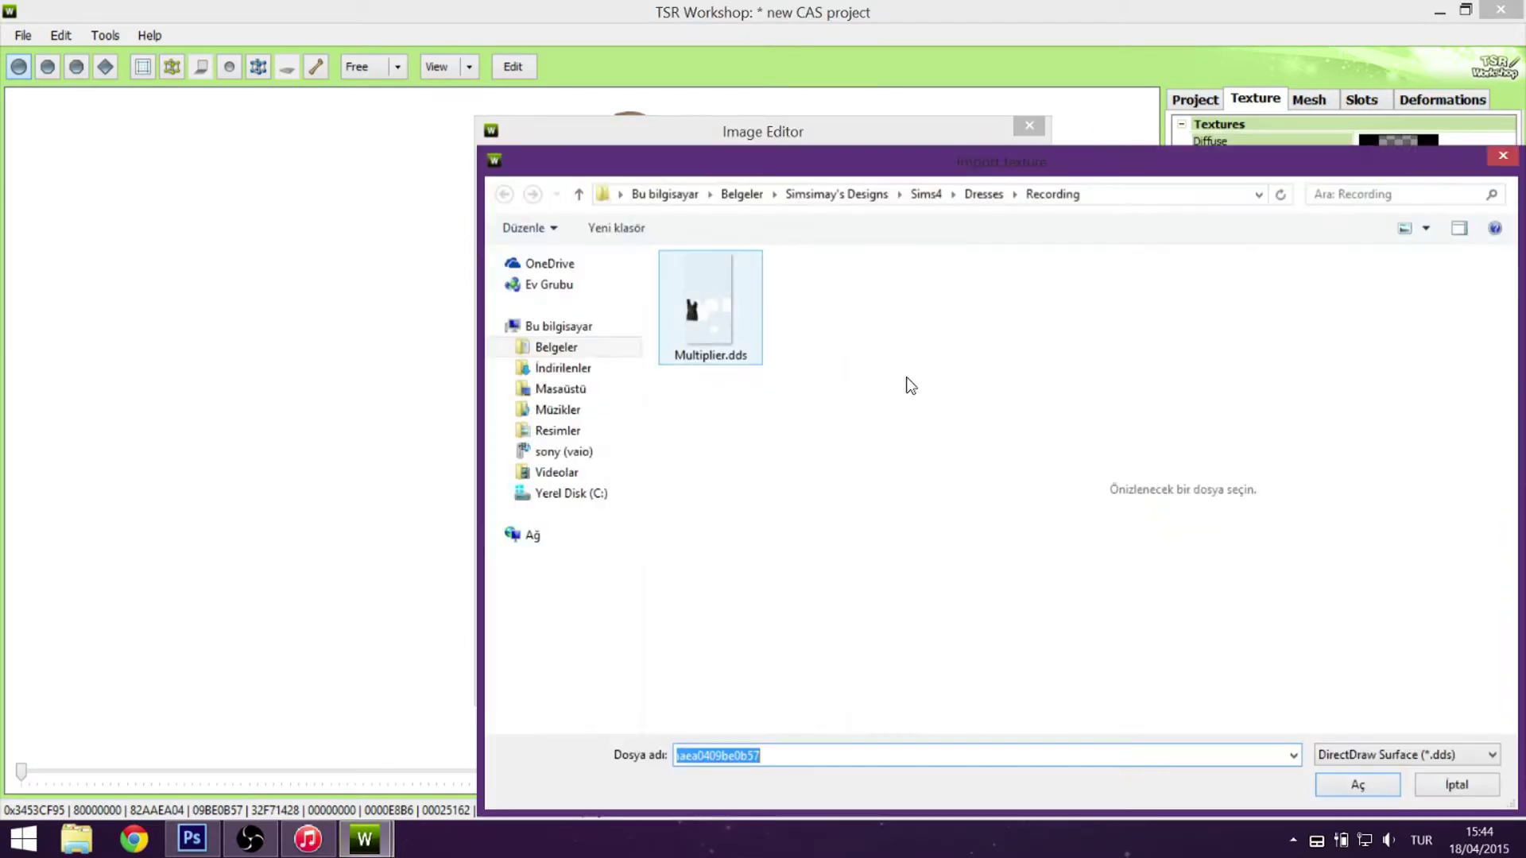
{"action": "double_click", "coordinate": [709, 305]}
{"action": "left_click", "coordinate": [928, 658]}
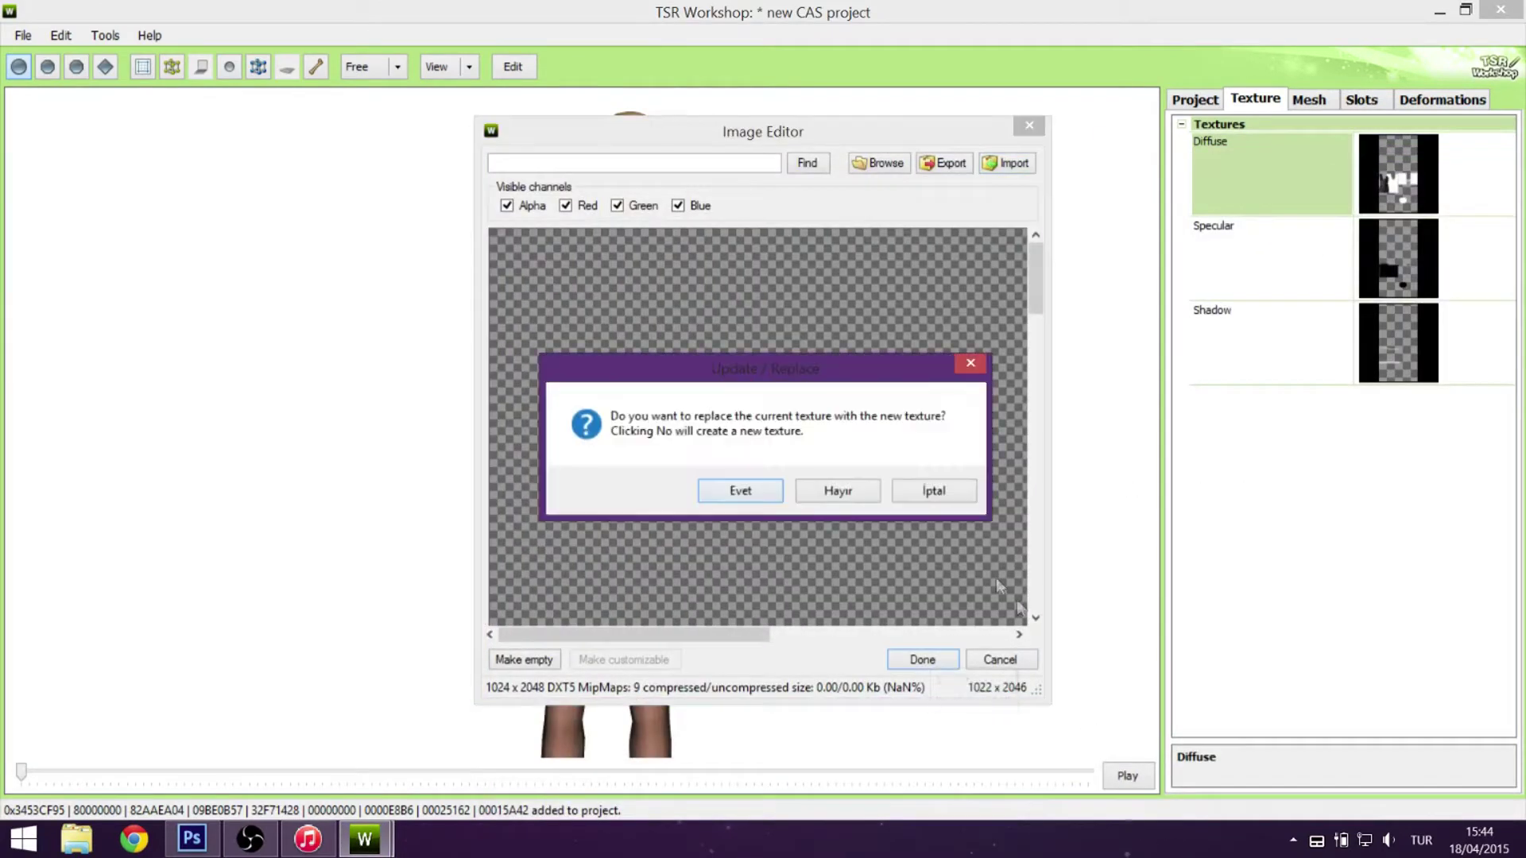
{"action": "key", "text": "Return"}
{"action": "left_click_drag", "start_coordinate": [844, 580], "coordinate": [1408, 676]}
{"action": "left_click_drag", "start_coordinate": [898, 558], "coordinate": [1025, 534]}
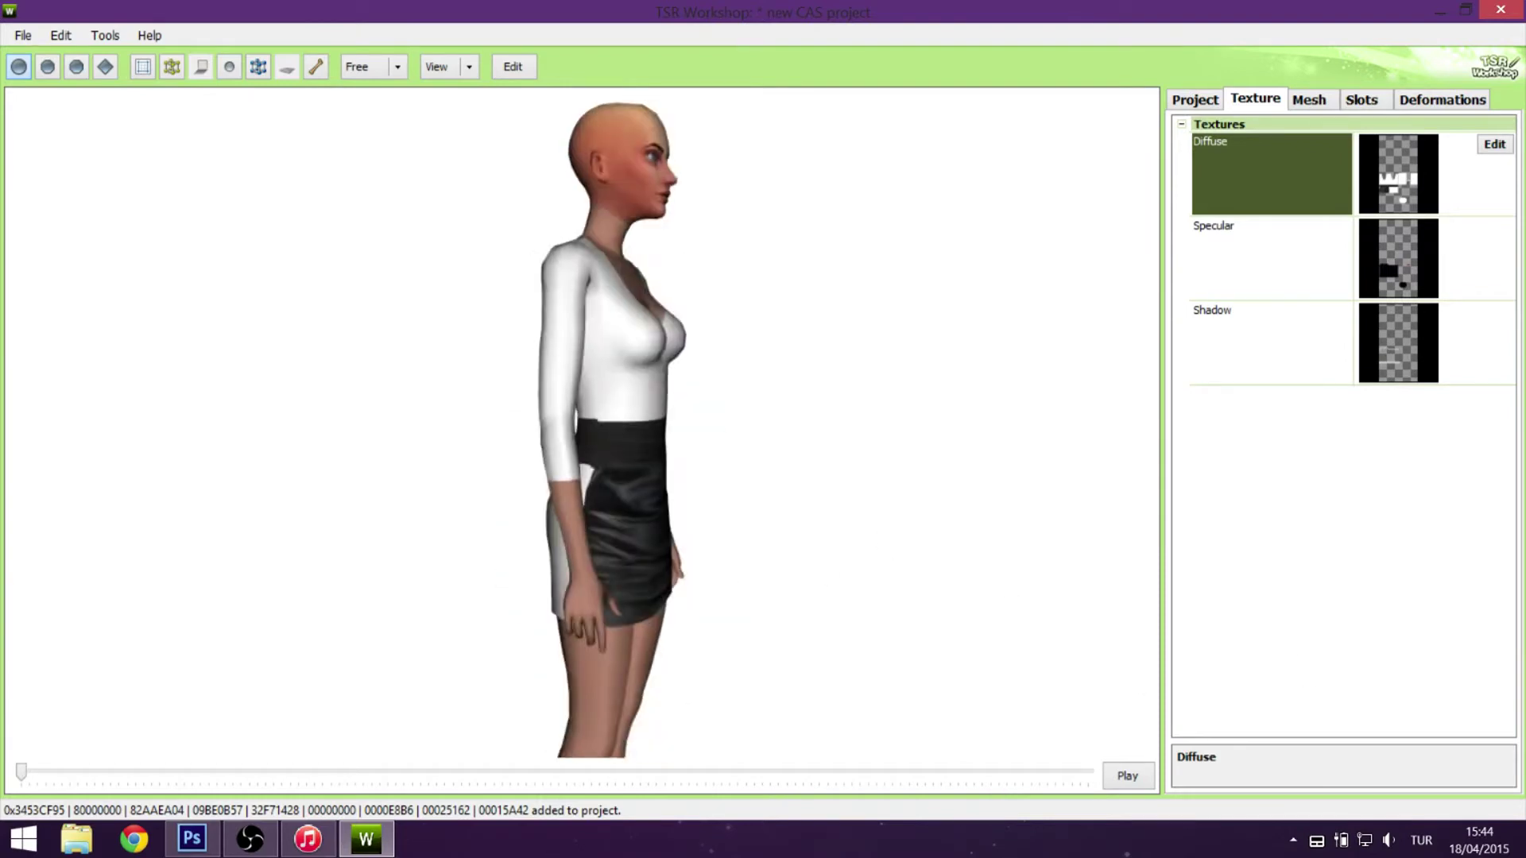
Switch to Photoshop, warp the outer end of the waistband slightly downward on the back panel, and apply the transformation.
{"action": "left_click", "coordinate": [191, 839]}
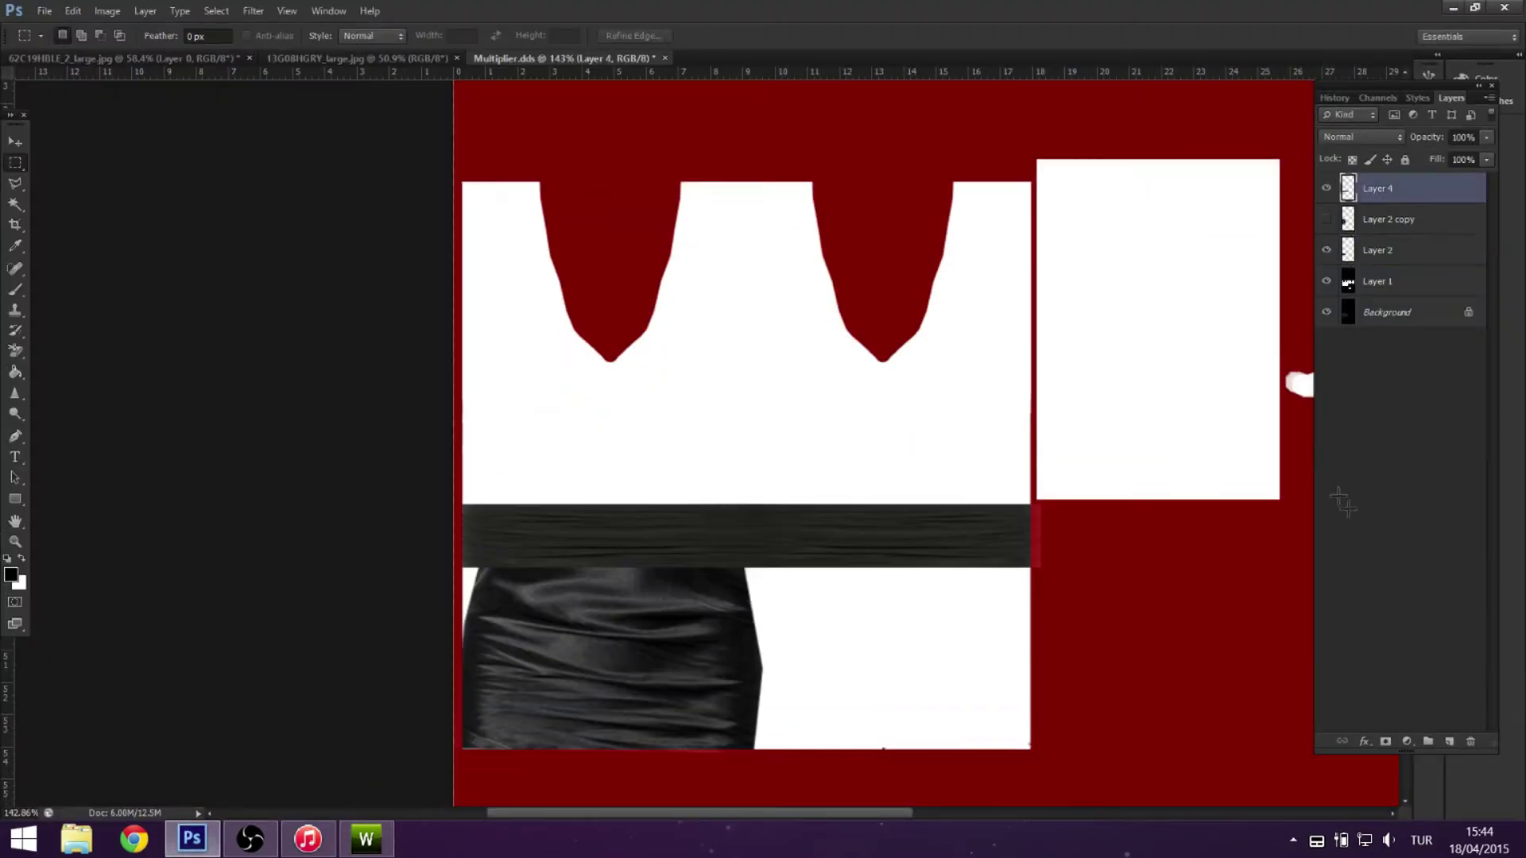
{"action": "right_click", "coordinate": [926, 533]}
{"action": "left_click", "coordinate": [971, 414]}
{"action": "right_click", "coordinate": [979, 496]}
{"action": "left_click", "coordinate": [1025, 630]}
{"action": "left_click_drag", "start_coordinate": [1026, 542], "coordinate": [1025, 552]}
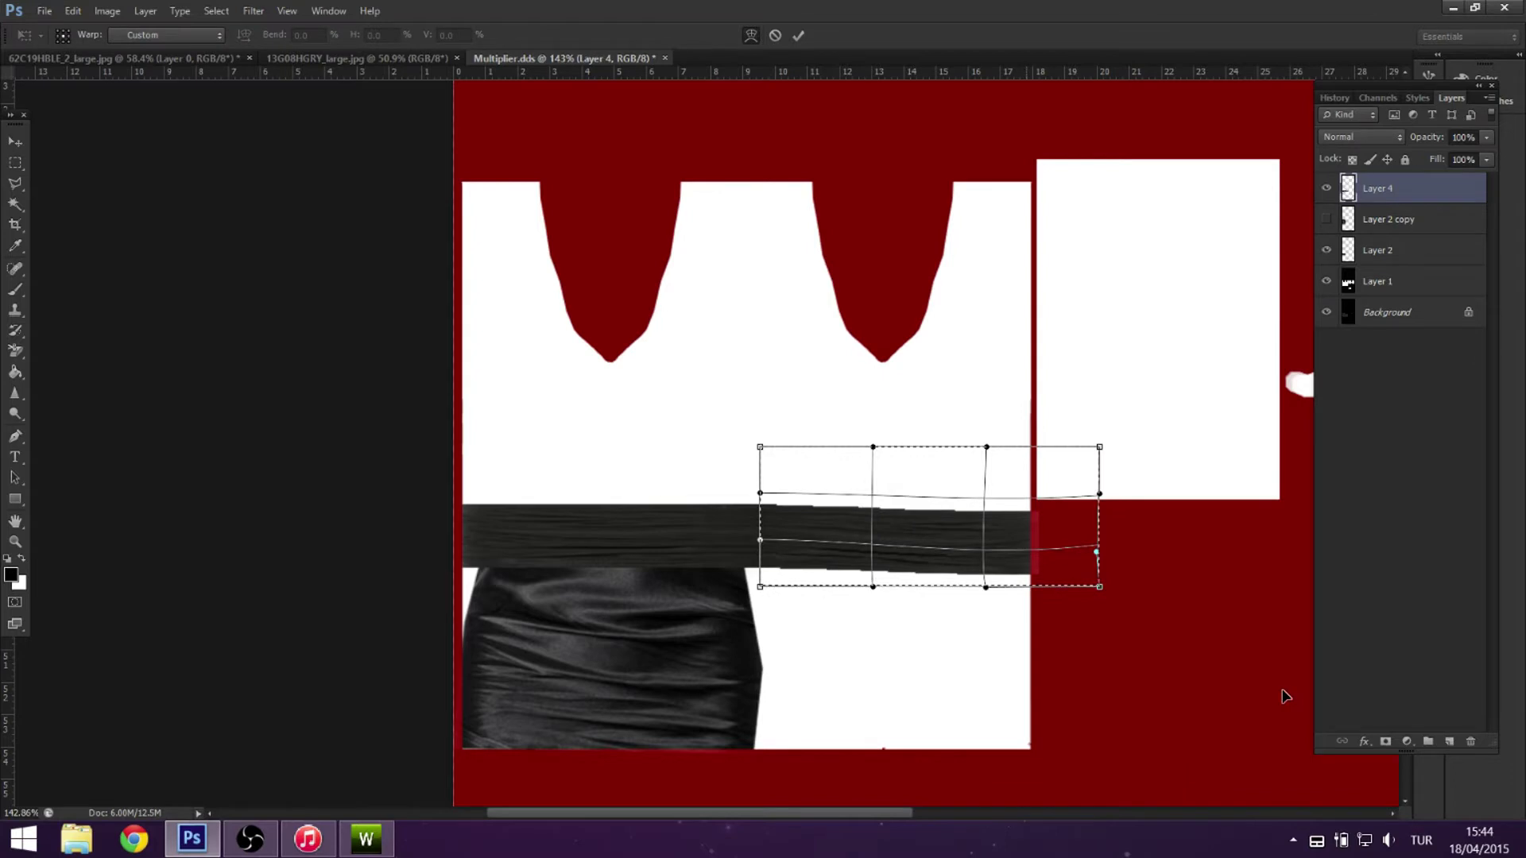
{"action": "key", "text": "ctrl+z"}
{"action": "left_click", "coordinate": [15, 162]}
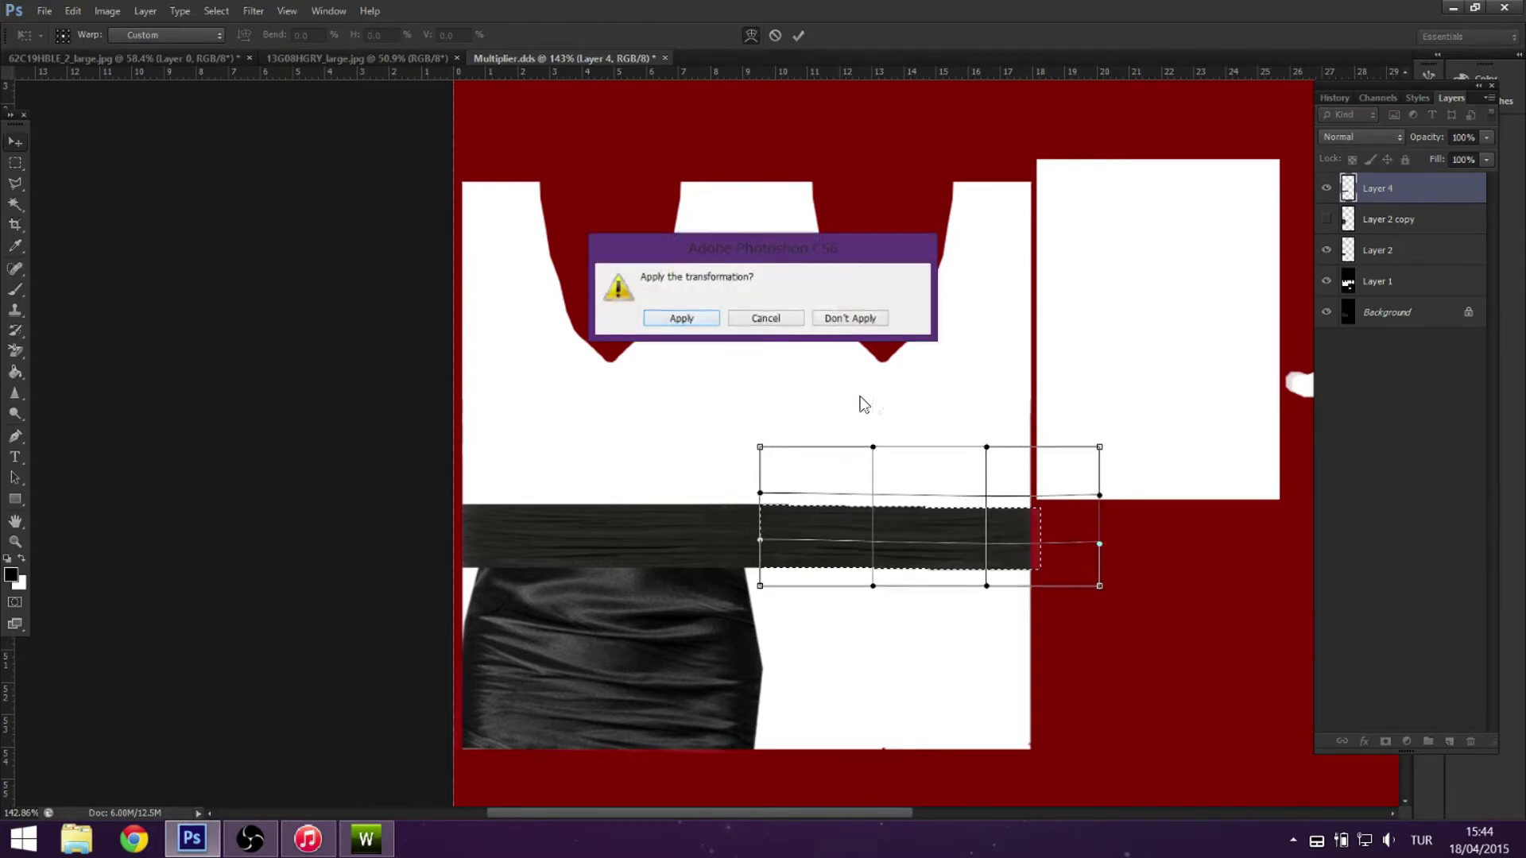
{"action": "key", "text": "Return"}
Add a drop shadow to the waistband on Layer 4 with Multiply blending, 75% opacity, 30° angle and 3 px size.
{"action": "left_click", "coordinate": [253, 10]}
{"action": "left_click", "coordinate": [633, 392]}
{"action": "key", "text": "ctrl+shift+s"}
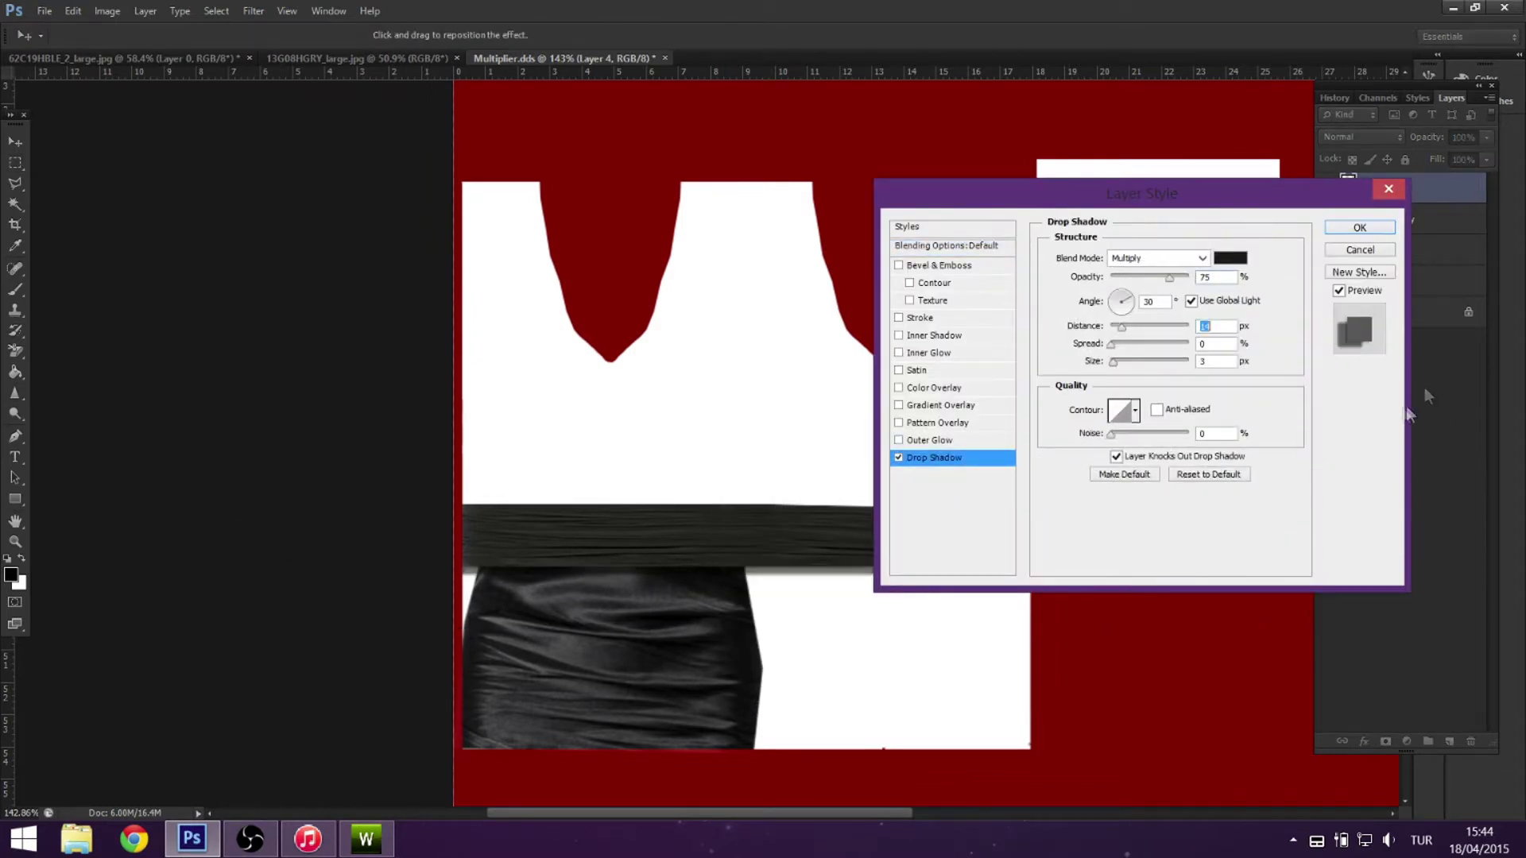
{"action": "key", "text": "Return"}
Adjust the brightness and contrast of the waistband on Layer 4.
{"action": "left_click", "coordinate": [107, 10]}
{"action": "mouse_move", "coordinate": [137, 58]}
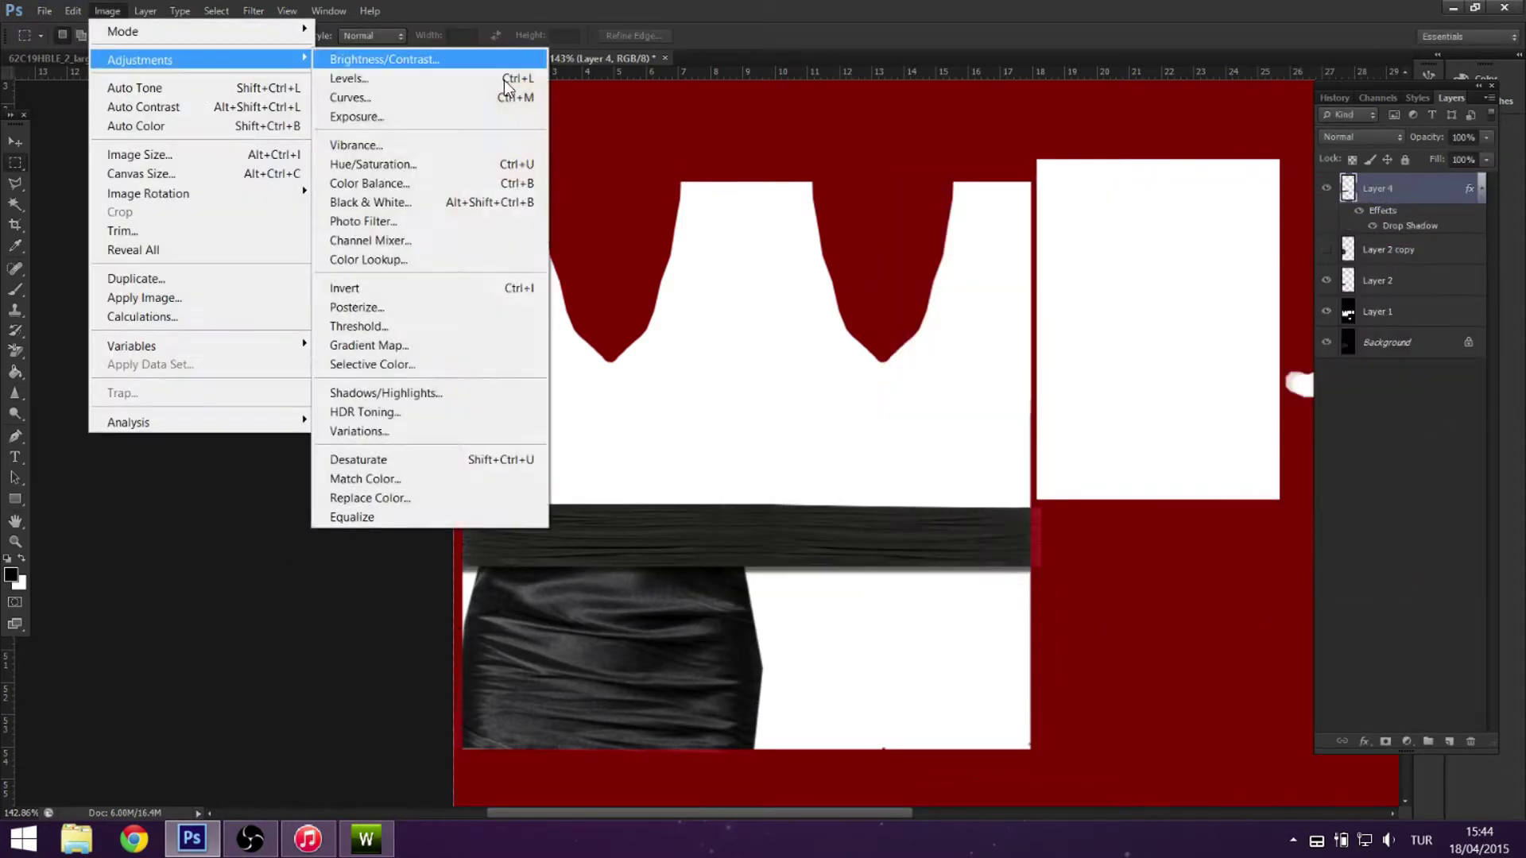
{"action": "left_click", "coordinate": [402, 54]}
{"action": "key", "text": "Return"}
Brighten the waistband's pleat highlights with the Dodge tool, using a small brush, Midtones range and 81% exposure.
{"action": "key", "text": "o"}
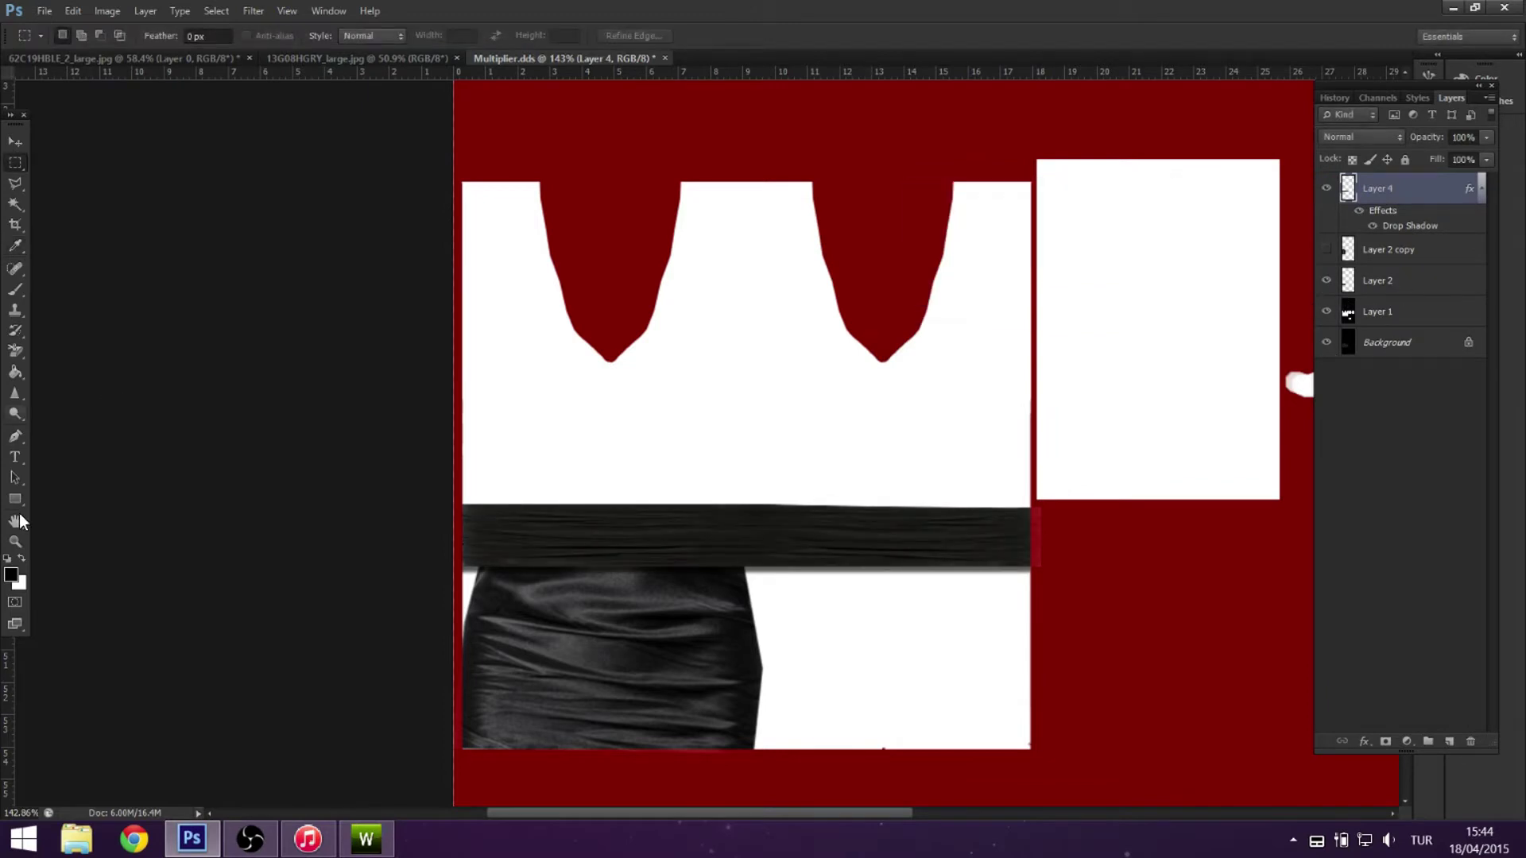
{"action": "key", "text": "ctrl+plus"}
{"action": "left_click", "coordinate": [80, 36]}
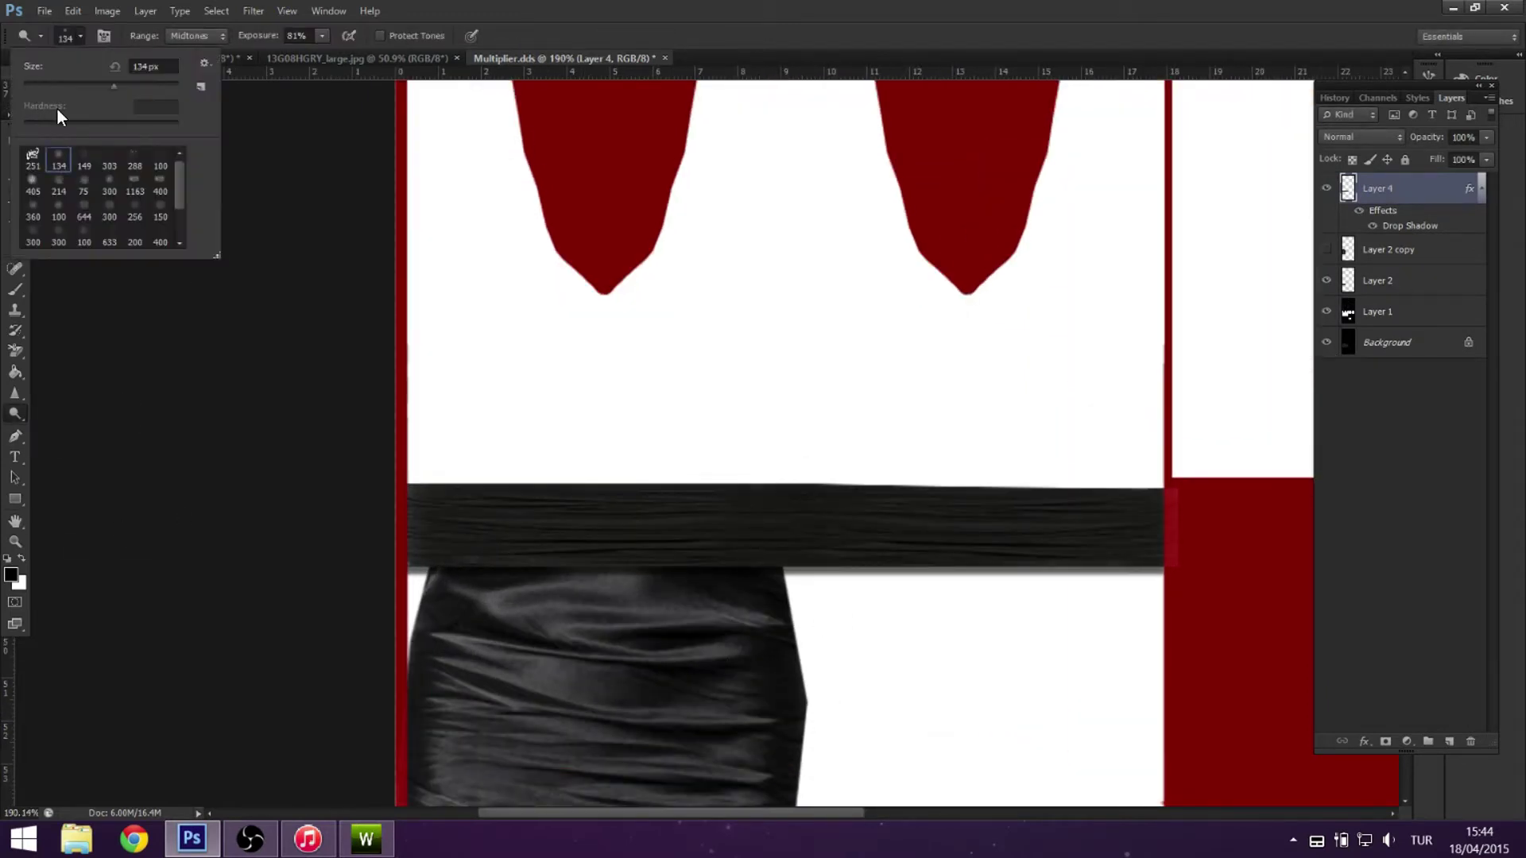
{"action": "left_click", "coordinate": [665, 608]}
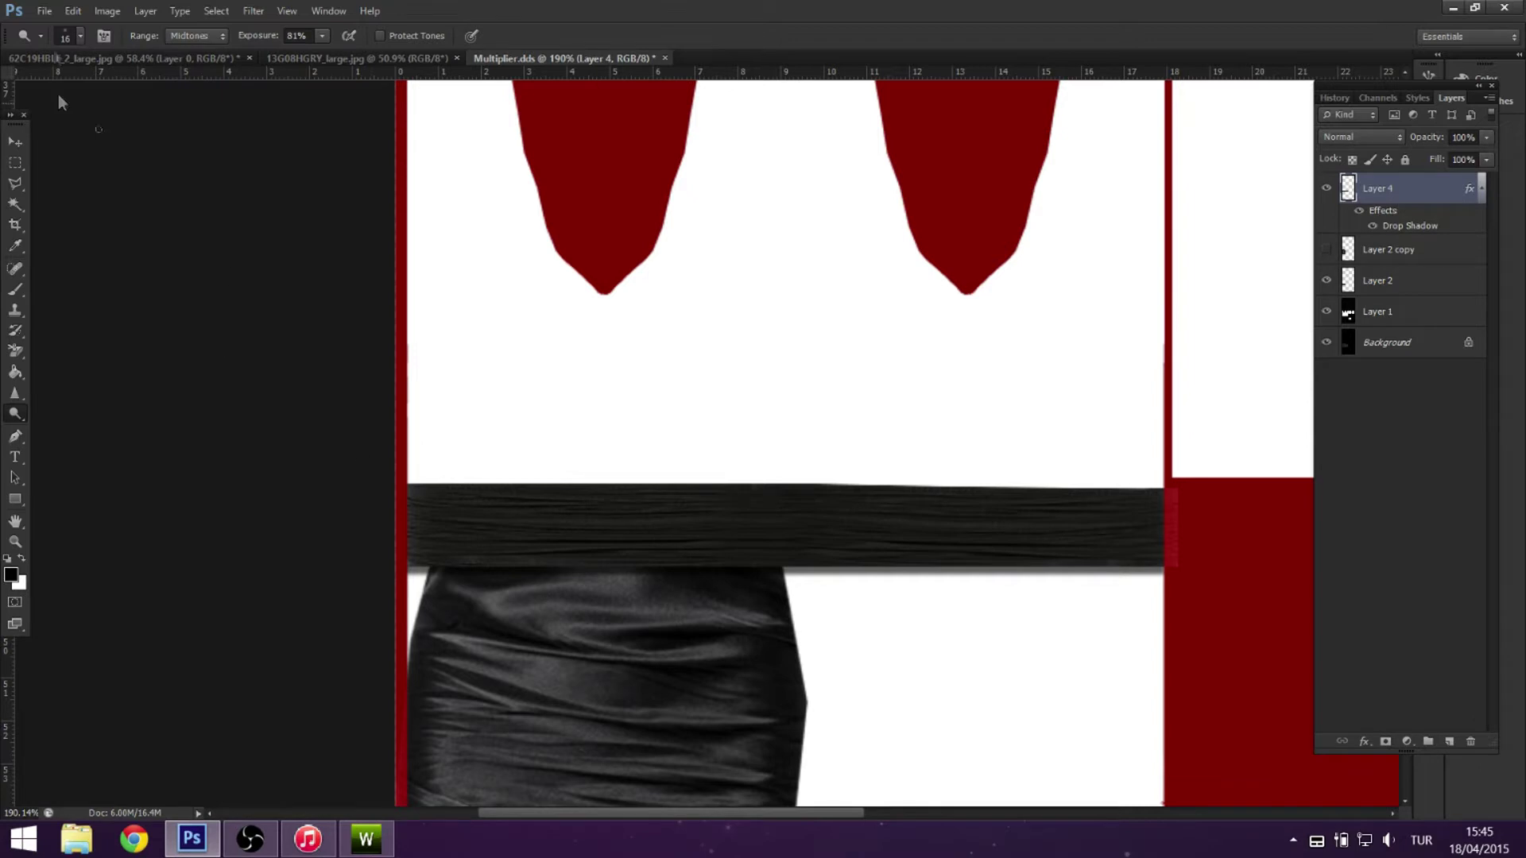
{"action": "left_click", "coordinate": [80, 35]}
{"action": "left_click", "coordinate": [854, 640]}
{"action": "scroll", "coordinate": [583, 637], "scroll_direction": "up", "scroll_amount": 3}
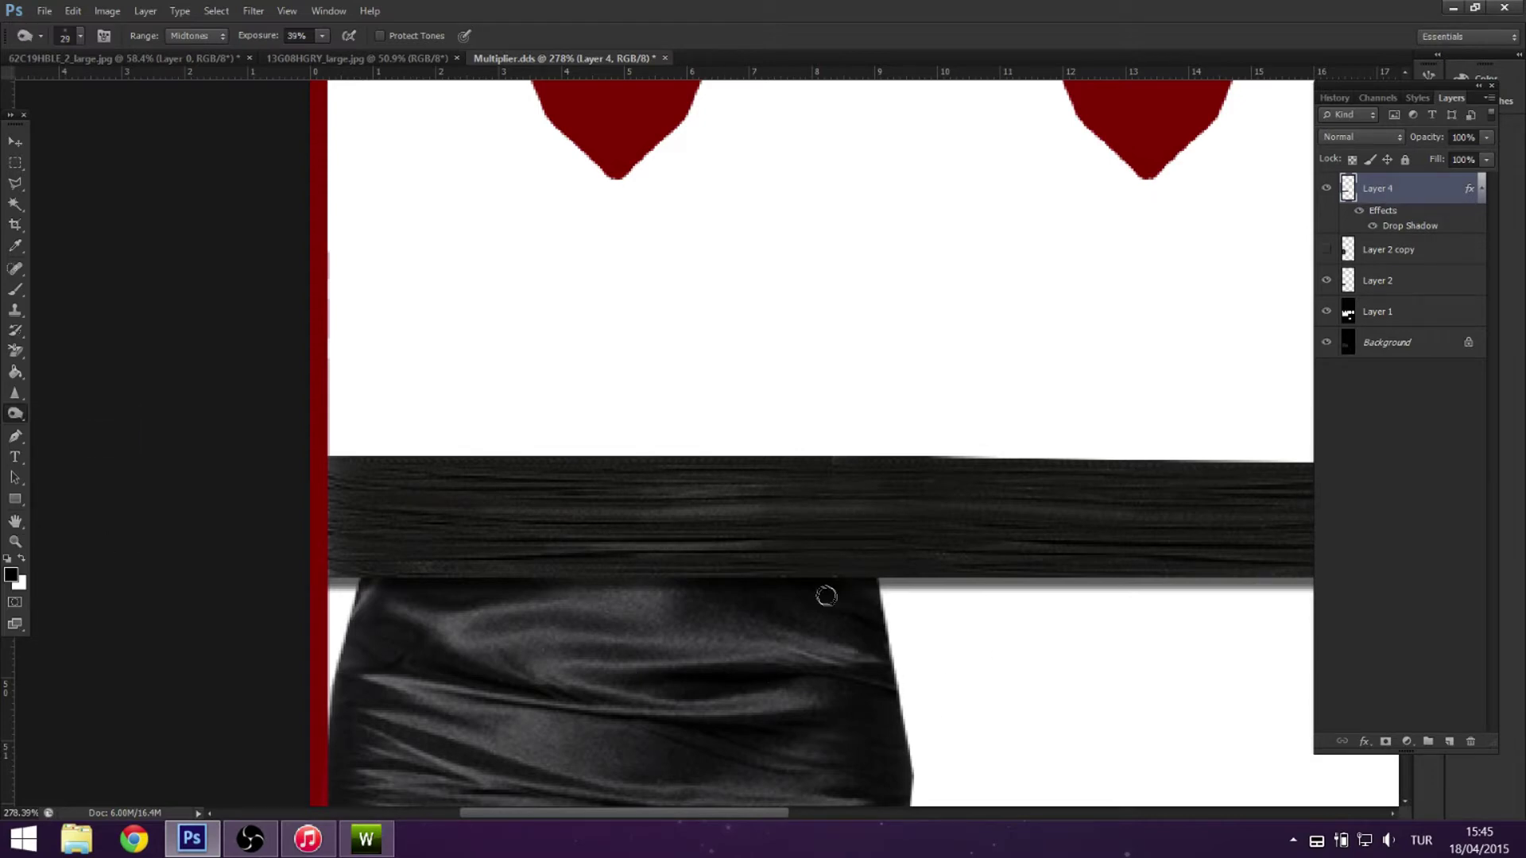
Darken the folds of the waistband with the Burn tool at brush size 14 and 100% exposure.
{"action": "left_click", "coordinate": [81, 35]}
{"action": "left_click_drag", "start_coordinate": [159, 59], "coordinate": [134, 59]}
{"action": "left_click", "coordinate": [666, 655]}
{"action": "scroll", "coordinate": [768, 694], "scroll_direction": "left", "scroll_amount": 2}
Save the retouched texture as a DDS file.
{"action": "key", "text": "ctrl+shift+s"}
{"action": "left_click", "coordinate": [953, 525]}
{"action": "left_click", "coordinate": [909, 605]}
{"action": "left_click", "coordinate": [906, 525]}
{"action": "left_click", "coordinate": [866, 590]}
{"action": "left_click", "coordinate": [1109, 499]}
{"action": "key", "text": "Return"}
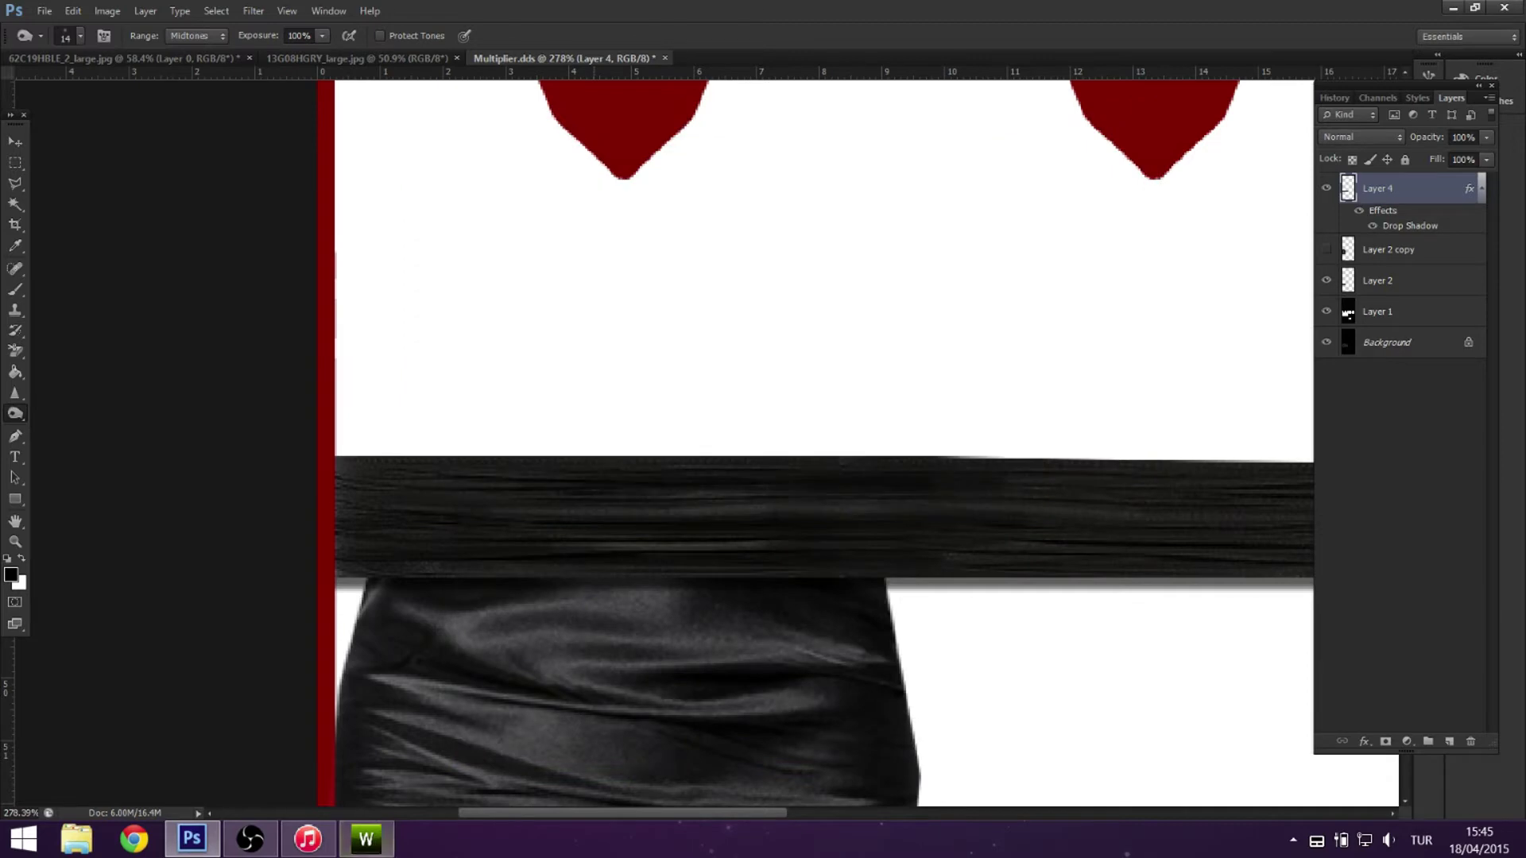
Switch to TSR Workshop and try to import the retouched DDS file as the Diffuse texture.
{"action": "left_click", "coordinate": [366, 839]}
{"action": "left_click_drag", "start_coordinate": [716, 485], "coordinate": [634, 506]}
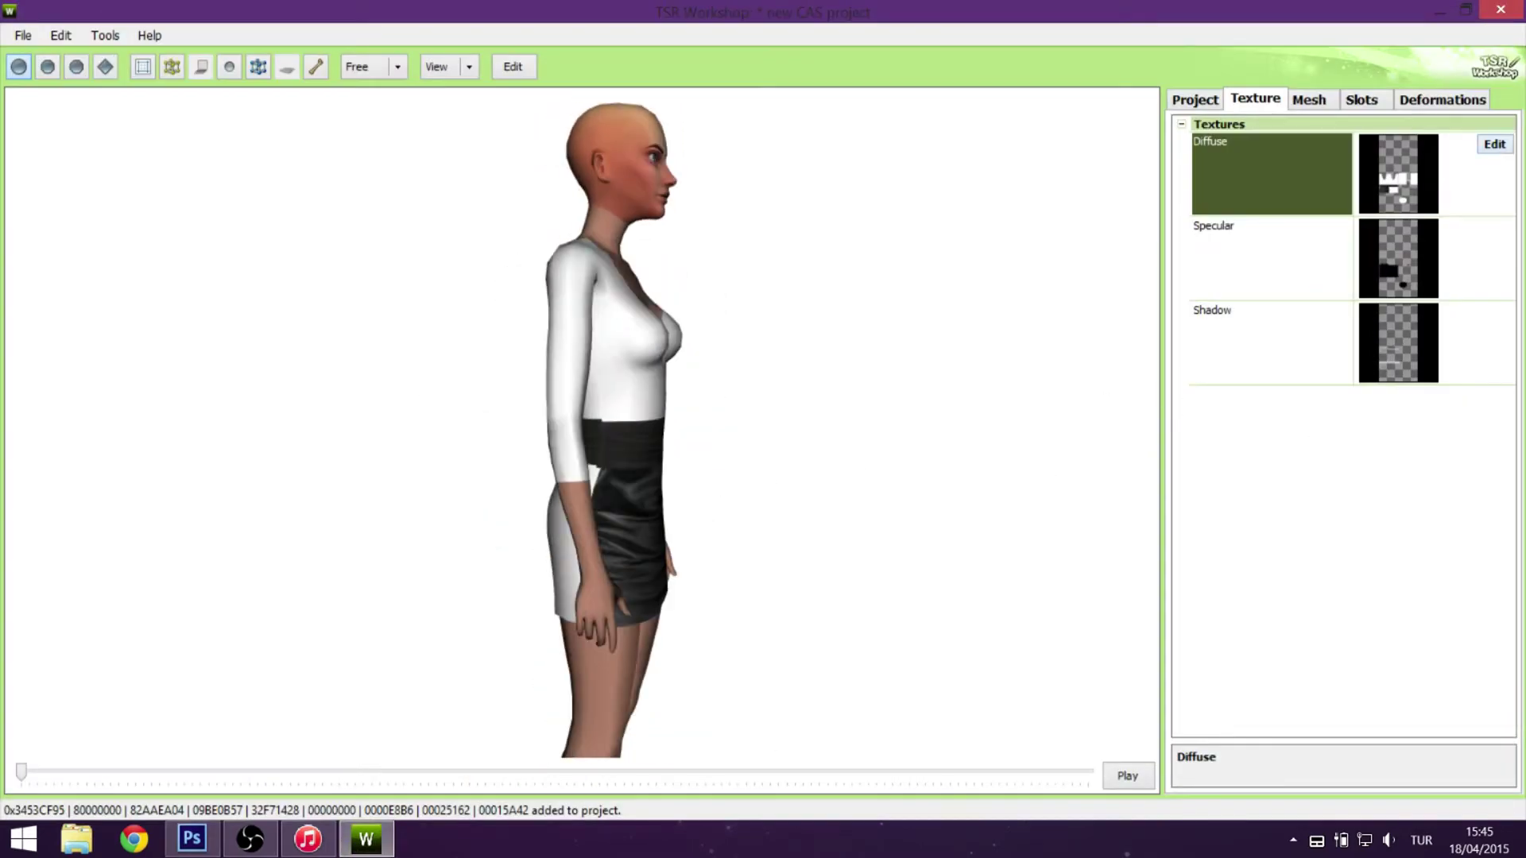
{"action": "left_click", "coordinate": [1494, 145]}
{"action": "left_click", "coordinate": [1006, 163]}
{"action": "left_click", "coordinate": [710, 308]}
{"action": "left_click", "coordinate": [1356, 784]}
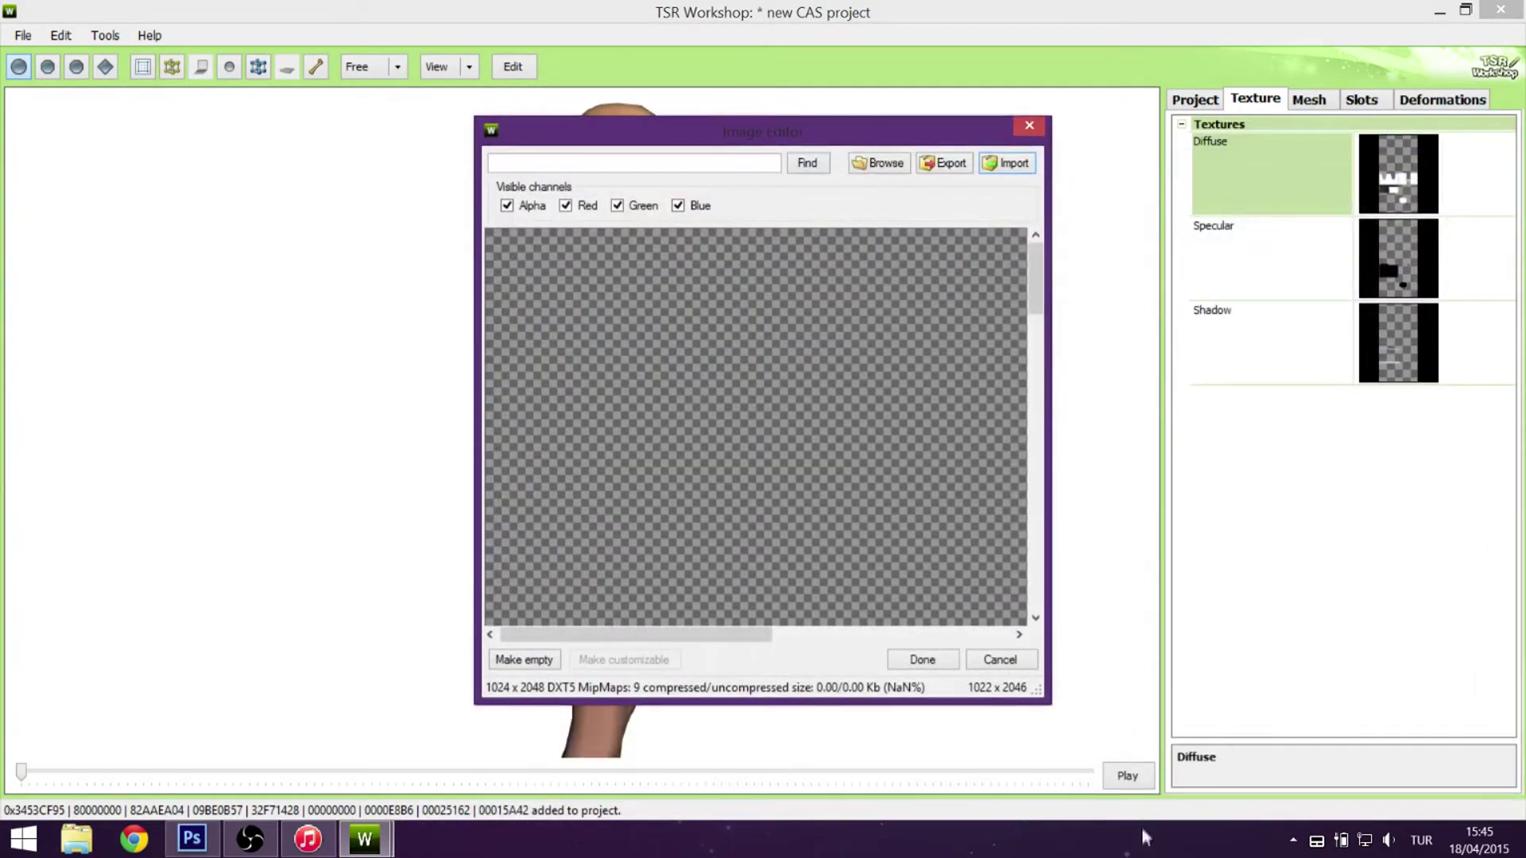
Save the TSR Workshop project as error1.wrk in the project folder.
{"action": "left_click", "coordinate": [913, 514]}
{"action": "left_click", "coordinate": [729, 487]}
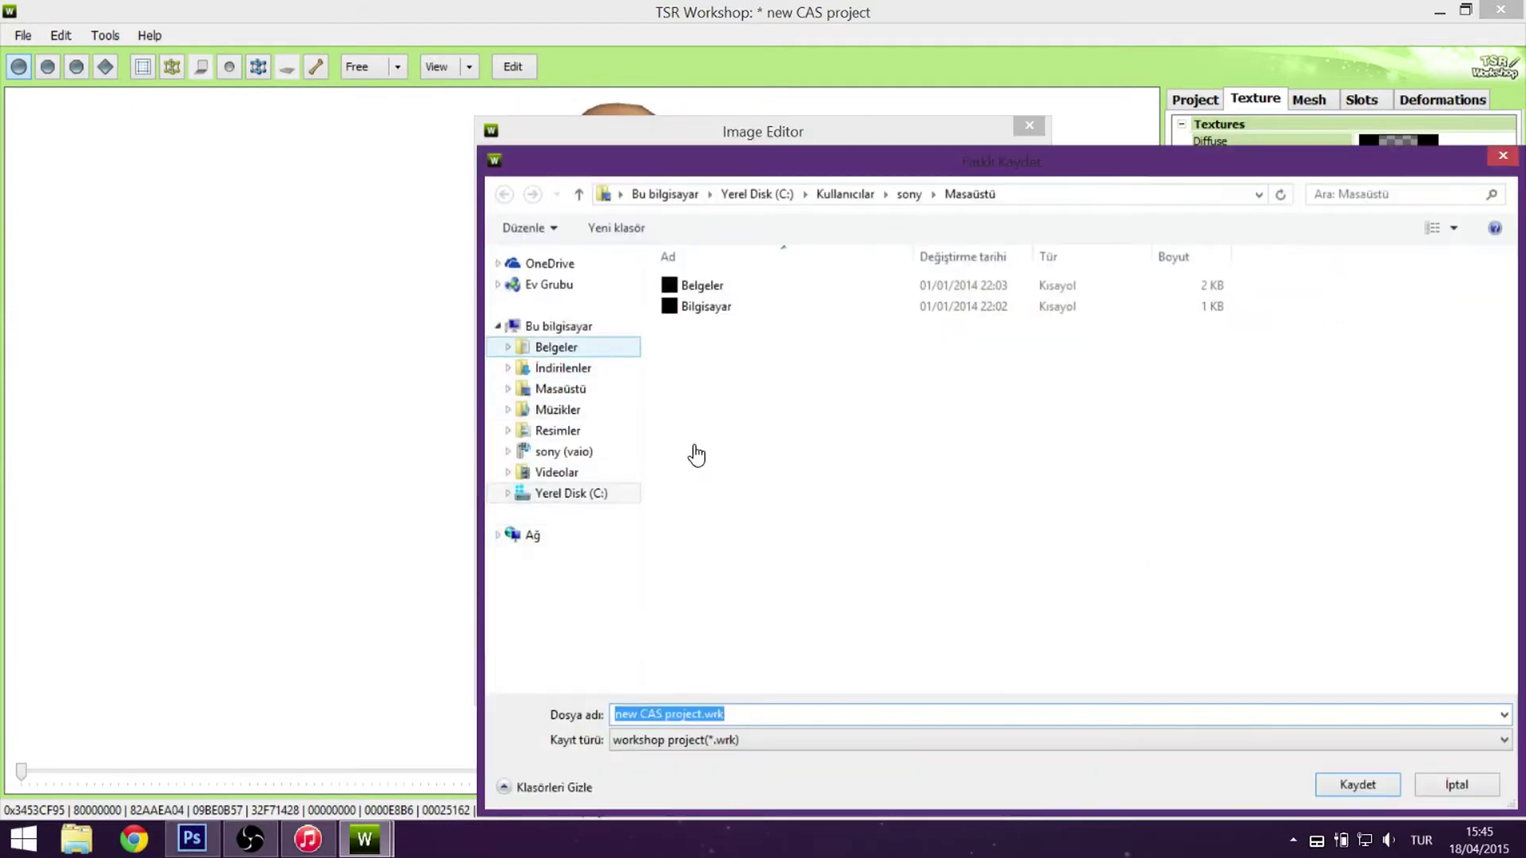
{"action": "double_click", "coordinate": [1345, 266]}
{"action": "left_click", "coordinate": [742, 194]}
{"action": "double_click", "coordinate": [1243, 429]}
{"action": "left_click", "coordinate": [913, 307]}
{"action": "double_click", "coordinate": [727, 308]}
{"action": "double_click", "coordinate": [803, 299]}
{"action": "double_click", "coordinate": [723, 328]}
{"action": "left_click", "coordinate": [746, 714]}
{"action": "type", "text": "error"}
{"action": "key", "text": "Return"}
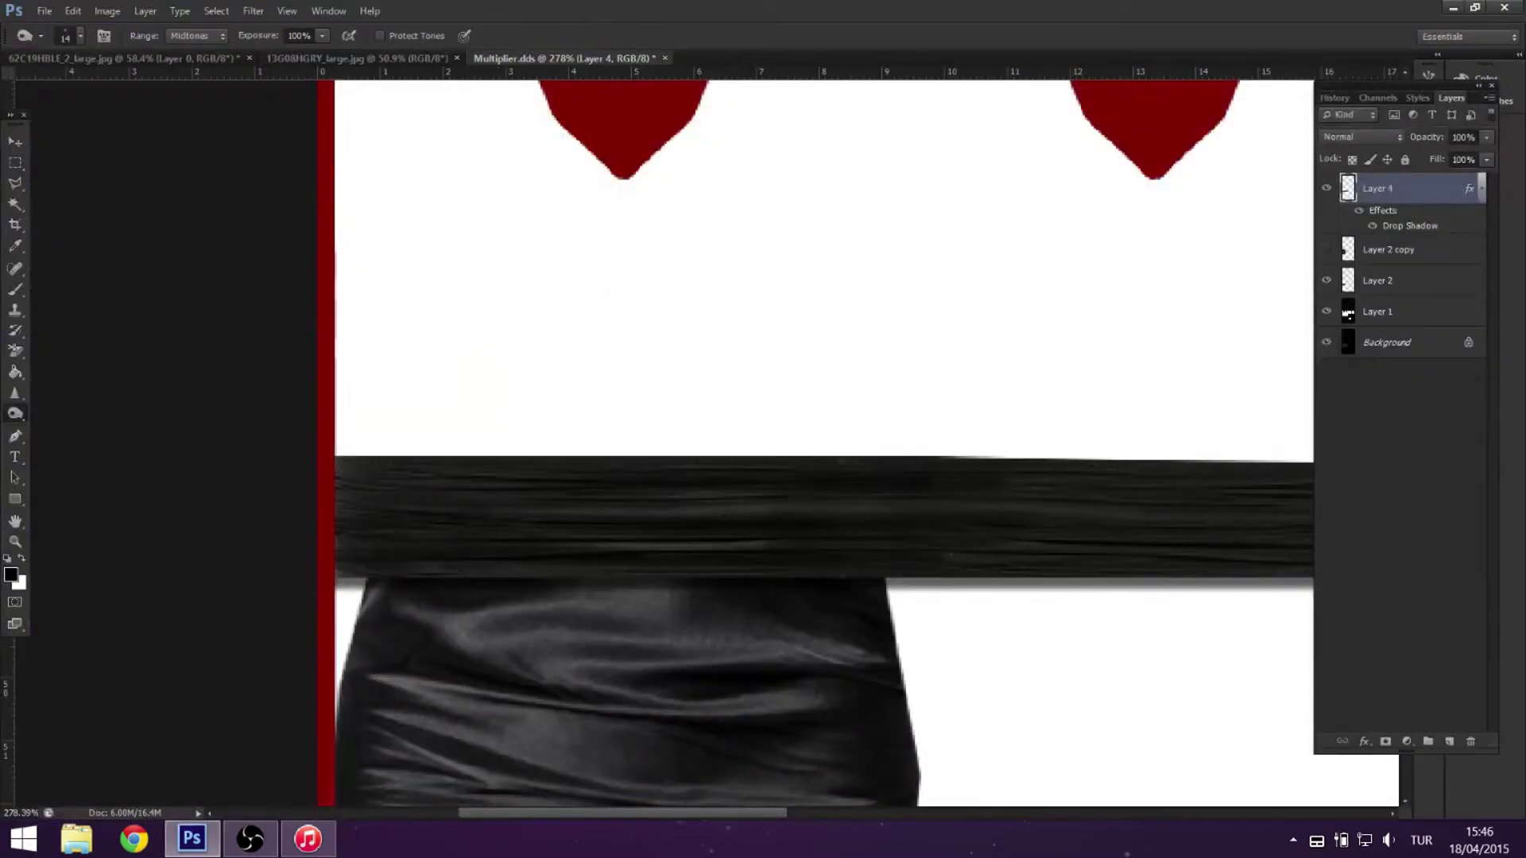
Restart TSR Workshop from the desktop and open the saved error1.wrk project.
{"action": "left_click", "coordinate": [1452, 7]}
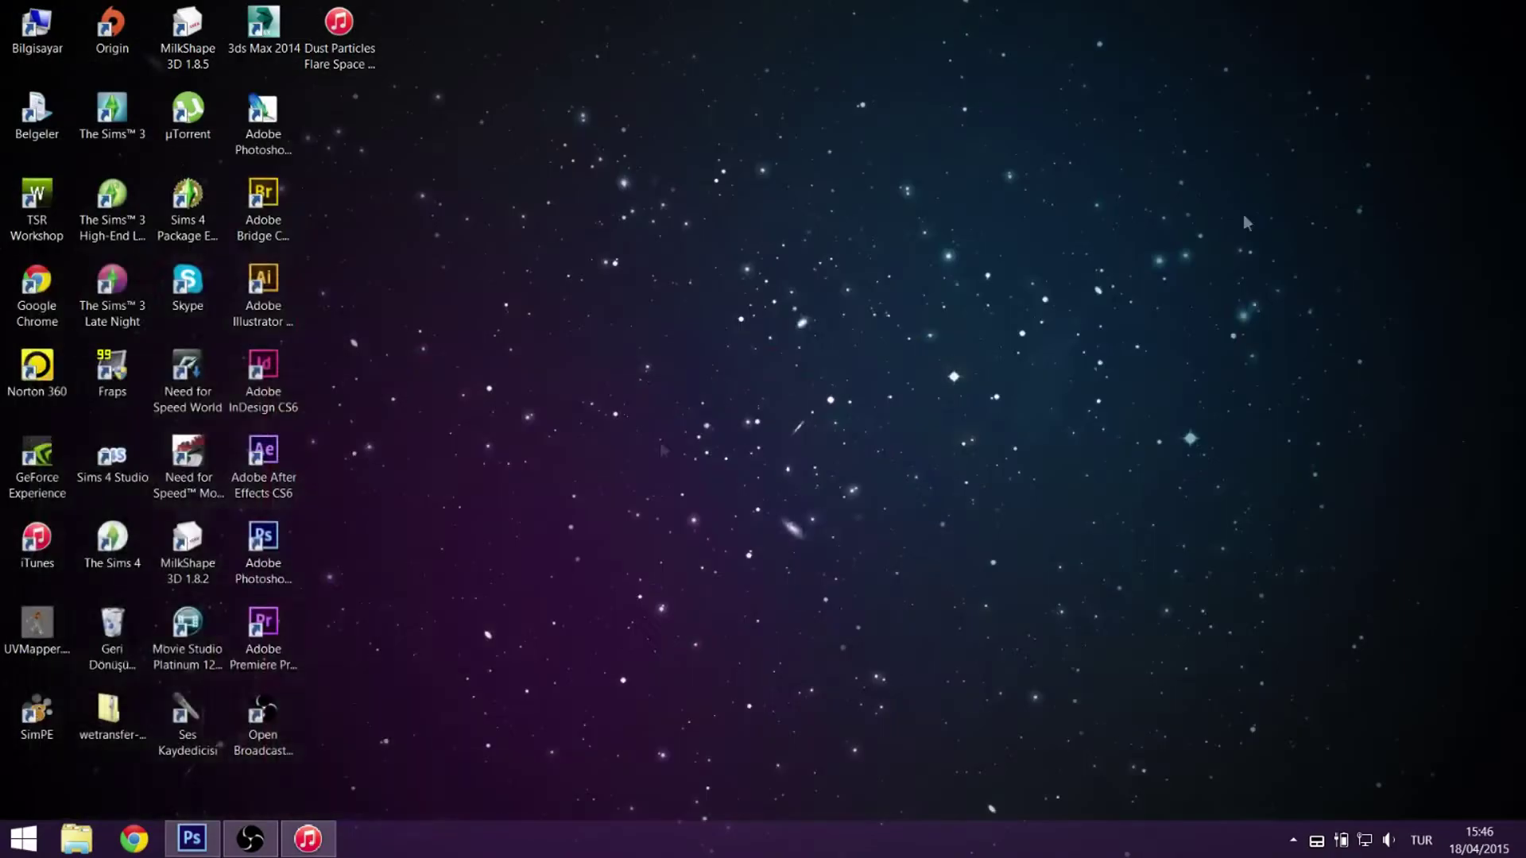
{"action": "double_click", "coordinate": [36, 208]}
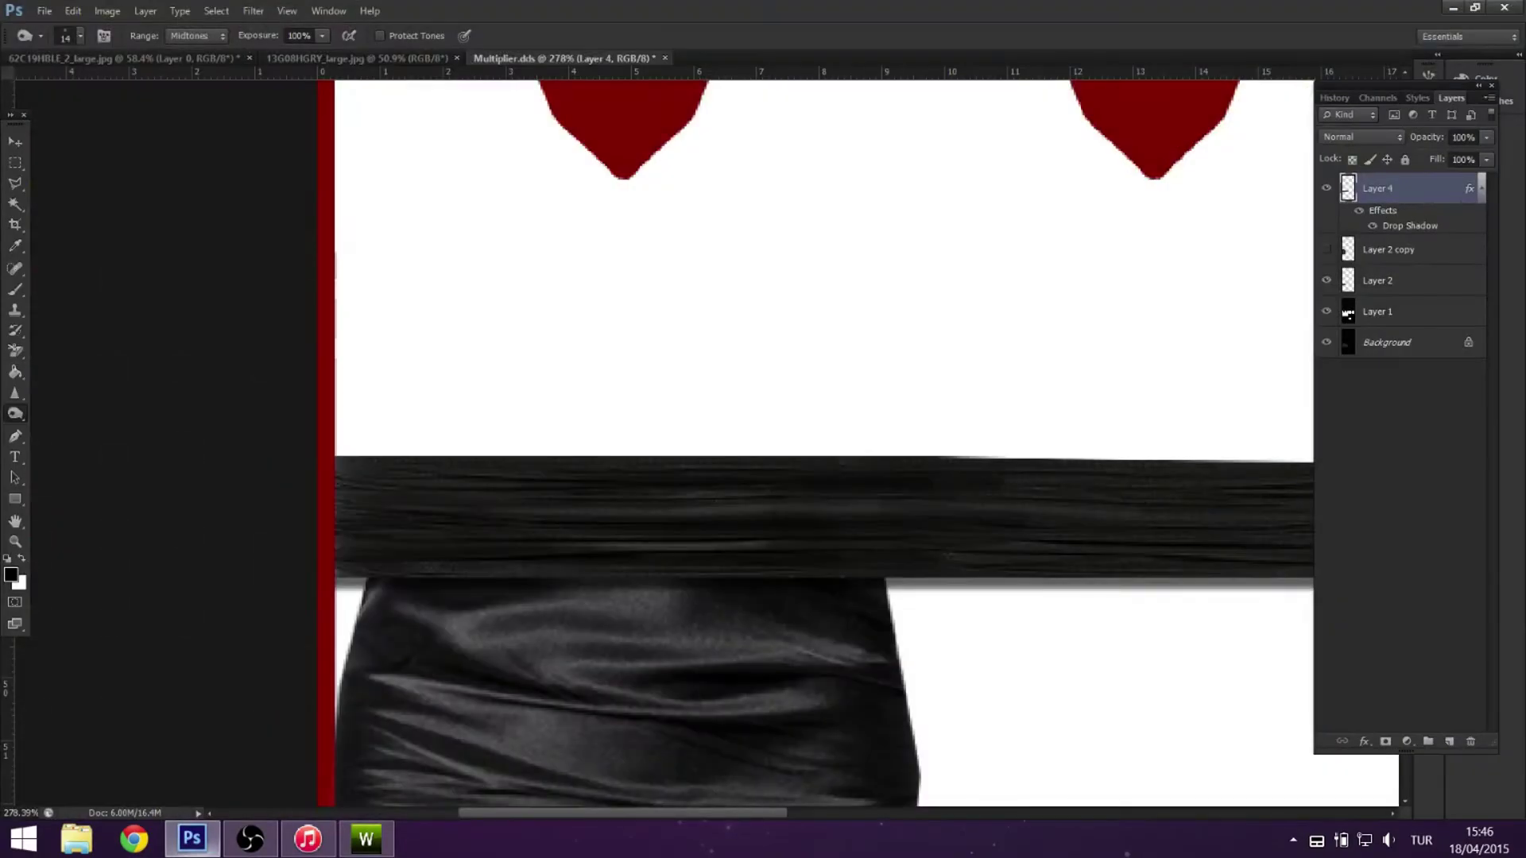
{"action": "left_click", "coordinate": [308, 839]}
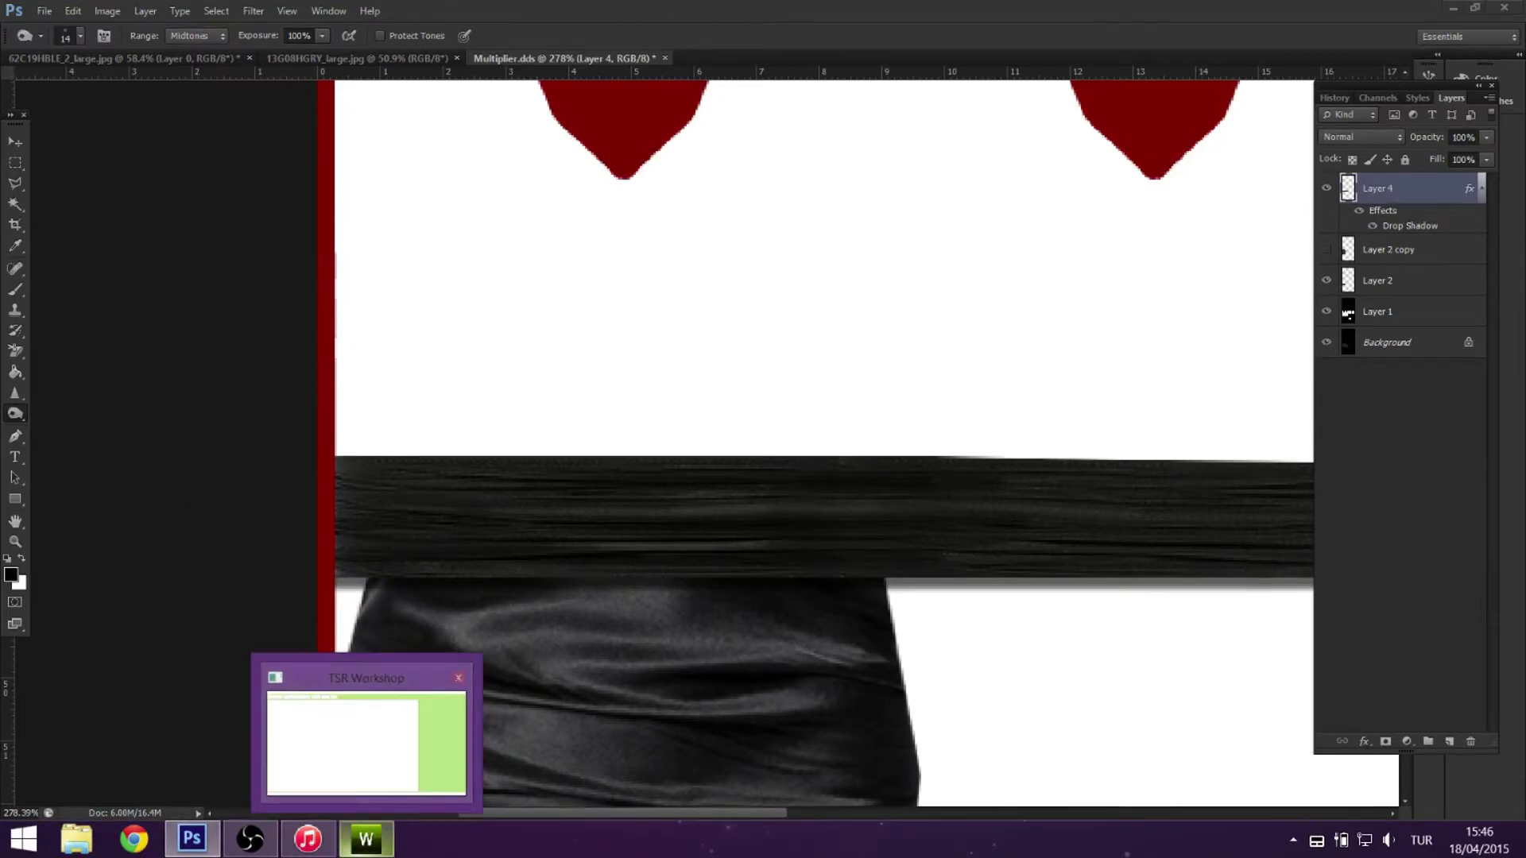
{"action": "left_click", "coordinate": [365, 839]}
{"action": "left_click", "coordinate": [362, 279]}
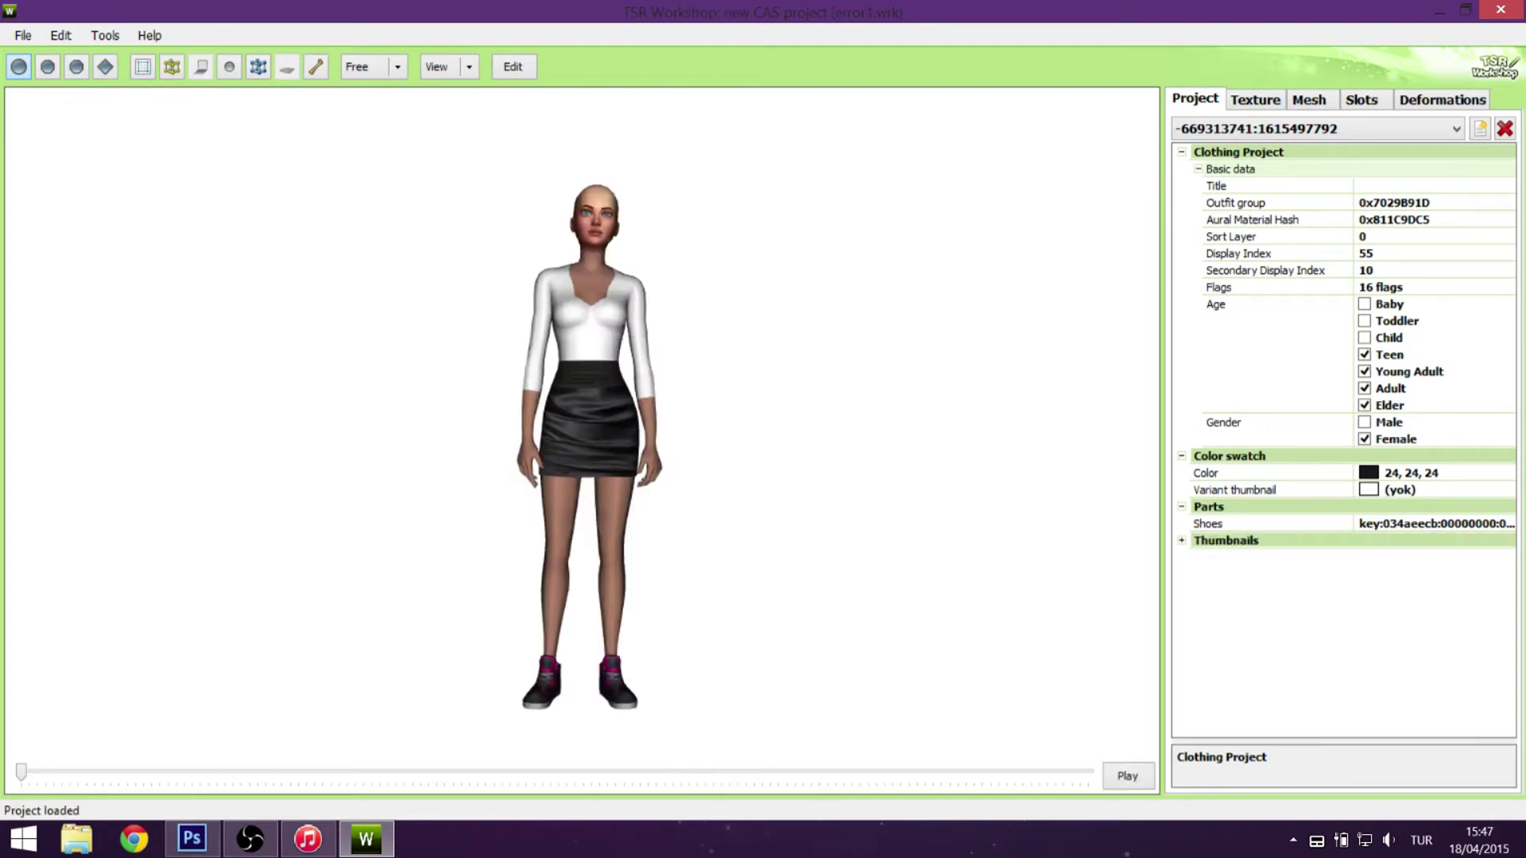
Replace the Diffuse texture with the retouched DDS file and inspect the waistband and skirt closely from the side.
{"action": "scroll", "coordinate": [759, 370], "scroll_direction": "up", "scroll_amount": 3}
{"action": "scroll", "coordinate": [627, 541], "scroll_direction": "down", "scroll_amount": 1}
{"action": "left_click_drag", "start_coordinate": [628, 540], "coordinate": [683, 548]}
{"action": "left_click", "coordinate": [1255, 99]}
{"action": "left_click_drag", "start_coordinate": [779, 612], "coordinate": [1110, 626]}
{"action": "scroll", "coordinate": [775, 418], "scroll_direction": "up", "scroll_amount": 3}
{"action": "left_click_drag", "start_coordinate": [775, 417], "coordinate": [682, 362]}
{"action": "double_click", "coordinate": [1248, 189]}
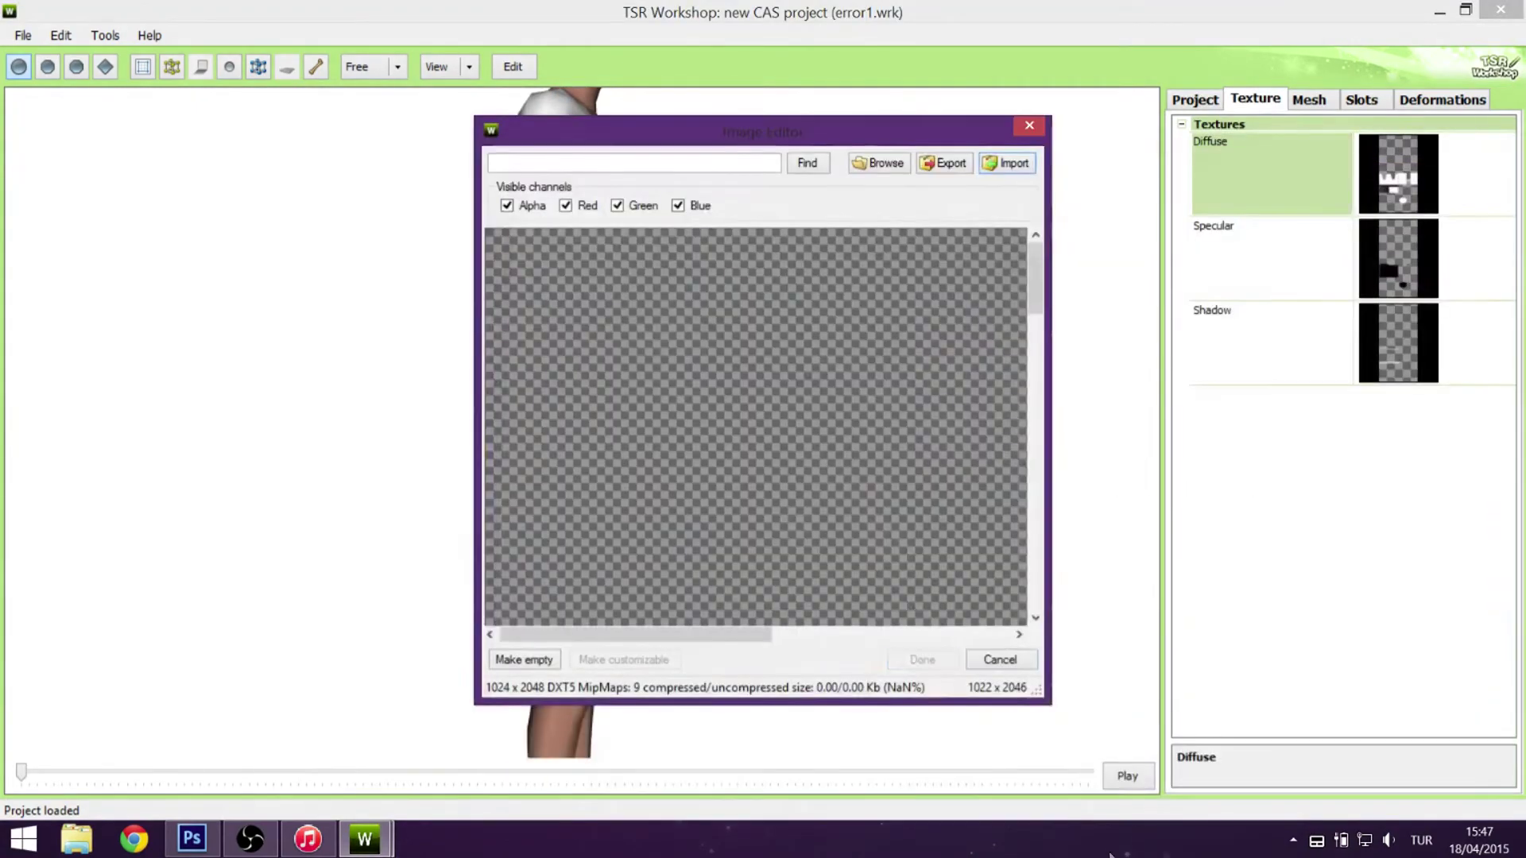
{"action": "left_click", "coordinate": [931, 659]}
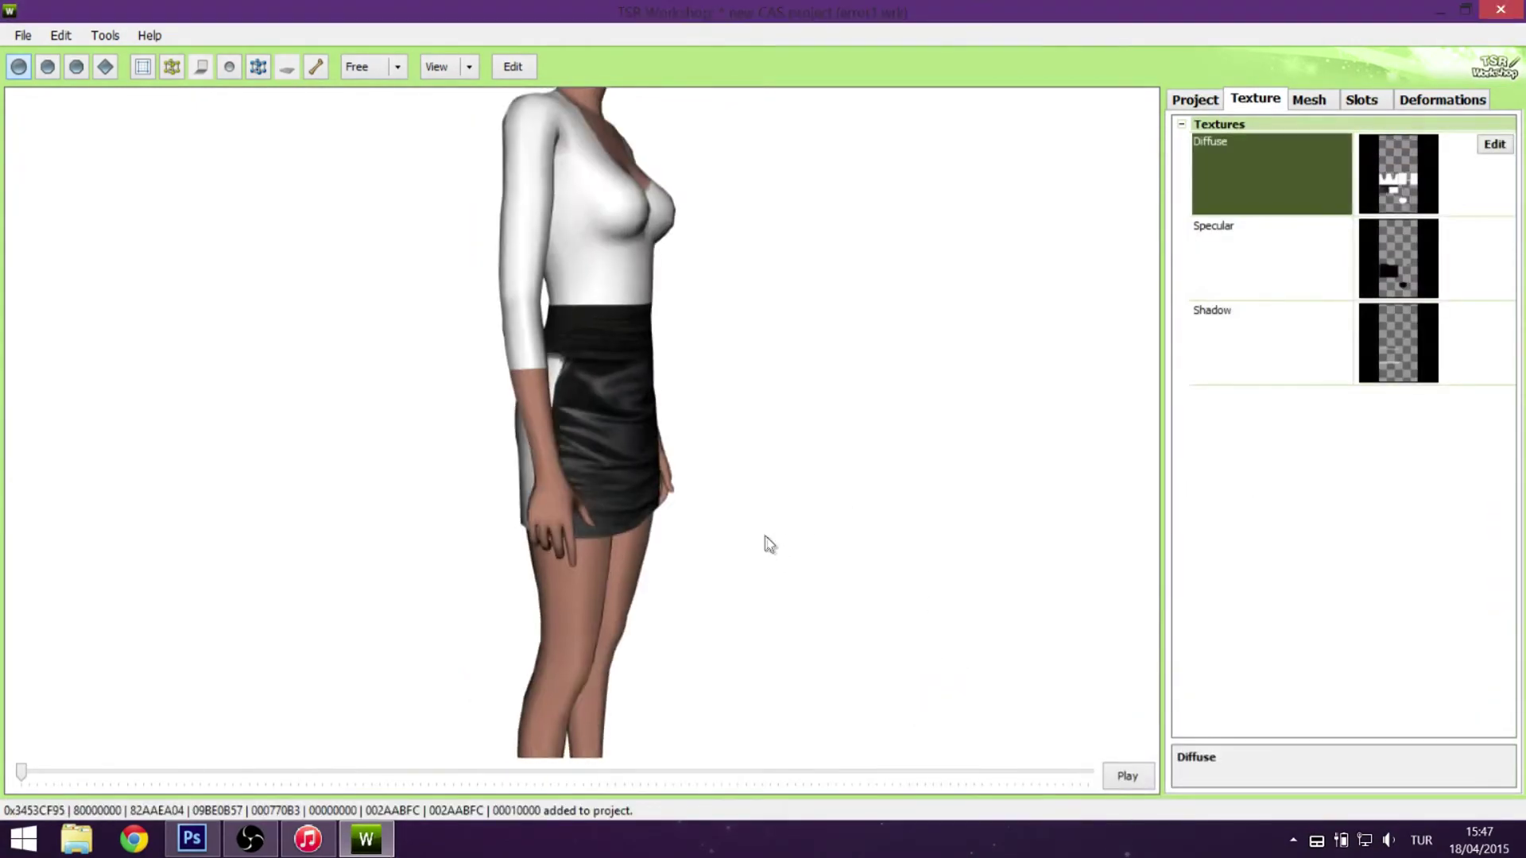
{"action": "scroll", "coordinate": [737, 478], "scroll_direction": "up", "scroll_amount": 3}
{"action": "scroll", "coordinate": [737, 478], "scroll_direction": "down", "scroll_amount": 1}
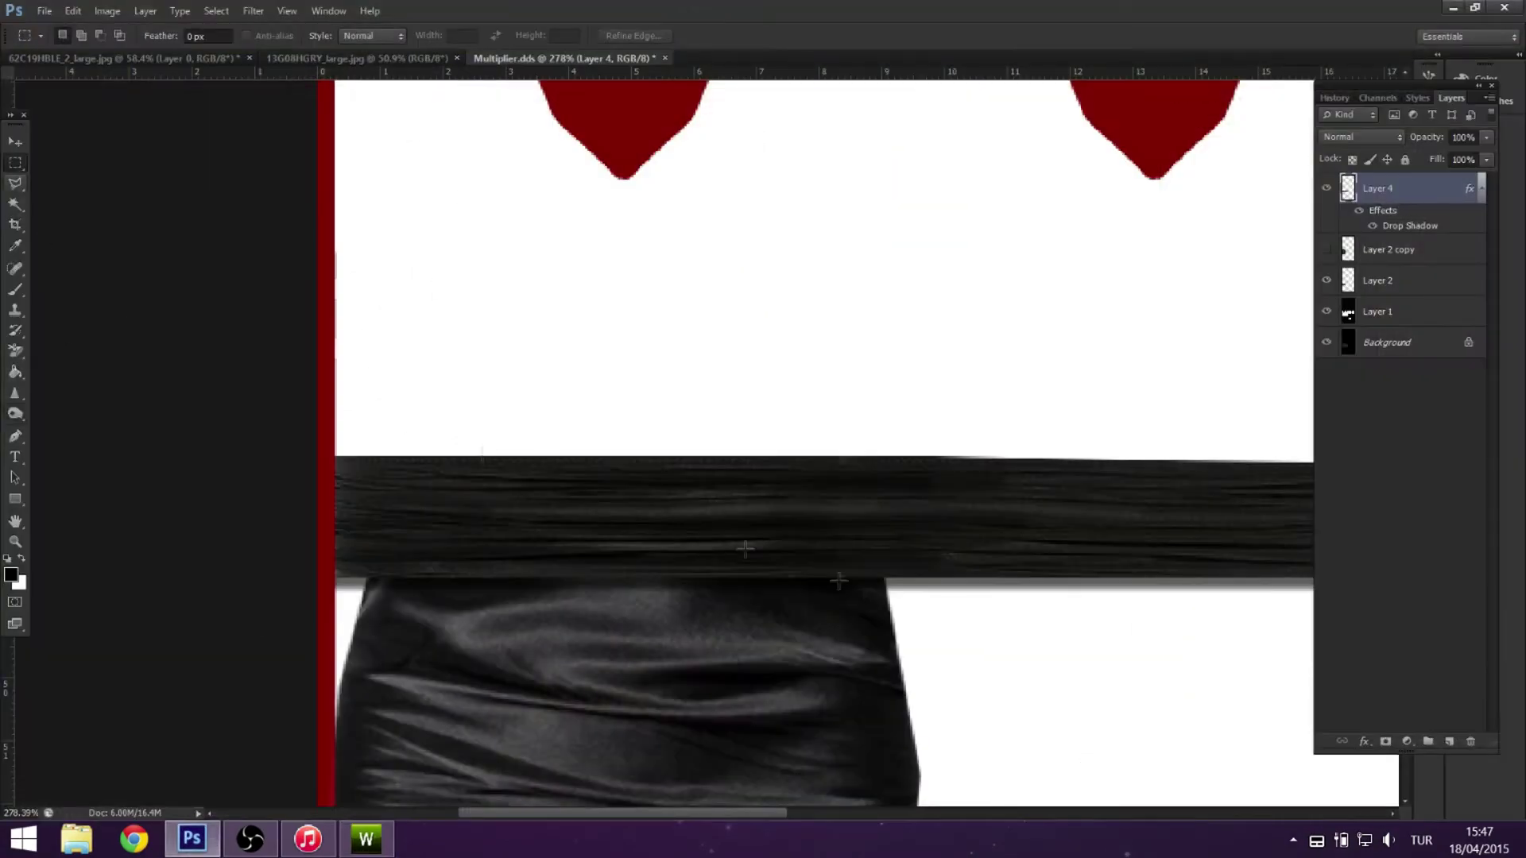
In Photoshop, trim the uneven upper and lower edges of the waistband on Layer 4 so they run straight.
{"action": "left_click_drag", "start_coordinate": [461, 657], "coordinate": [1297, 572]}
{"action": "left_click_drag", "start_coordinate": [457, 435], "coordinate": [1190, 470]}
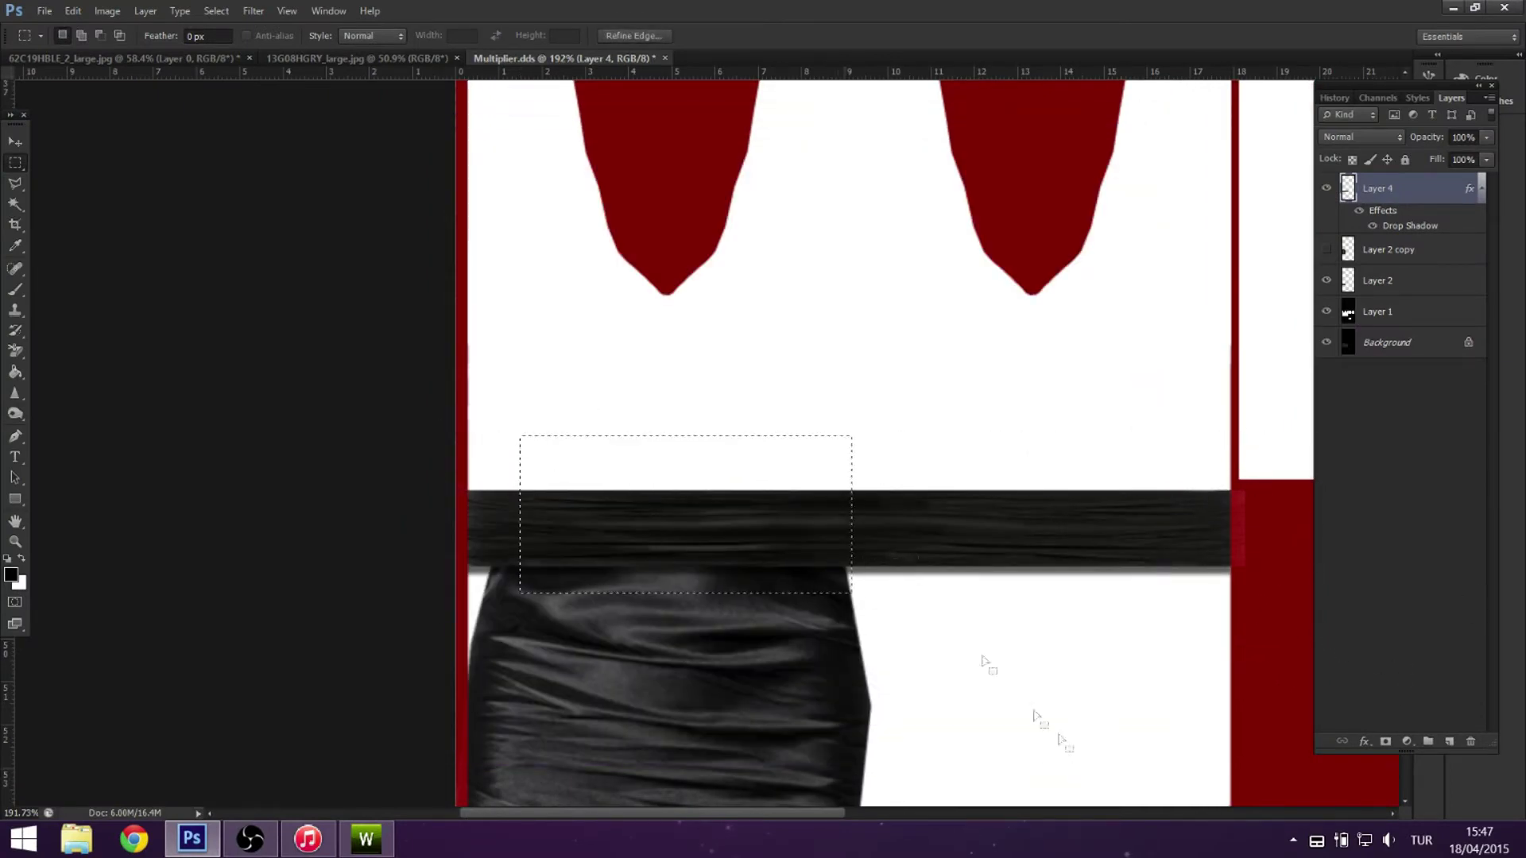
{"action": "key", "text": "ctrl+d"}
Warp the front section of the waistband so its middle curves slightly downward, and apply the transformation.
{"action": "scroll", "coordinate": [740, 601], "scroll_direction": "up", "scroll_amount": 2}
{"action": "right_click", "coordinate": [782, 506]}
{"action": "left_click", "coordinate": [845, 387]}
{"action": "right_click", "coordinate": [777, 492]}
{"action": "left_click", "coordinate": [807, 630]}
{"action": "left_click_drag", "start_coordinate": [681, 521], "coordinate": [683, 530]}
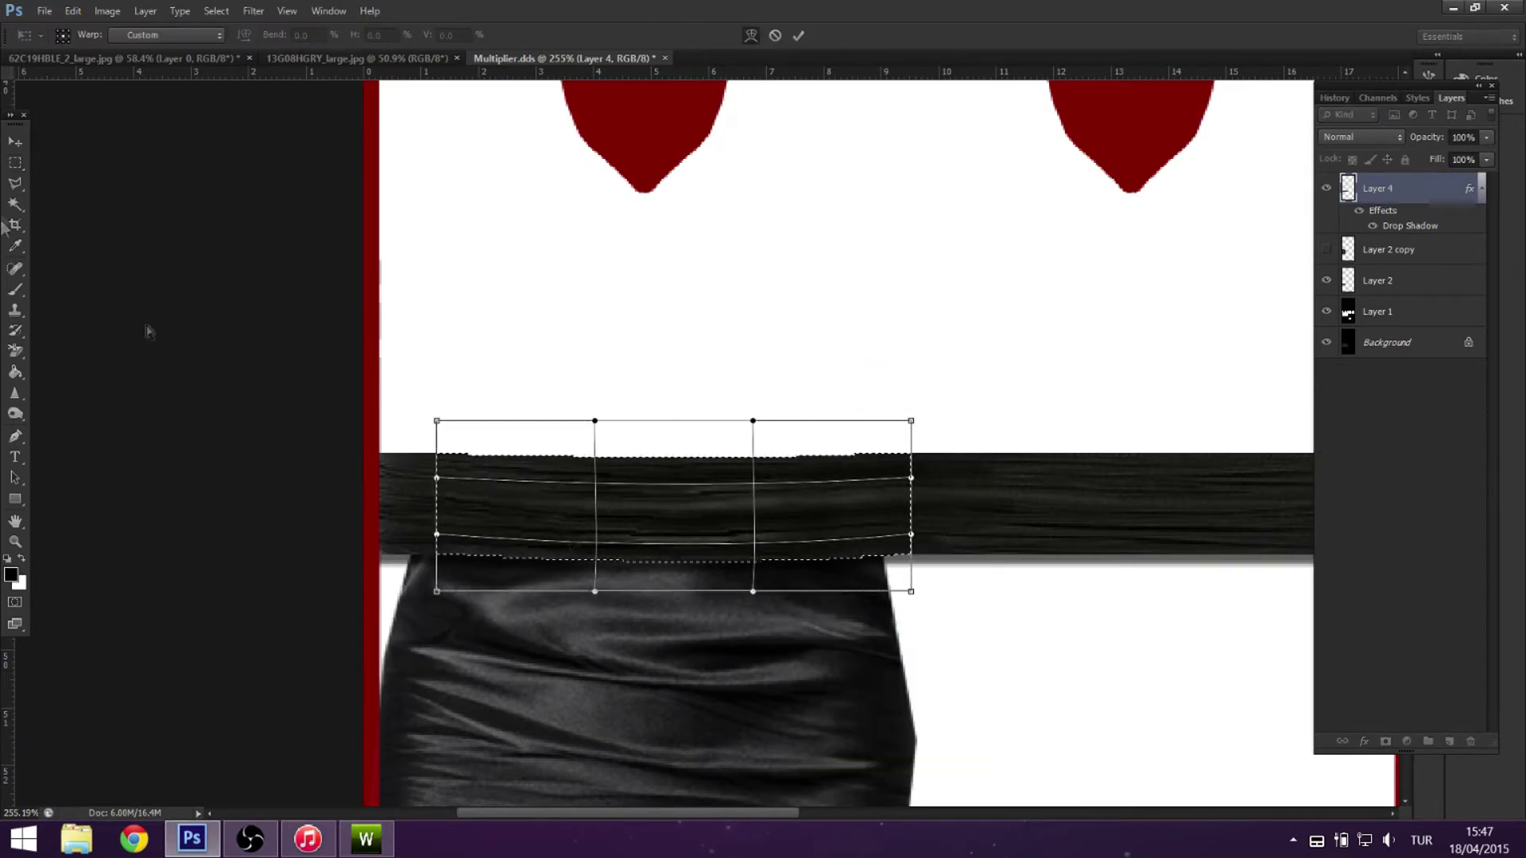
{"action": "key", "text": "m"}
{"action": "key", "text": "Return"}
Accent the waistband pleats by dodging highlights at brush size 6 and 81% exposure and burning folds at size 14 and 100% exposure.
{"action": "scroll", "coordinate": [831, 392], "scroll_direction": "up", "scroll_amount": 2}
{"action": "left_click", "coordinate": [80, 35]}
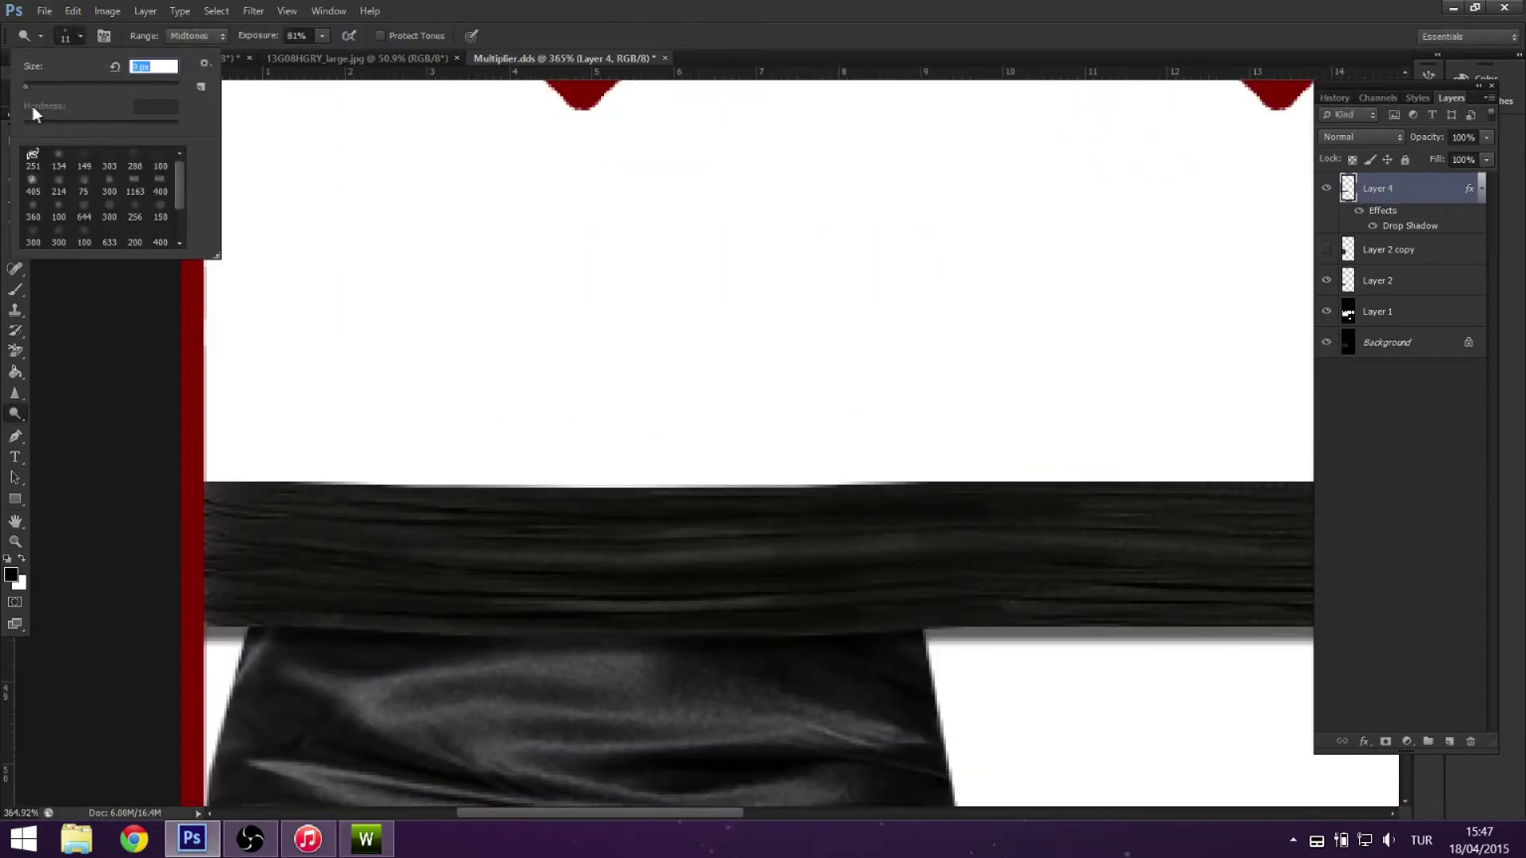
{"action": "key", "text": "Return"}
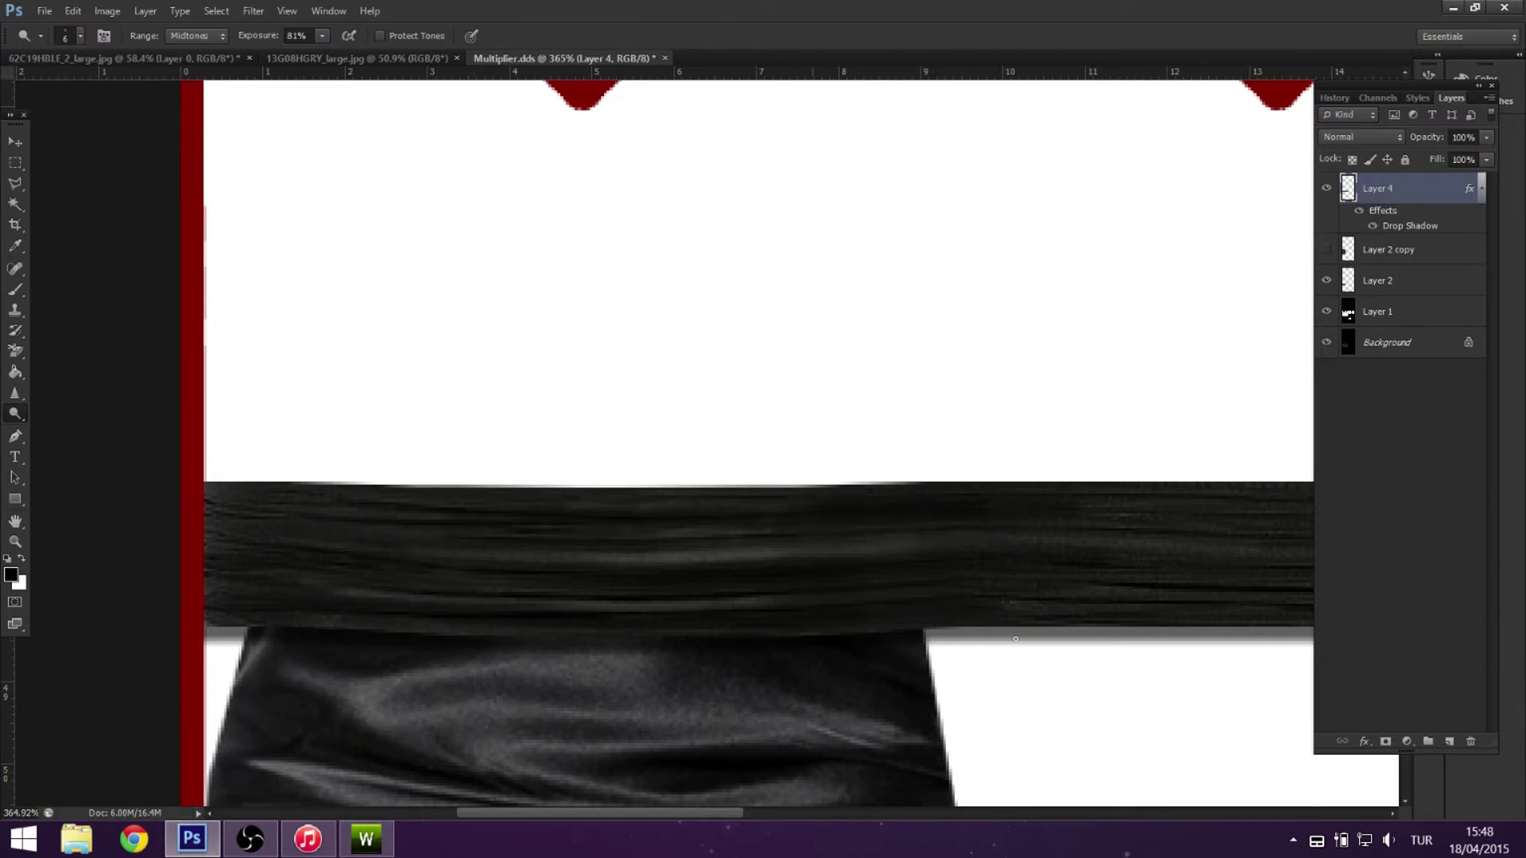
{"action": "scroll", "coordinate": [1198, 613], "scroll_direction": "down", "scroll_amount": 3}
{"action": "scroll", "coordinate": [1253, 634], "scroll_direction": "up", "scroll_amount": 2}
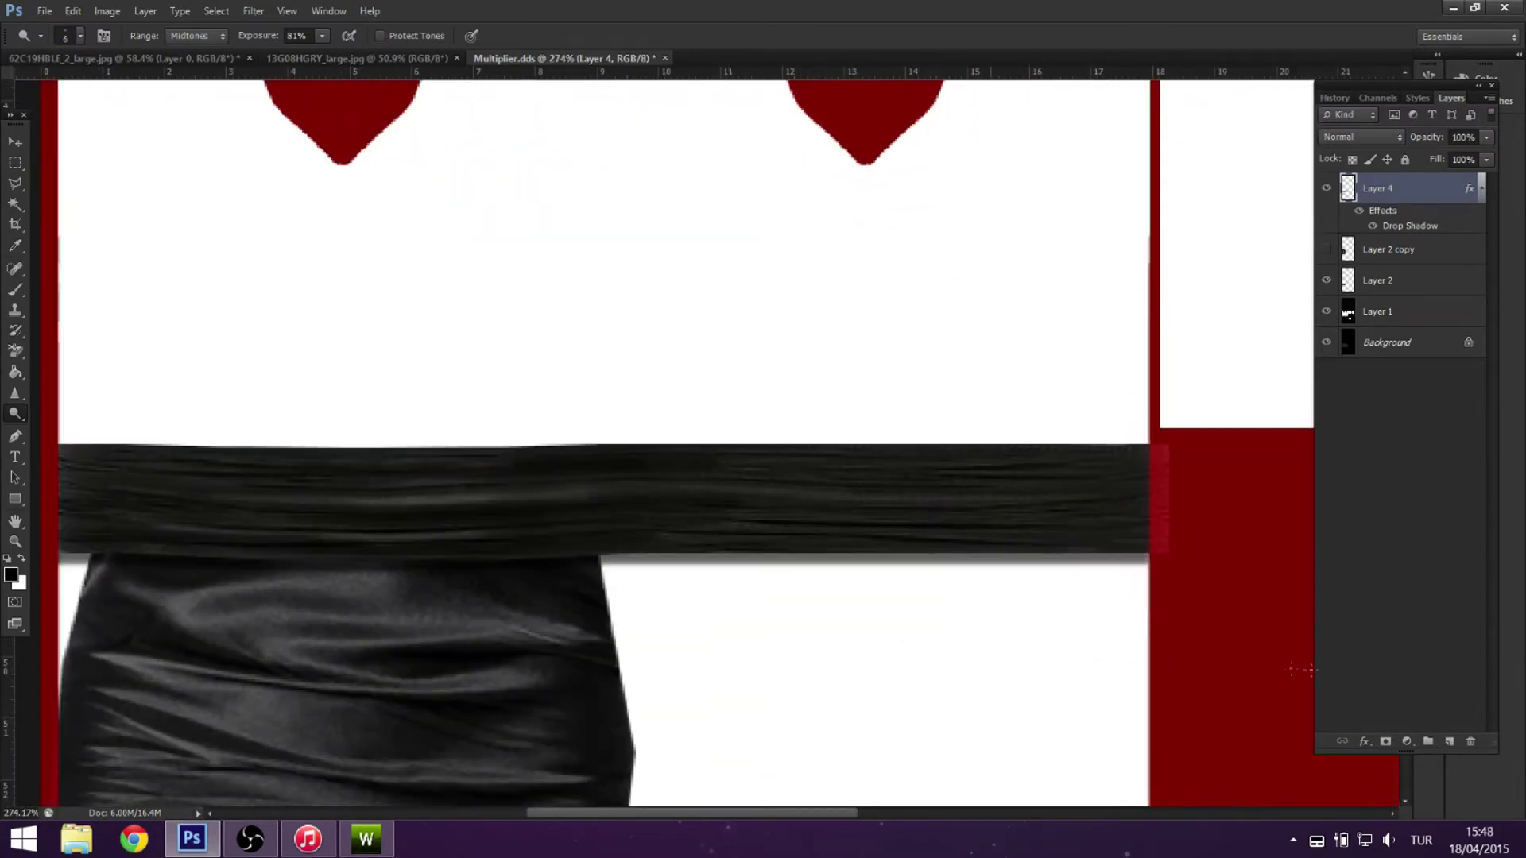
{"action": "scroll", "coordinate": [973, 631], "scroll_direction": "up", "scroll_amount": 2}
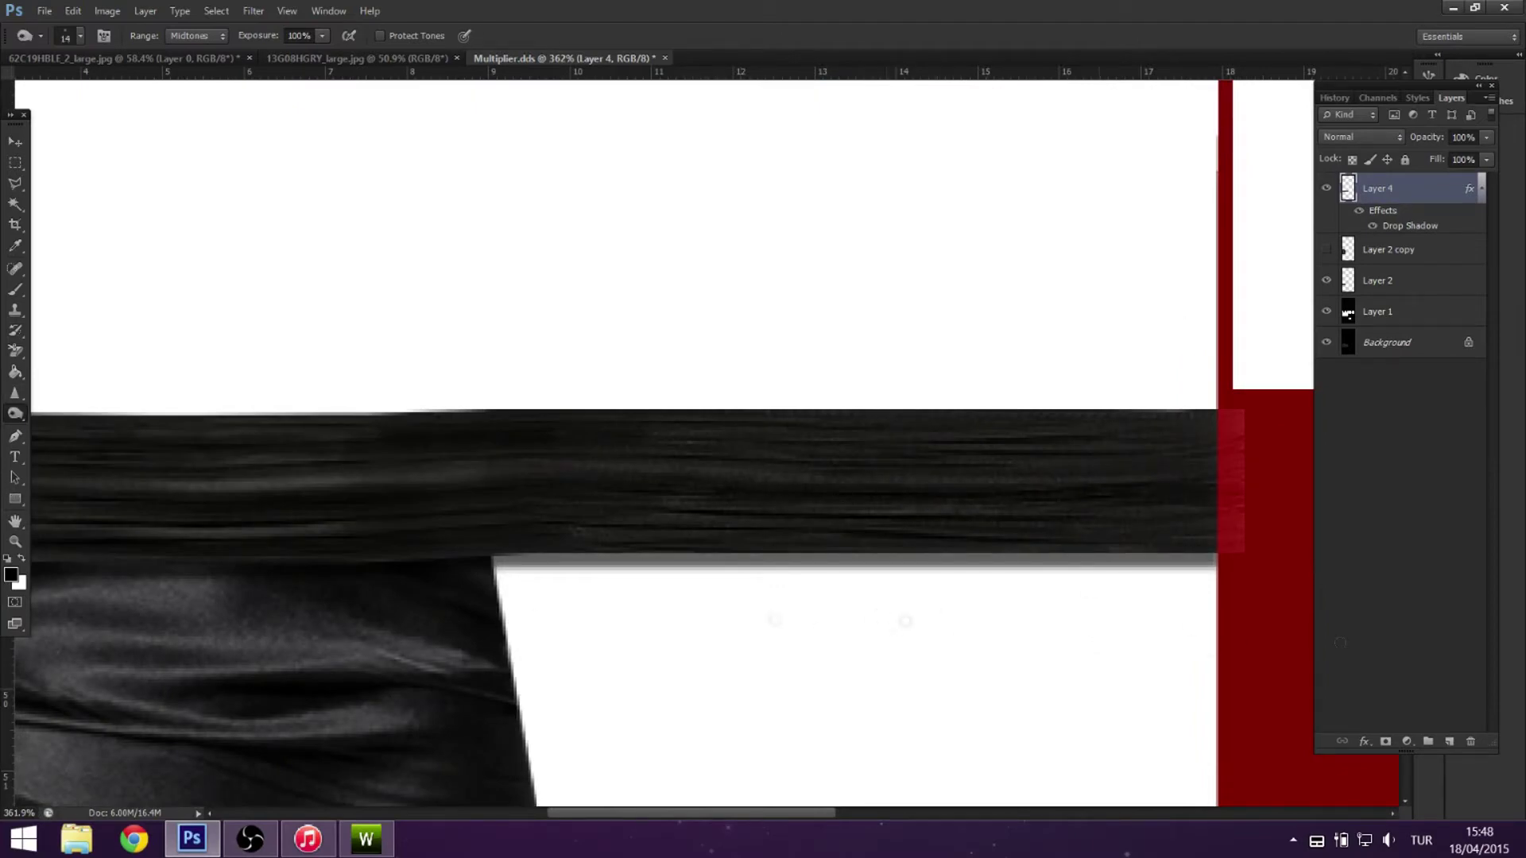
Save Multiplier.dds, import it as the Diffuse texture in TSR Workshop and check the waistband seam from the side.
{"action": "key", "text": "ctrl+s"}
{"action": "key", "text": "Return"}
{"action": "key", "text": "alt+Tab"}
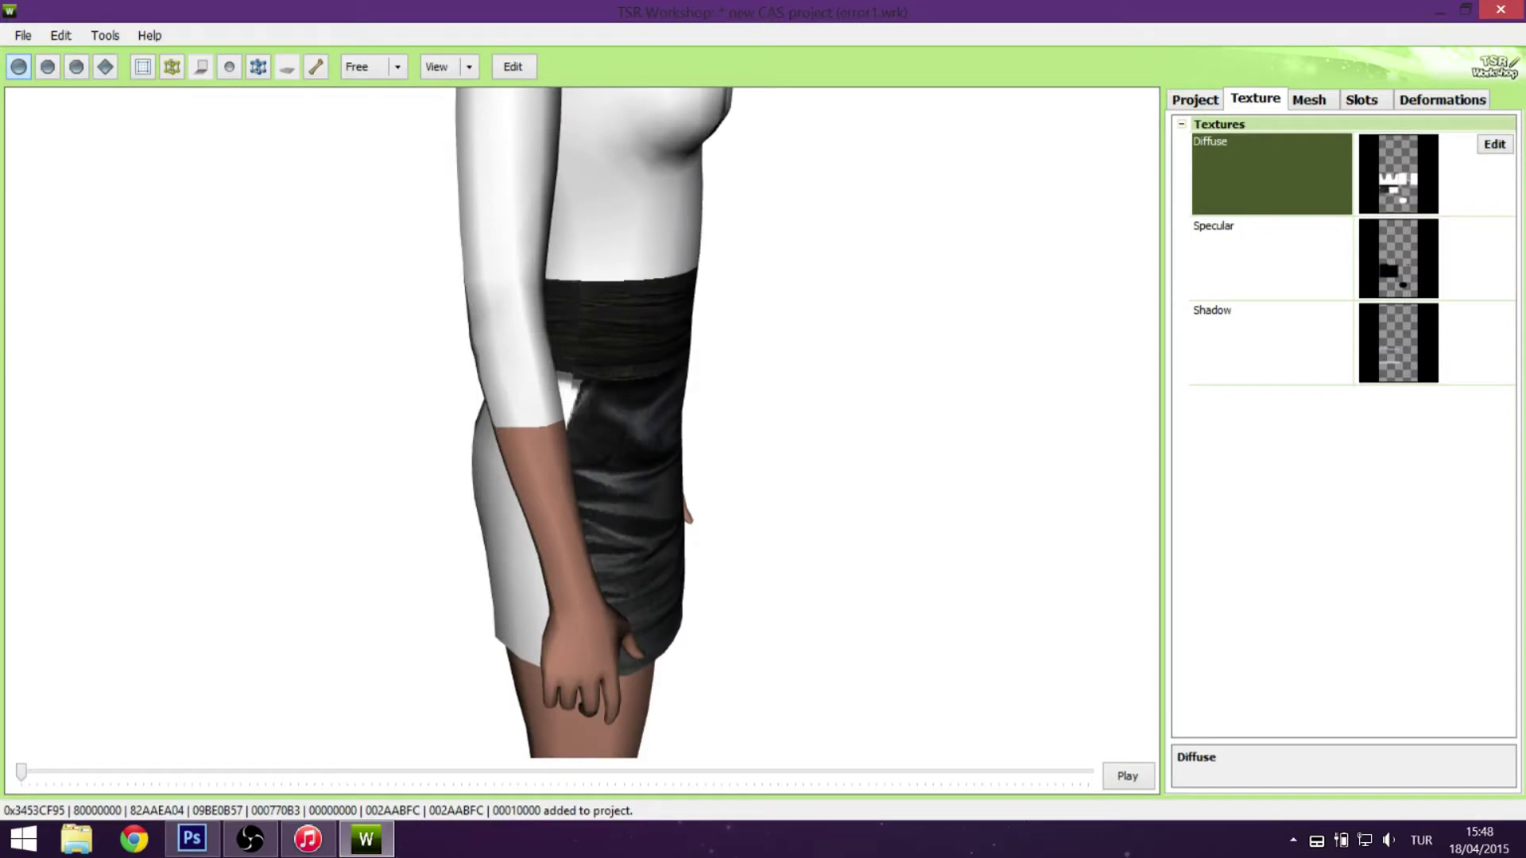
{"action": "left_click", "coordinate": [1494, 144]}
{"action": "left_click", "coordinate": [1006, 162]}
{"action": "key", "text": "Return"}
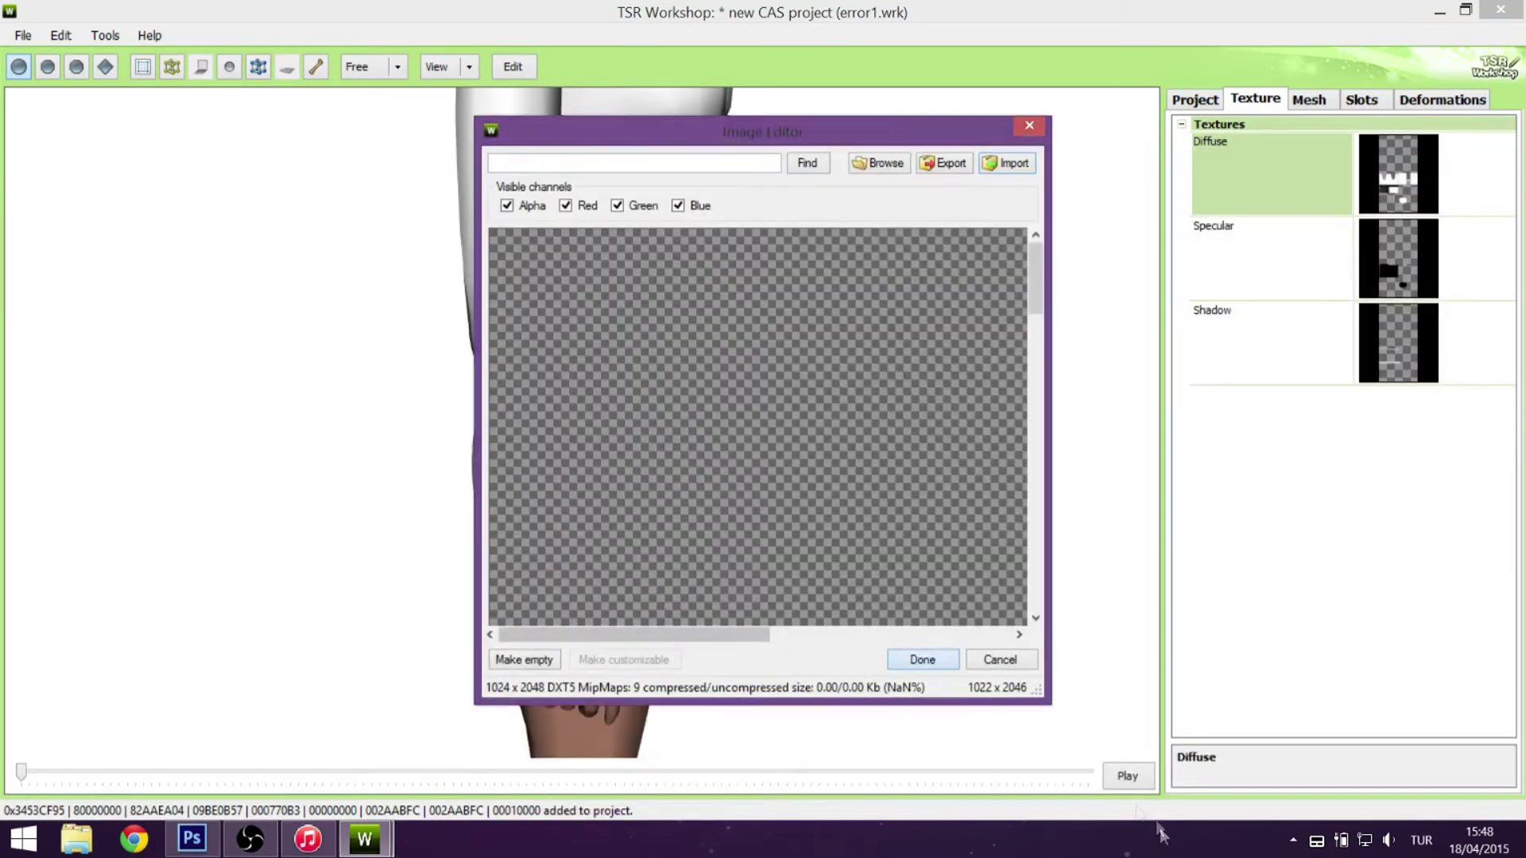
{"action": "left_click", "coordinate": [922, 659]}
{"action": "left_click_drag", "start_coordinate": [919, 623], "coordinate": [746, 450]}
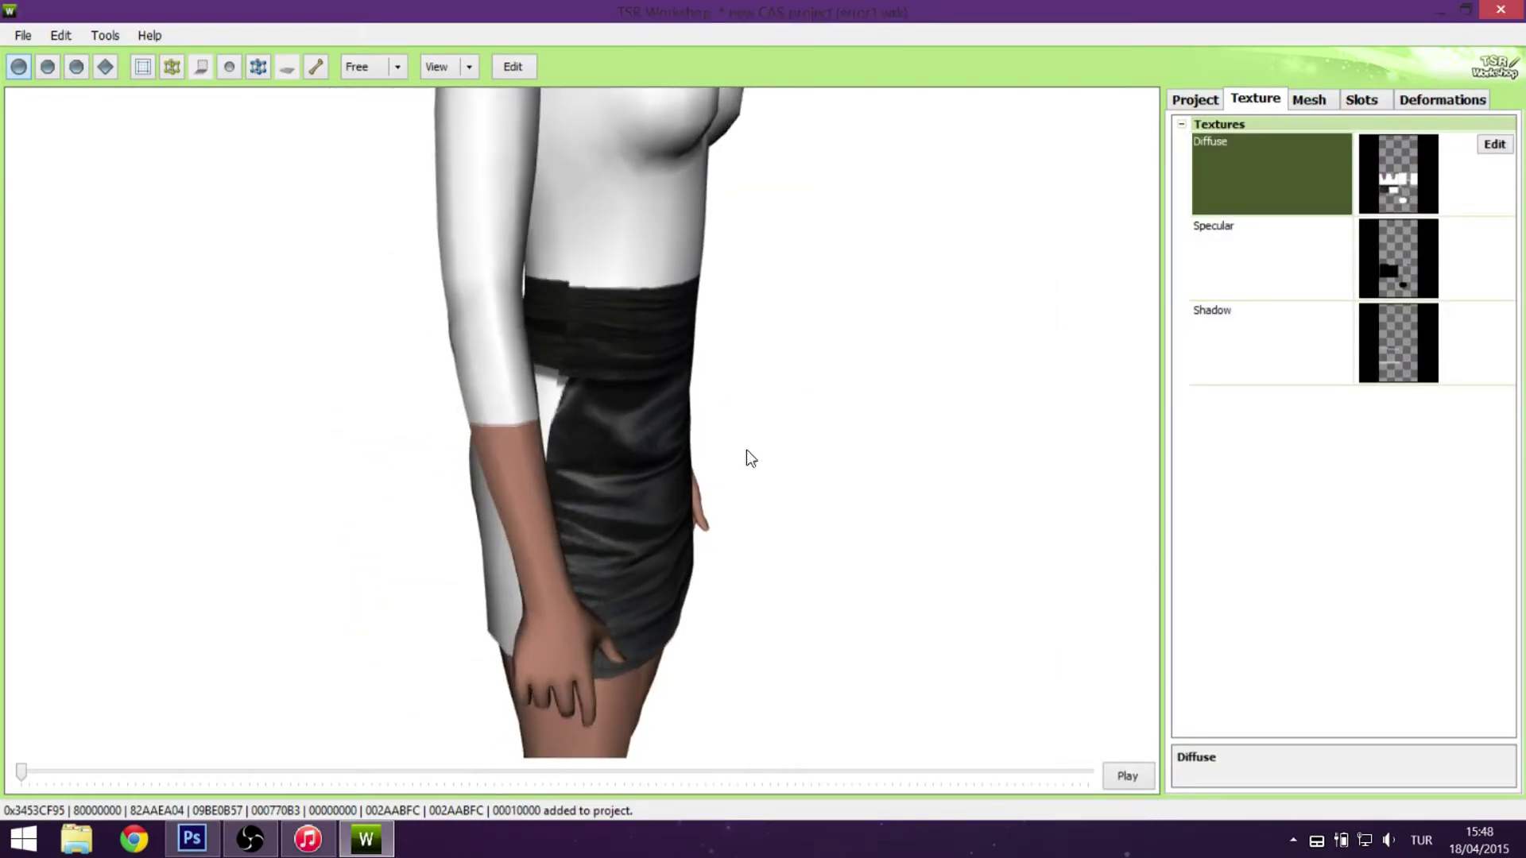
Return to Photoshop and warp the outer end of the waistband on the back panel downward for a better side seam match.
{"action": "left_click", "coordinate": [195, 842]}
{"action": "scroll", "coordinate": [445, 508], "scroll_direction": "down", "scroll_amount": 7}
{"action": "left_click", "coordinate": [15, 163]}
{"action": "left_click_drag", "start_coordinate": [76, 399], "coordinate": [865, 483]}
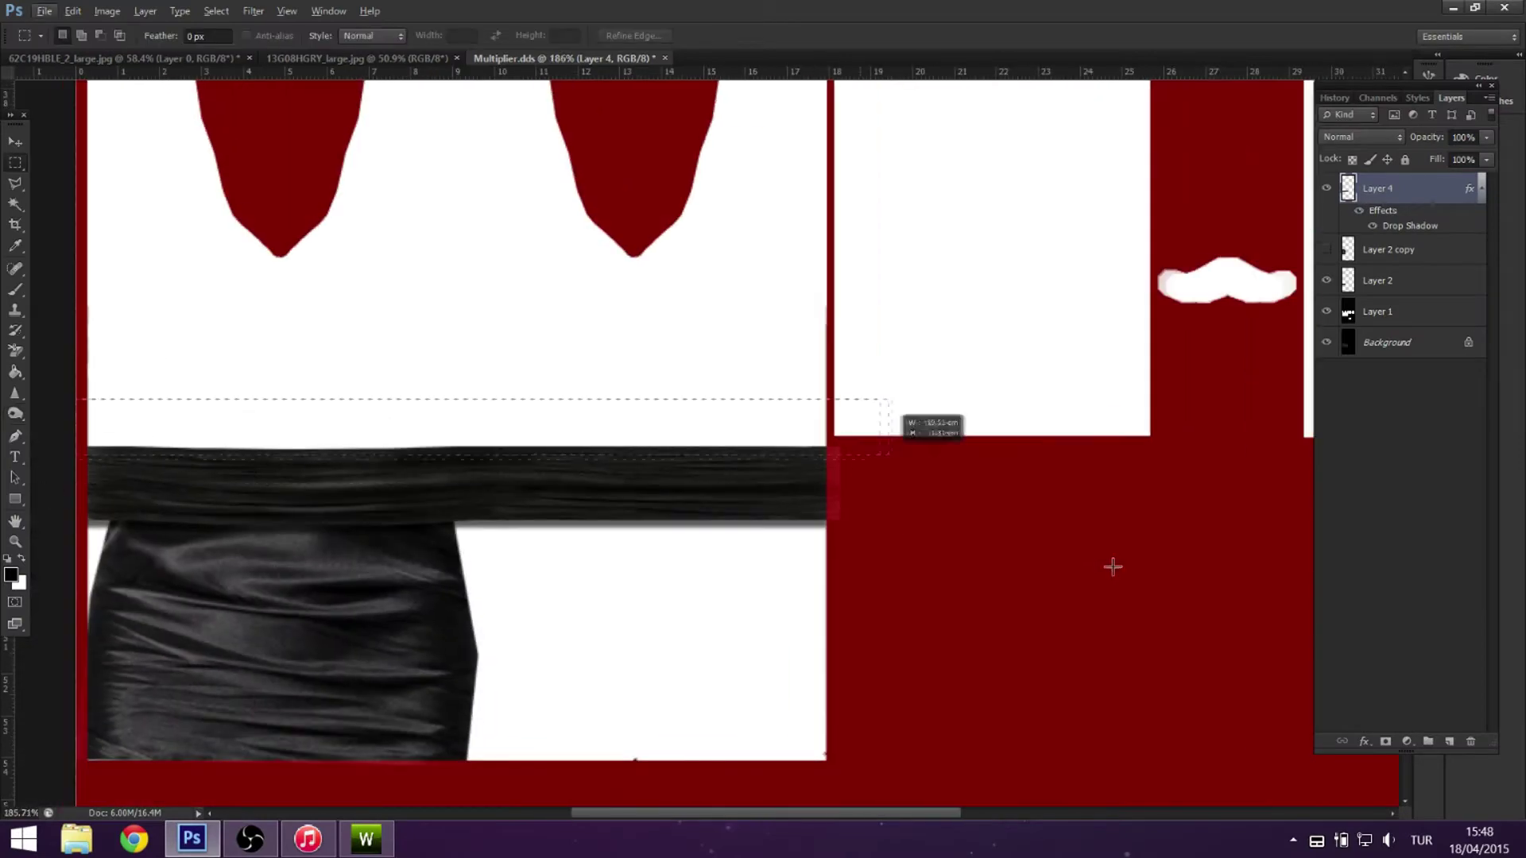
{"action": "left_click_drag", "start_coordinate": [155, 554], "coordinate": [55, 520]}
{"action": "scroll", "coordinate": [1033, 584], "scroll_direction": "up", "scroll_amount": 5}
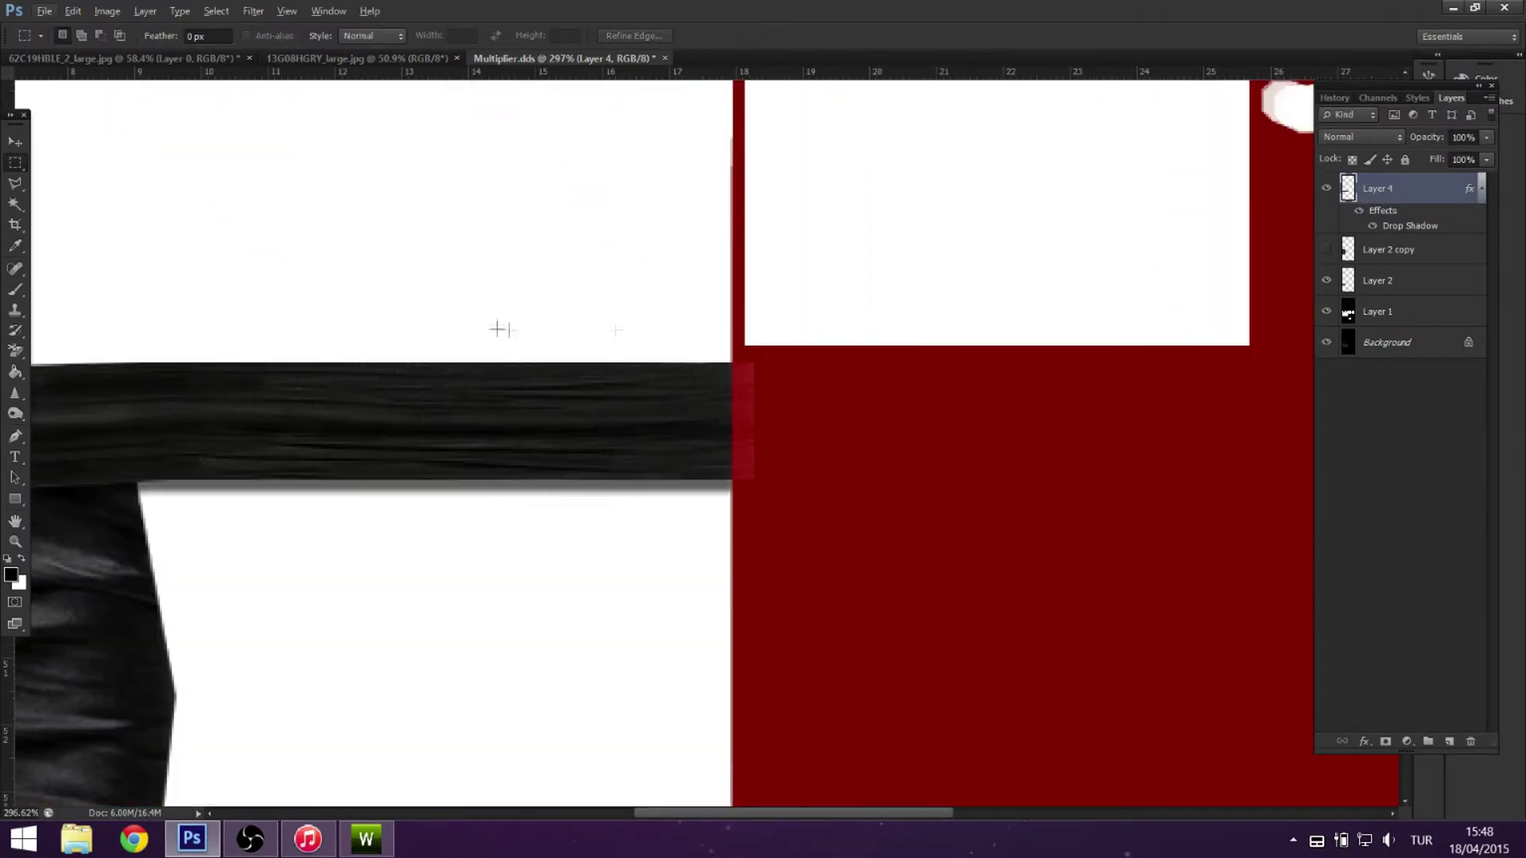
{"action": "left_click_drag", "start_coordinate": [904, 545], "coordinate": [539, 305]}
{"action": "right_click", "coordinate": [673, 442]}
{"action": "left_click", "coordinate": [740, 640]}
{"action": "right_click", "coordinate": [681, 434]}
{"action": "left_click", "coordinate": [855, 565]}
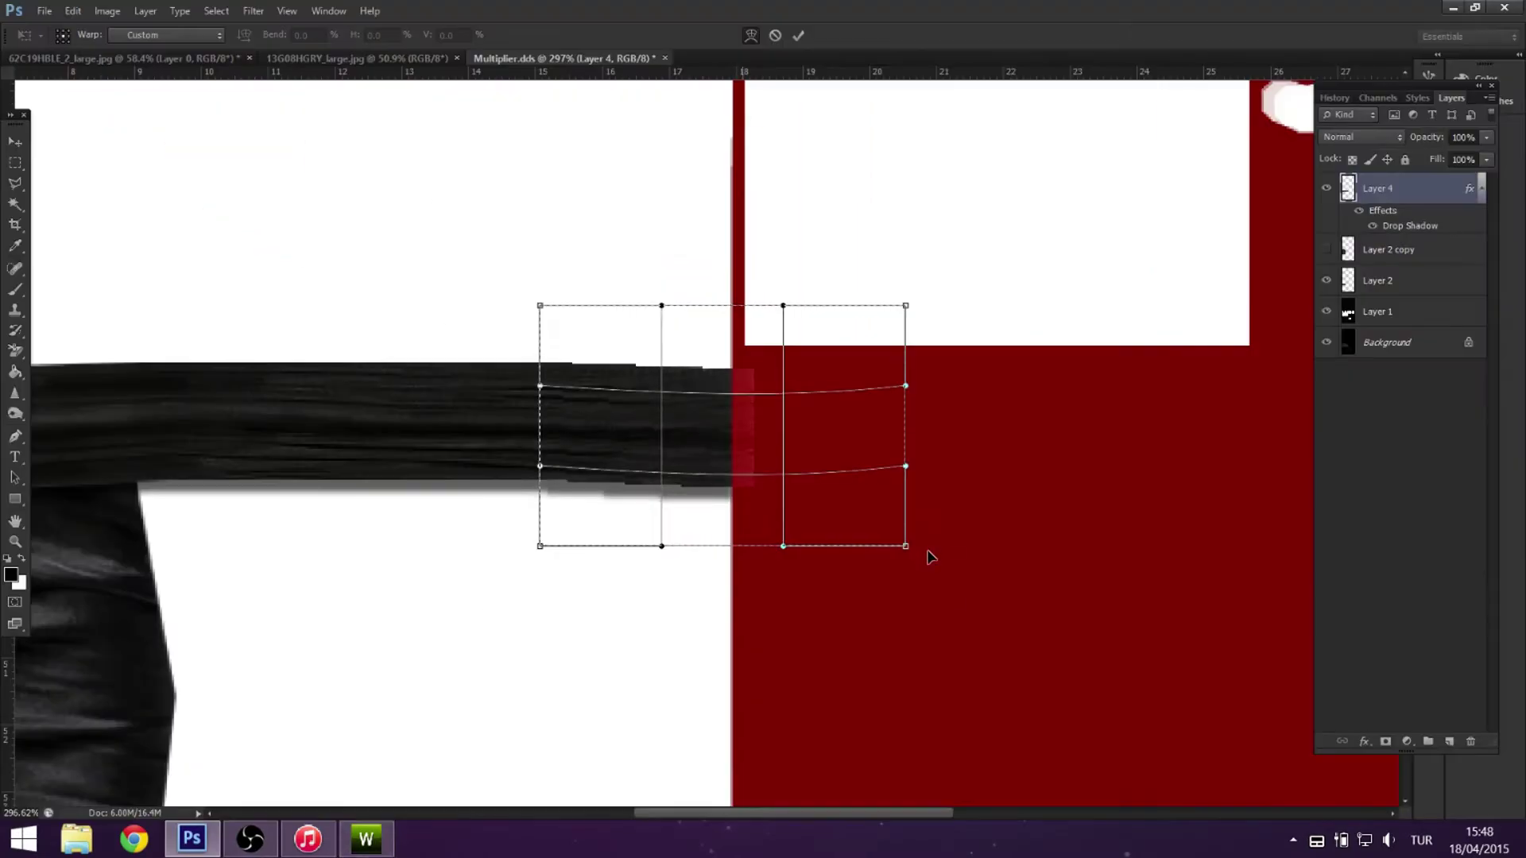
{"action": "key", "text": "m"}
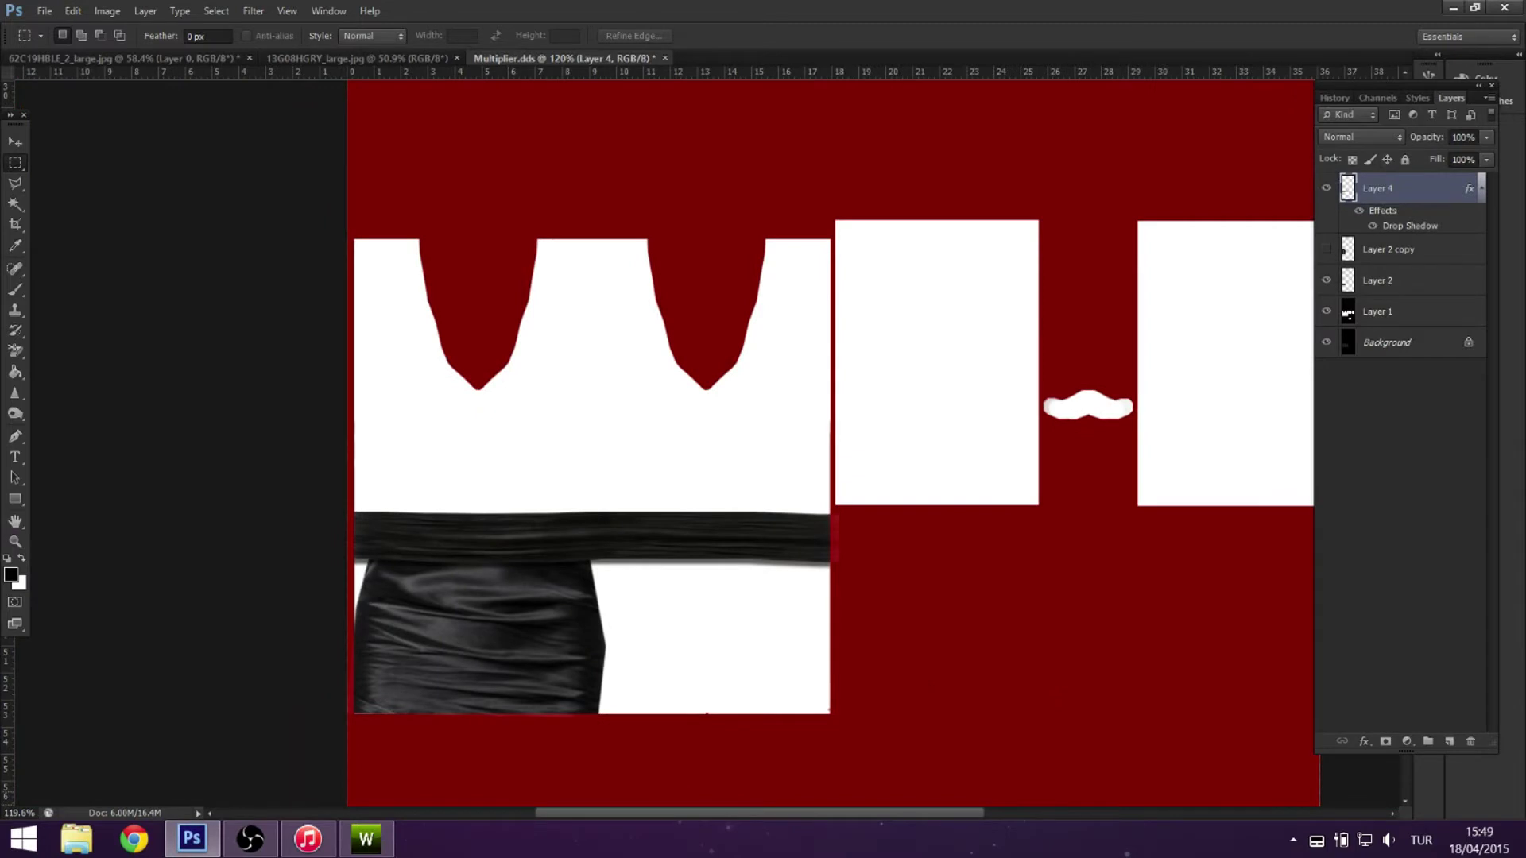
Adjust the brightness and contrast of the satin skirt on Layer 2, entering -64 for the brightness.
{"action": "left_click", "coordinate": [1377, 281]}
{"action": "left_click", "coordinate": [107, 11]}
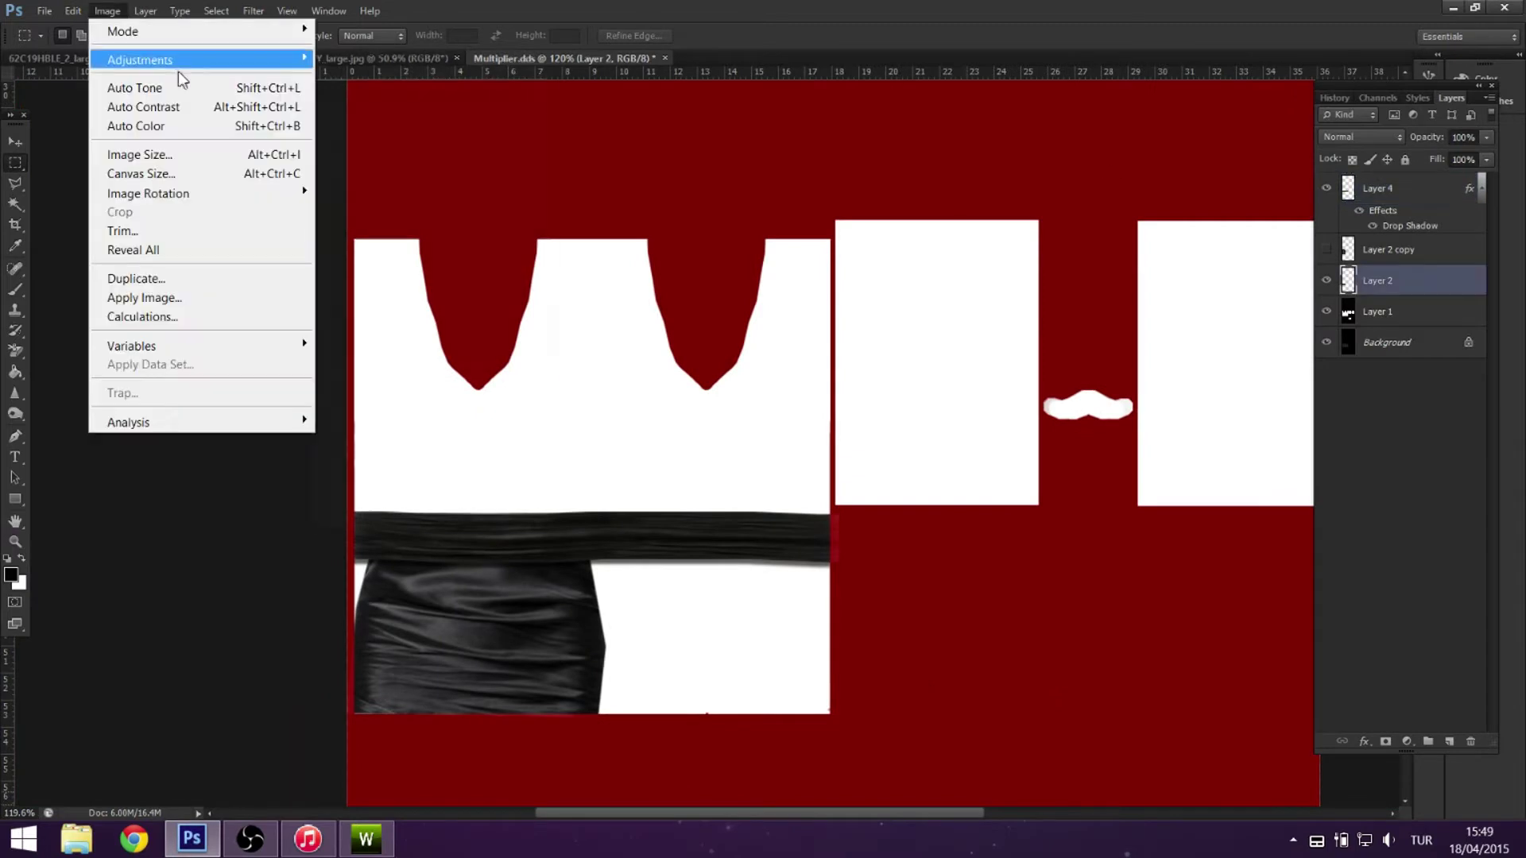
{"action": "left_click", "coordinate": [358, 58]}
{"action": "type", "text": "-64"}
{"action": "key", "text": "Tab"}
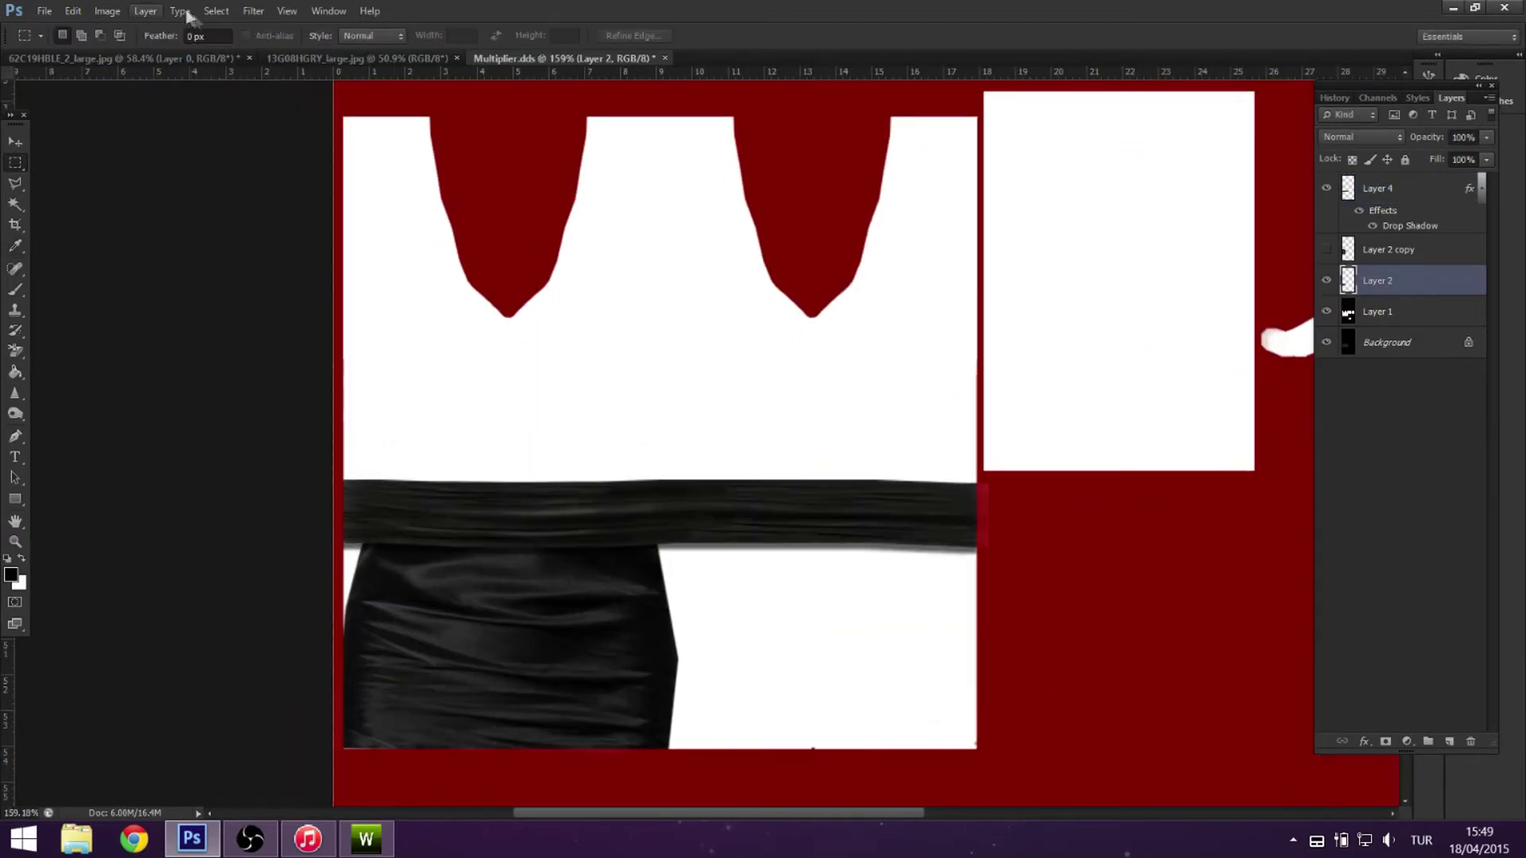
{"action": "left_click", "coordinate": [107, 11]}
{"action": "left_click", "coordinate": [469, 58]}
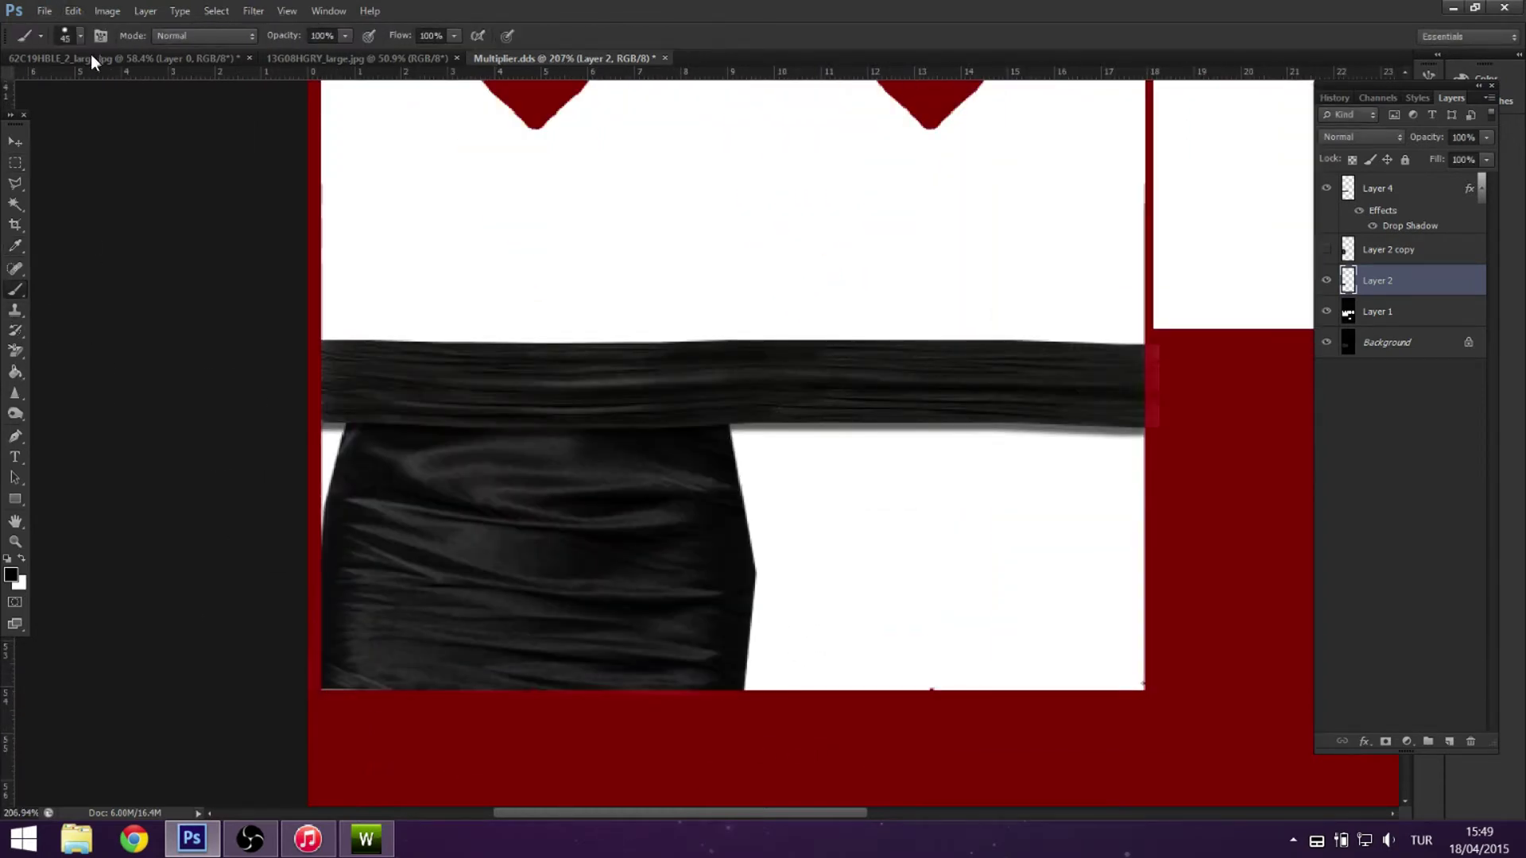
{"action": "left_click", "coordinate": [80, 35]}
{"action": "left_click", "coordinate": [58, 160]}
{"action": "mouse_move", "coordinate": [326, 342]}
{"action": "left_mouse_down"}
{"action": "mouse_move", "coordinate": [327, 715]}
{"action": "mouse_move", "coordinate": [328, 469]}
{"action": "left_mouse_up"}
{"action": "key", "text": "ctrl+z"}
Select the lower dress panels below the waistband on Layer 2 and brush black around the satin skirt to fill the white areas.
{"action": "left_click_drag", "start_coordinate": [322, 371], "coordinate": [1049, 685]}
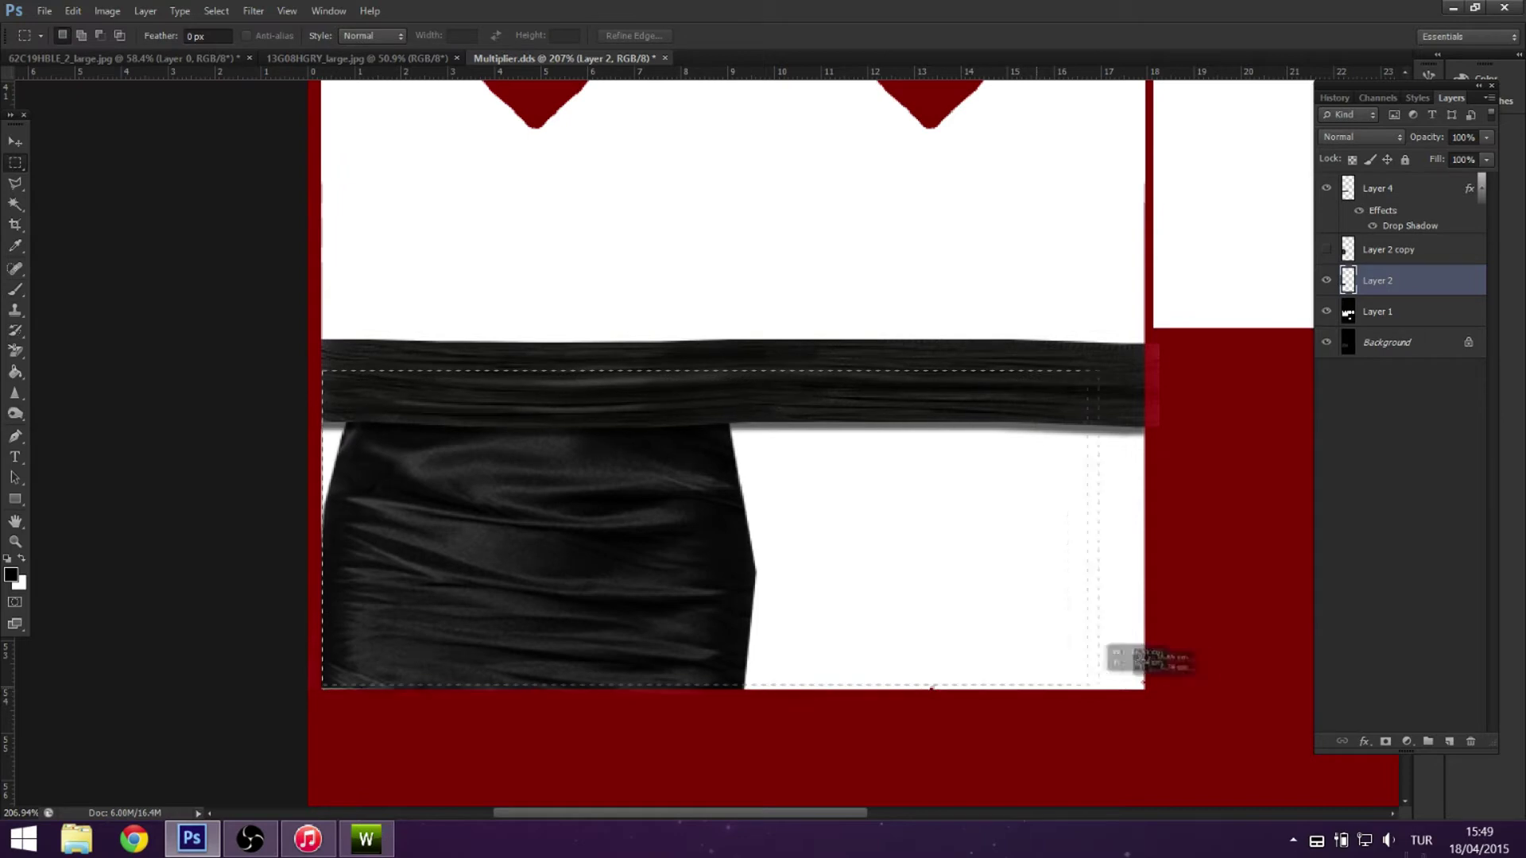
{"action": "left_click_drag", "start_coordinate": [320, 370], "coordinate": [402, 630]}
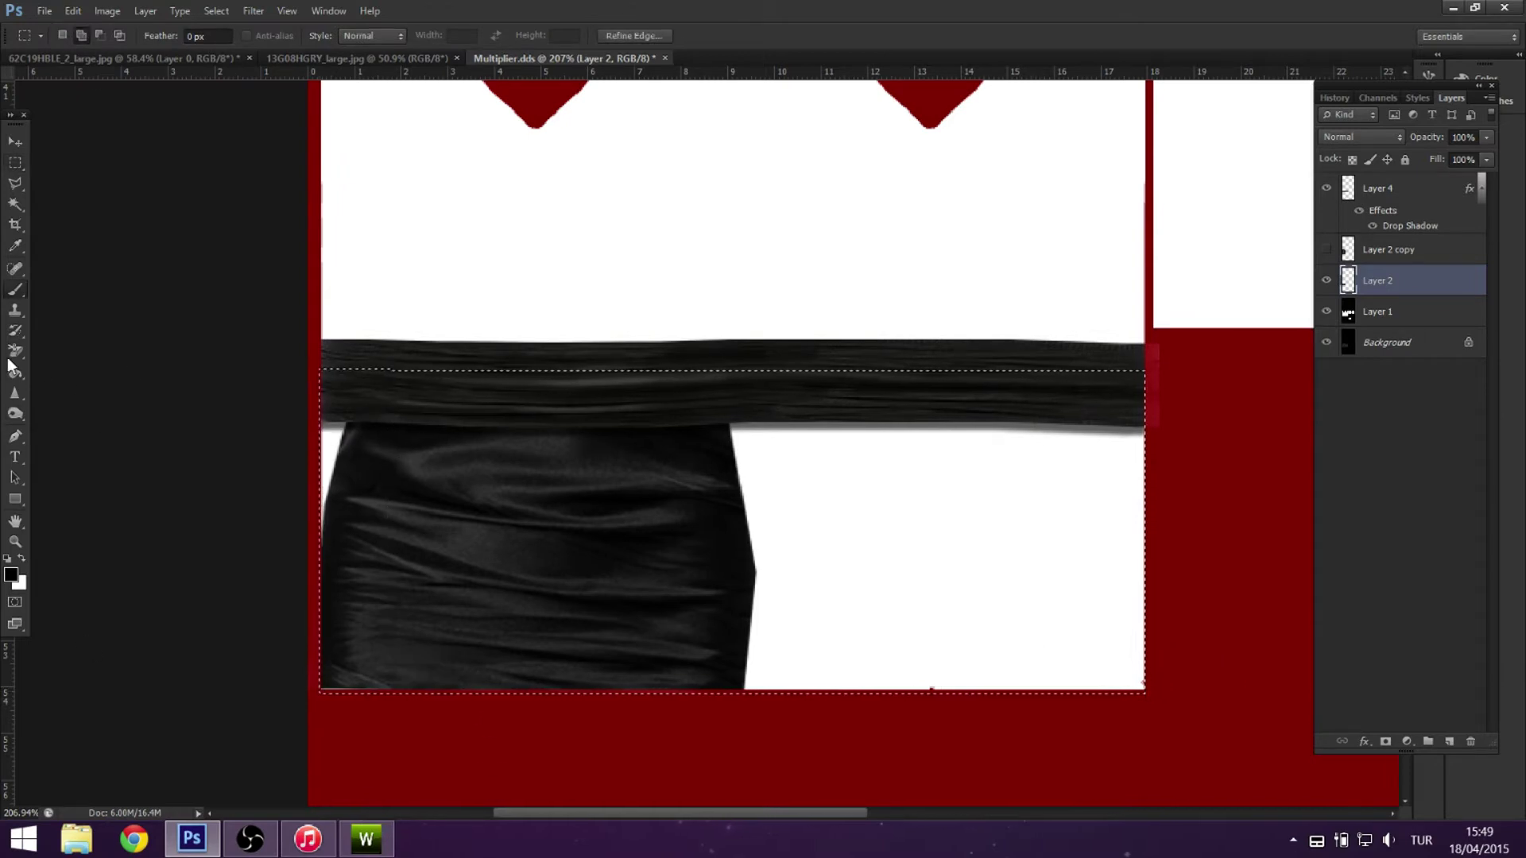
{"action": "key", "text": "b"}
{"action": "left_click", "coordinate": [80, 37]}
{"action": "left_click_drag", "start_coordinate": [107, 95], "coordinate": [119, 95]}
{"action": "left_click_drag", "start_coordinate": [334, 449], "coordinate": [312, 668]}
{"action": "mouse_move", "coordinate": [779, 477]}
{"action": "left_mouse_down"}
{"action": "mouse_move", "coordinate": [937, 310]}
{"action": "mouse_move", "coordinate": [927, 374]}
{"action": "mouse_move", "coordinate": [1001, 497]}
{"action": "mouse_move", "coordinate": [1048, 787]}
{"action": "left_mouse_up"}
Duplicate the selected skirt area onto a new layer, flip it horizontally and place it over the back panel.
{"action": "key", "text": "ctrl+j"}
{"action": "right_click", "coordinate": [746, 404]}
{"action": "key", "text": "Escape"}
{"action": "key", "text": "ctrl+t"}
{"action": "right_click", "coordinate": [838, 450]}
{"action": "left_click", "coordinate": [906, 707]}
{"action": "key", "text": "v"}
{"action": "key", "text": "Return"}
{"action": "left_click_drag", "start_coordinate": [1005, 426], "coordinate": [932, 725]}
Remove the part of the mirrored skirt copy that overlaps the front panel, then deselect.
{"action": "key", "text": "m"}
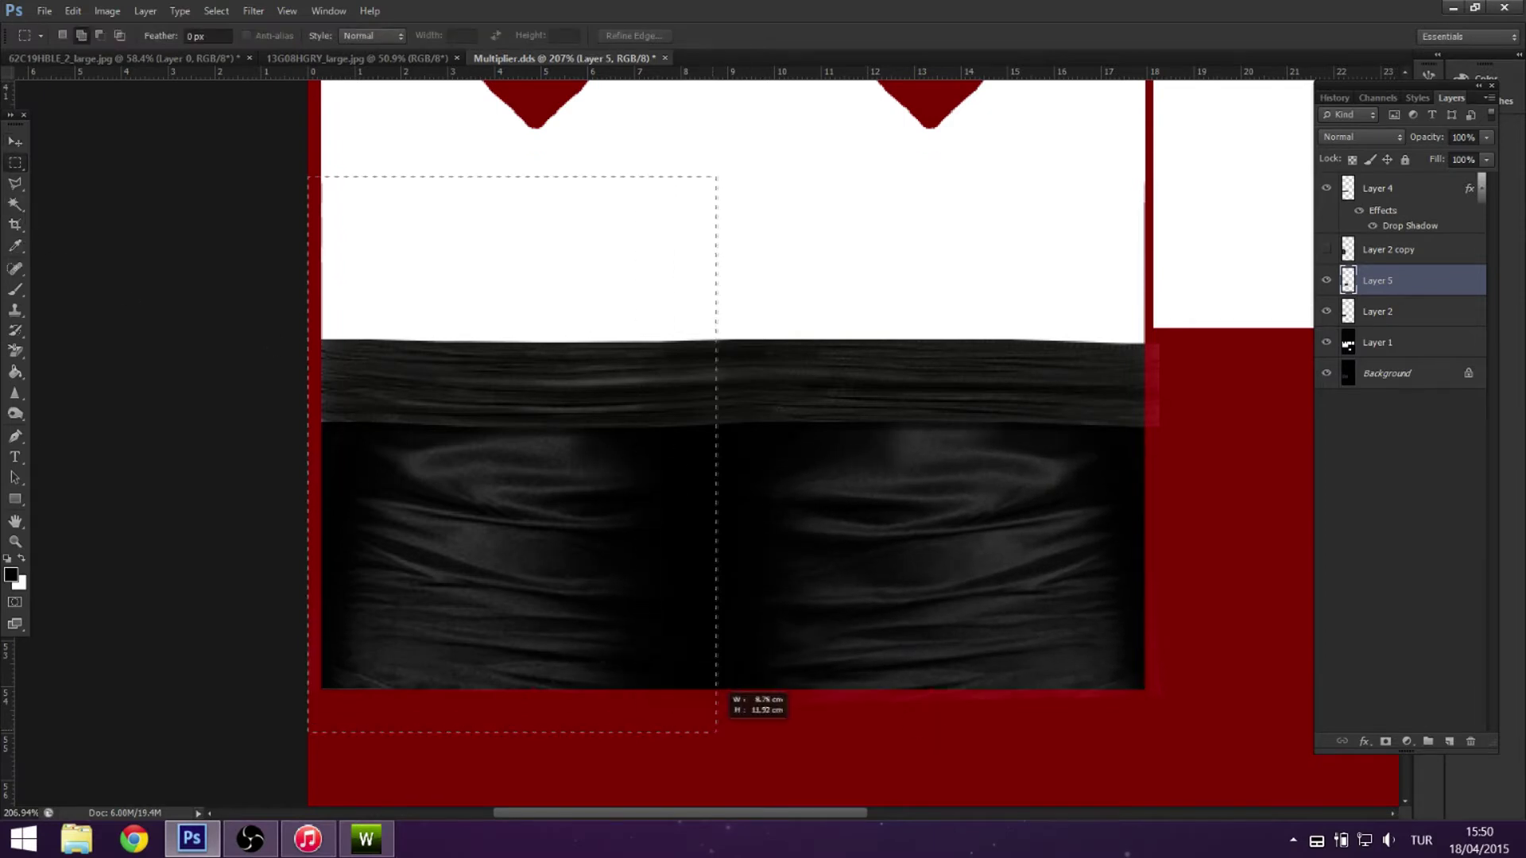
{"action": "left_click_drag", "start_coordinate": [713, 731], "coordinate": [718, 731]}
{"action": "left_click", "coordinate": [361, 165]}
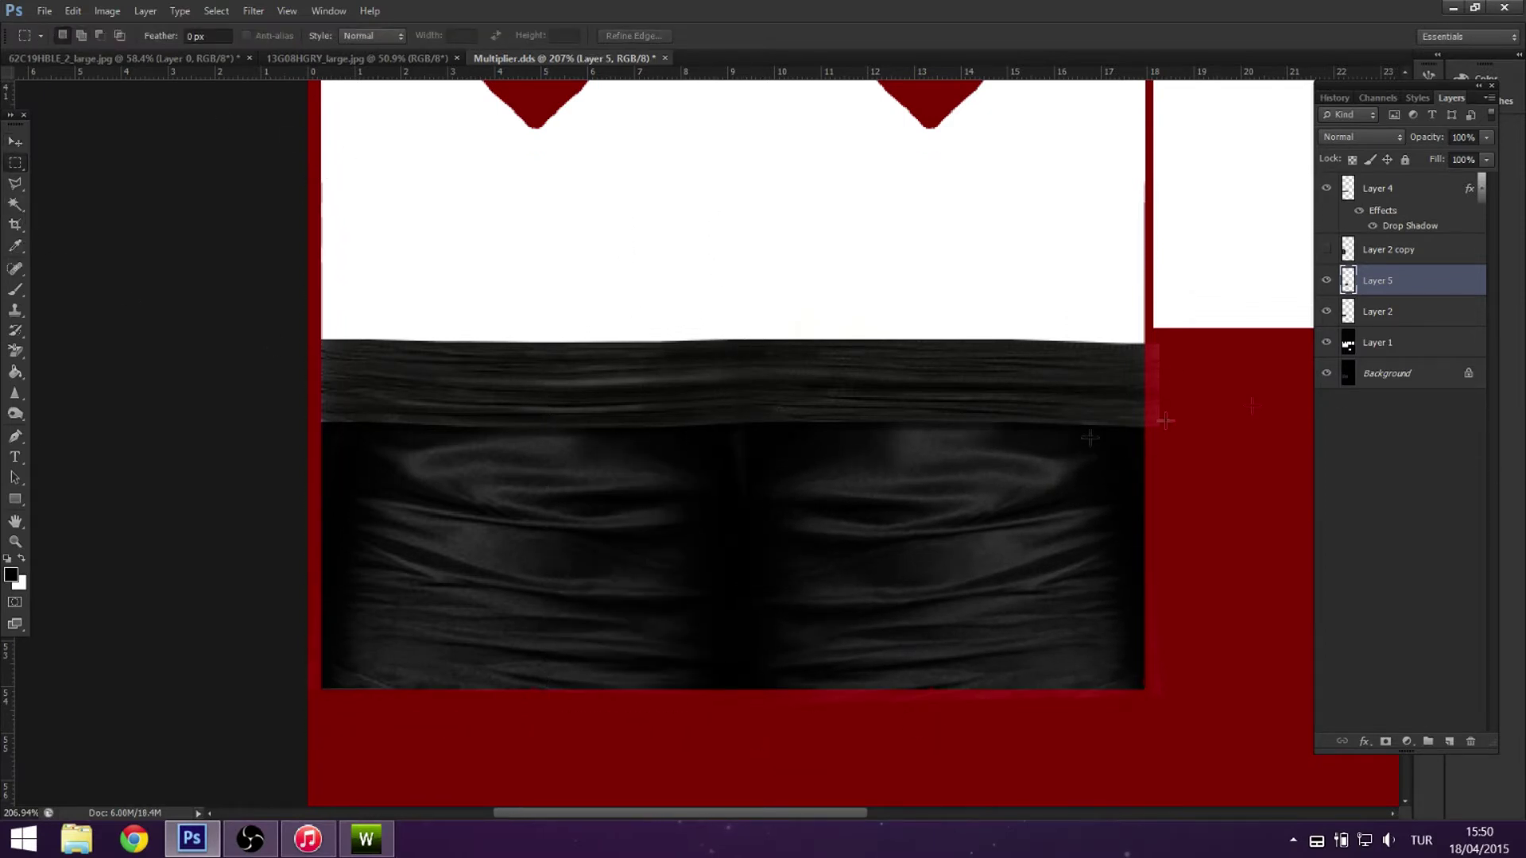
Clone satin folds over the dark centre where the front and back skirt halves meet, using a size 62 stamp at 55% opacity.
{"action": "key", "text": "s"}
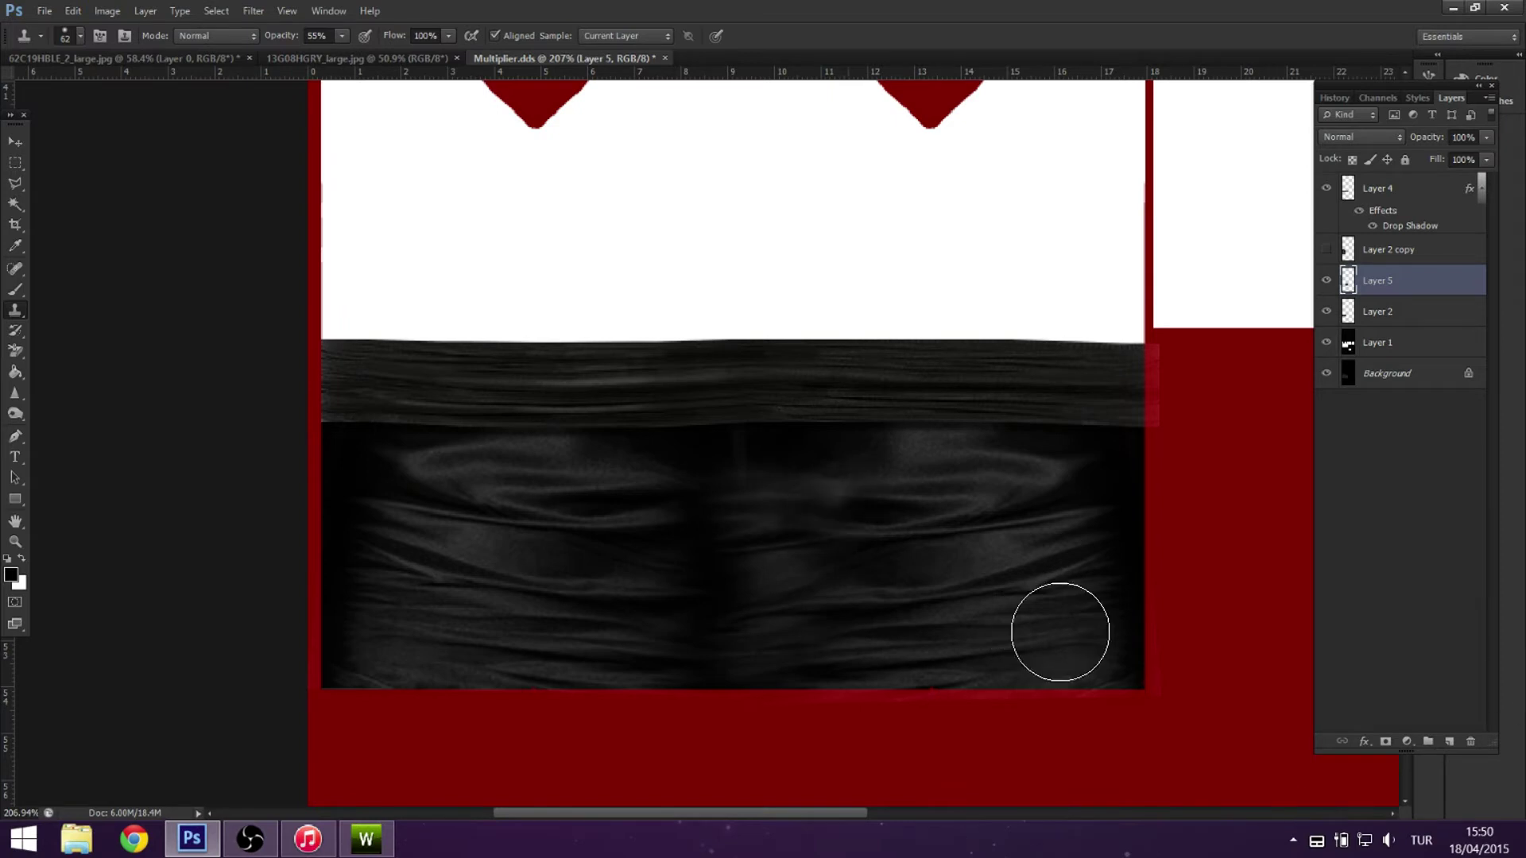
{"action": "scroll", "coordinate": [1213, 698], "scroll_direction": "left", "scroll_amount": 1}
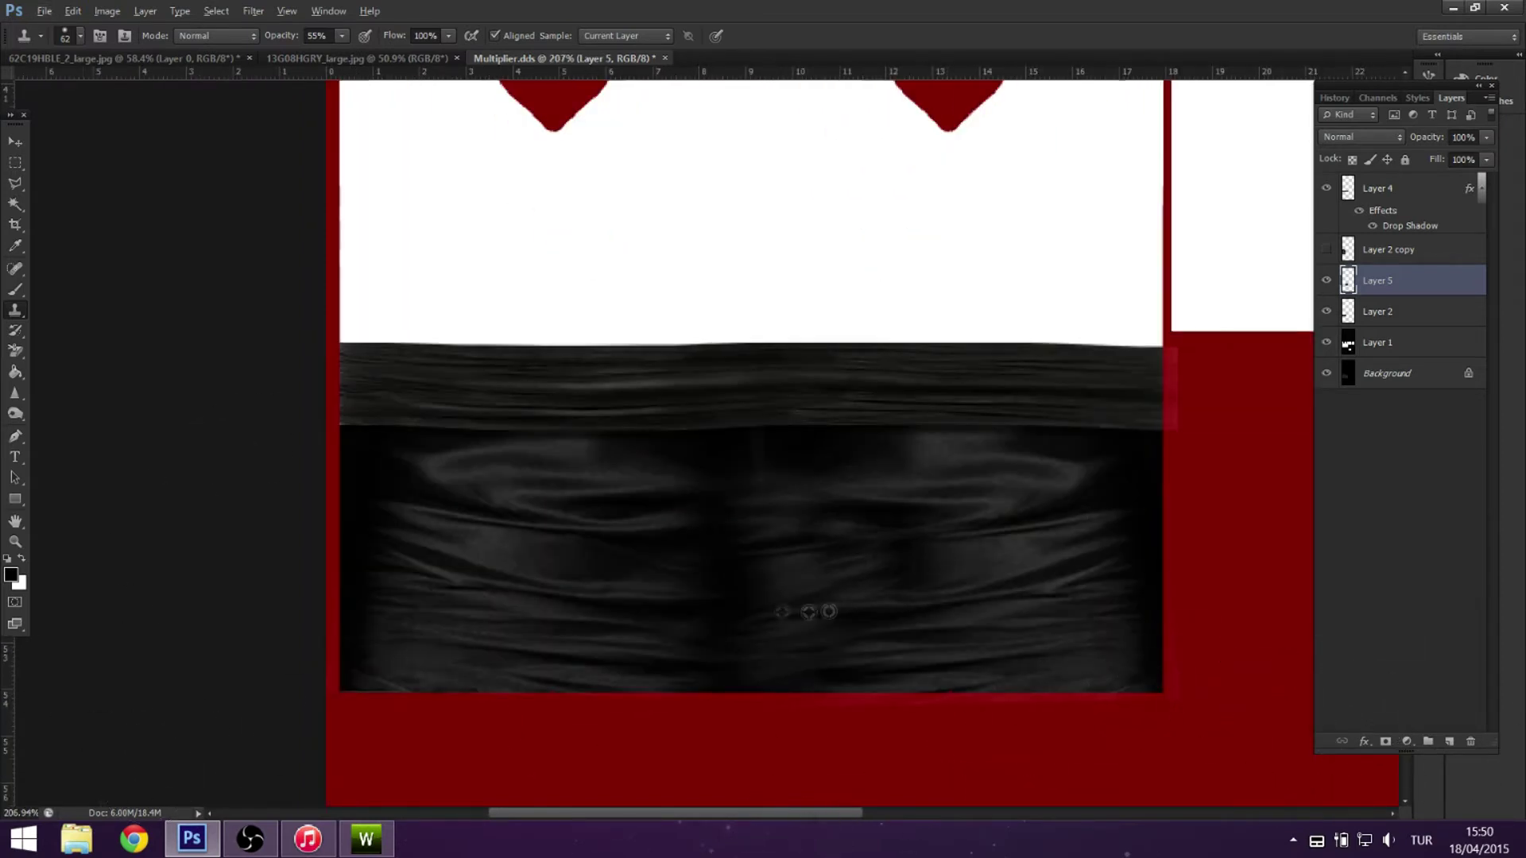
{"action": "scroll", "coordinate": [808, 611], "scroll_direction": "down", "scroll_amount": 1}
{"action": "scroll", "coordinate": [914, 658], "scroll_direction": "down", "scroll_amount": 1}
{"action": "key", "text": "alt+bracketleft"}
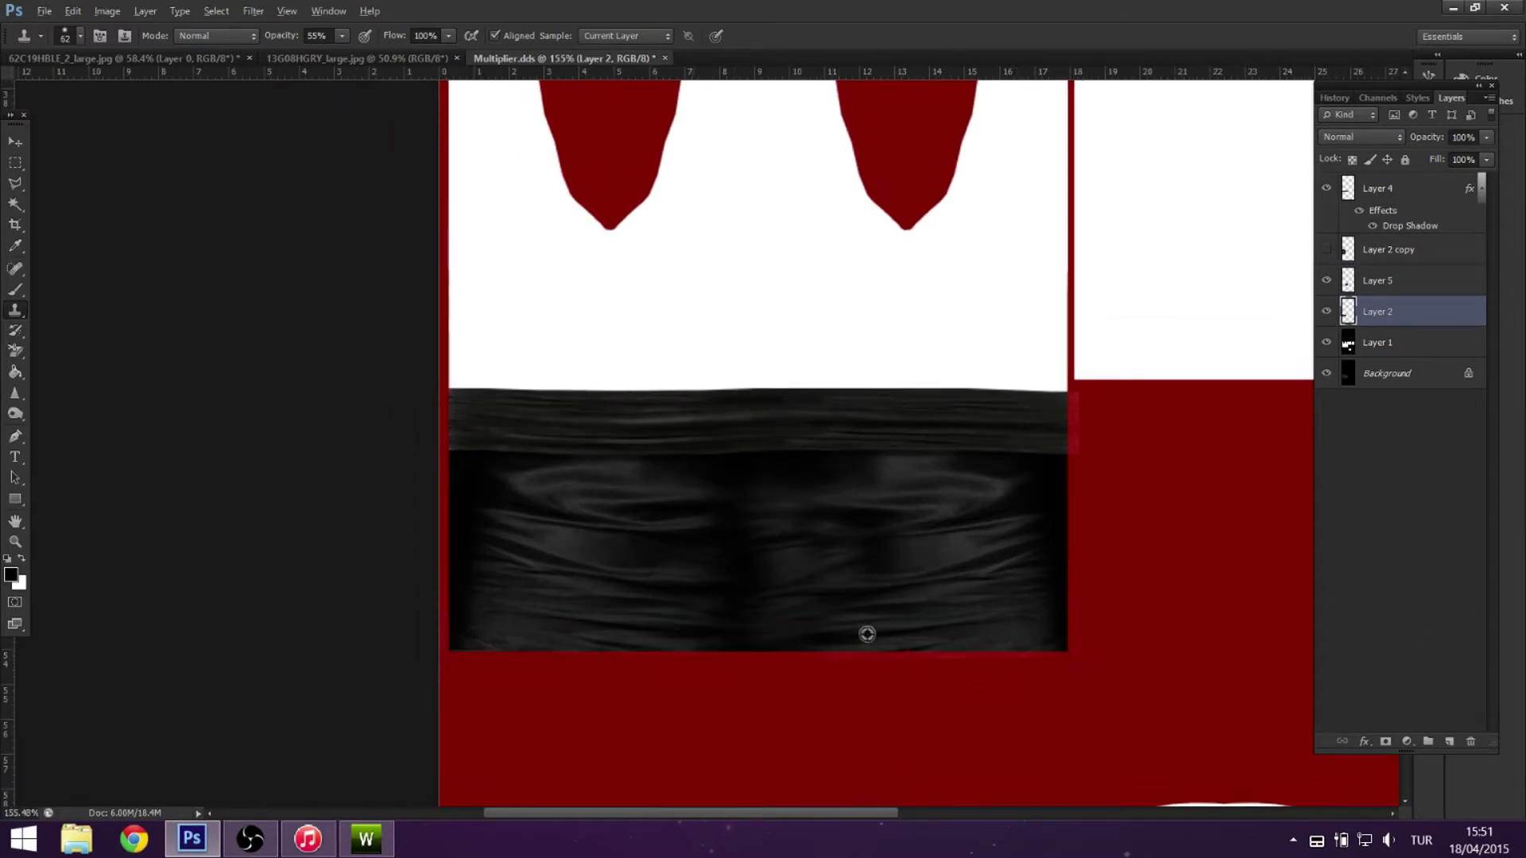
{"action": "scroll", "coordinate": [826, 683], "scroll_direction": "up", "scroll_amount": 1}
{"action": "scroll", "coordinate": [402, 732], "scroll_direction": "down", "scroll_amount": 2}
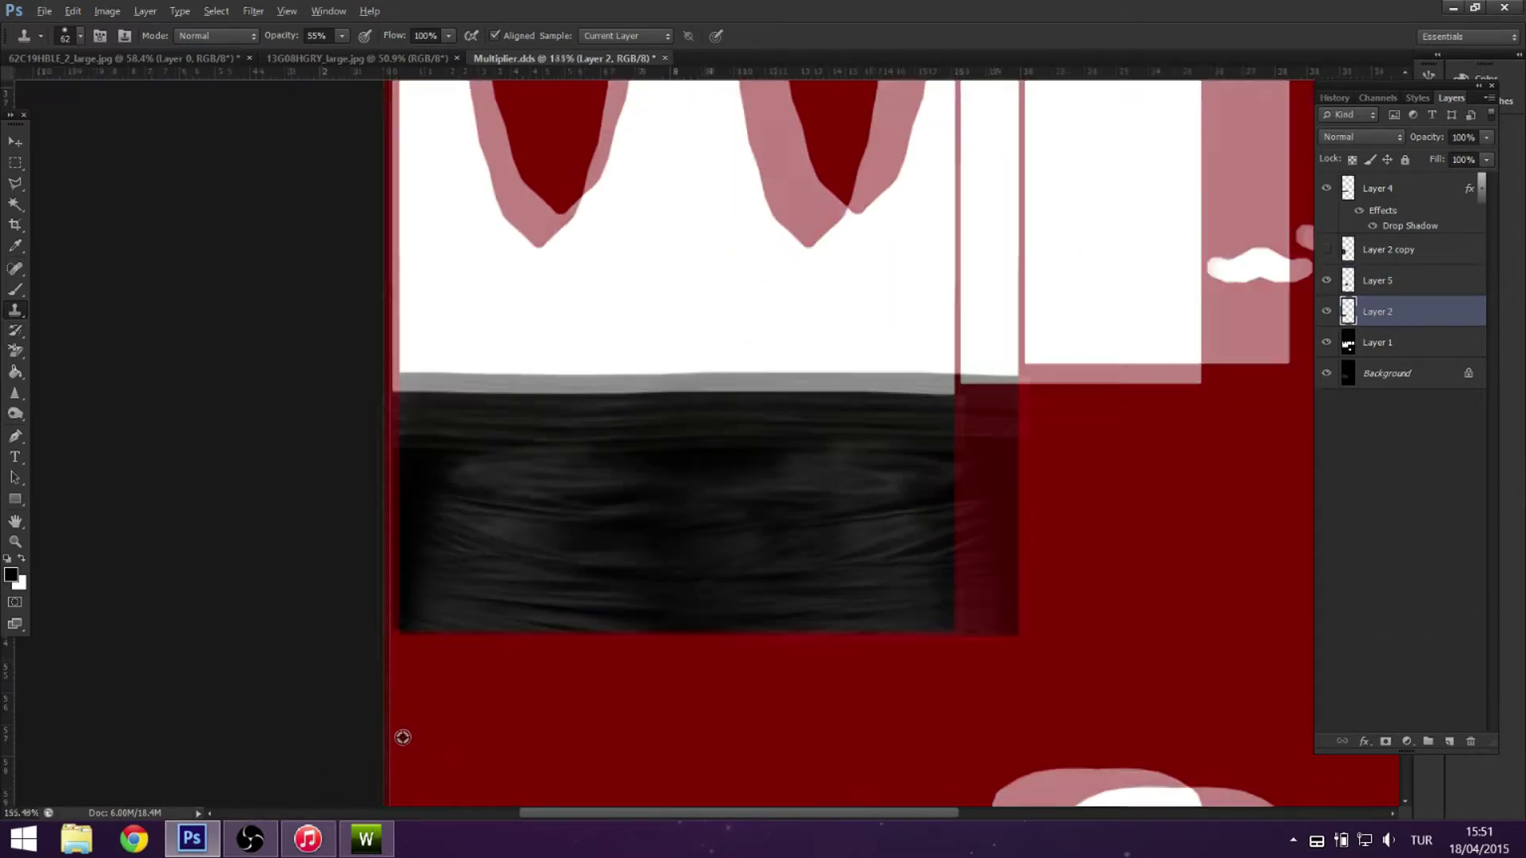
{"action": "scroll", "coordinate": [949, 635], "scroll_direction": "up", "scroll_amount": 1}
{"action": "key", "text": "alt+bracketright"}
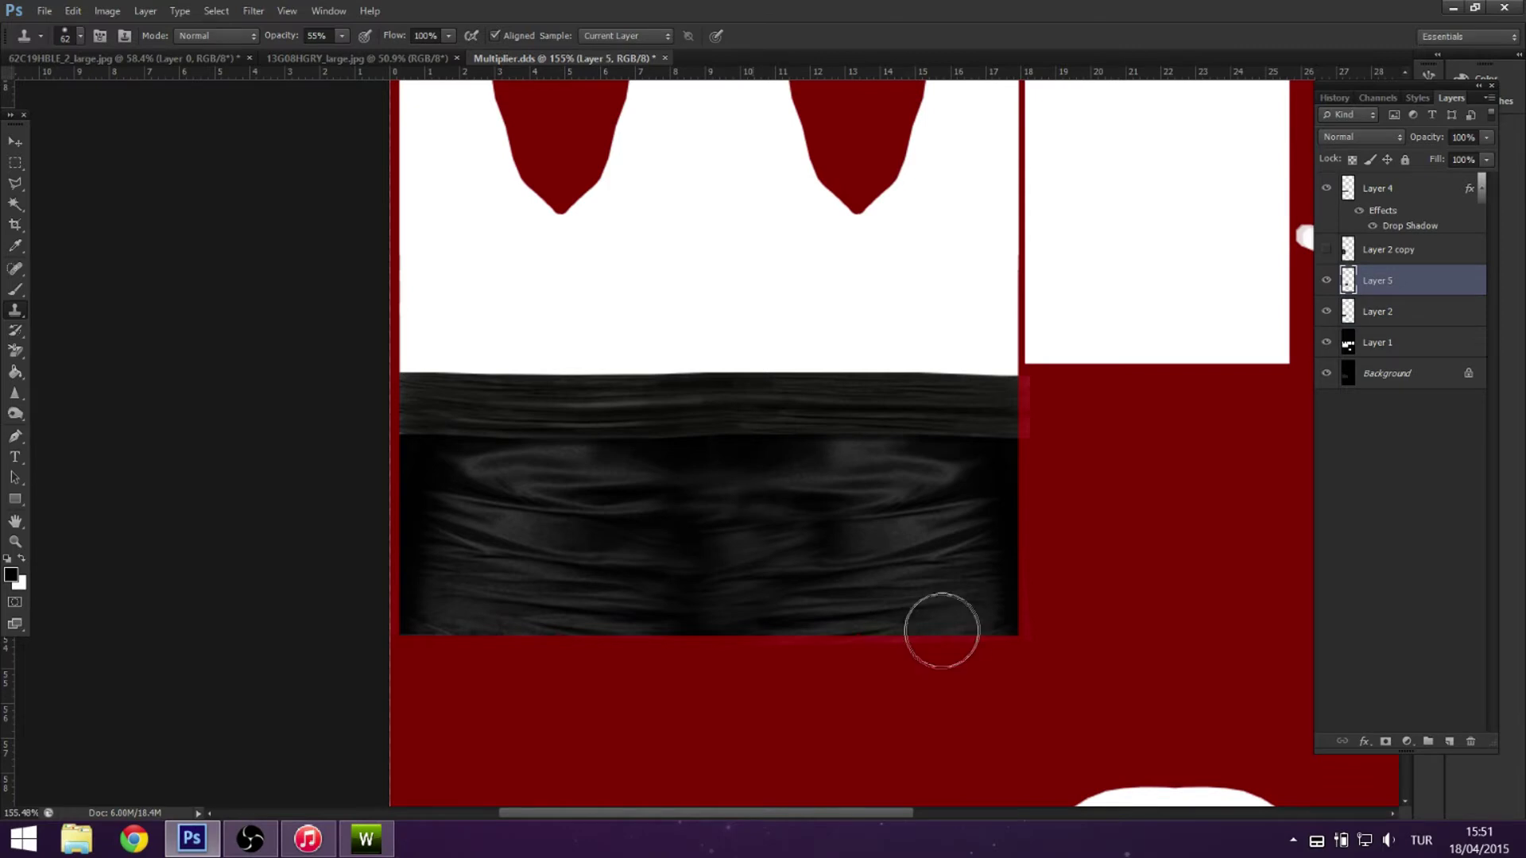
{"action": "scroll", "coordinate": [937, 639], "scroll_direction": "down", "scroll_amount": 1}
{"action": "scroll", "coordinate": [937, 640], "scroll_direction": "up", "scroll_amount": 1}
{"action": "scroll", "coordinate": [201, 718], "scroll_direction": "right", "scroll_amount": 2}
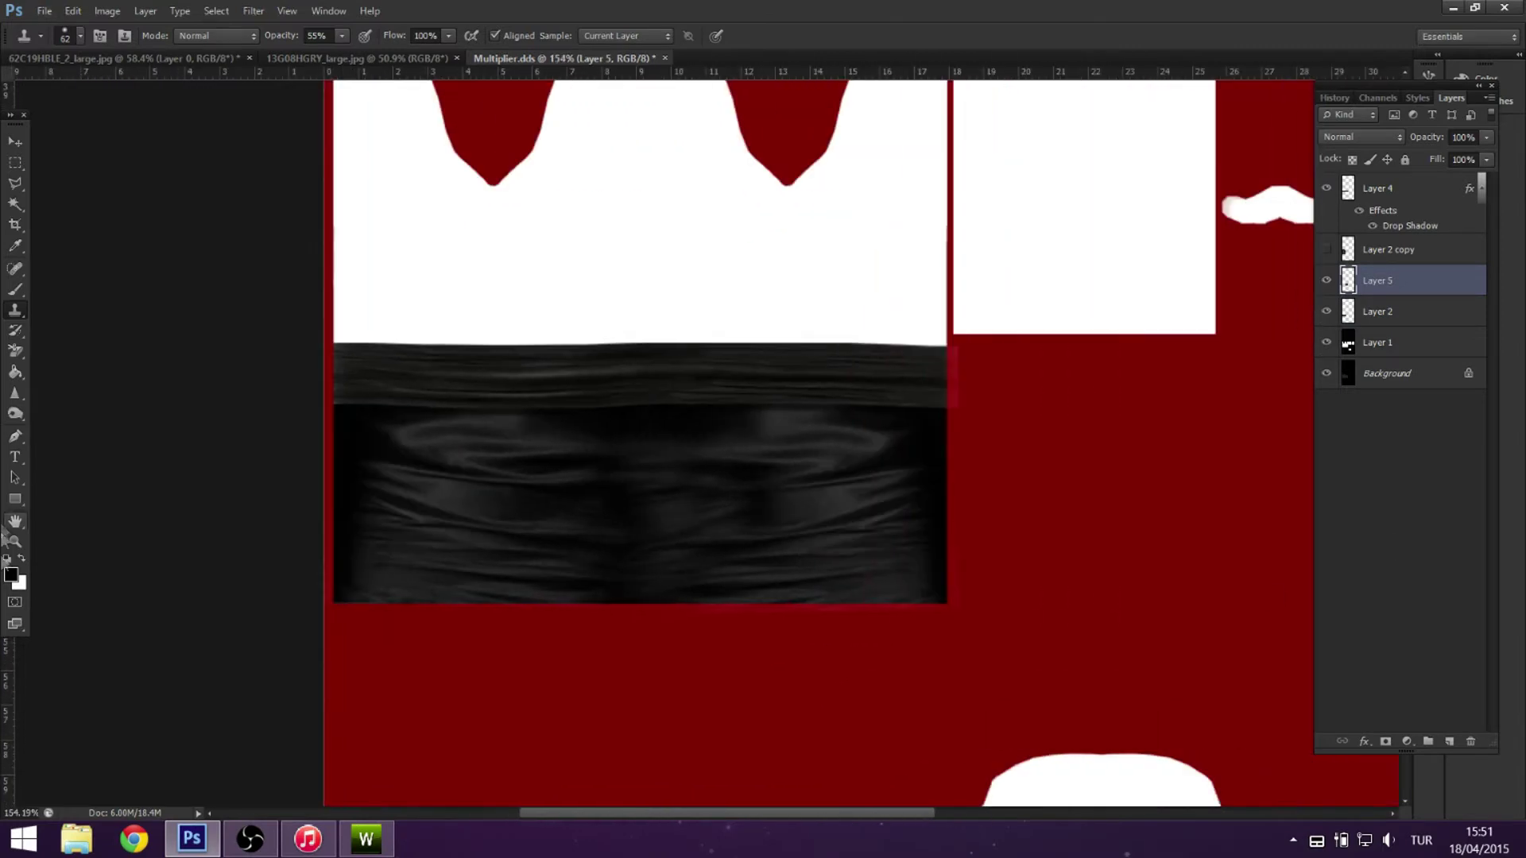
Shade the back skirt on Layer 5 with size 134 brushes, burning at 100% exposure and dodging the fold highlights at 81%.
{"action": "left_click", "coordinate": [15, 413]}
{"action": "left_click", "coordinate": [80, 35]}
{"action": "left_click", "coordinate": [58, 158]}
{"action": "left_click", "coordinate": [770, 520]}
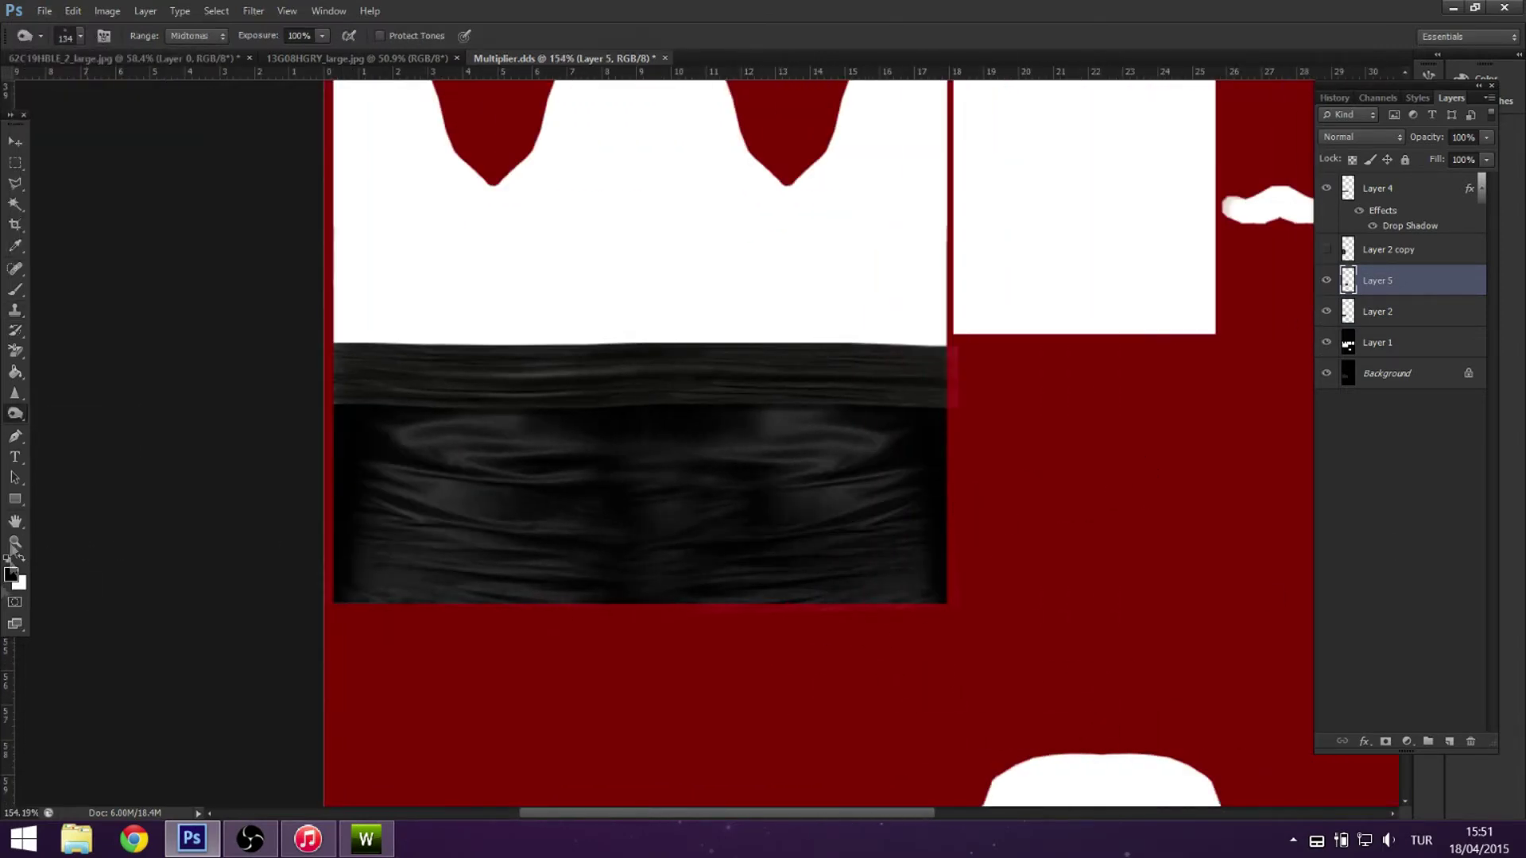
{"action": "right_click", "coordinate": [15, 413]}
{"action": "left_click", "coordinate": [78, 413]}
{"action": "left_click", "coordinate": [80, 36]}
{"action": "left_click", "coordinate": [58, 159]}
{"action": "left_click", "coordinate": [1019, 503]}
{"action": "left_click_drag", "start_coordinate": [834, 454], "coordinate": [845, 501]}
{"action": "mouse_move", "coordinate": [721, 491]}
{"action": "left_mouse_down"}
{"action": "mouse_move", "coordinate": [708, 499]}
{"action": "mouse_move", "coordinate": [693, 477]}
{"action": "left_mouse_up"}
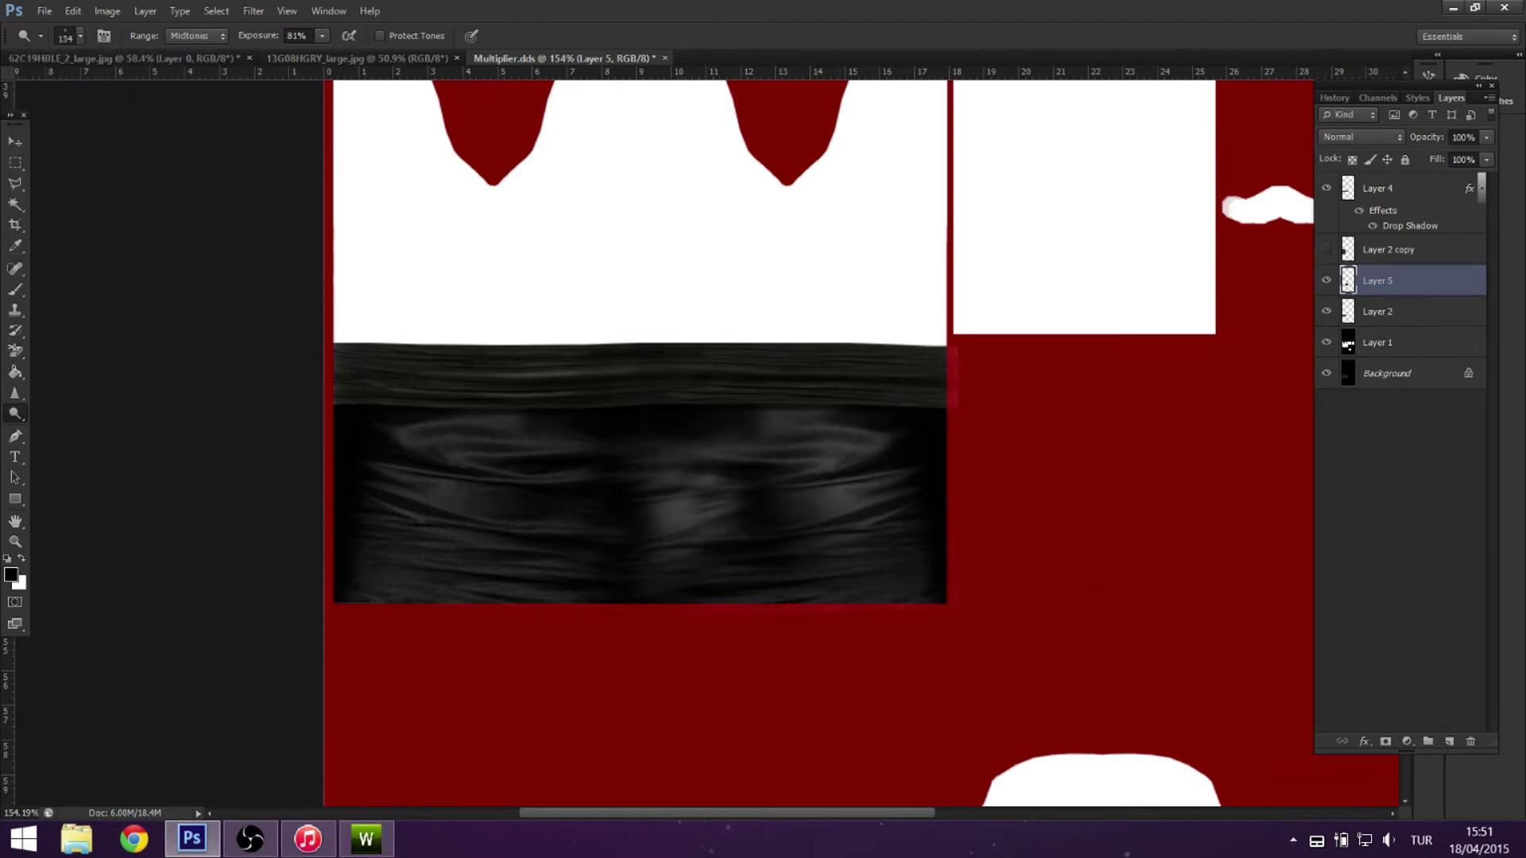
Strengthen the highlights and shadows of the front skirt folds on Layer 2 with the Dodge and Burn tools.
{"action": "key", "text": "alt+bracketleft"}
{"action": "right_click", "coordinate": [15, 413]}
{"action": "left_click", "coordinate": [77, 429]}
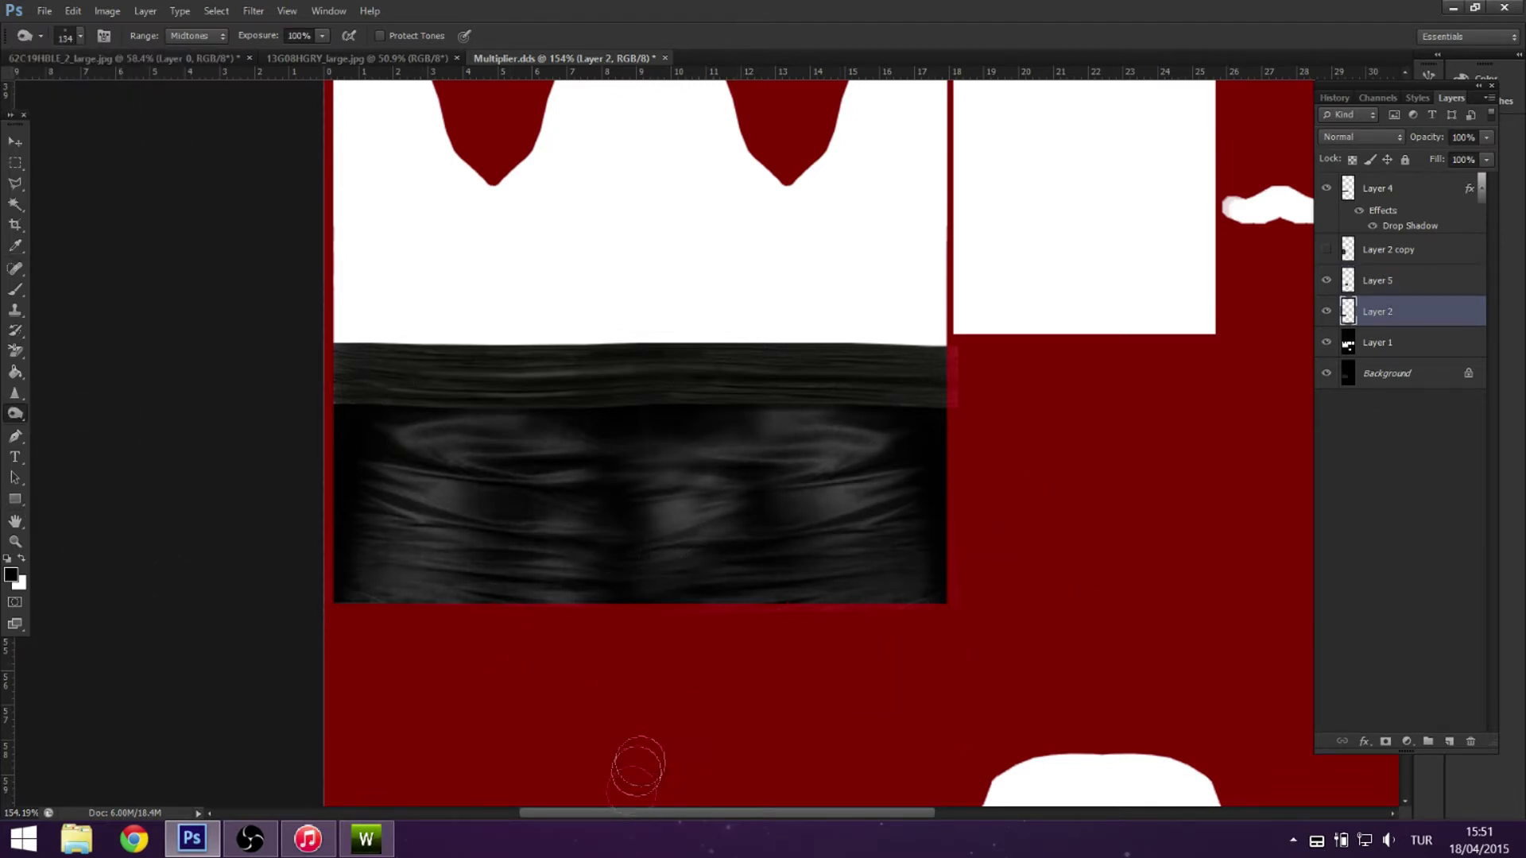
{"action": "scroll", "coordinate": [427, 448], "scroll_direction": "down", "scroll_amount": 5}
{"action": "scroll", "coordinate": [405, 406], "scroll_direction": "up", "scroll_amount": 5}
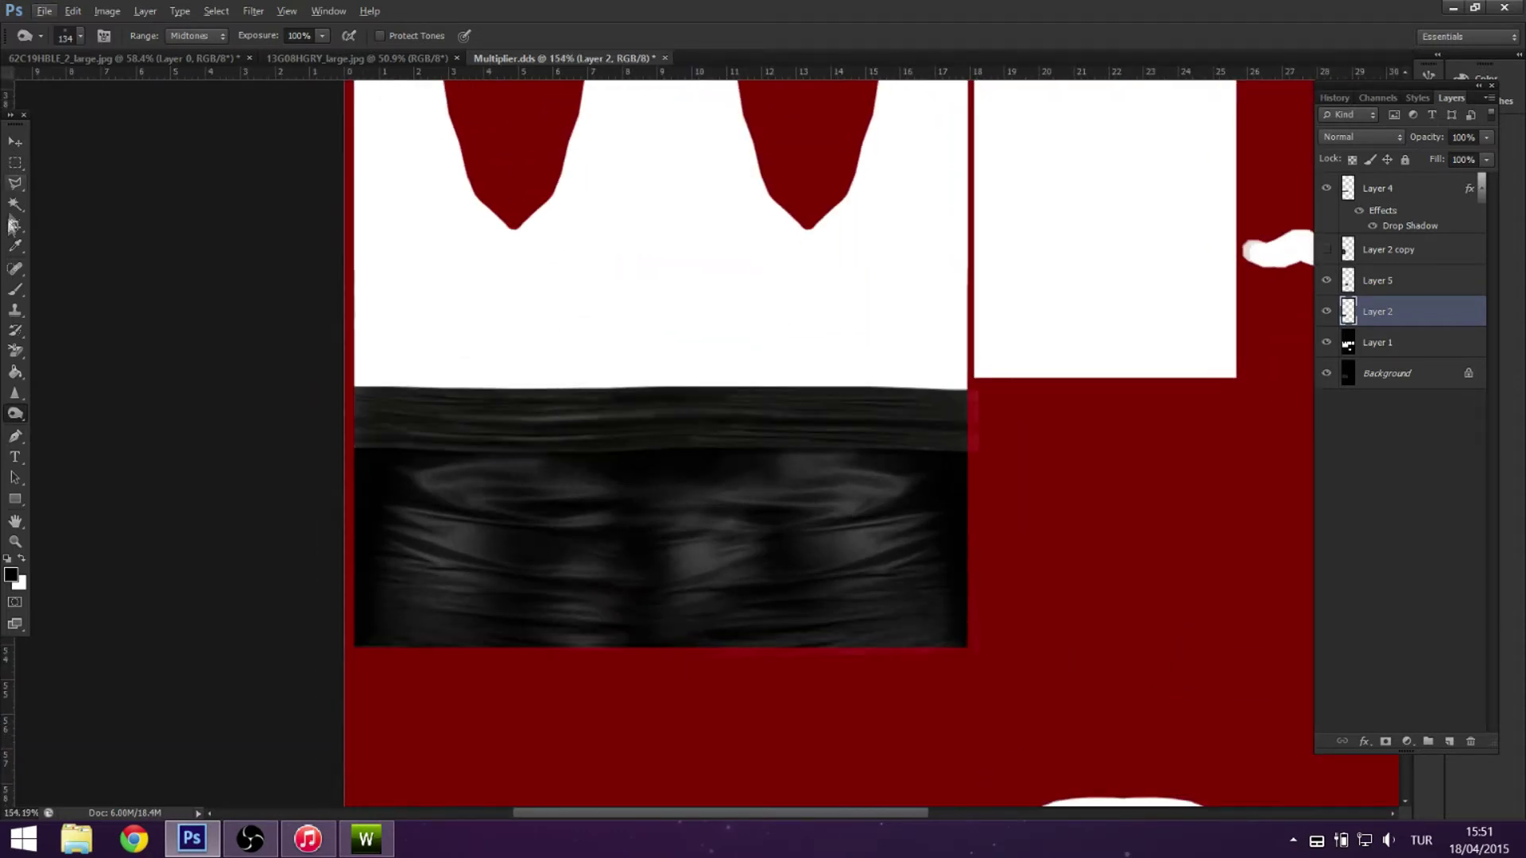
Merge Layer 5 and Layer 2 into one skirt layer.
{"action": "left_click", "coordinate": [15, 162]}
{"action": "left_click", "coordinate": [1402, 281], "text": "ctrl"}
{"action": "right_click", "coordinate": [1402, 285]}
{"action": "left_click", "coordinate": [1302, 613]}
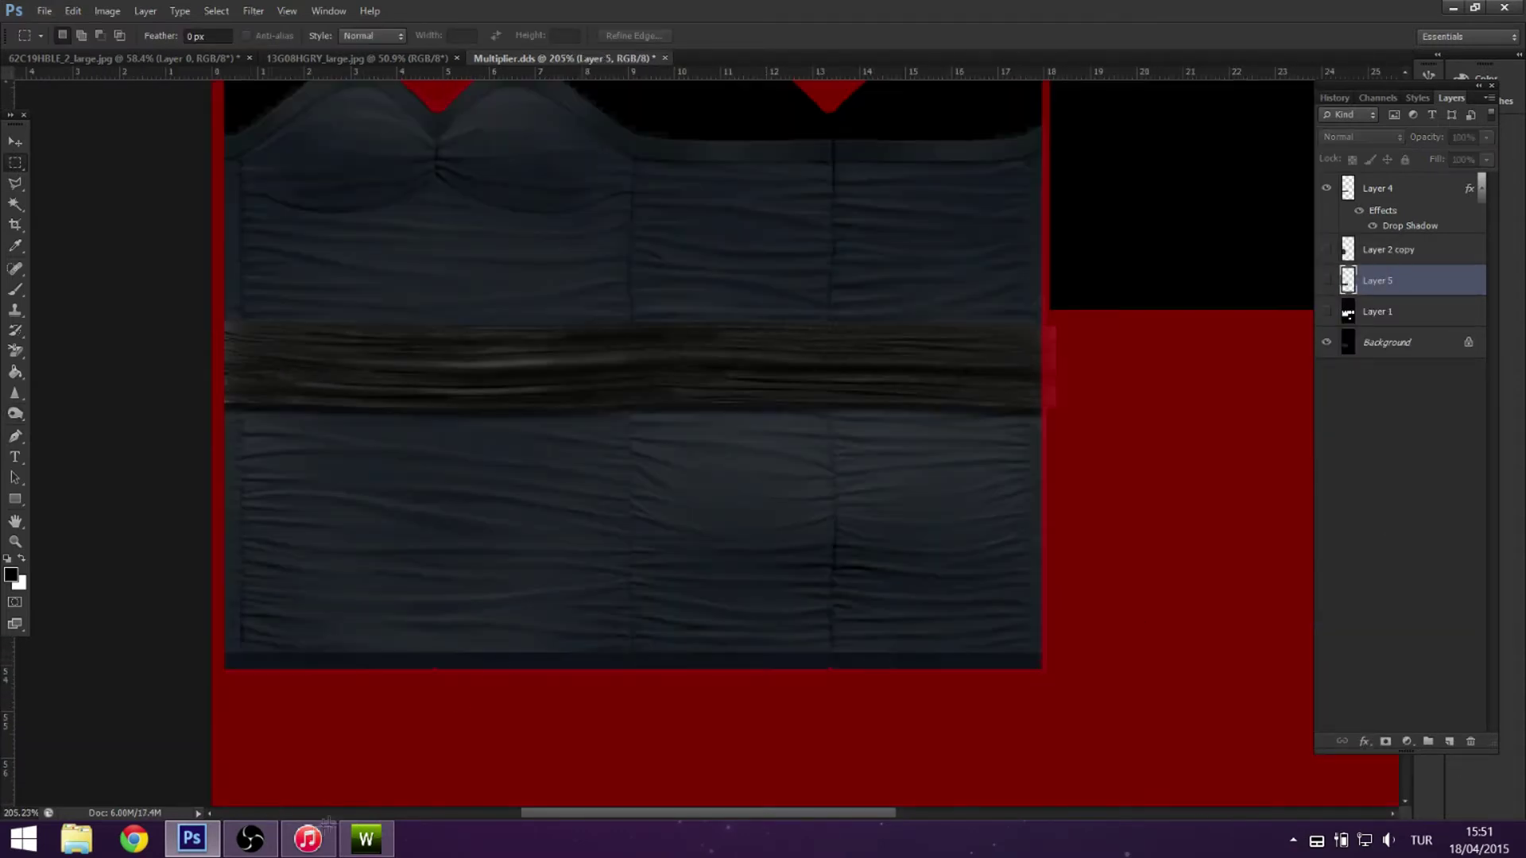
Paste the copied seam lines as a new layer and style them with Bevel & Emboss, Inner Glow and Drop Shadow effects.
{"action": "key", "text": "ctrl+v"}
{"action": "left_click", "coordinate": [1409, 97]}
{"action": "scroll", "coordinate": [1391, 413], "scroll_direction": "down", "scroll_amount": 10}
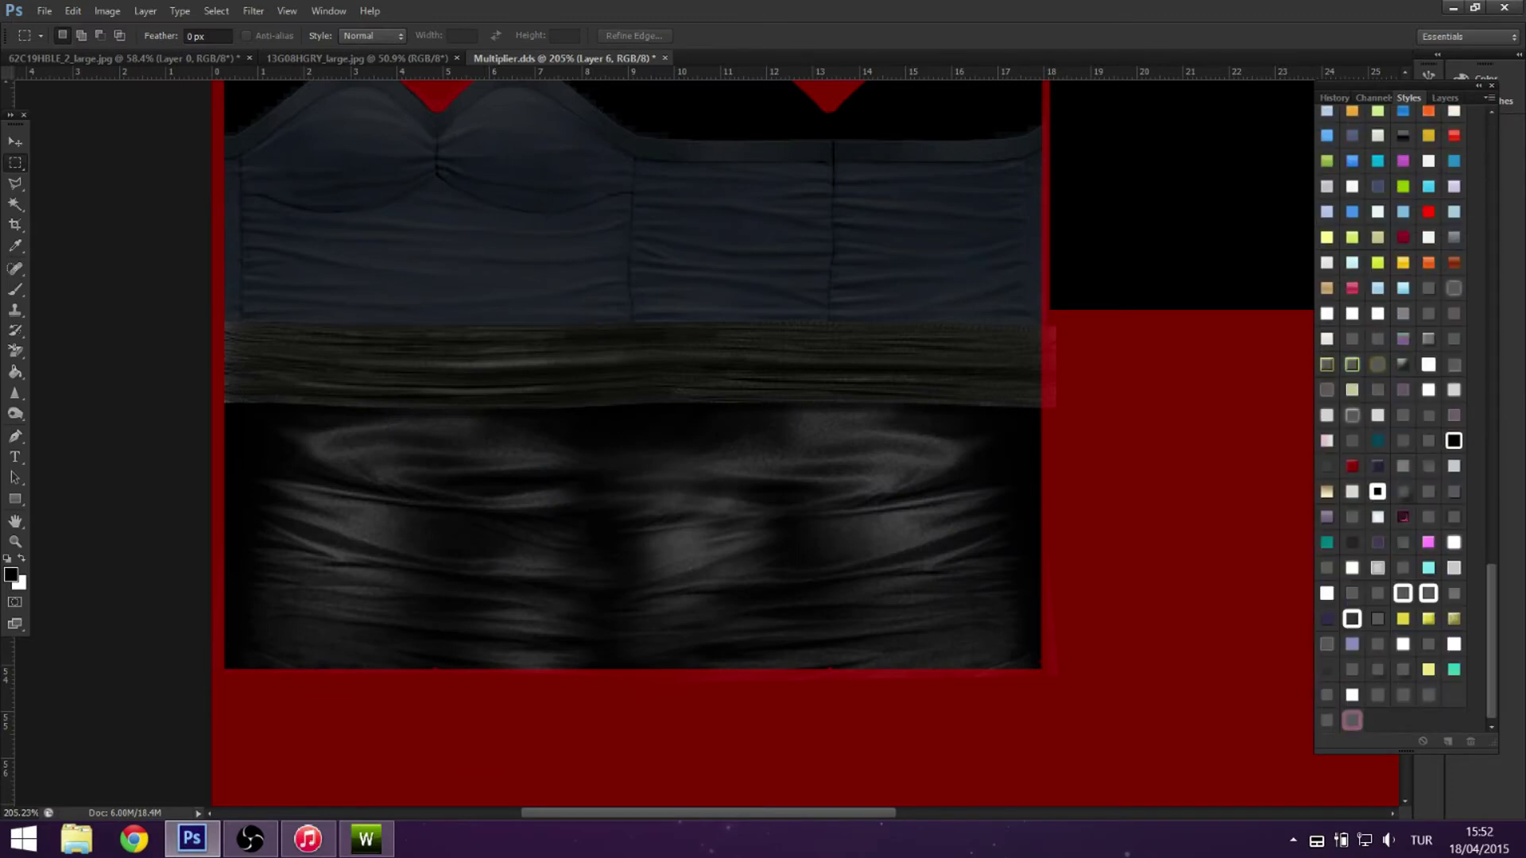
{"action": "right_click", "coordinate": [1046, 558]}
{"action": "left_click", "coordinate": [1174, 446]}
{"action": "left_click", "coordinate": [939, 265]}
{"action": "left_click", "coordinate": [928, 353]}
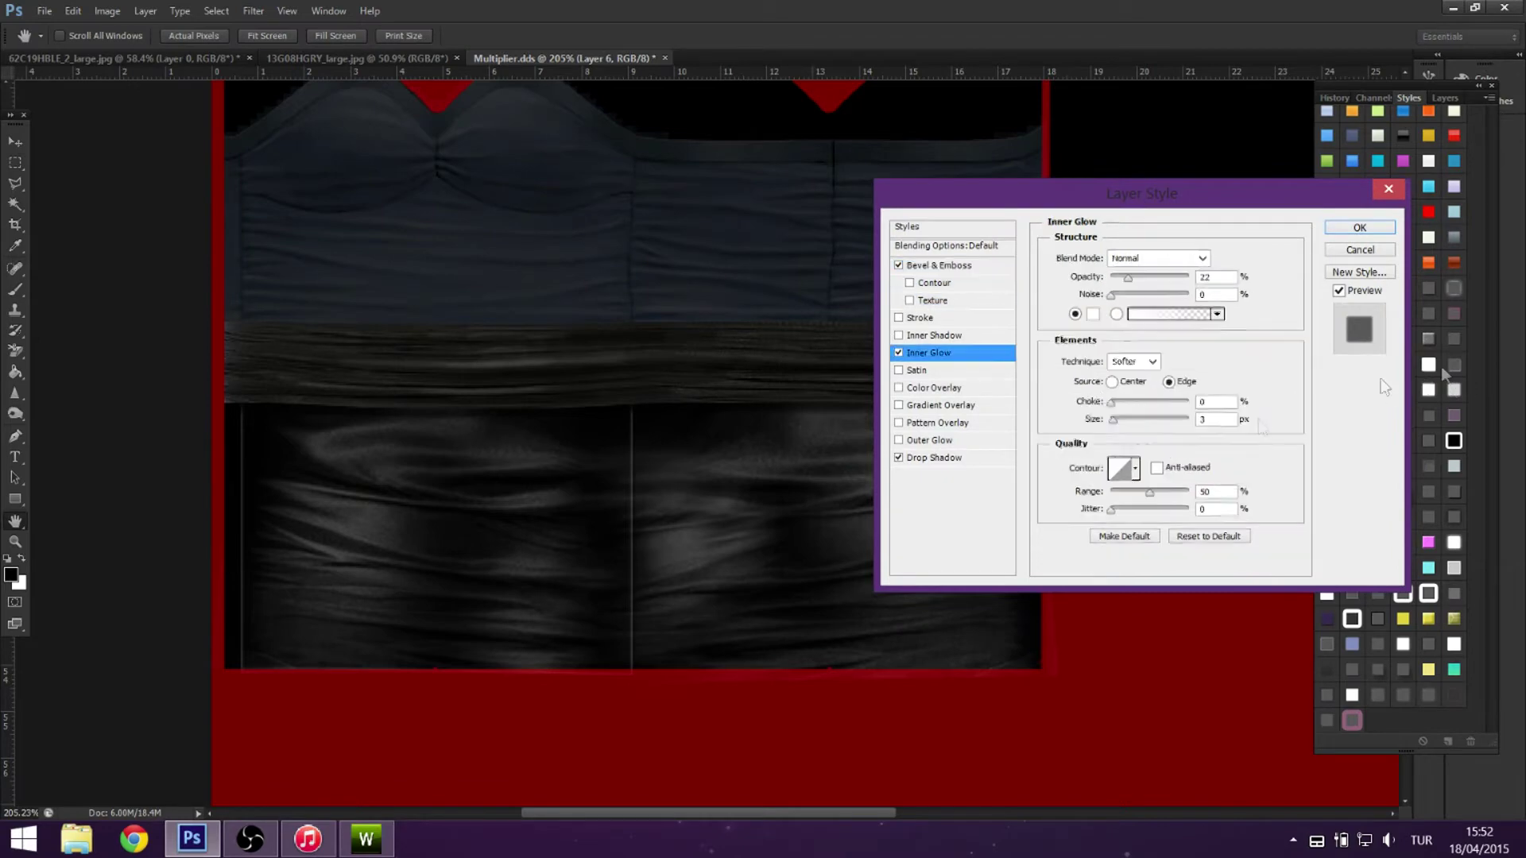
{"action": "left_click", "coordinate": [934, 458]}
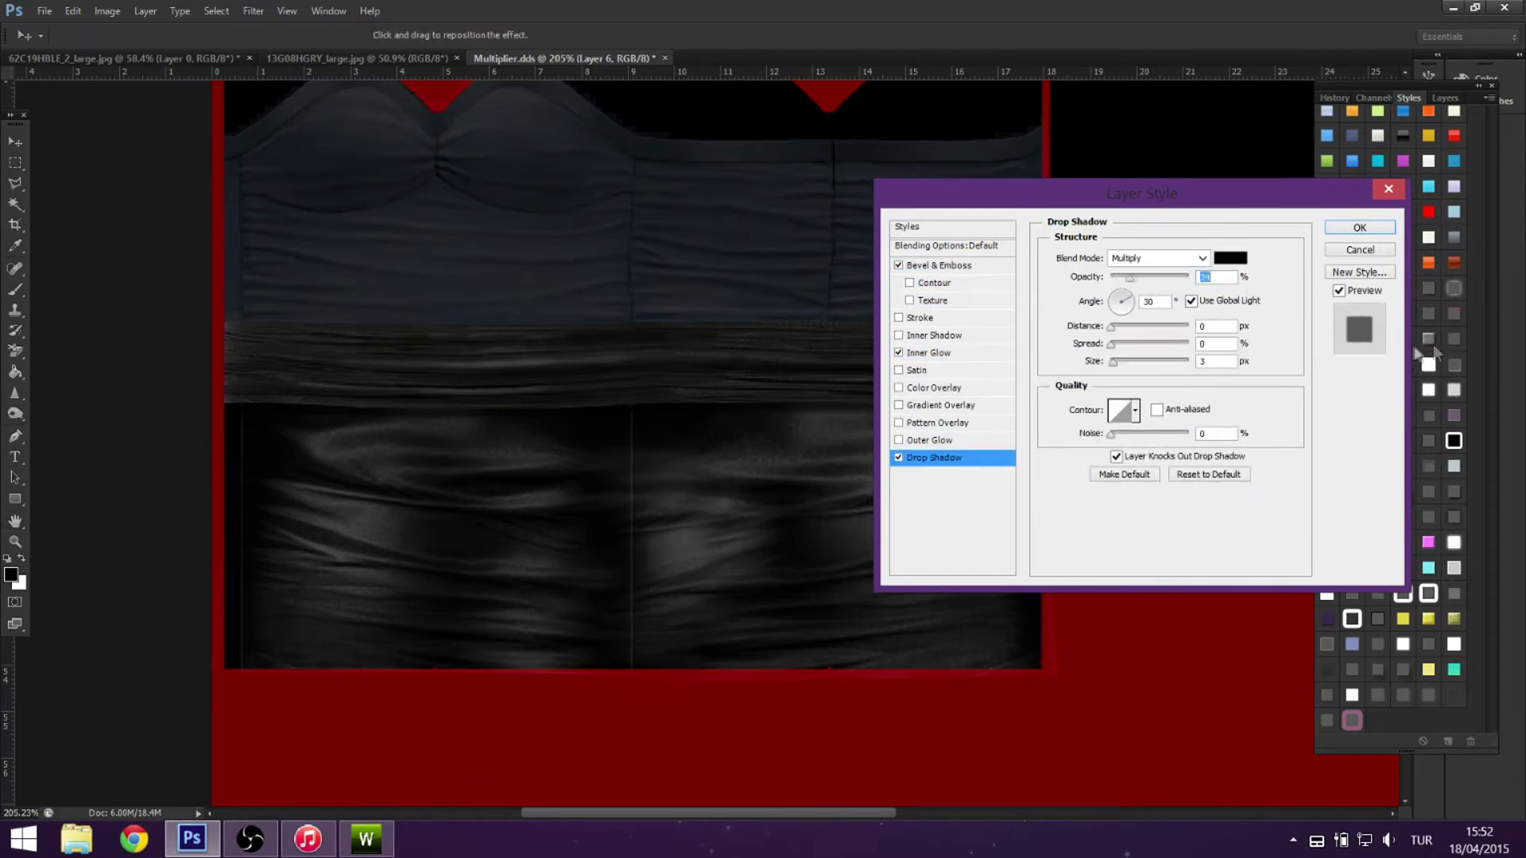
{"action": "left_click", "coordinate": [1360, 227]}
{"action": "scroll", "coordinate": [664, 545], "scroll_direction": "down", "scroll_amount": 9}
{"action": "scroll", "coordinate": [657, 579], "scroll_direction": "up", "scroll_amount": 7}
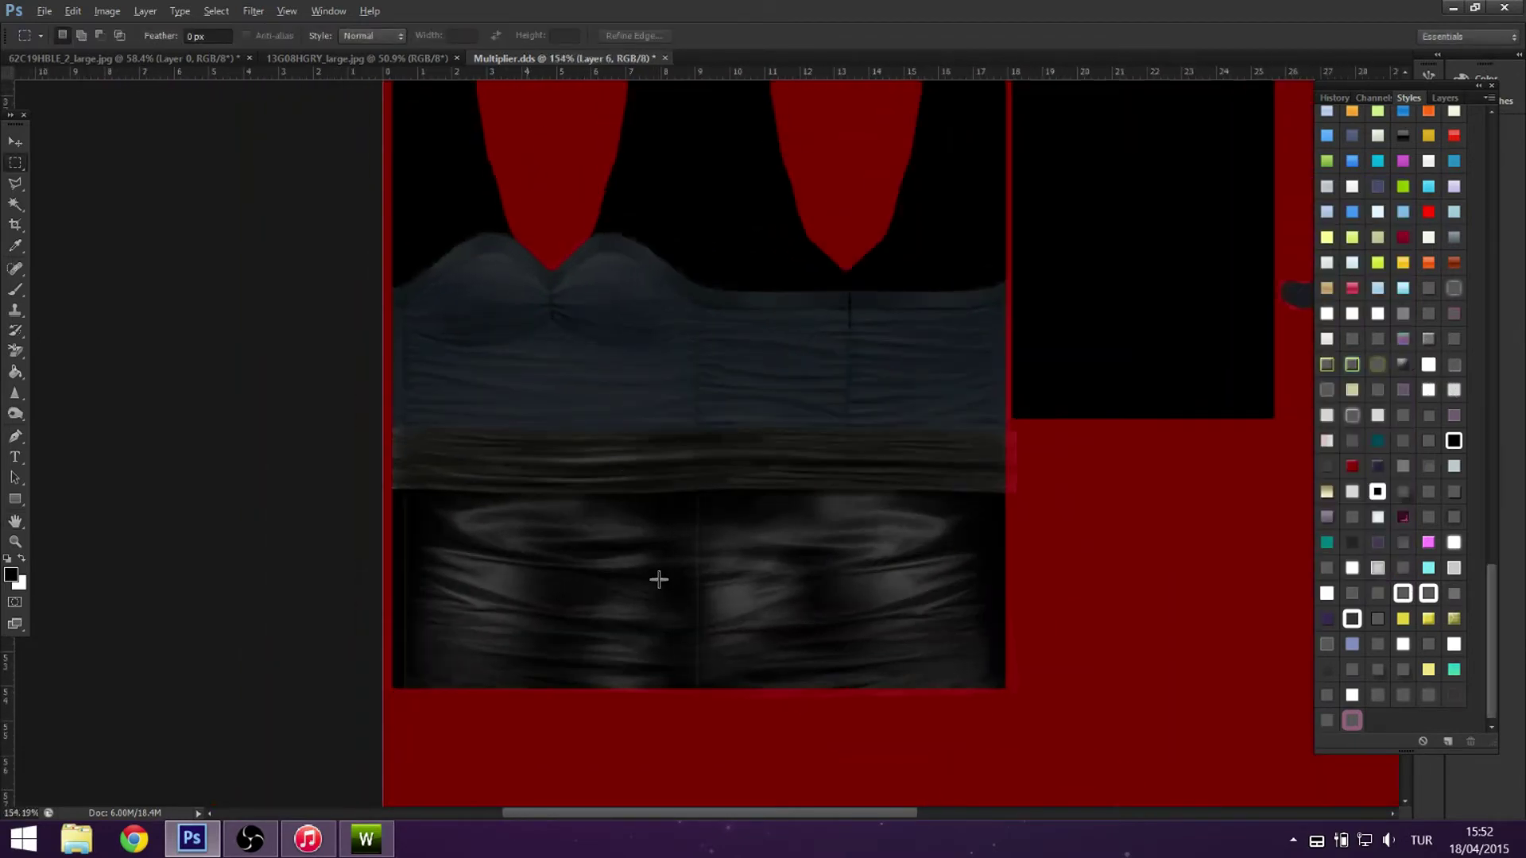
Recolour the waistband on Layer 4 with a dark blue Color Overlay in Color blend mode.
{"action": "left_click", "coordinate": [1445, 98]}
{"action": "scroll", "coordinate": [863, 628], "scroll_direction": "up", "scroll_amount": 1}
{"action": "left_click", "coordinate": [366, 839]}
{"action": "left_click", "coordinate": [366, 839]}
{"action": "left_click", "coordinate": [1378, 189]}
{"action": "right_click", "coordinate": [658, 459]}
{"action": "left_click", "coordinate": [734, 469]}
{"action": "left_click", "coordinate": [934, 387]}
{"action": "left_click", "coordinate": [1157, 255]}
{"action": "left_click", "coordinate": [1144, 722]}
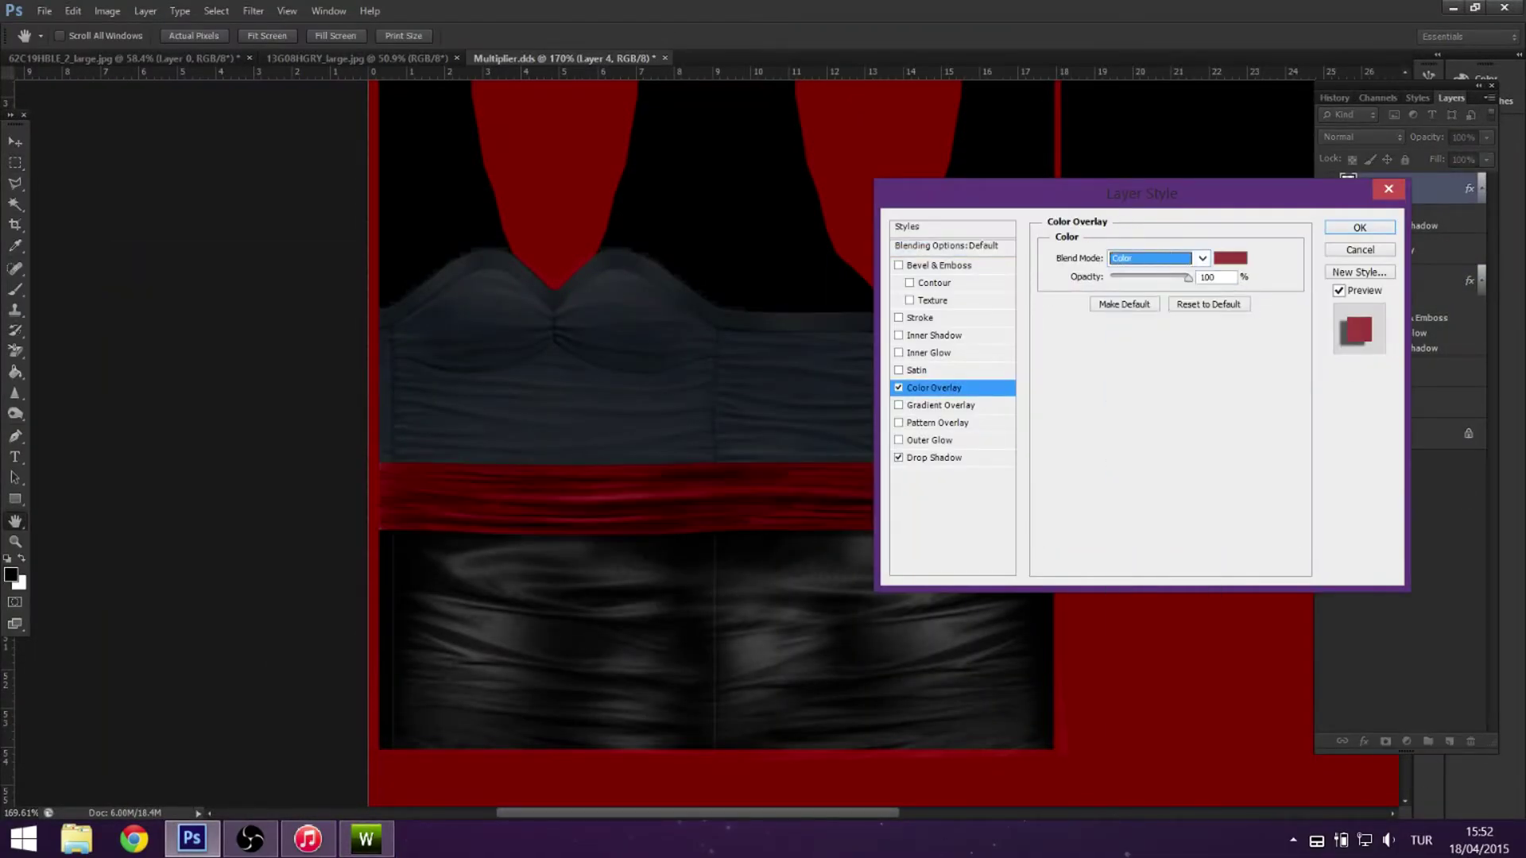
{"action": "left_click", "coordinate": [1201, 260]}
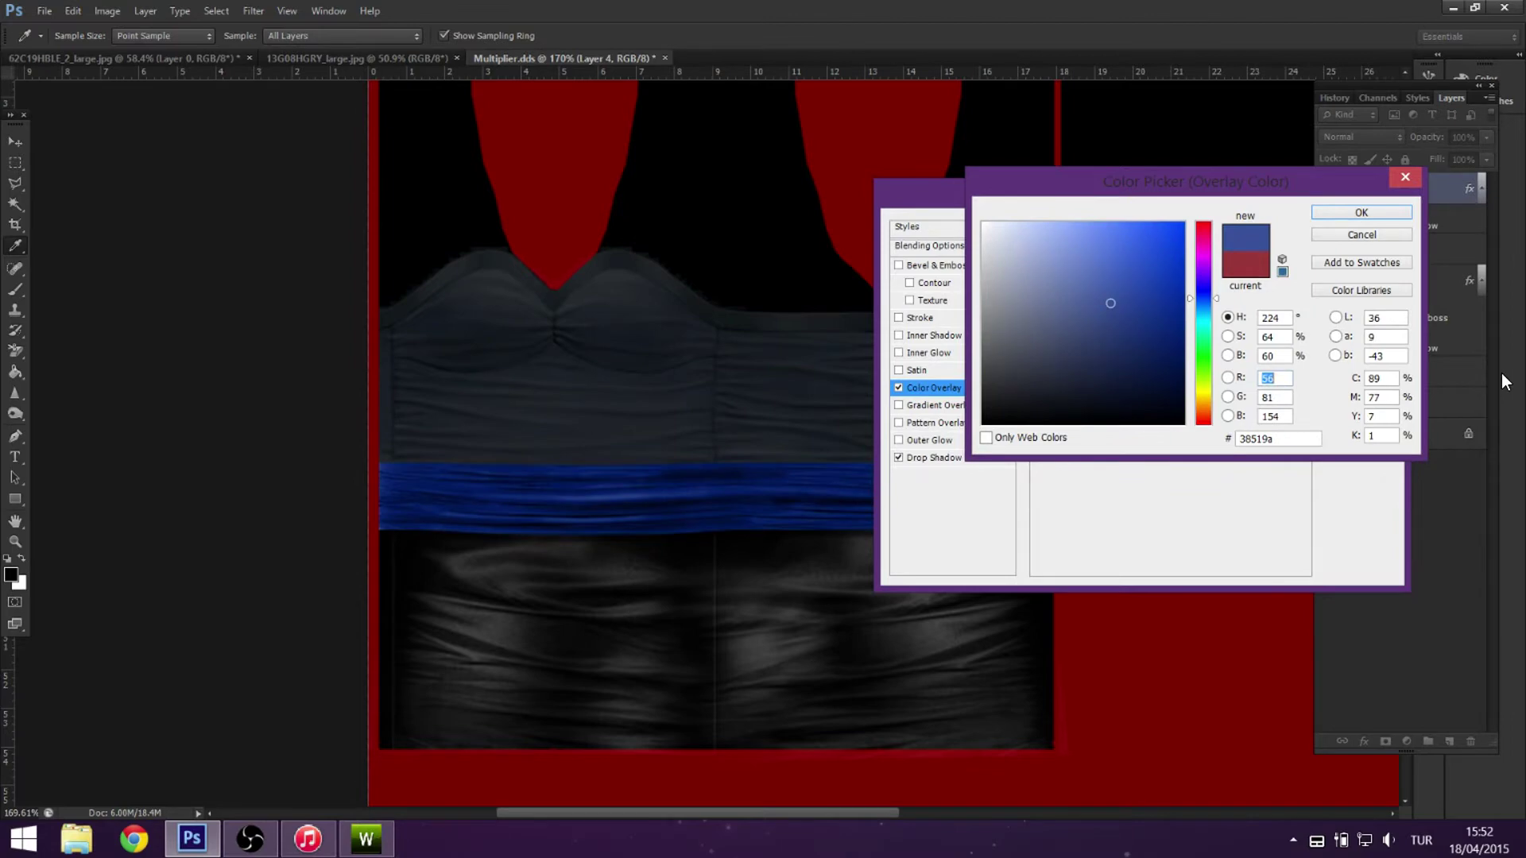
{"action": "key", "text": "Return"}
{"action": "key", "text": "Return"}
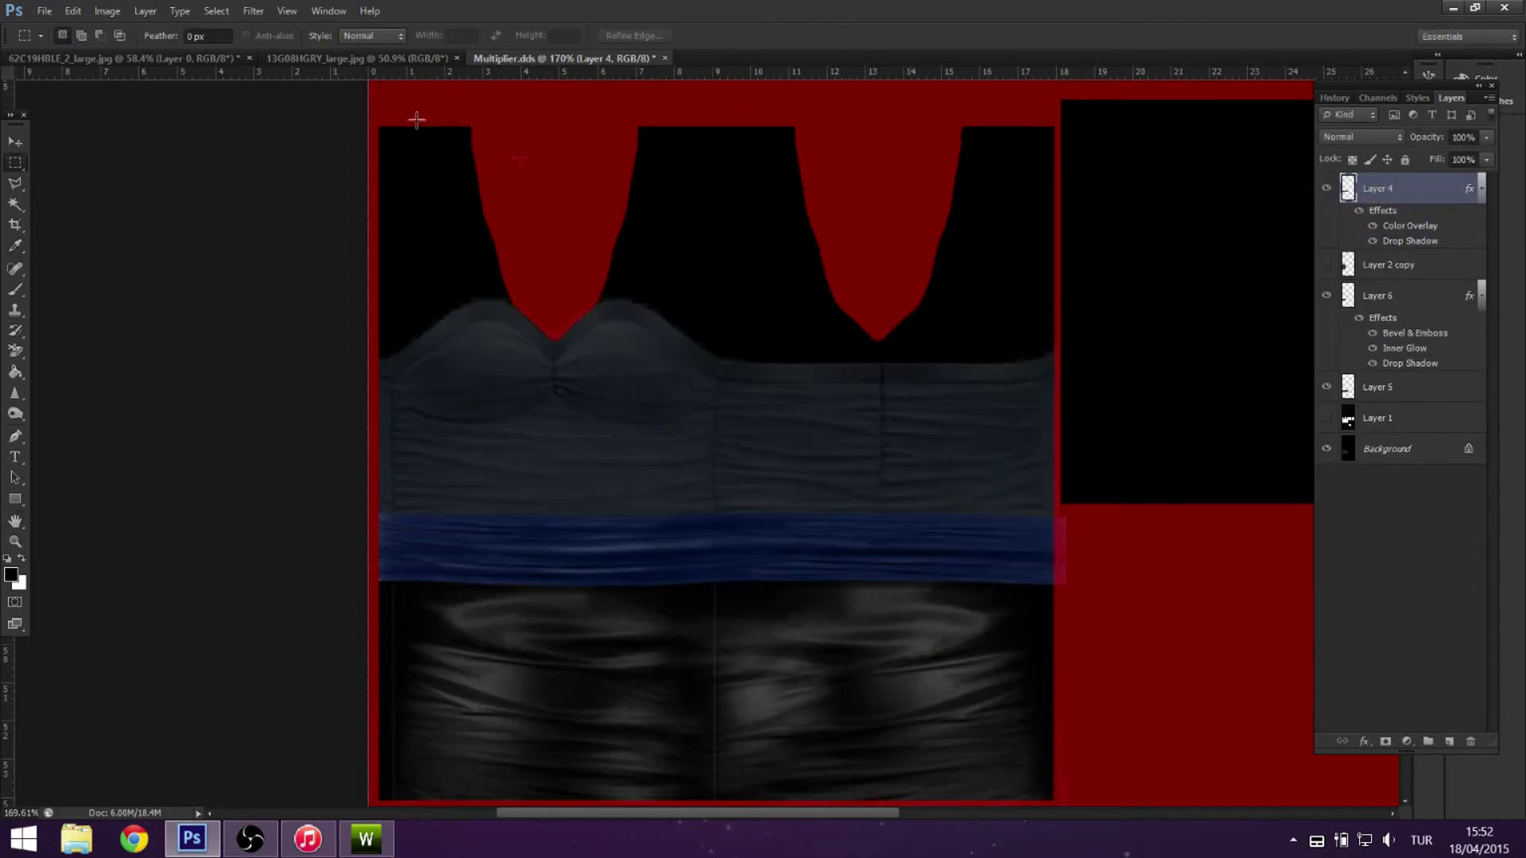
Show Layer 1 and hide the Alpha 1 channel overlay.
{"action": "left_click", "coordinate": [1326, 418]}
{"action": "left_click", "coordinate": [1377, 98]}
{"action": "left_click", "coordinate": [1326, 236]}
{"action": "left_click", "coordinate": [1450, 98]}
{"action": "scroll", "coordinate": [582, 296], "scroll_direction": "down", "scroll_amount": 5}
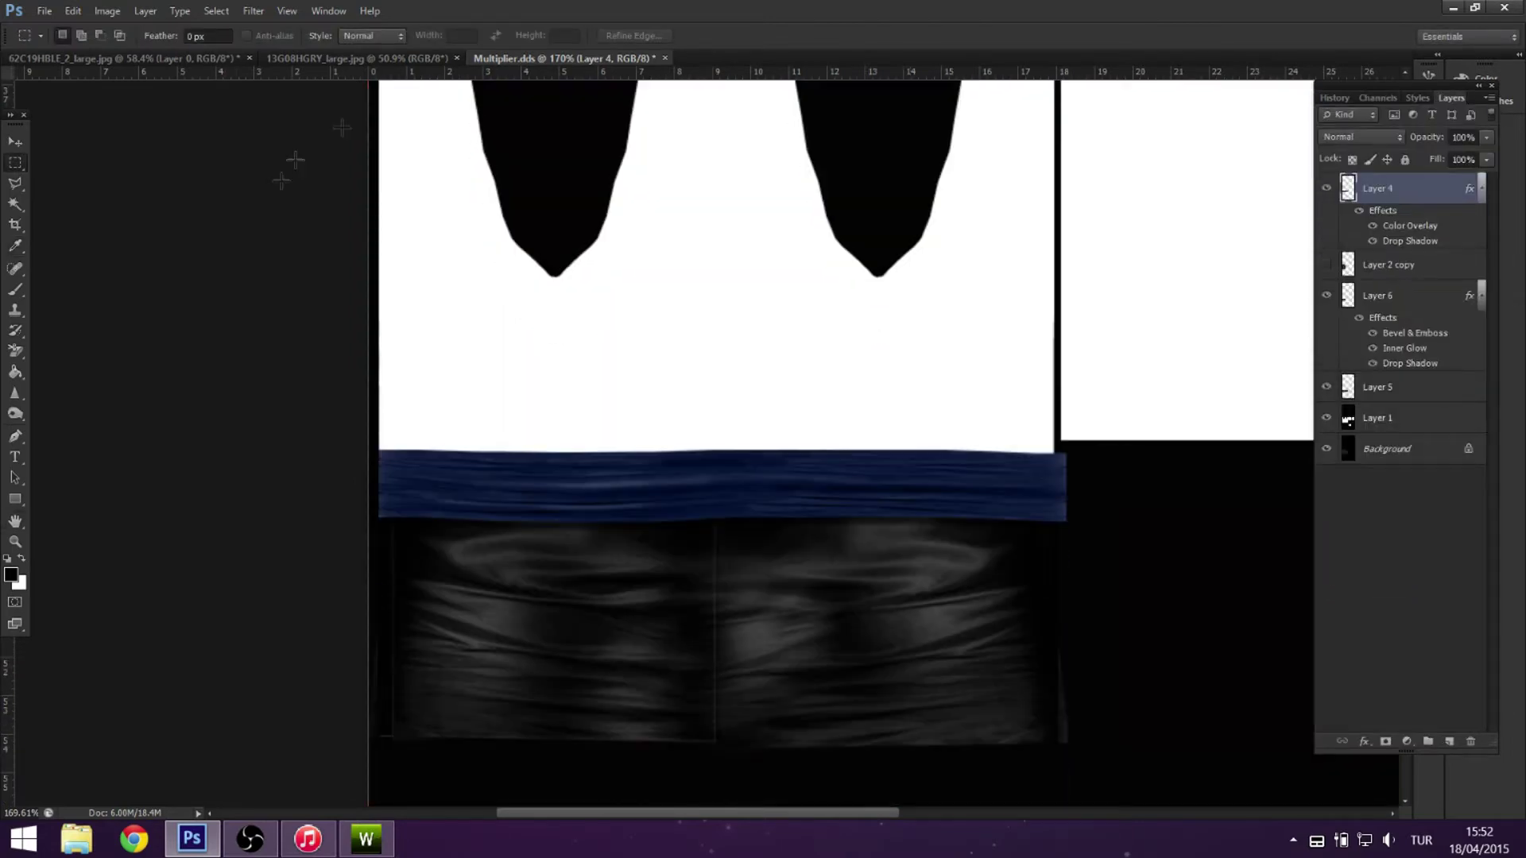
Erase the background around the blouse in 13G08HGRY_large.jpg with the Background Eraser set to Find Edges and 18% tolerance.
{"action": "left_click", "coordinate": [357, 58]}
{"action": "key", "text": "e"}
{"action": "left_click", "coordinate": [241, 35]}
{"action": "left_click", "coordinate": [239, 84]}
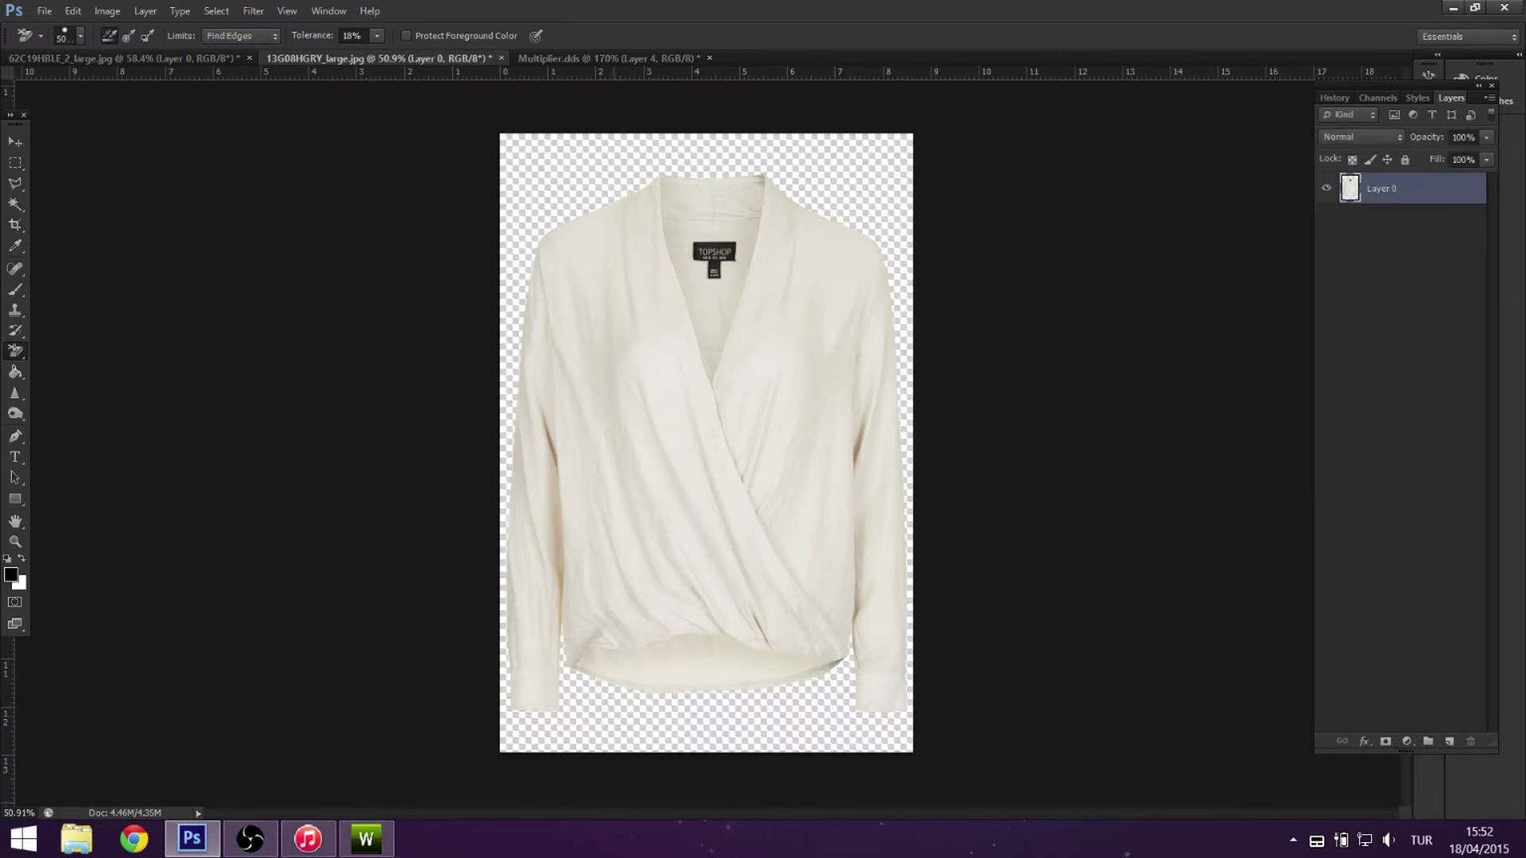
Outline the blouse's inner back and label inside the V-neck with the Polygonal Lasso, delete that area and deselect.
{"action": "scroll", "coordinate": [933, 366], "scroll_direction": "up", "scroll_amount": 2}
{"action": "key", "text": "l"}
{"action": "scroll", "coordinate": [874, 239], "scroll_direction": "up", "scroll_amount": 1}
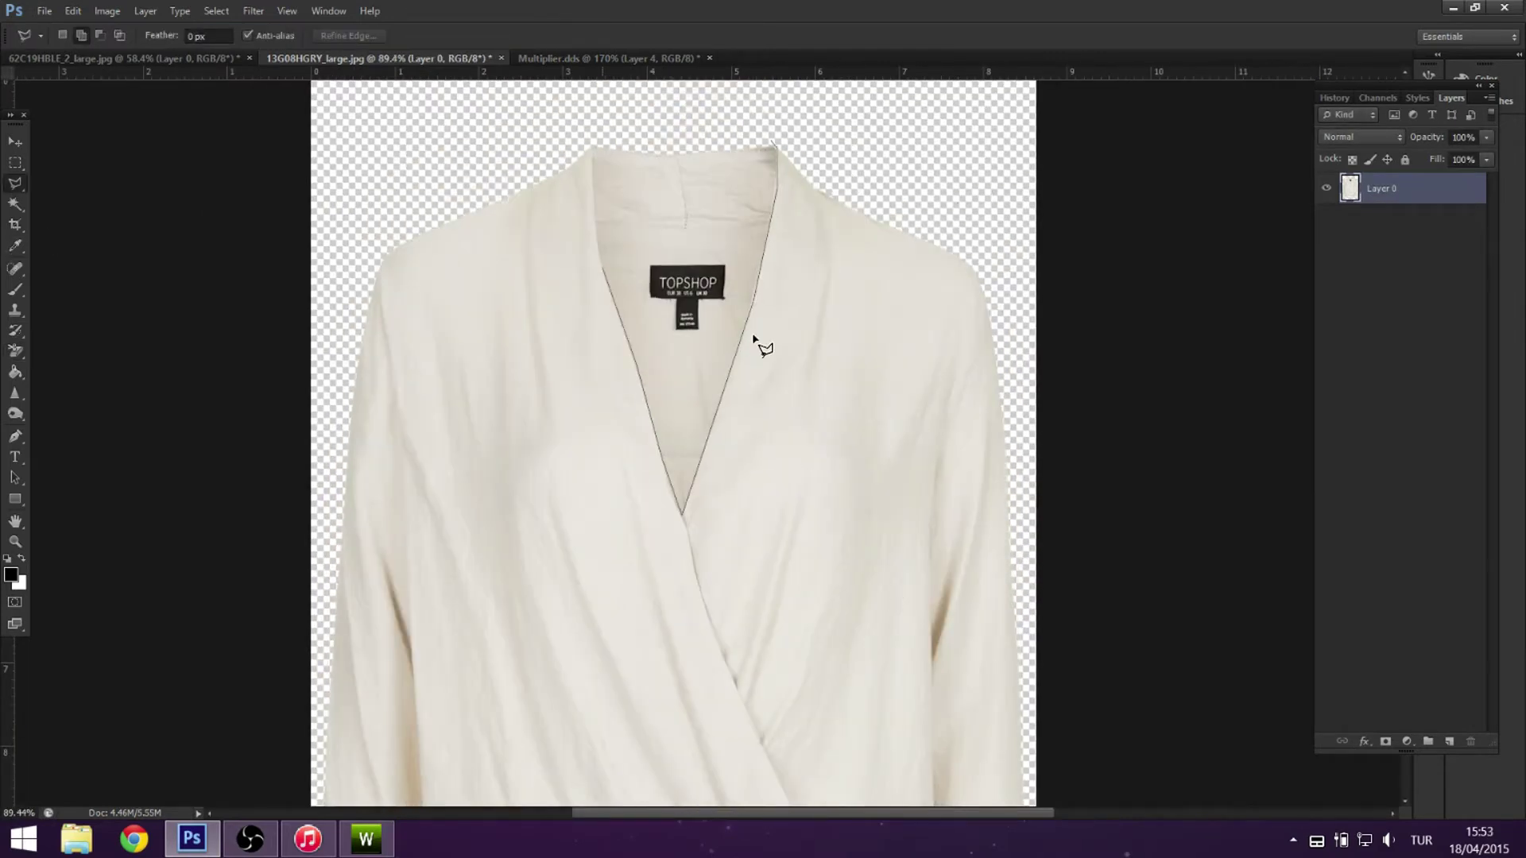
{"action": "double_click", "coordinate": [750, 179]}
{"action": "key", "text": "Delete"}
{"action": "key", "text": "ctrl+d"}
Copy the whole blouse, paste it into Multiplier.dds and move its layer below the skirt on Layer 5.
{"action": "scroll", "coordinate": [836, 346], "scroll_direction": "down", "scroll_amount": 3}
{"action": "key", "text": "ctrl+a"}
{"action": "key", "text": "ctrl+c"}
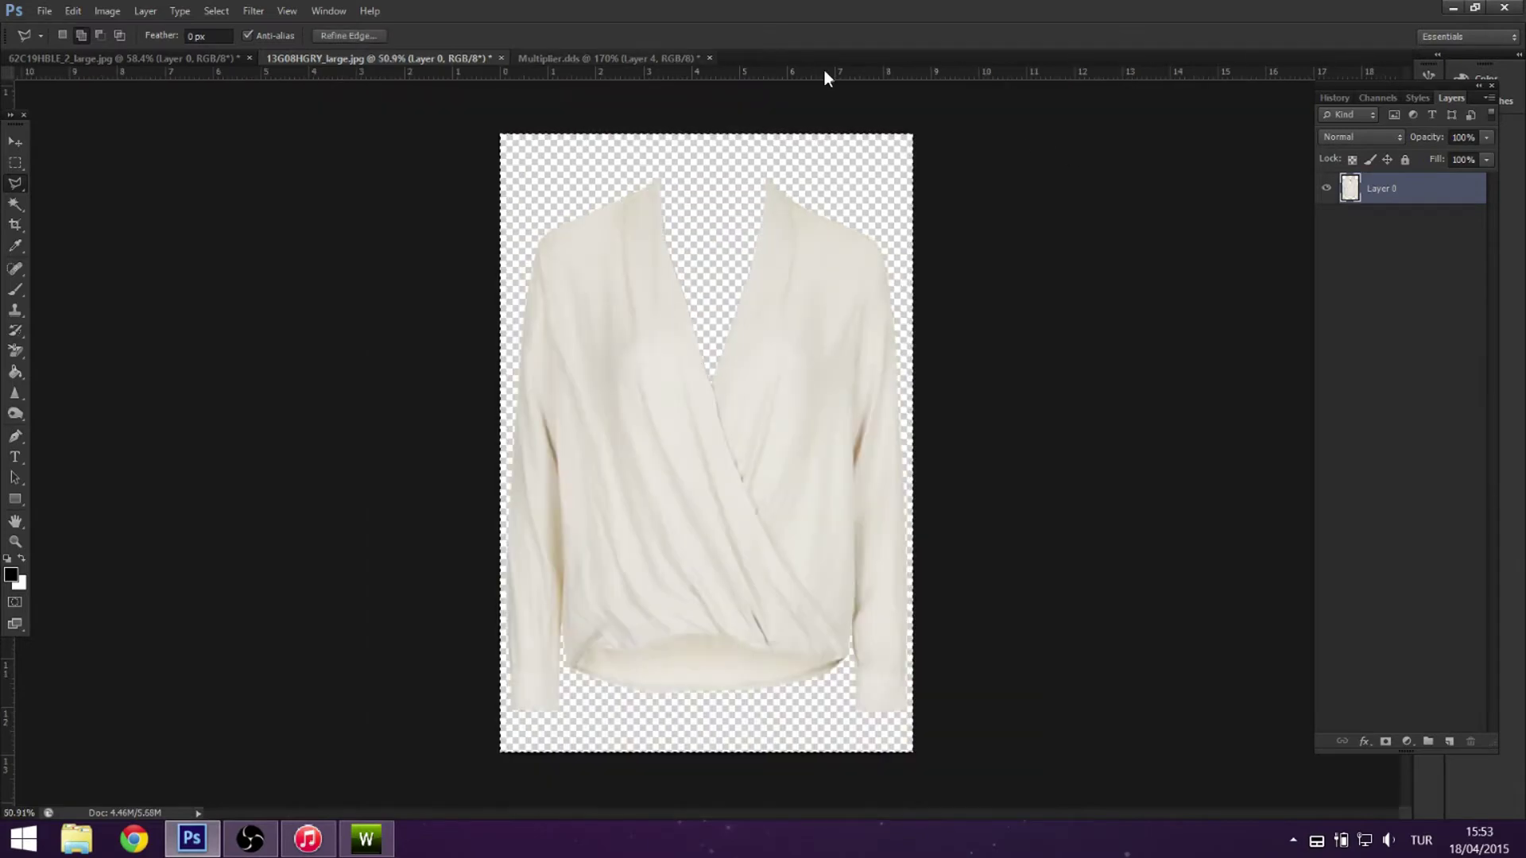
{"action": "left_click", "coordinate": [628, 58]}
{"action": "key", "text": "ctrl+v"}
{"action": "key", "text": "ctrl+bracketleft"}
{"action": "key", "text": "ctrl+bracketleft"}
{"action": "key", "text": "ctrl+bracketleft"}
{"action": "key", "text": "m"}
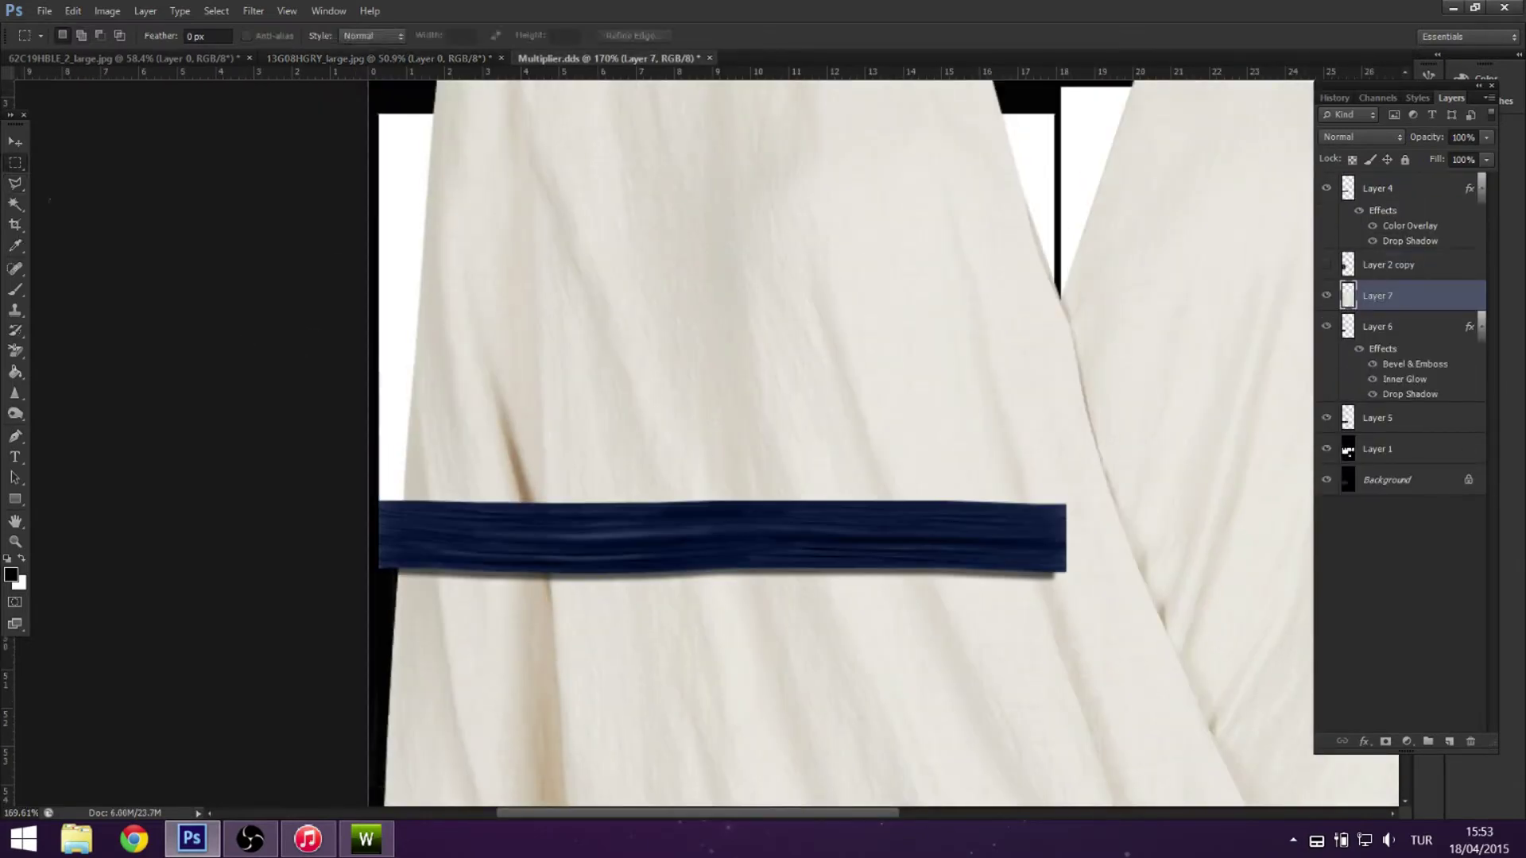
{"action": "key", "text": "ctrl+bracketleft"}
Scale the pasted blouse down to about 28.6% with Free Transform and position it over the front bodice panel.
{"action": "right_click", "coordinate": [798, 422]}
{"action": "left_click", "coordinate": [866, 570]}
{"action": "scroll", "coordinate": [1097, 708], "scroll_direction": "down", "scroll_amount": 5}
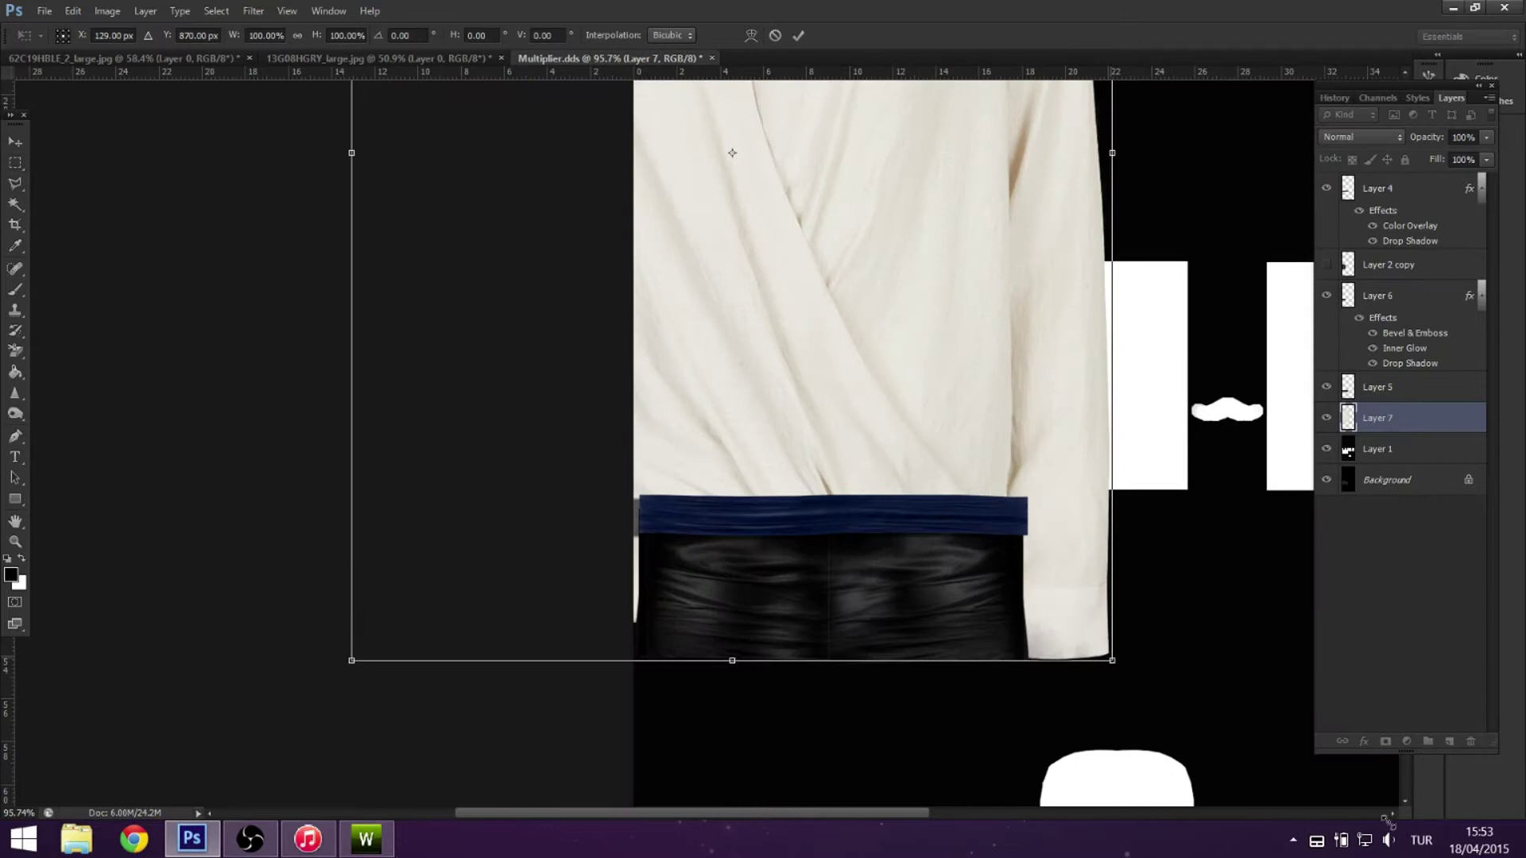
{"action": "left_click_drag", "start_coordinate": [1107, 756], "coordinate": [819, 528]}
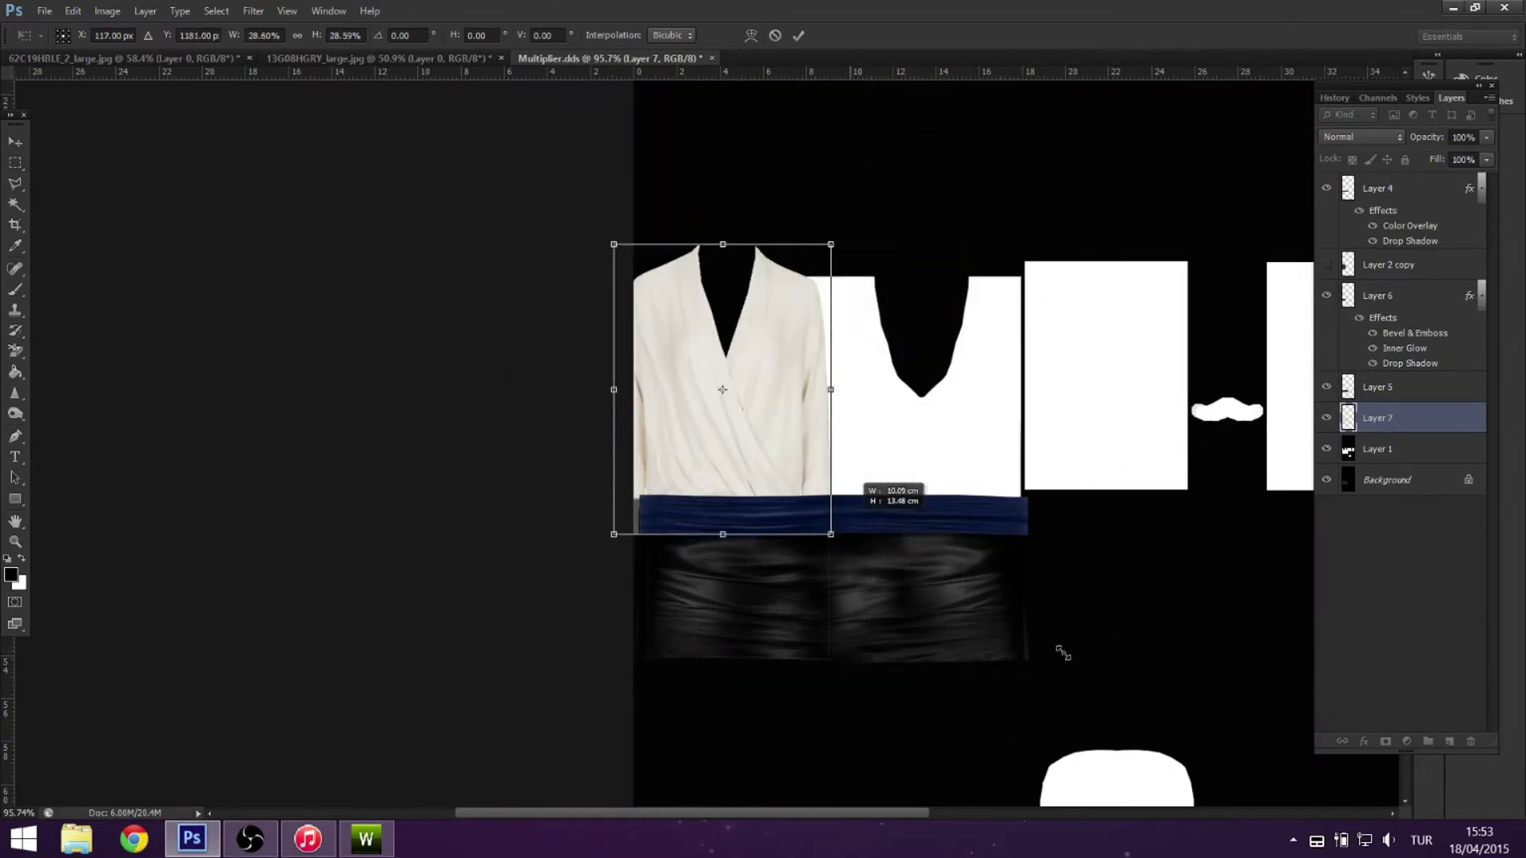
{"action": "scroll", "coordinate": [957, 594], "scroll_direction": "up", "scroll_amount": 6}
{"action": "left_click_drag", "start_coordinate": [677, 409], "coordinate": [723, 495]}
{"action": "scroll", "coordinate": [731, 465], "scroll_direction": "up", "scroll_amount": 1}
Show the Alpha 1 overlay, stretch and align the blouse so its V-neck matches the bodice neckline, and apply the transformation.
{"action": "left_click", "coordinate": [1376, 97]}
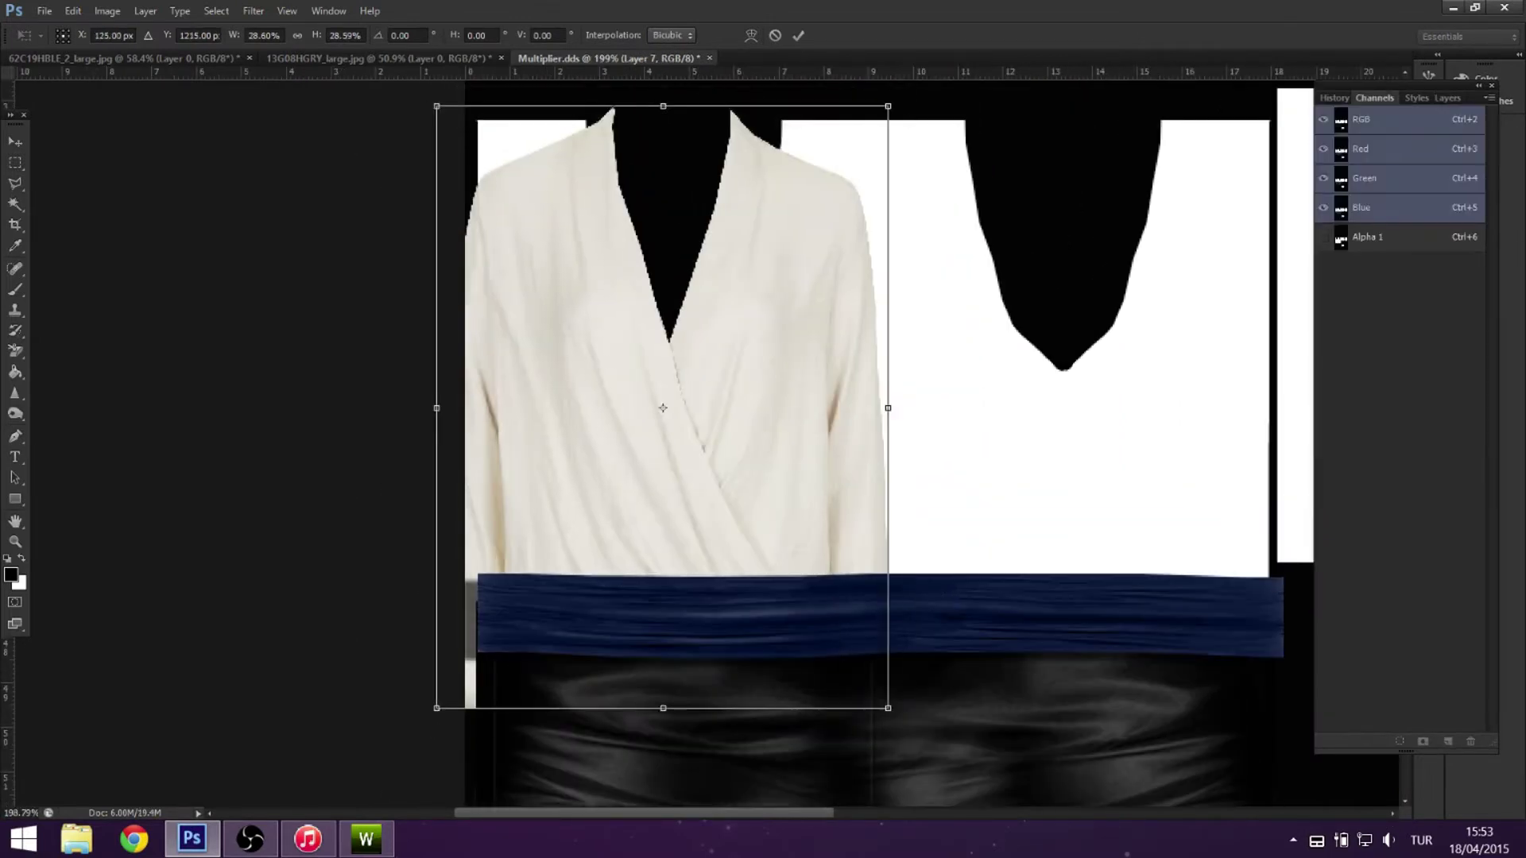
{"action": "left_click", "coordinate": [1323, 237]}
{"action": "left_click_drag", "start_coordinate": [887, 708], "coordinate": [975, 643]}
{"action": "left_click_drag", "start_coordinate": [892, 473], "coordinate": [849, 488]}
{"action": "left_click_drag", "start_coordinate": [931, 659], "coordinate": [913, 601]}
{"action": "left_click_drag", "start_coordinate": [1141, 771], "coordinate": [1173, 816]}
{"action": "key", "text": "Return"}
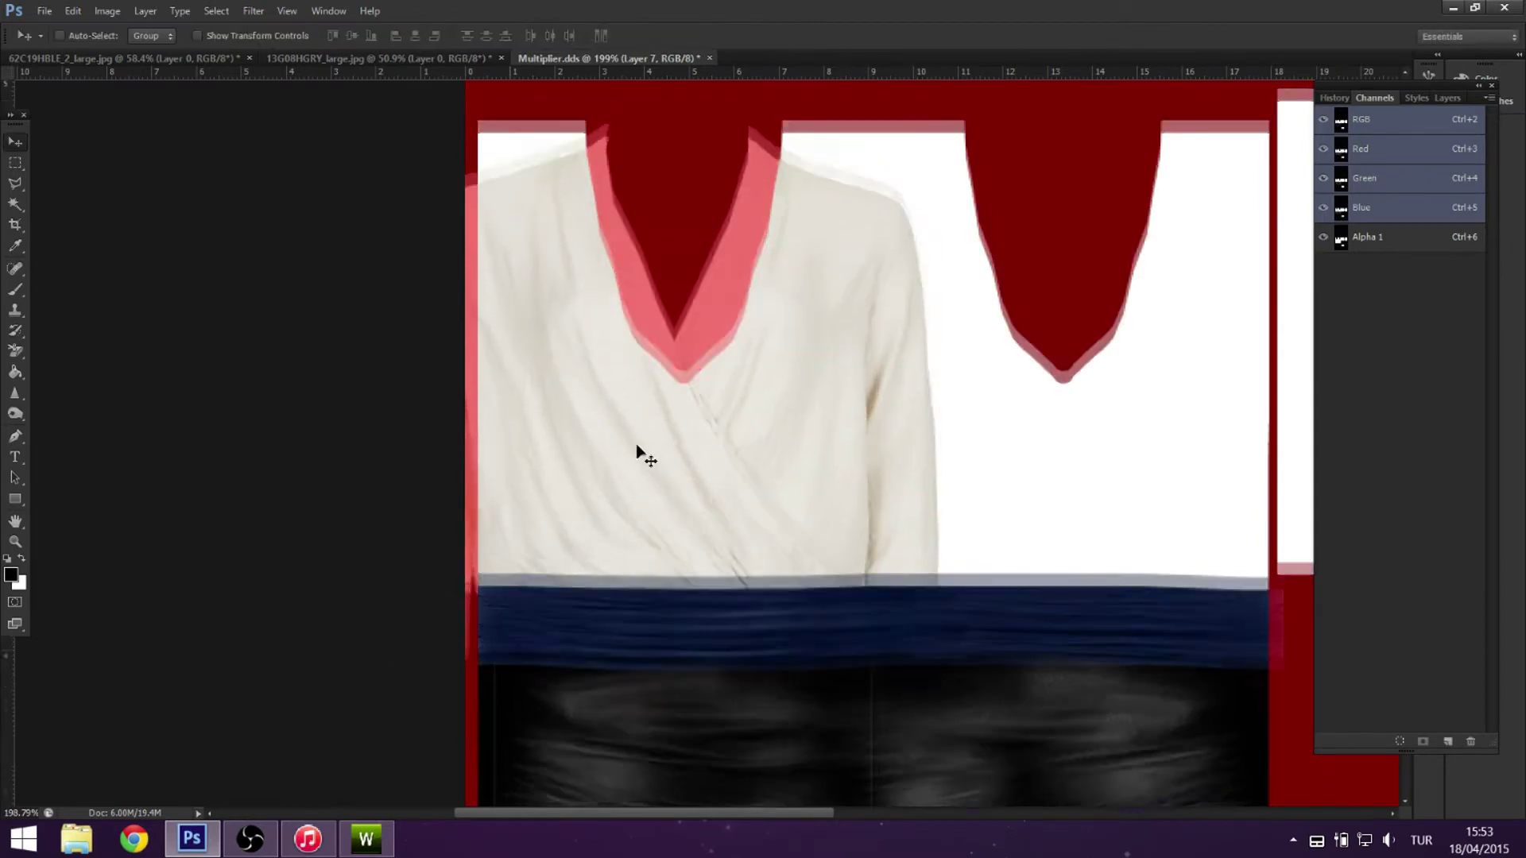
{"action": "scroll", "coordinate": [1063, 511], "scroll_direction": "up", "scroll_amount": 3}
{"action": "scroll", "coordinate": [1100, 515], "scroll_direction": "down", "scroll_amount": 1}
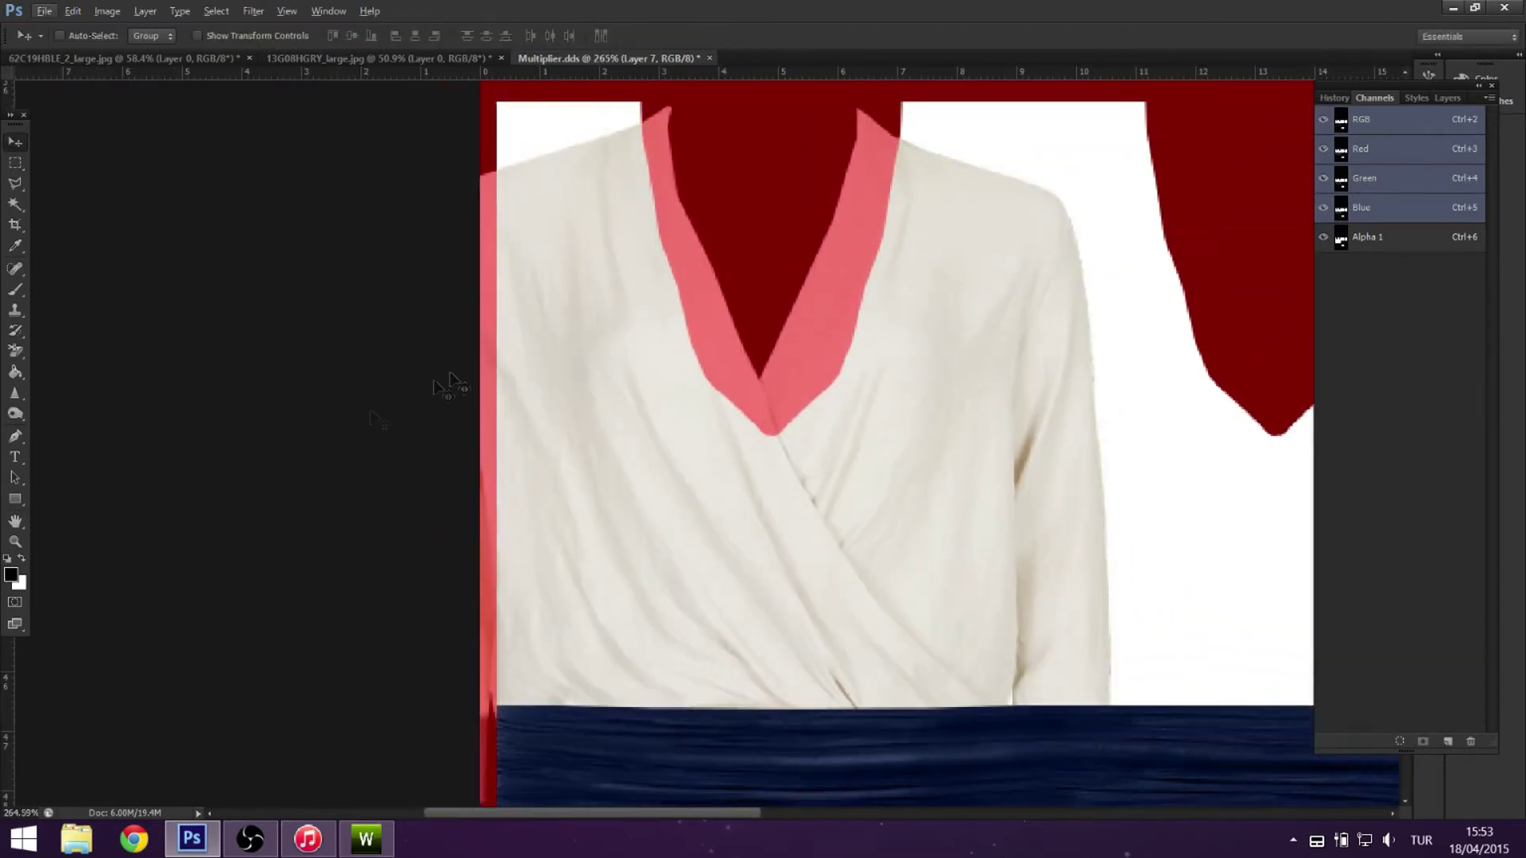
Clone blouse fabric over the white shoulder gaps on both sides of the front neckline with a 50 px Clone Stamp brush.
{"action": "key", "text": "s"}
{"action": "left_click", "coordinate": [80, 35]}
{"action": "left_click_drag", "start_coordinate": [81, 87], "coordinate": [77, 88]}
{"action": "mouse_move", "coordinate": [530, 143]}
{"action": "left_mouse_down"}
{"action": "mouse_move", "coordinate": [640, 181]}
{"action": "mouse_move", "coordinate": [610, 143]}
{"action": "mouse_move", "coordinate": [746, 214]}
{"action": "left_mouse_up"}
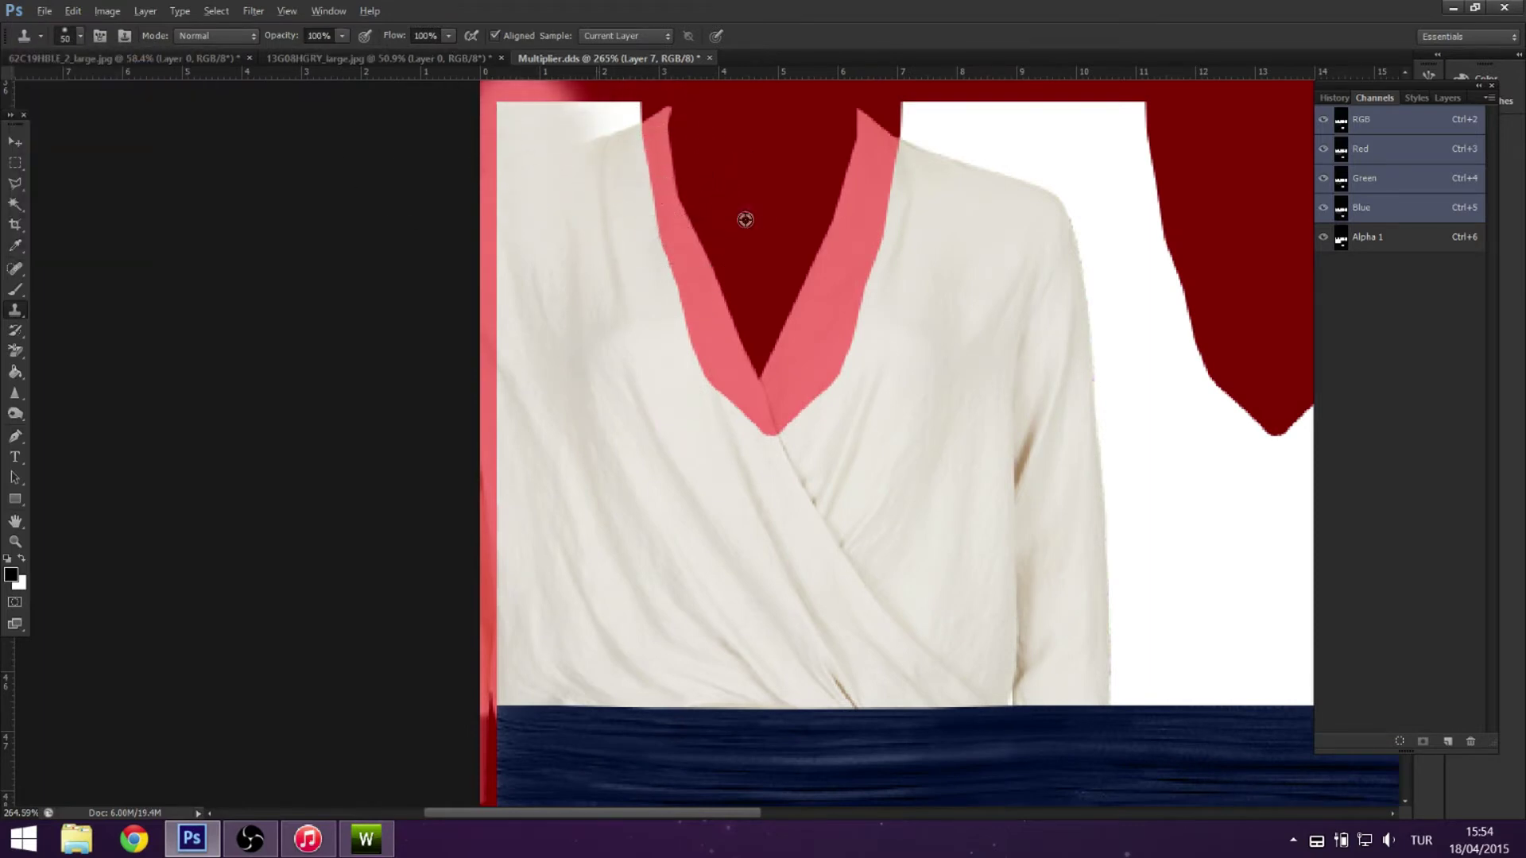
{"action": "left_click", "coordinate": [540, 123], "text": "alt"}
{"action": "mouse_move", "coordinate": [944, 105]}
{"action": "left_mouse_down"}
{"action": "mouse_move", "coordinate": [1151, 146]}
{"action": "mouse_move", "coordinate": [1068, 99]}
{"action": "left_mouse_up"}
{"action": "left_click_drag", "start_coordinate": [1104, 167], "coordinate": [1113, 128]}
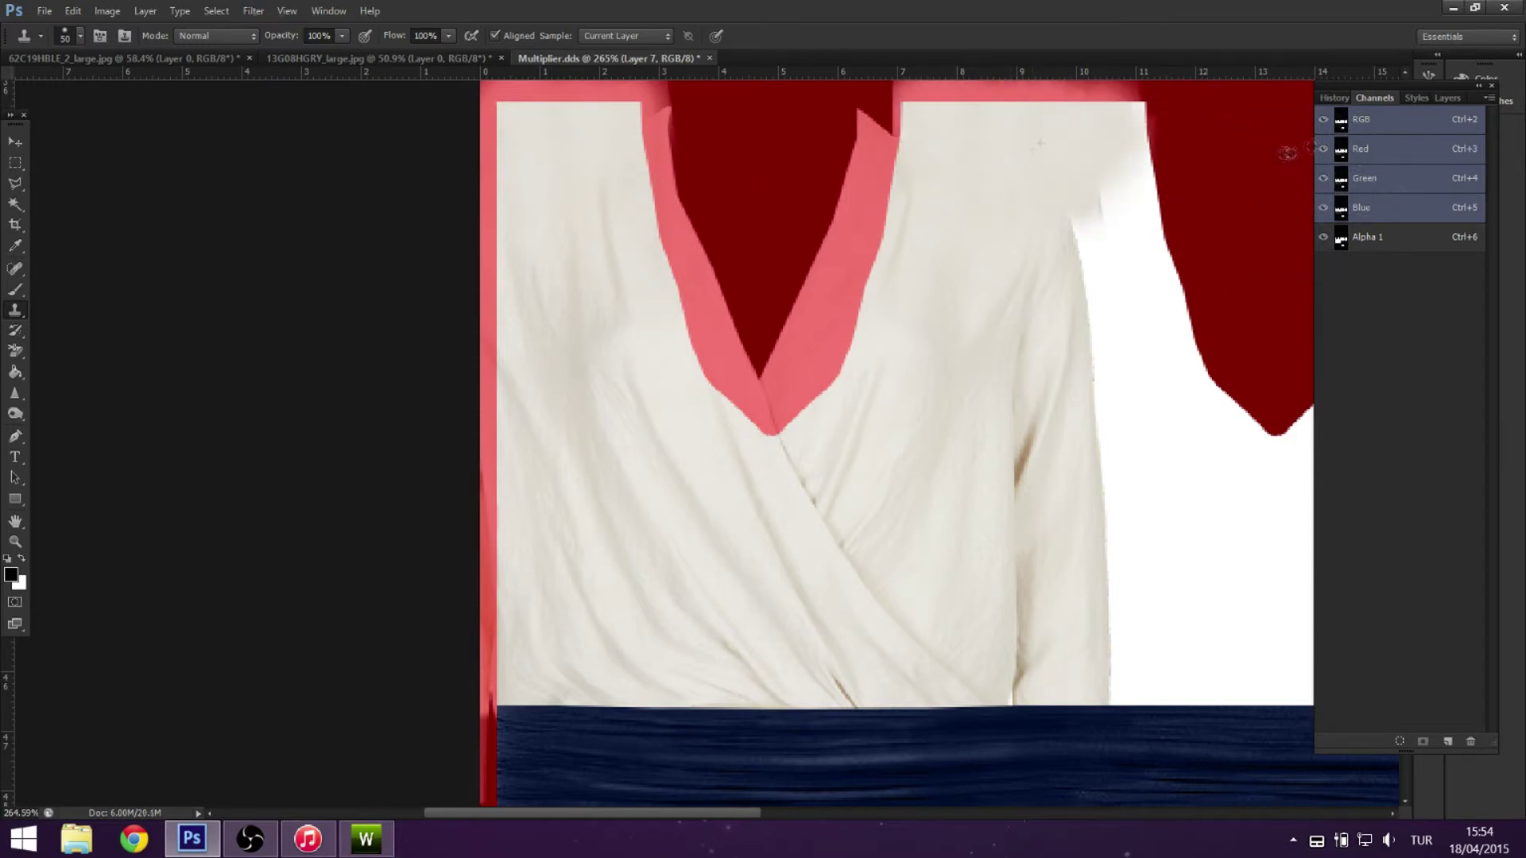
Clone plain fabric over the blouse's sleeve and side down to the waistband, using 57% Clone Stamp opacity.
{"action": "left_click_drag", "start_coordinate": [1109, 238], "coordinate": [1113, 421]}
{"action": "mouse_move", "coordinate": [1148, 374]}
{"action": "left_mouse_down"}
{"action": "mouse_move", "coordinate": [1152, 572]}
{"action": "mouse_move", "coordinate": [1172, 659]}
{"action": "left_mouse_up"}
{"action": "key", "text": "ctrl+alt+z"}
{"action": "key", "text": "ctrl+alt+z"}
{"action": "key", "text": "ctrl+shift+z"}
{"action": "key", "text": "ctrl+shift+z"}
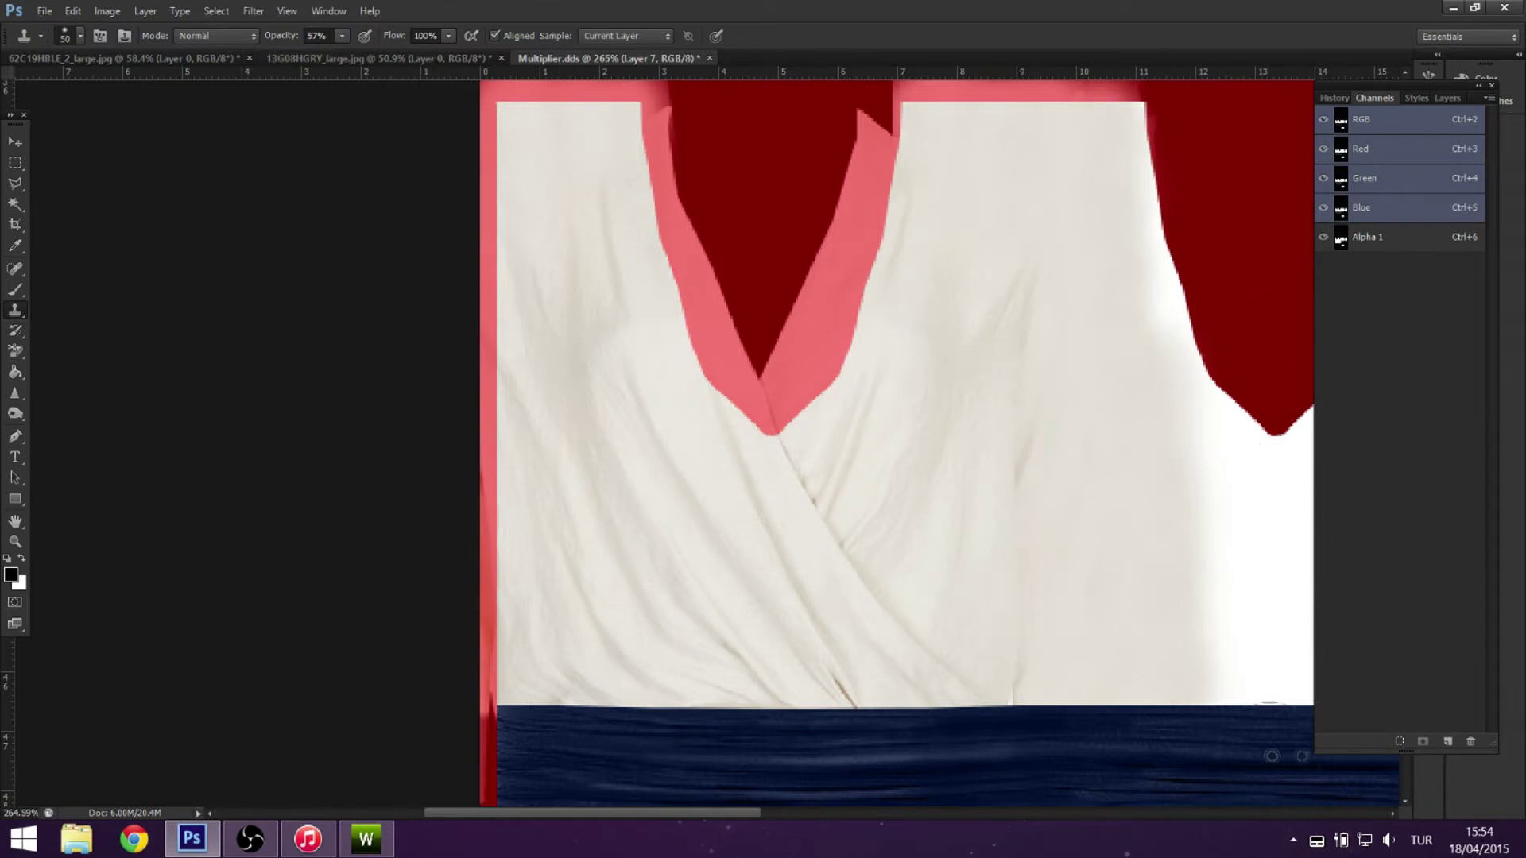
{"action": "scroll", "coordinate": [1263, 596], "scroll_direction": "down", "scroll_amount": 5}
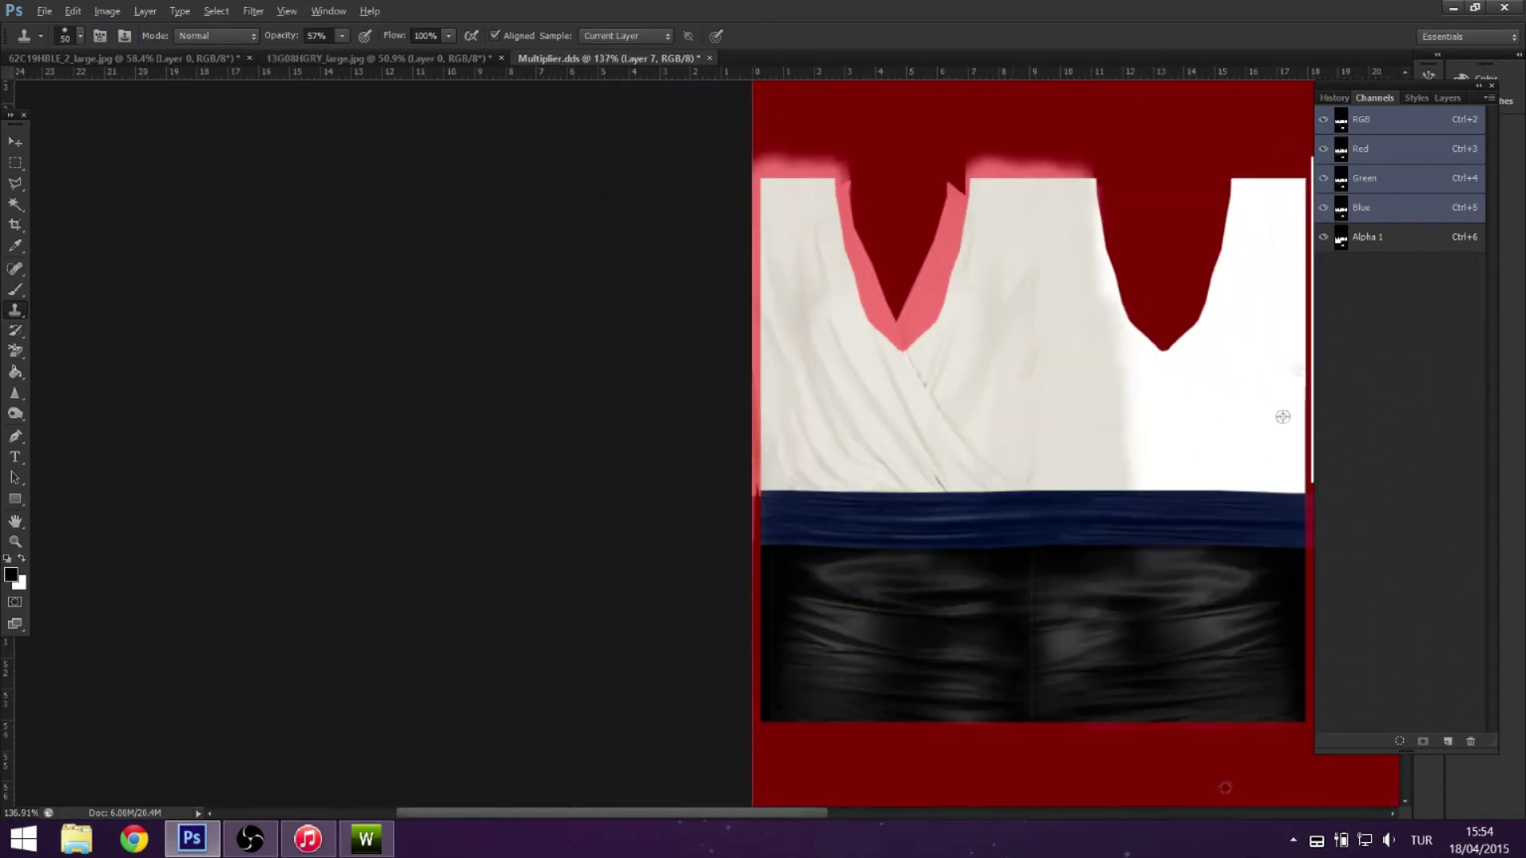
Paste a copy of the bodice, flip it horizontally, align it over the back half and place it beneath Layer 7.
{"action": "key", "text": "m"}
{"action": "key", "text": "ctrl+v"}
{"action": "key", "text": "ctrl+t"}
{"action": "right_click", "coordinate": [803, 362]}
{"action": "left_click", "coordinate": [861, 630]}
{"action": "left_click_drag", "start_coordinate": [1053, 201], "coordinate": [866, 375]}
{"action": "key", "text": "Return"}
{"action": "key", "text": "F7"}
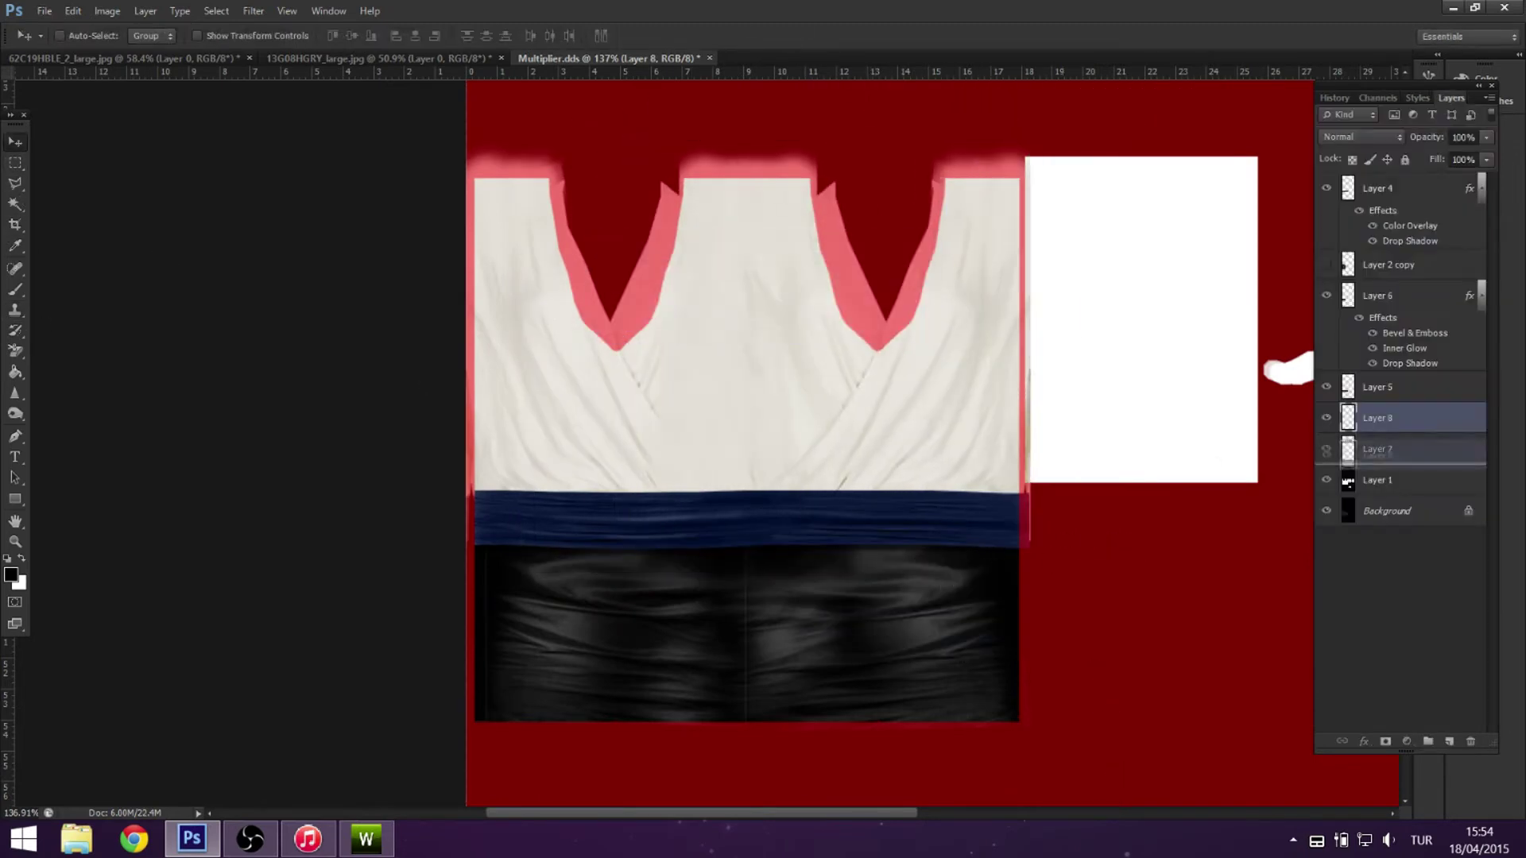
Clone plain fabric over the wrap folds on the mirrored bodice on Layer 8.
{"action": "key", "text": "ctrl+plus"}
{"action": "key", "text": "s"}
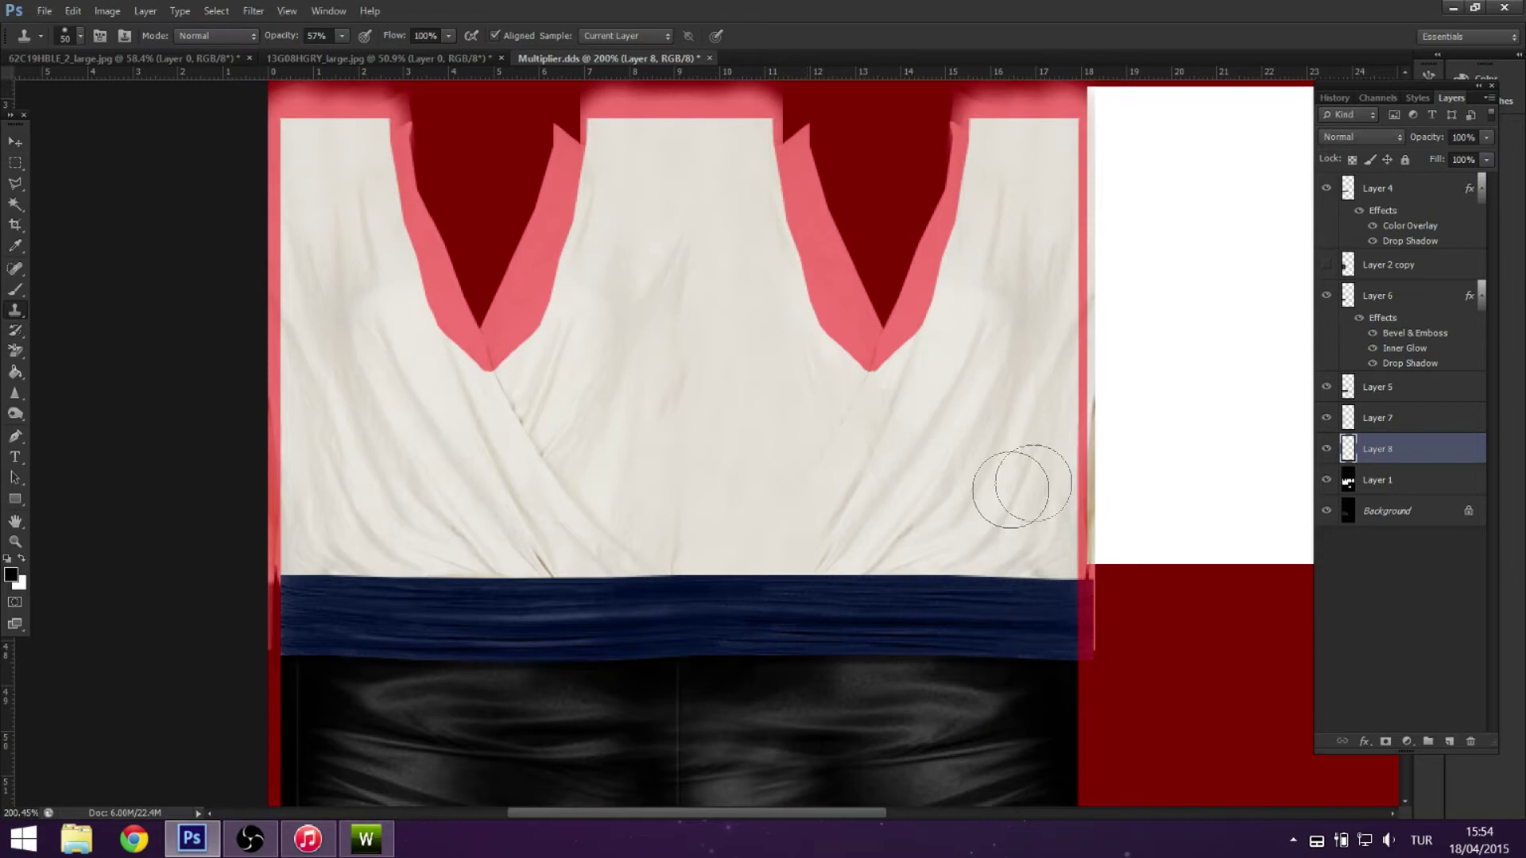
{"action": "left_click_drag", "start_coordinate": [1129, 541], "coordinate": [1128, 381]}
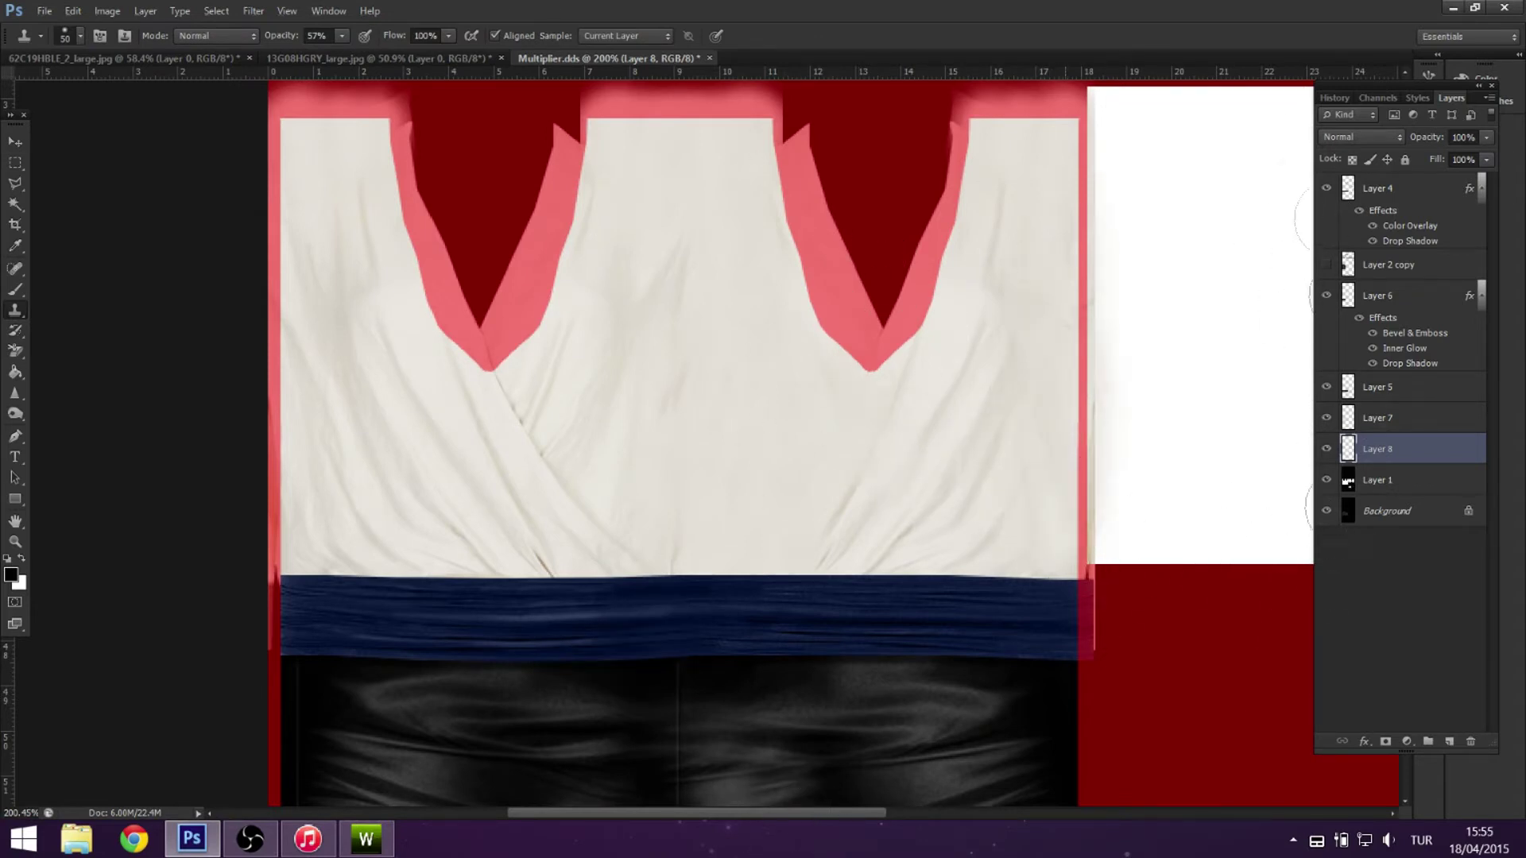
{"action": "key", "text": "ctrl+minus"}
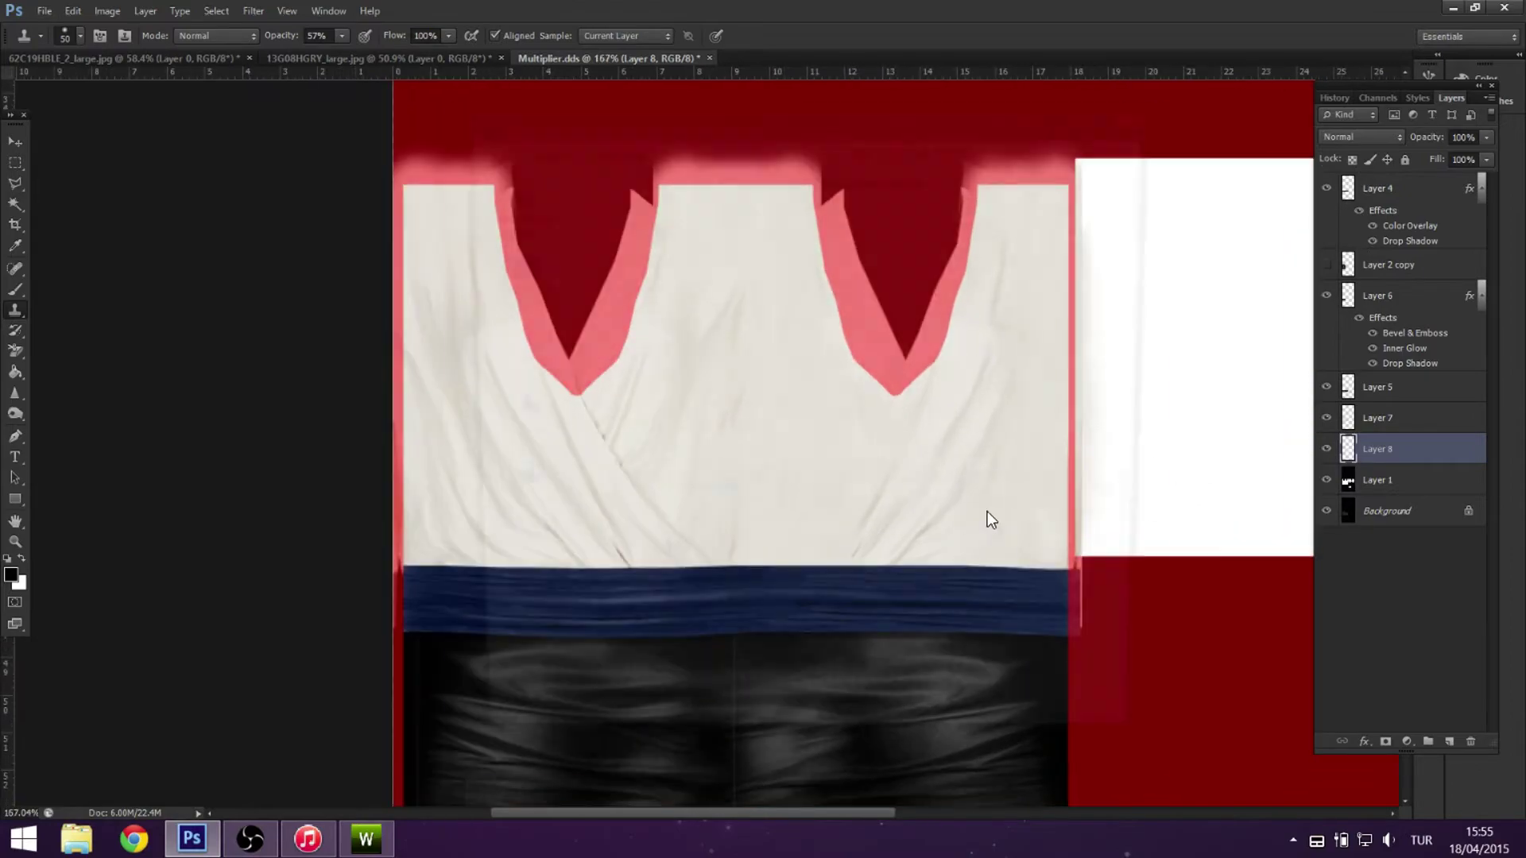
Save the texture as a DDS file, overwriting Multiplier.dds.
{"action": "key", "text": "ctrl+shift+s"}
{"action": "left_click", "coordinate": [987, 525]}
{"action": "left_click", "coordinate": [795, 586]}
{"action": "key", "text": "Return"}
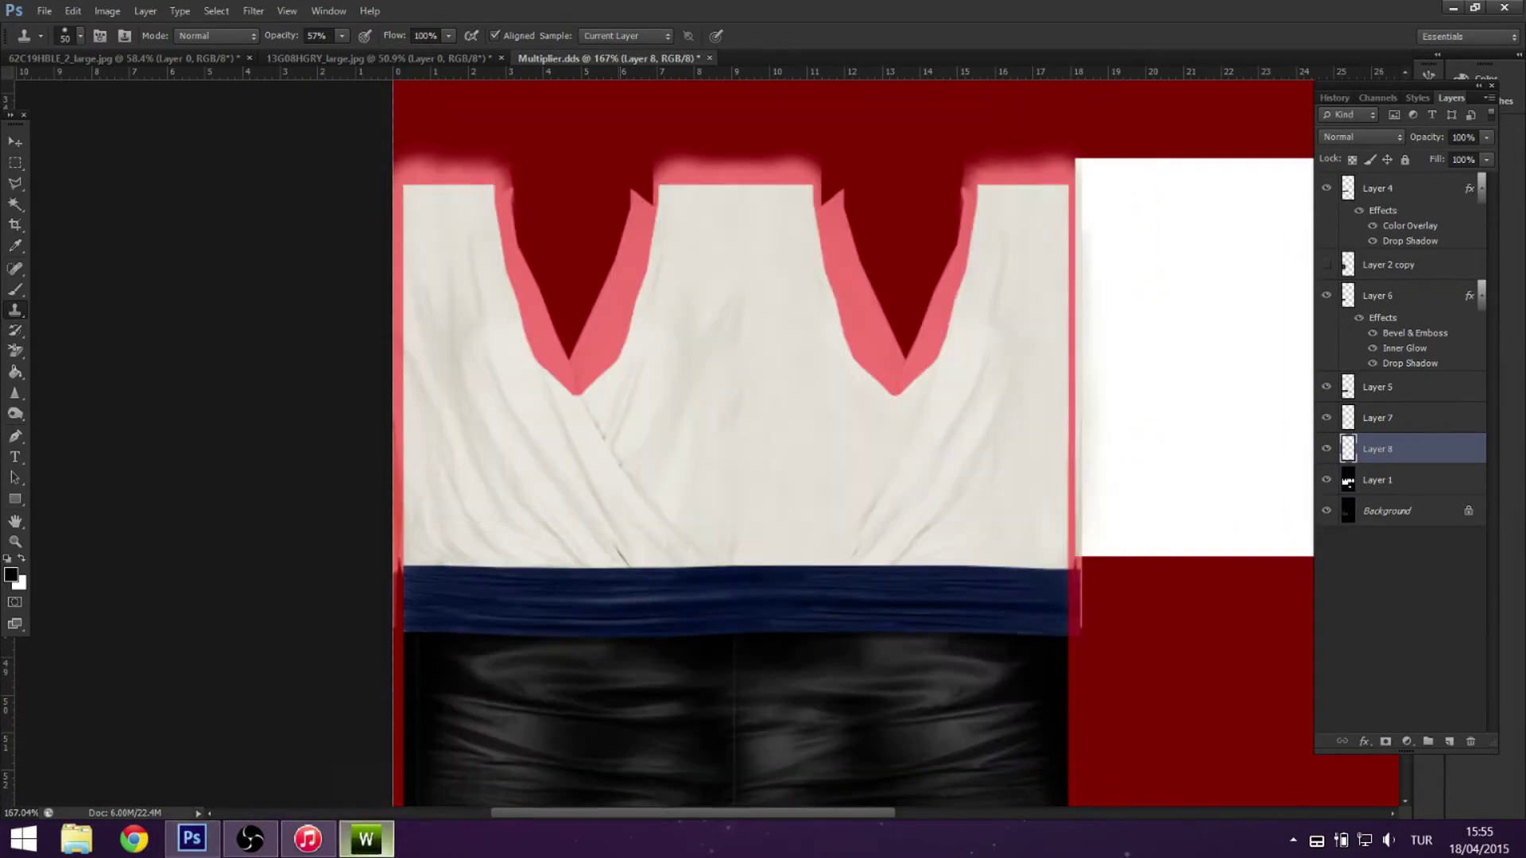
Switch to TSR Workshop, import Multiplier.dds as the Diffuse texture and inspect the dress on the model.
{"action": "key", "text": "alt+Tab"}
{"action": "double_click", "coordinate": [1246, 211]}
{"action": "left_click", "coordinate": [1009, 160]}
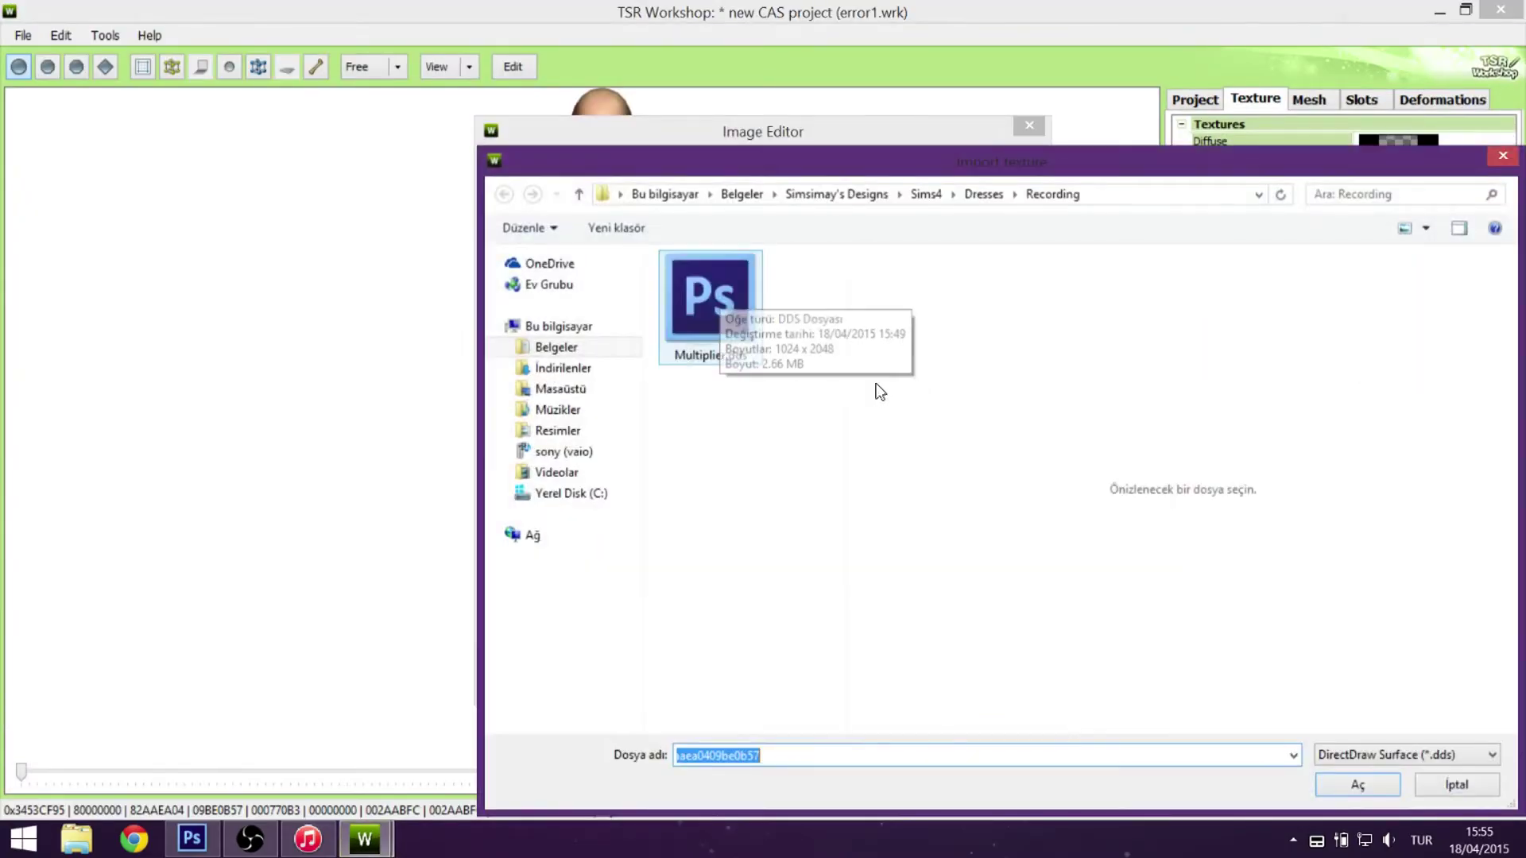
{"action": "left_click", "coordinate": [1357, 784]}
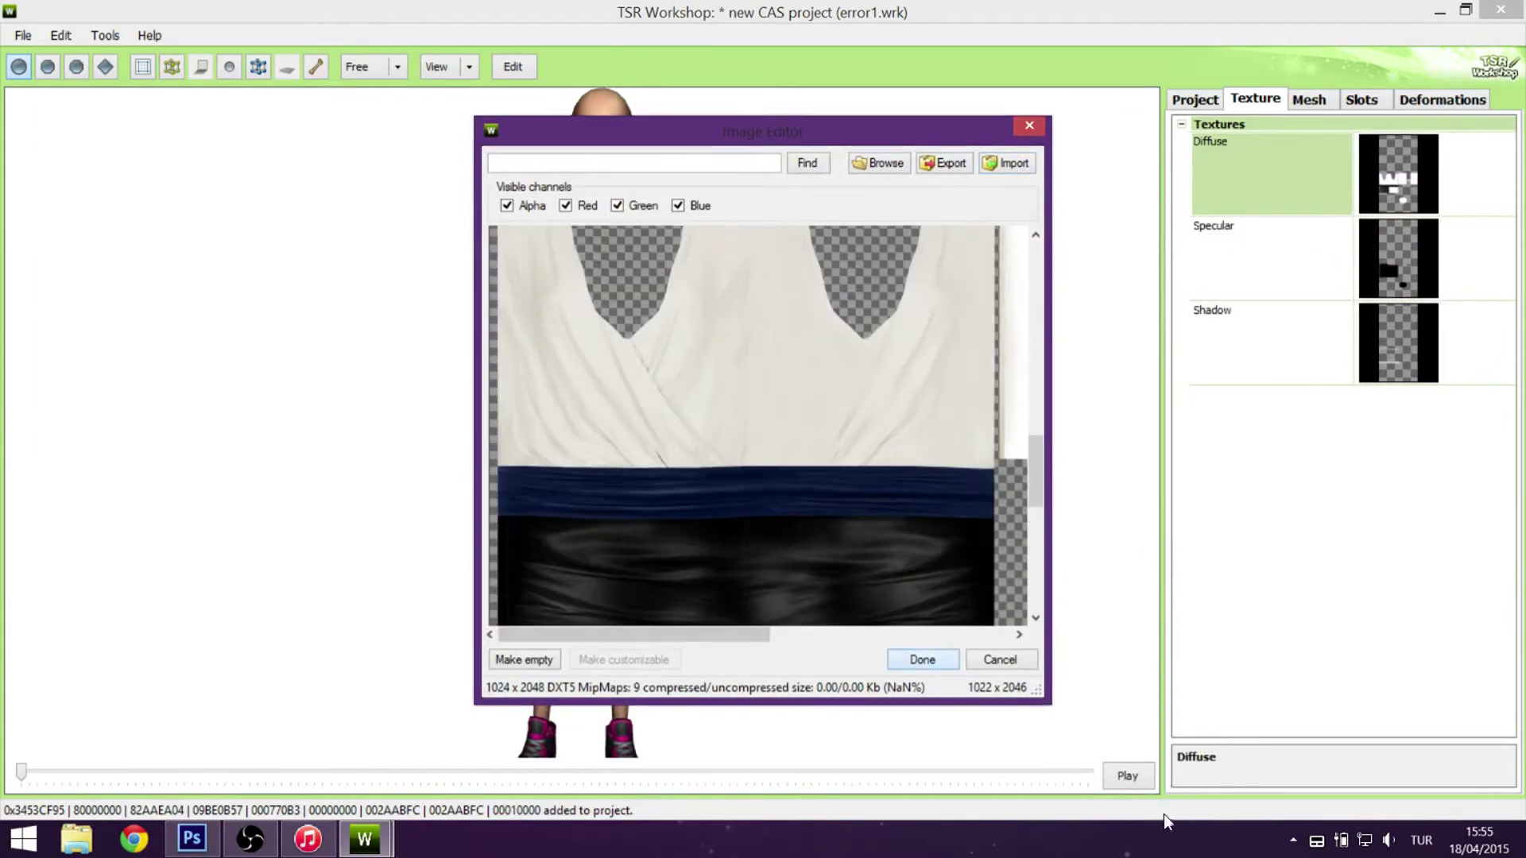
{"action": "left_click", "coordinate": [922, 660]}
{"action": "left_click_drag", "start_coordinate": [578, 458], "coordinate": [821, 487]}
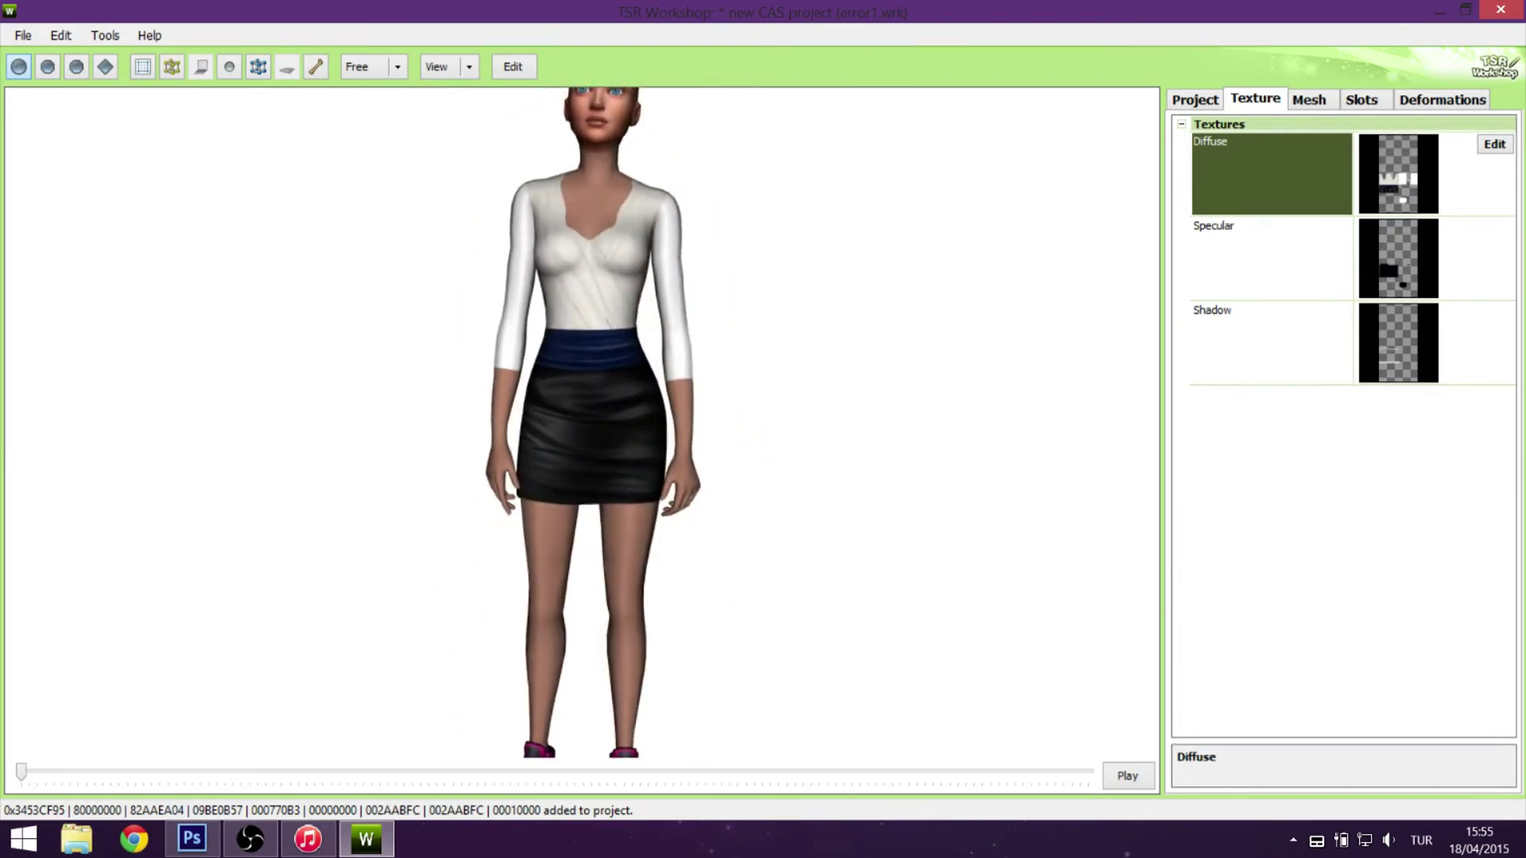
Switch to Photoshop, add a layer above Layer 1 and clone blouse fabric over the first sleeve panel and the small curved piece.
{"action": "left_click", "coordinate": [192, 839]}
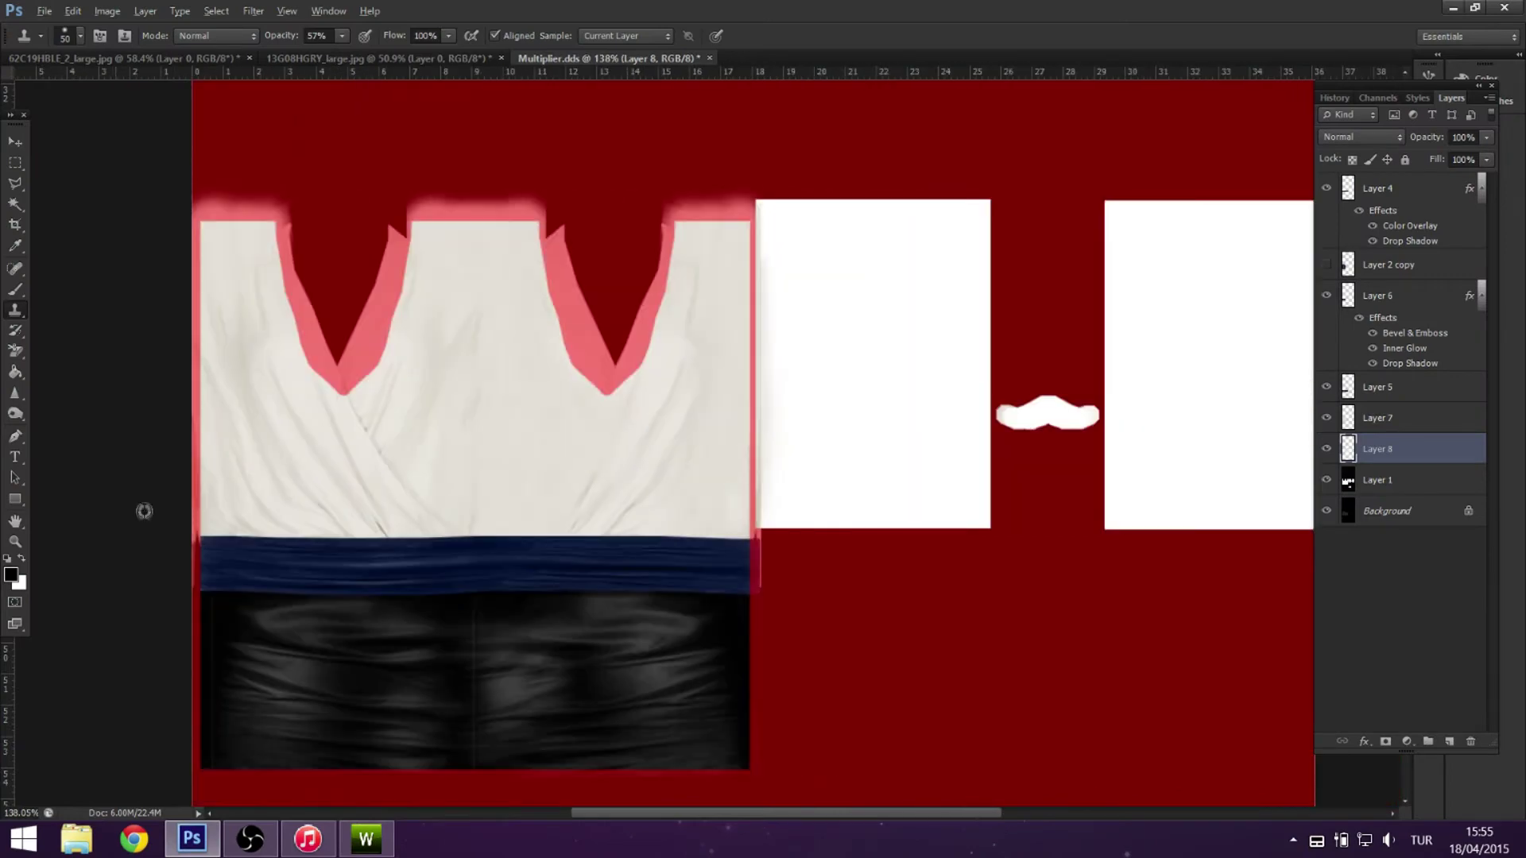
{"action": "scroll", "coordinate": [511, 469], "scroll_direction": "down", "scroll_amount": 1}
{"action": "left_click", "coordinate": [1449, 741], "text": "ctrl"}
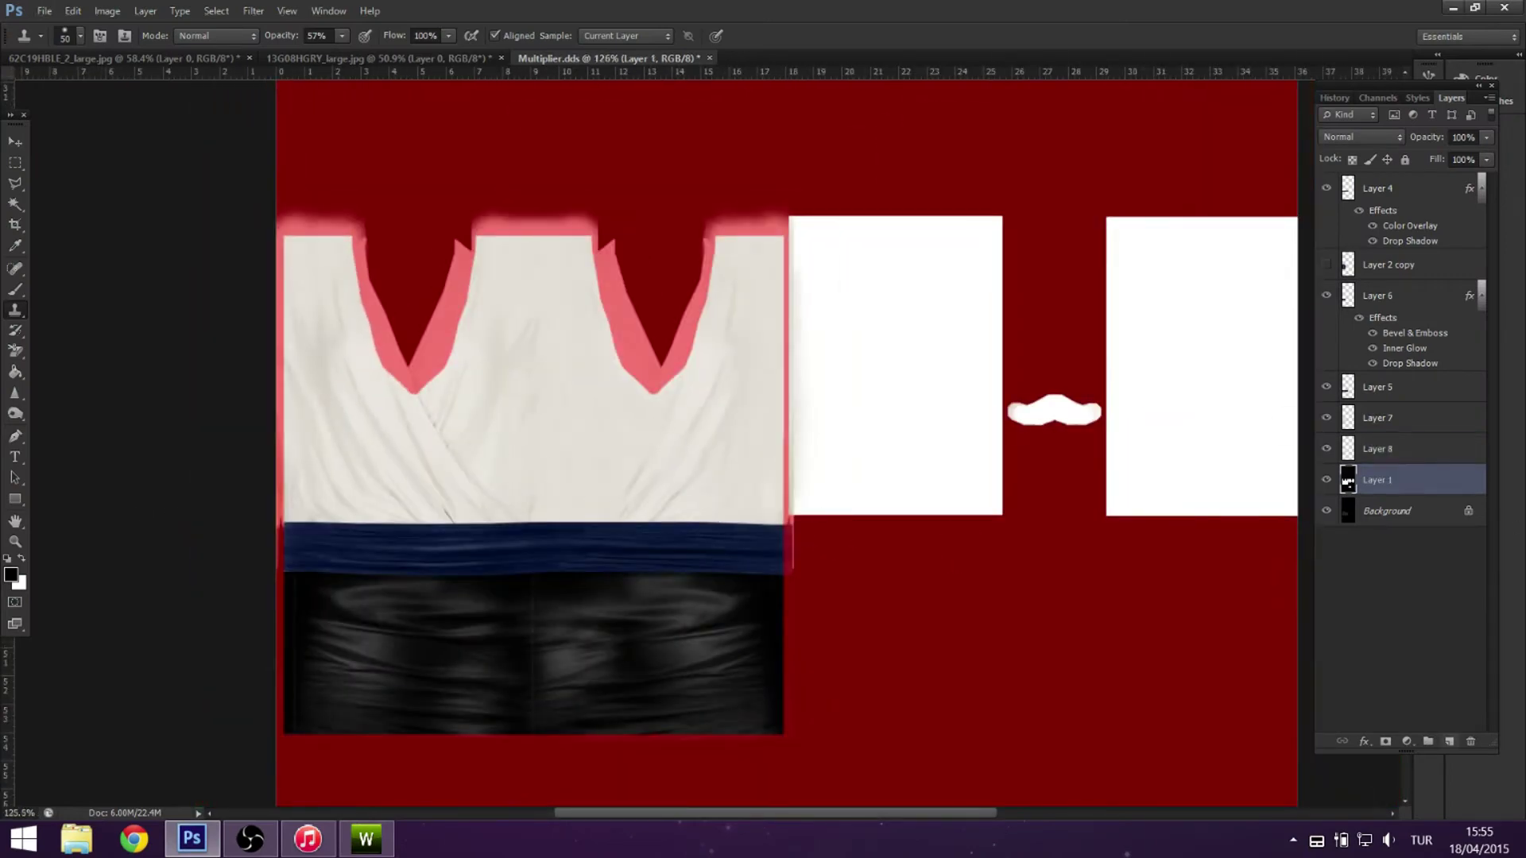
{"action": "left_click_drag", "start_coordinate": [803, 262], "coordinate": [874, 215]}
{"action": "left_click_drag", "start_coordinate": [866, 151], "coordinate": [826, 366]}
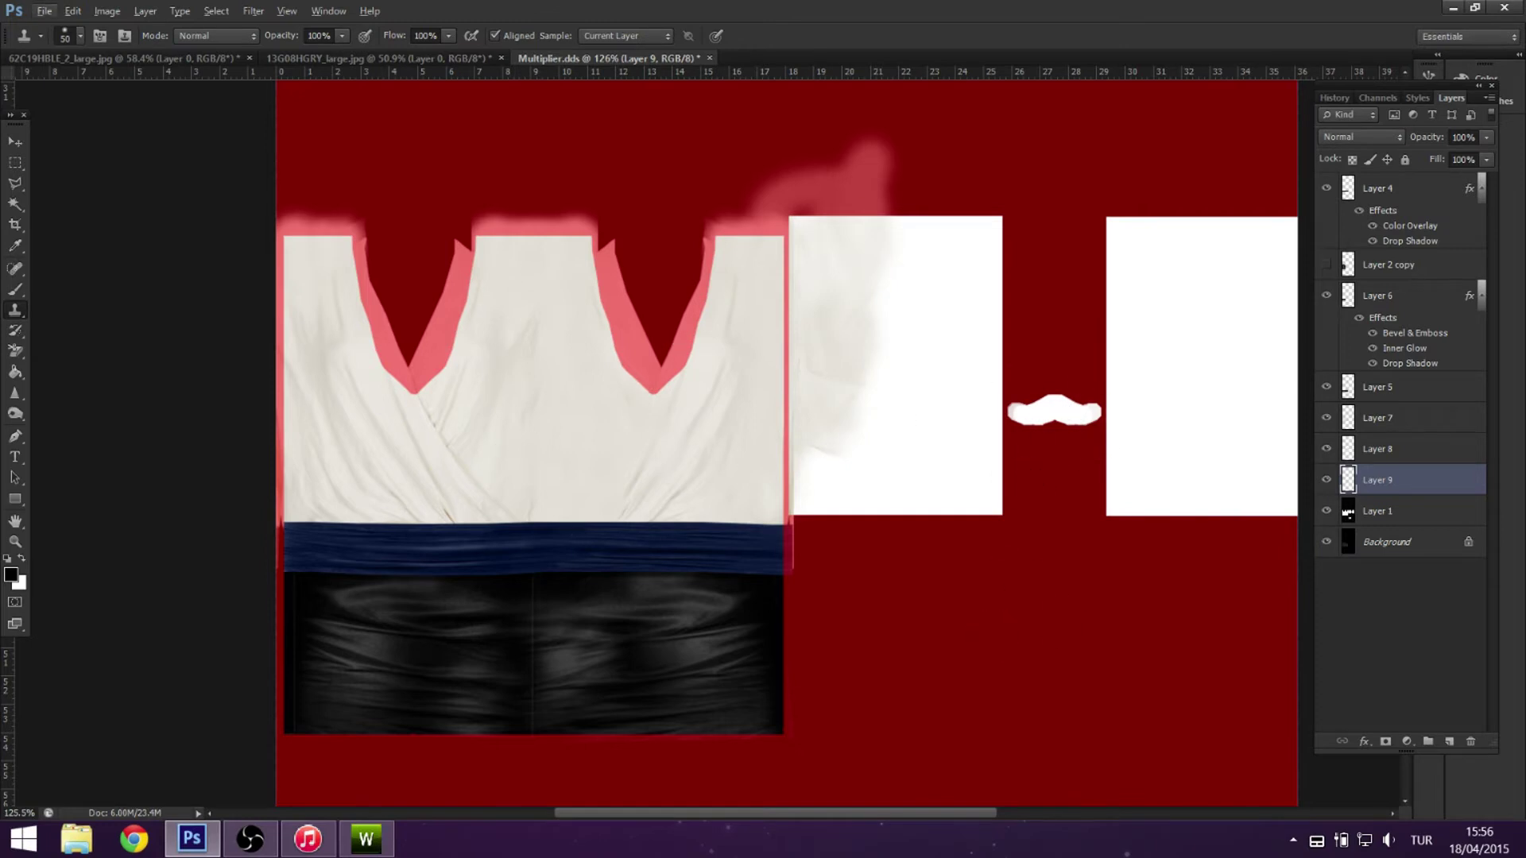
{"action": "mouse_move", "coordinate": [914, 294]}
{"action": "left_mouse_down"}
{"action": "mouse_move", "coordinate": [858, 238]}
{"action": "mouse_move", "coordinate": [874, 493]}
{"action": "left_mouse_up"}
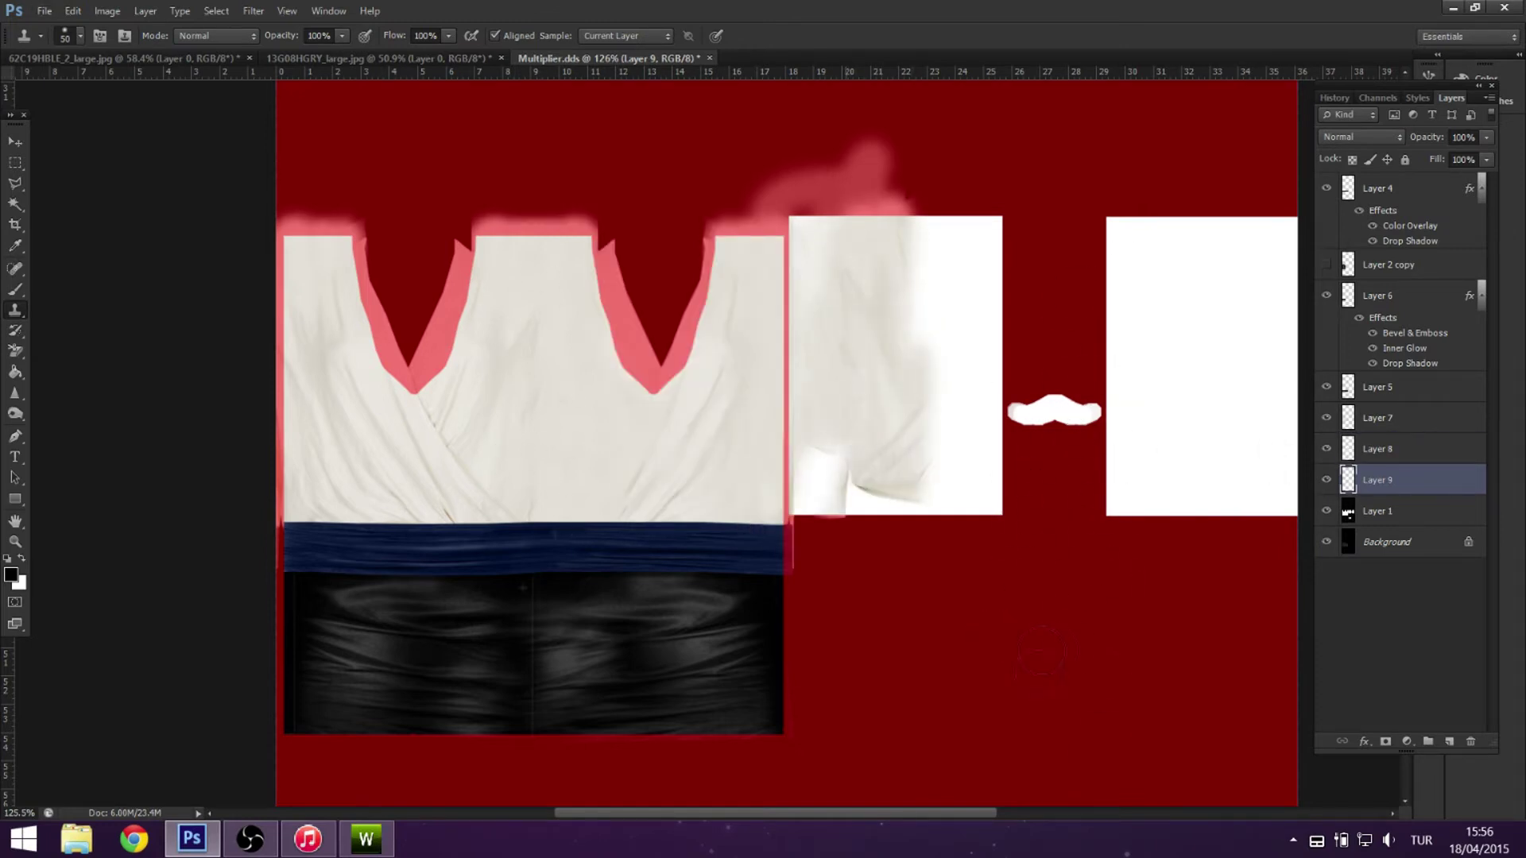
{"action": "mouse_move", "coordinate": [1151, 295]}
{"action": "left_mouse_down"}
{"action": "mouse_move", "coordinate": [1177, 313]}
{"action": "mouse_move", "coordinate": [1221, 288]}
{"action": "mouse_move", "coordinate": [1170, 358]}
{"action": "mouse_move", "coordinate": [1113, 378]}
{"action": "mouse_move", "coordinate": [1124, 373]}
{"action": "mouse_move", "coordinate": [1165, 422]}
{"action": "left_mouse_up"}
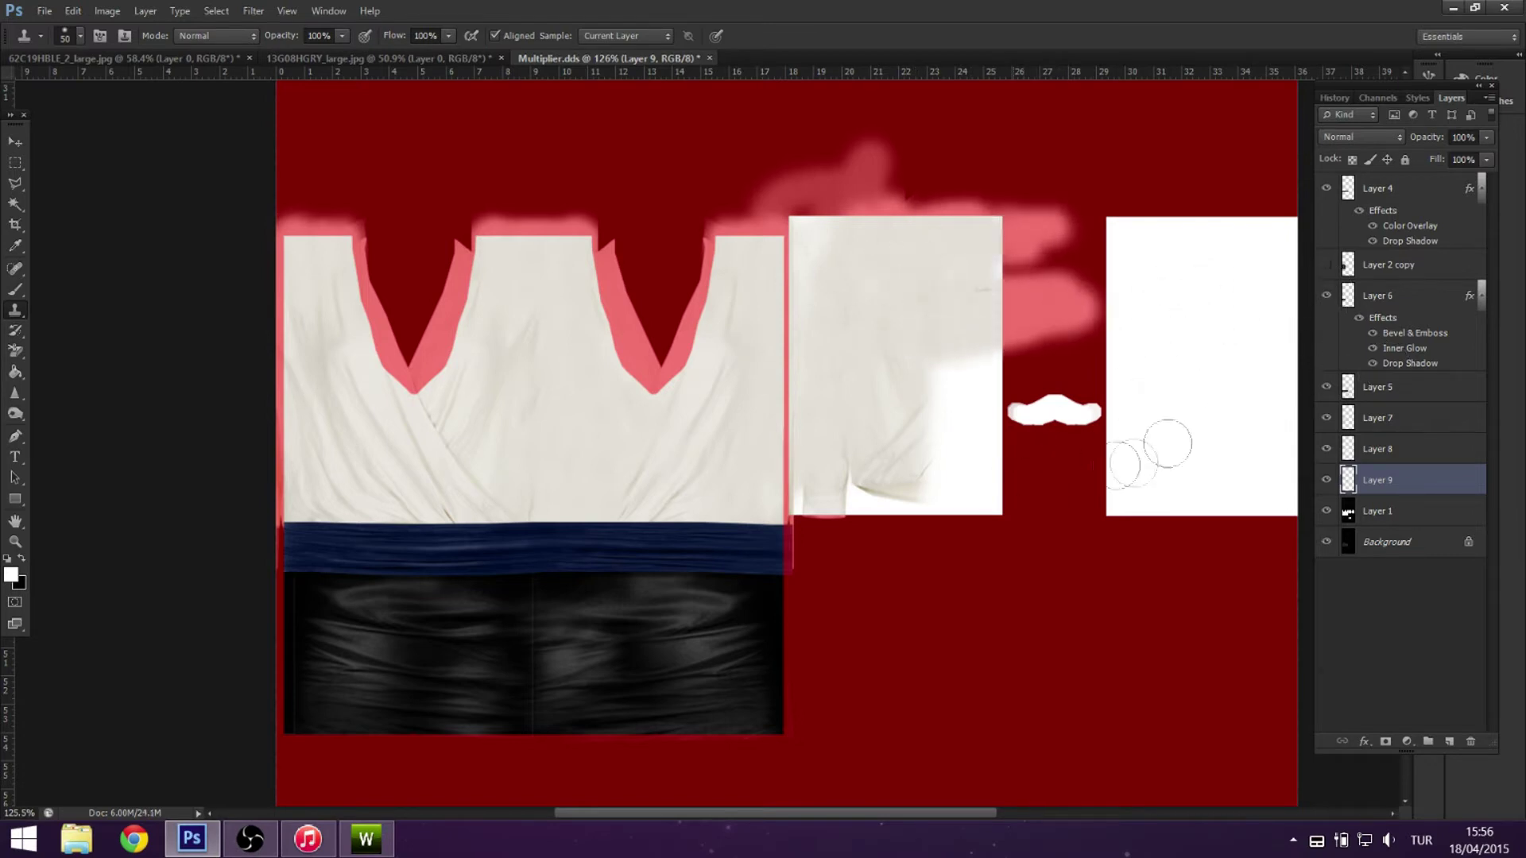
{"action": "mouse_move", "coordinate": [1232, 379]}
{"action": "left_mouse_down"}
{"action": "mouse_move", "coordinate": [1096, 317]}
{"action": "mouse_move", "coordinate": [1172, 477]}
{"action": "mouse_move", "coordinate": [1287, 405]}
{"action": "mouse_move", "coordinate": [1287, 626]}
{"action": "mouse_move", "coordinate": [1267, 497]}
{"action": "mouse_move", "coordinate": [1024, 590]}
{"action": "left_mouse_up"}
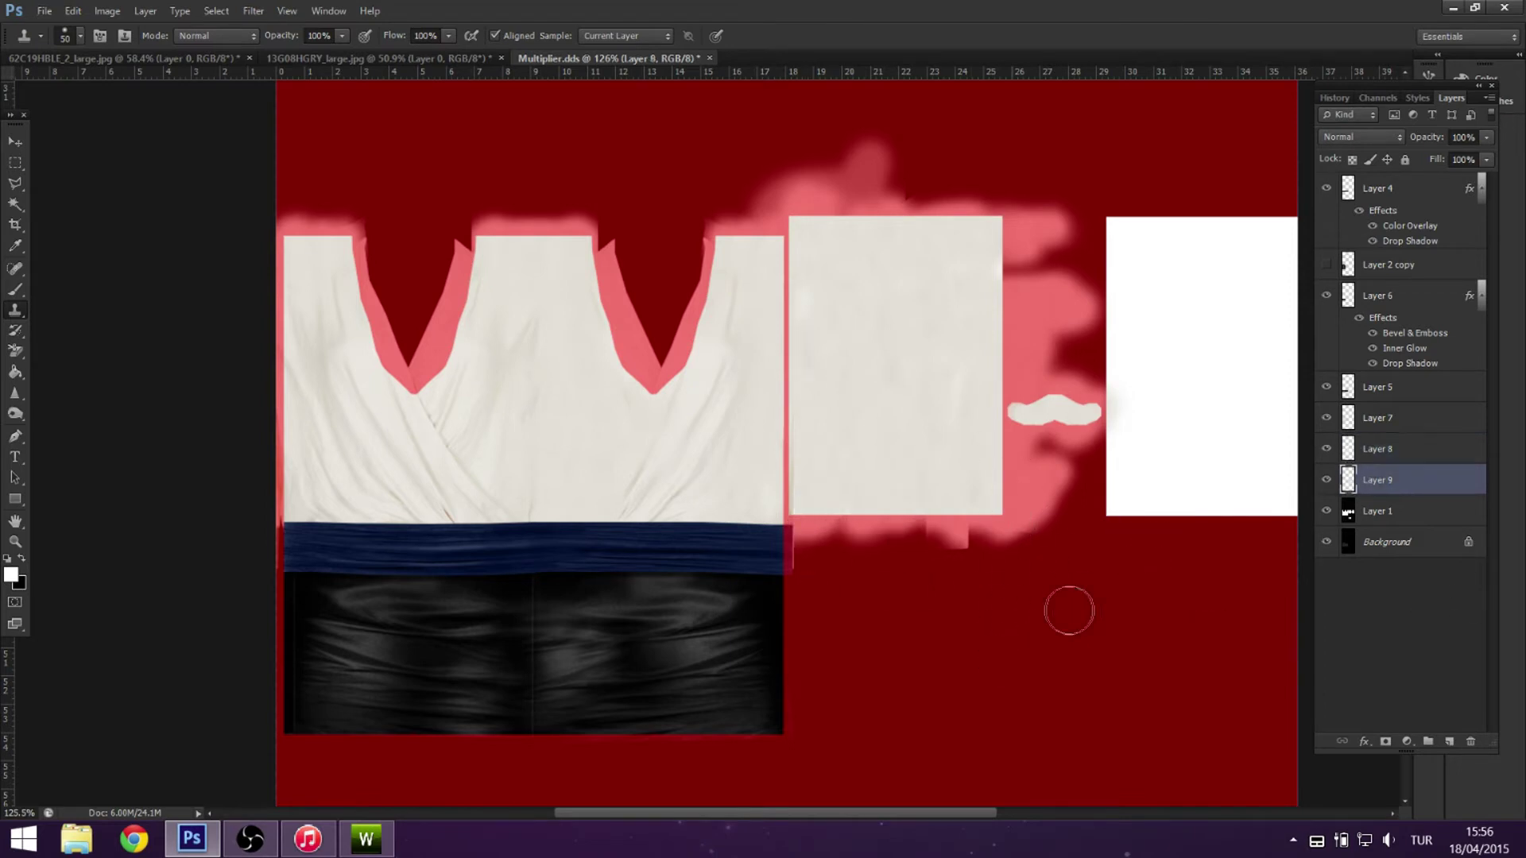
Clone blouse fabric over the second white sleeve panel at the texture's edge on Layer 9.
{"action": "scroll", "coordinate": [868, 233], "scroll_direction": "right", "scroll_amount": 5}
{"action": "key", "text": "m"}
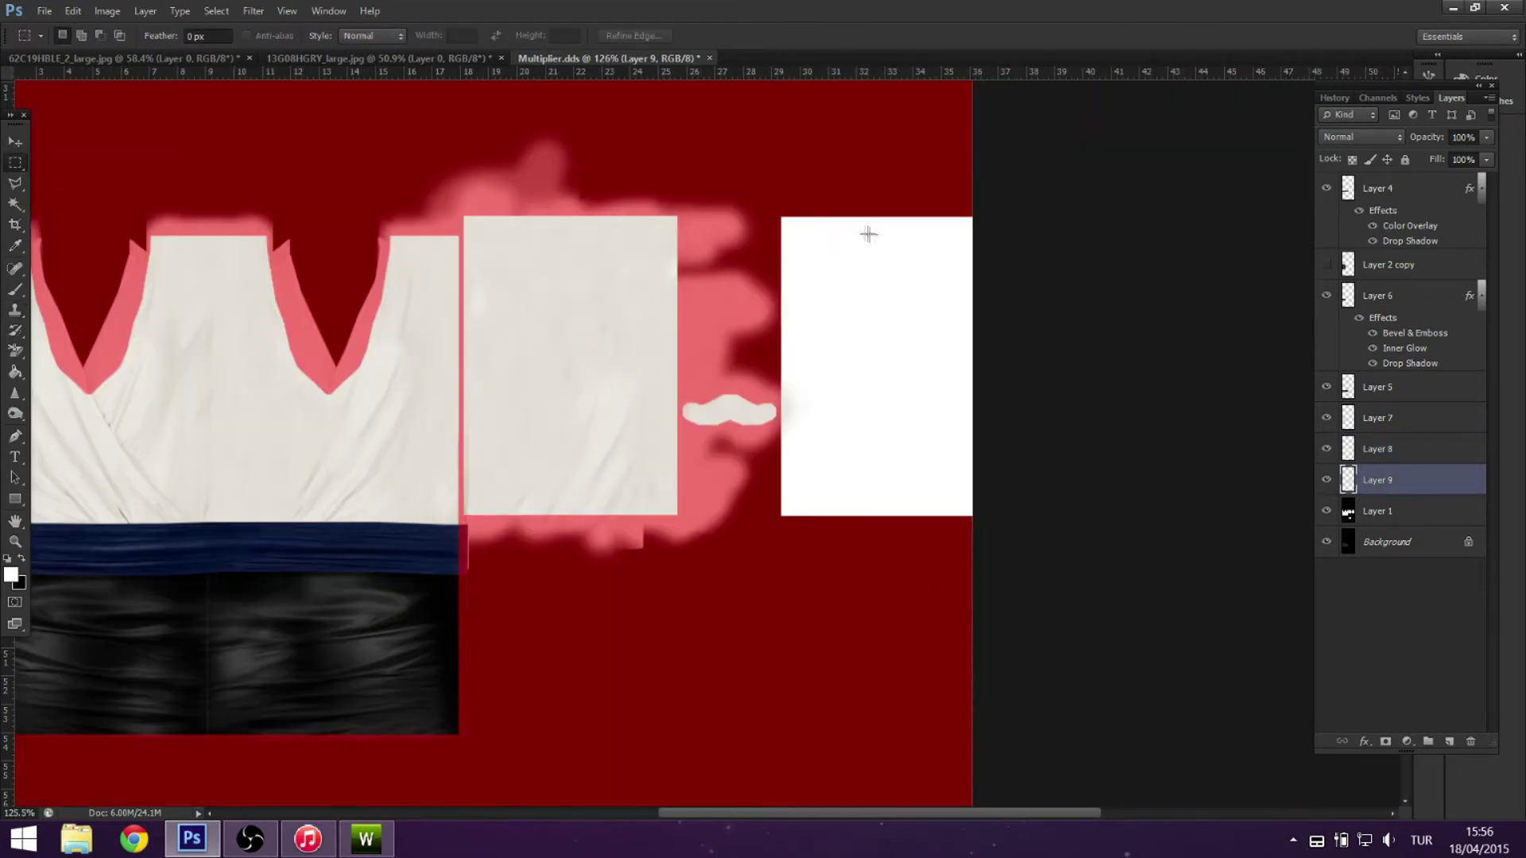
{"action": "key", "text": "s"}
{"action": "mouse_move", "coordinate": [875, 302]}
{"action": "left_mouse_down"}
{"action": "mouse_move", "coordinate": [1083, 273]}
{"action": "mouse_move", "coordinate": [1240, 307]}
{"action": "mouse_move", "coordinate": [1039, 565]}
{"action": "mouse_move", "coordinate": [1086, 625]}
{"action": "mouse_move", "coordinate": [1196, 453]}
{"action": "left_mouse_up"}
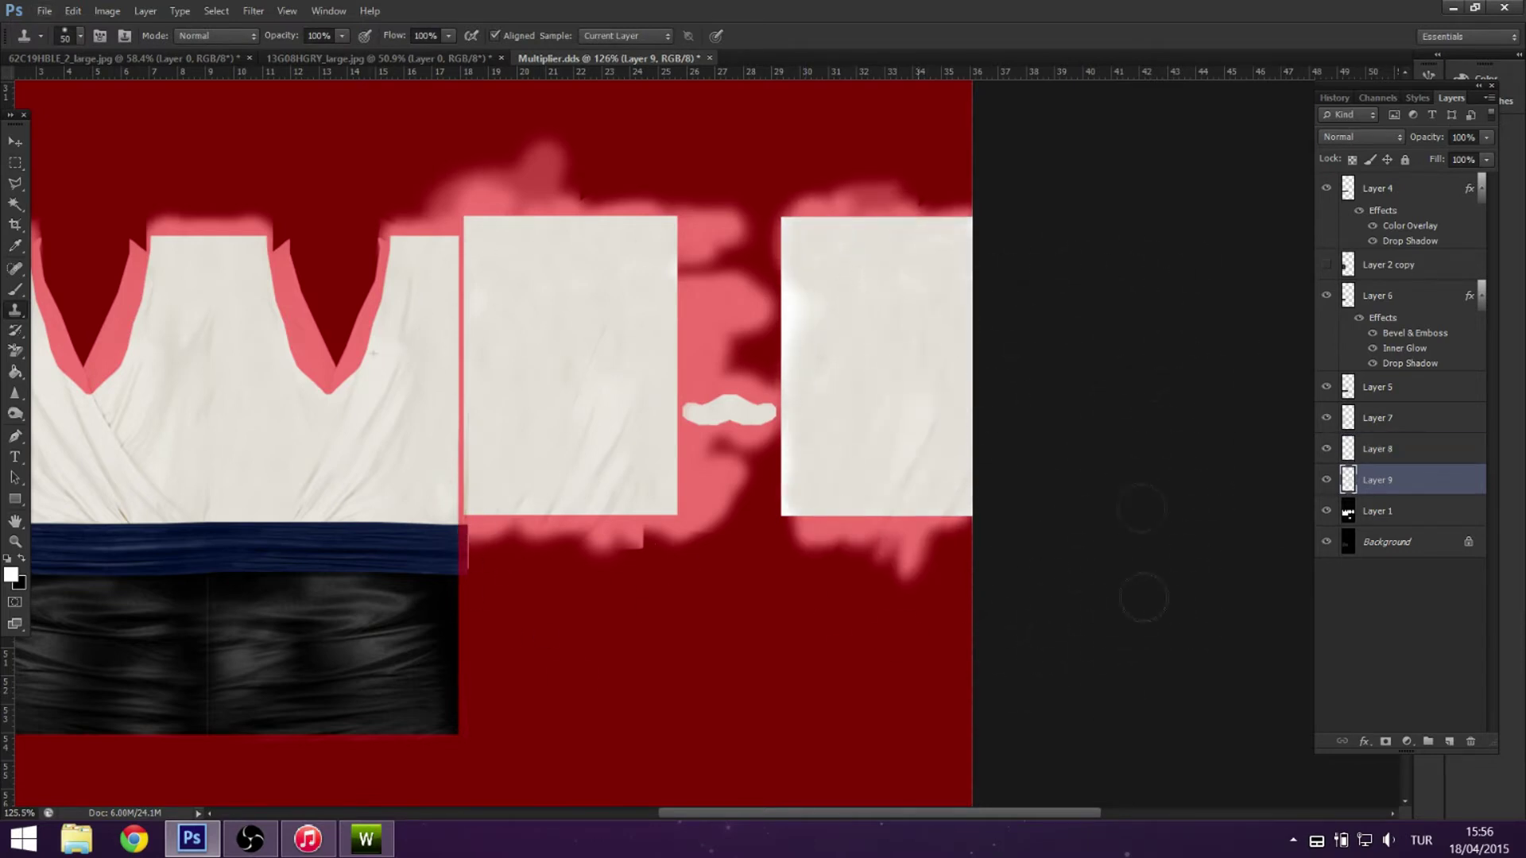
Add a layer below Layer 9 and clone the black satin skirt fabric over the white oval piece.
{"action": "scroll", "coordinate": [1111, 442], "scroll_direction": "down", "scroll_amount": 5}
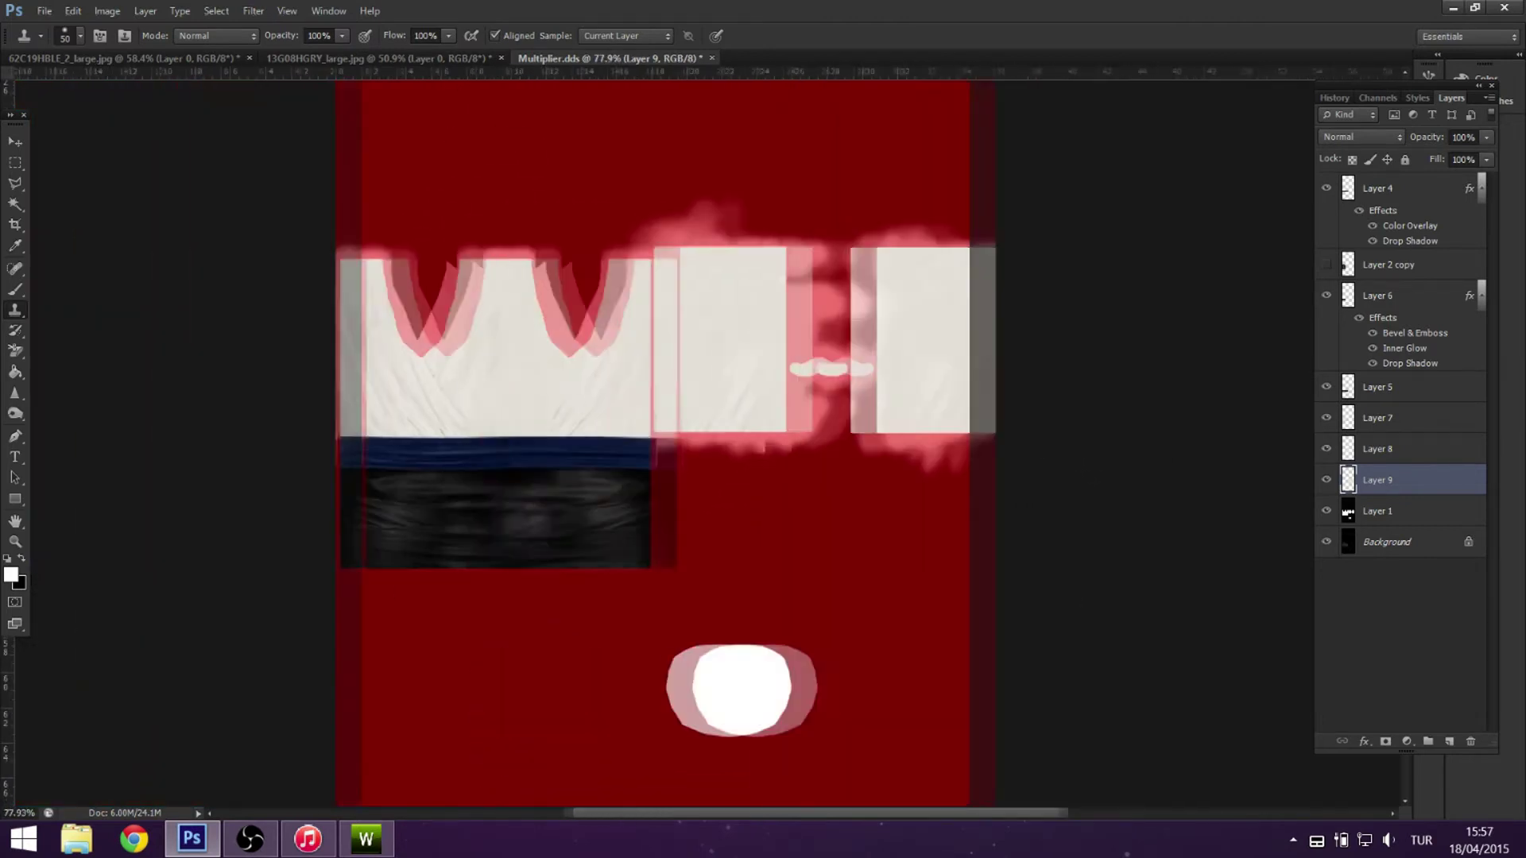
{"action": "key", "text": "alt+bracketleft"}
{"action": "key", "text": "ctrl+shift+alt+n"}
{"action": "mouse_move", "coordinate": [811, 616]}
{"action": "left_mouse_down"}
{"action": "mouse_move", "coordinate": [938, 628]}
{"action": "mouse_move", "coordinate": [882, 671]}
{"action": "left_mouse_up"}
Darken the satin oval's highlights using the Burn tool with a 199 px brush and the Highlights range.
{"action": "key", "text": "o"}
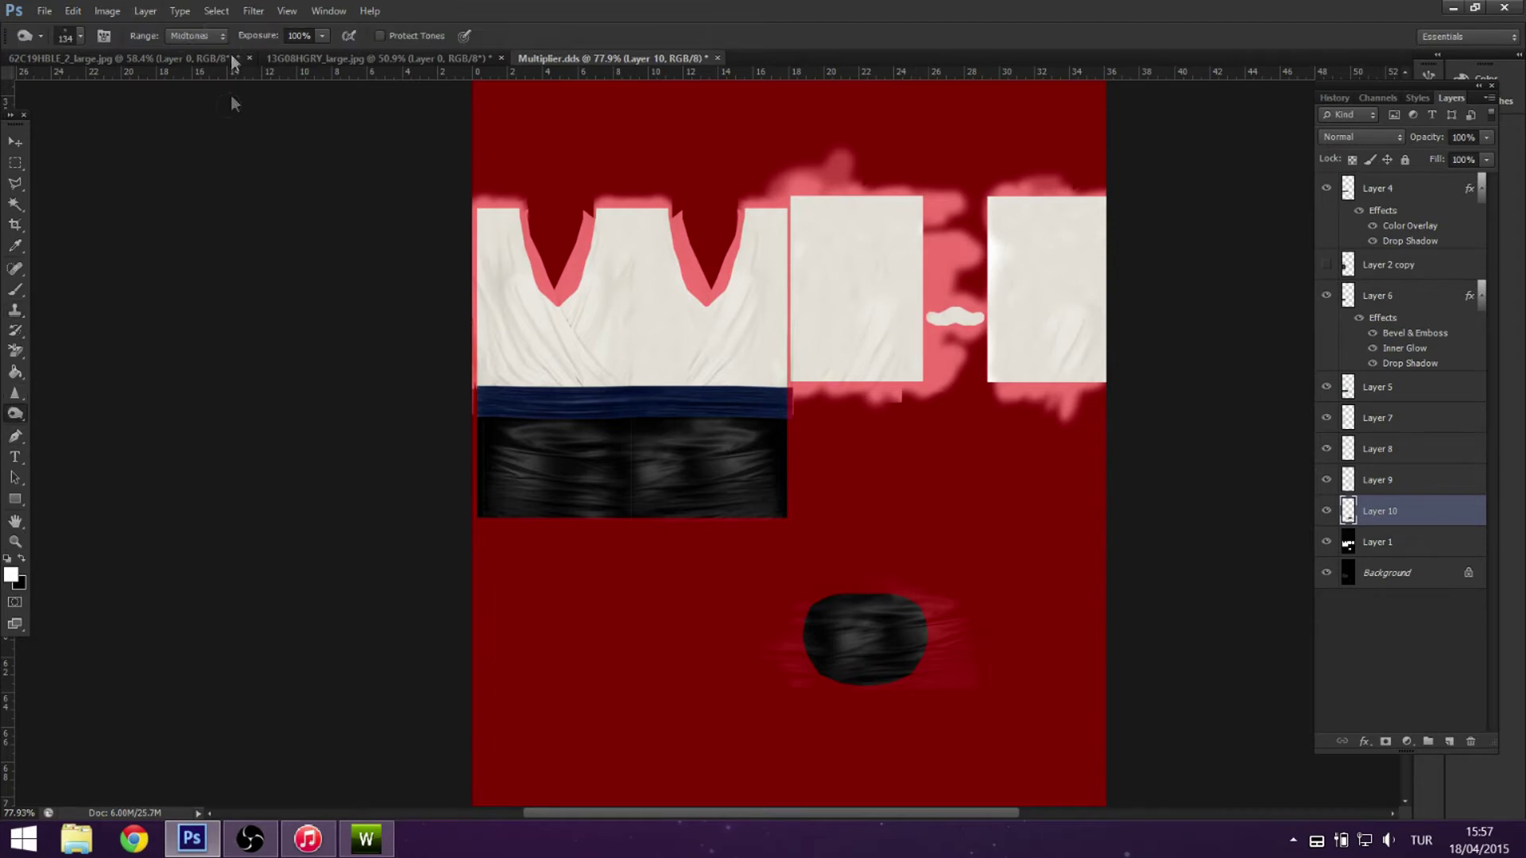
{"action": "left_click", "coordinate": [80, 35]}
{"action": "left_click_drag", "start_coordinate": [79, 76], "coordinate": [93, 76]}
{"action": "left_click", "coordinate": [1334, 756]}
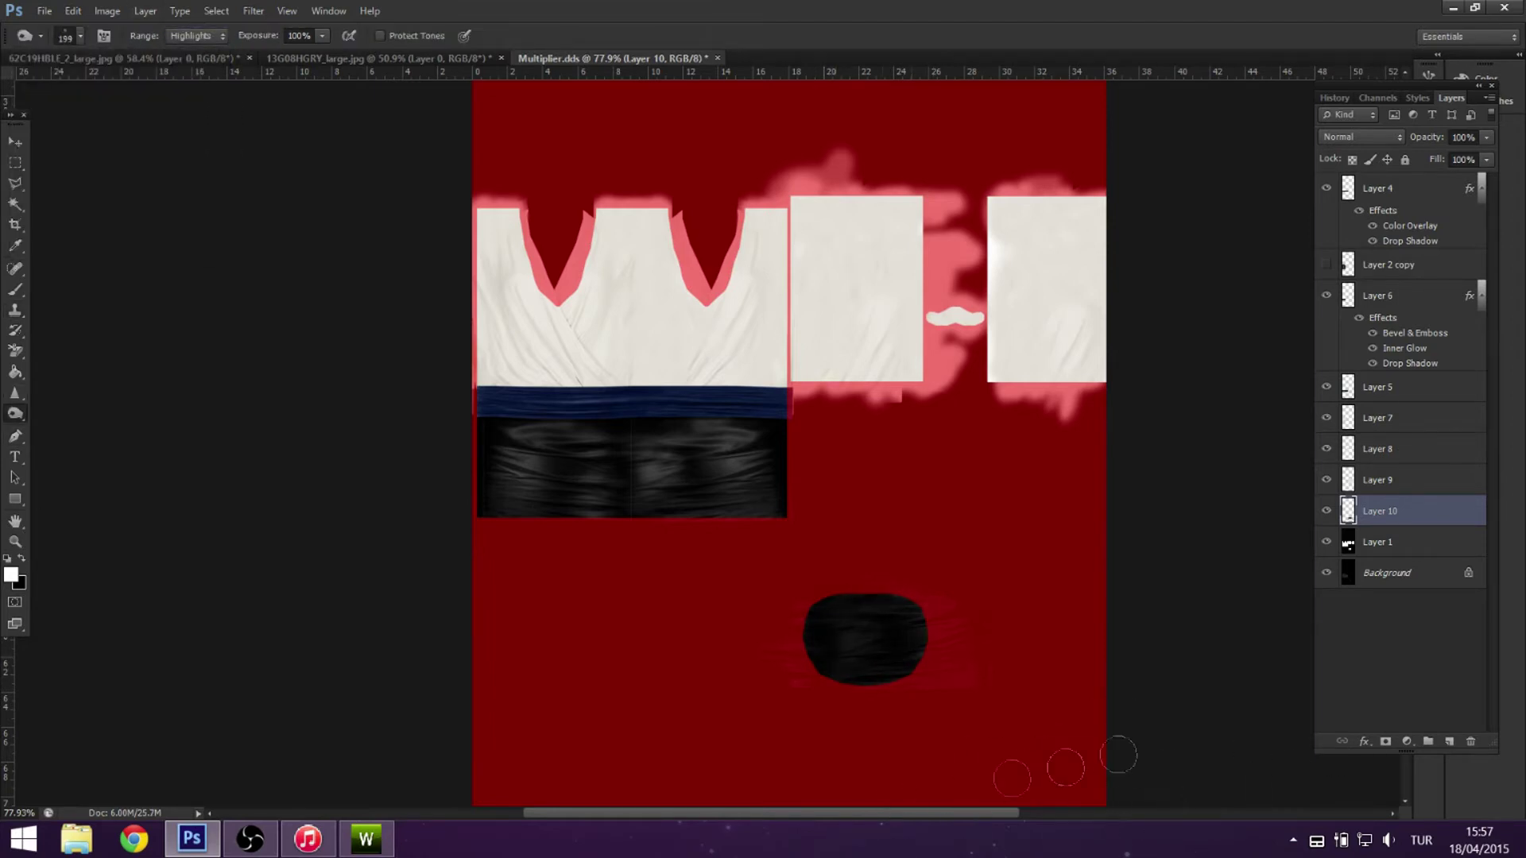
Save the updated texture over the existing Multiplier.dds.
{"action": "key", "text": "ctrl+shift+s"}
{"action": "left_click", "coordinate": [862, 524]}
{"action": "left_click", "coordinate": [818, 592]}
{"action": "left_click", "coordinate": [1104, 499]}
{"action": "left_click", "coordinate": [702, 318]}
Switch to TSR Workshop, reimport Multiplier.dds as the Diffuse texture and rotate the model to check the sleeves and bodice.
{"action": "left_click", "coordinate": [367, 839]}
{"action": "left_click", "coordinate": [1493, 144]}
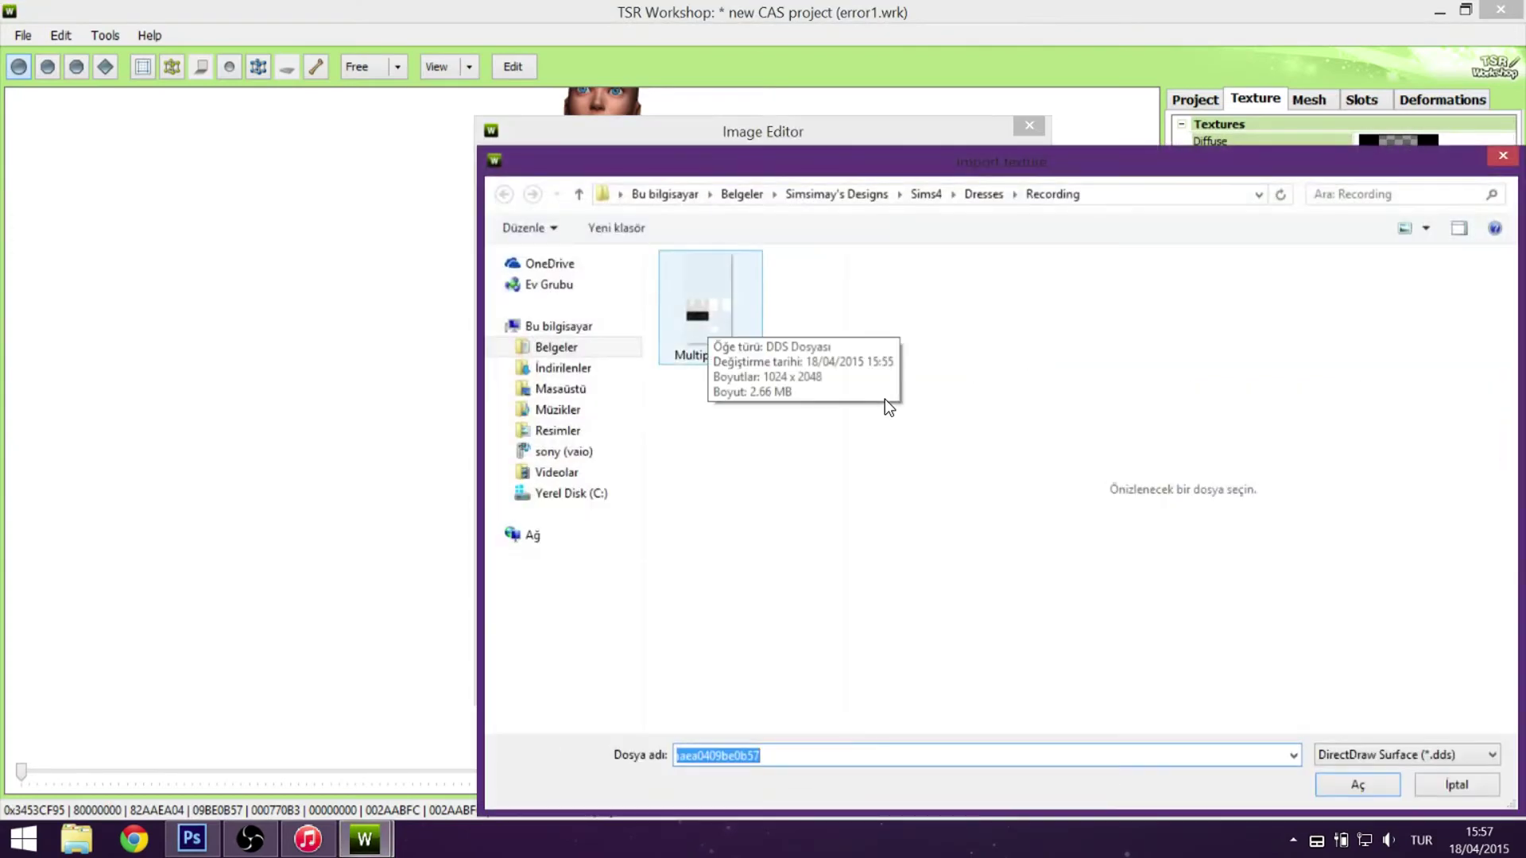
{"action": "left_click", "coordinate": [710, 309]}
{"action": "left_click", "coordinate": [1357, 785]}
{"action": "left_click", "coordinate": [920, 659]}
{"action": "left_click_drag", "start_coordinate": [821, 466], "coordinate": [771, 642]}
{"action": "left_click_drag", "start_coordinate": [959, 576], "coordinate": [684, 589]}
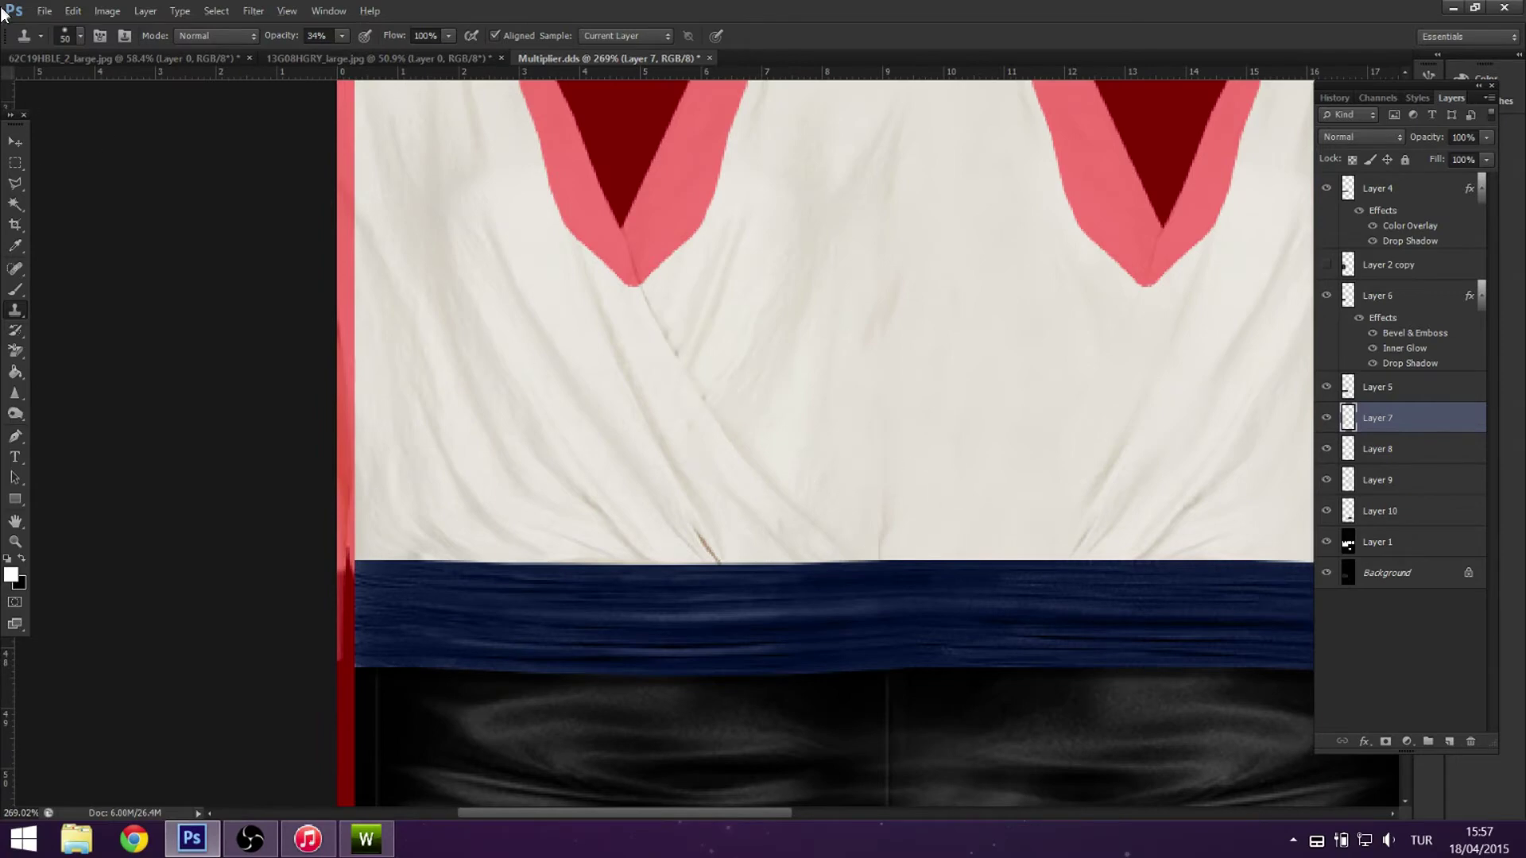
Set the Clone Stamp brush size to 18 px for retouching the bodice on Layer 7.
{"action": "left_click", "coordinate": [80, 36]}
{"action": "type", "text": "18"}
{"action": "key", "text": "Return"}
{"action": "scroll", "coordinate": [1105, 386], "scroll_direction": "down", "scroll_amount": 5}
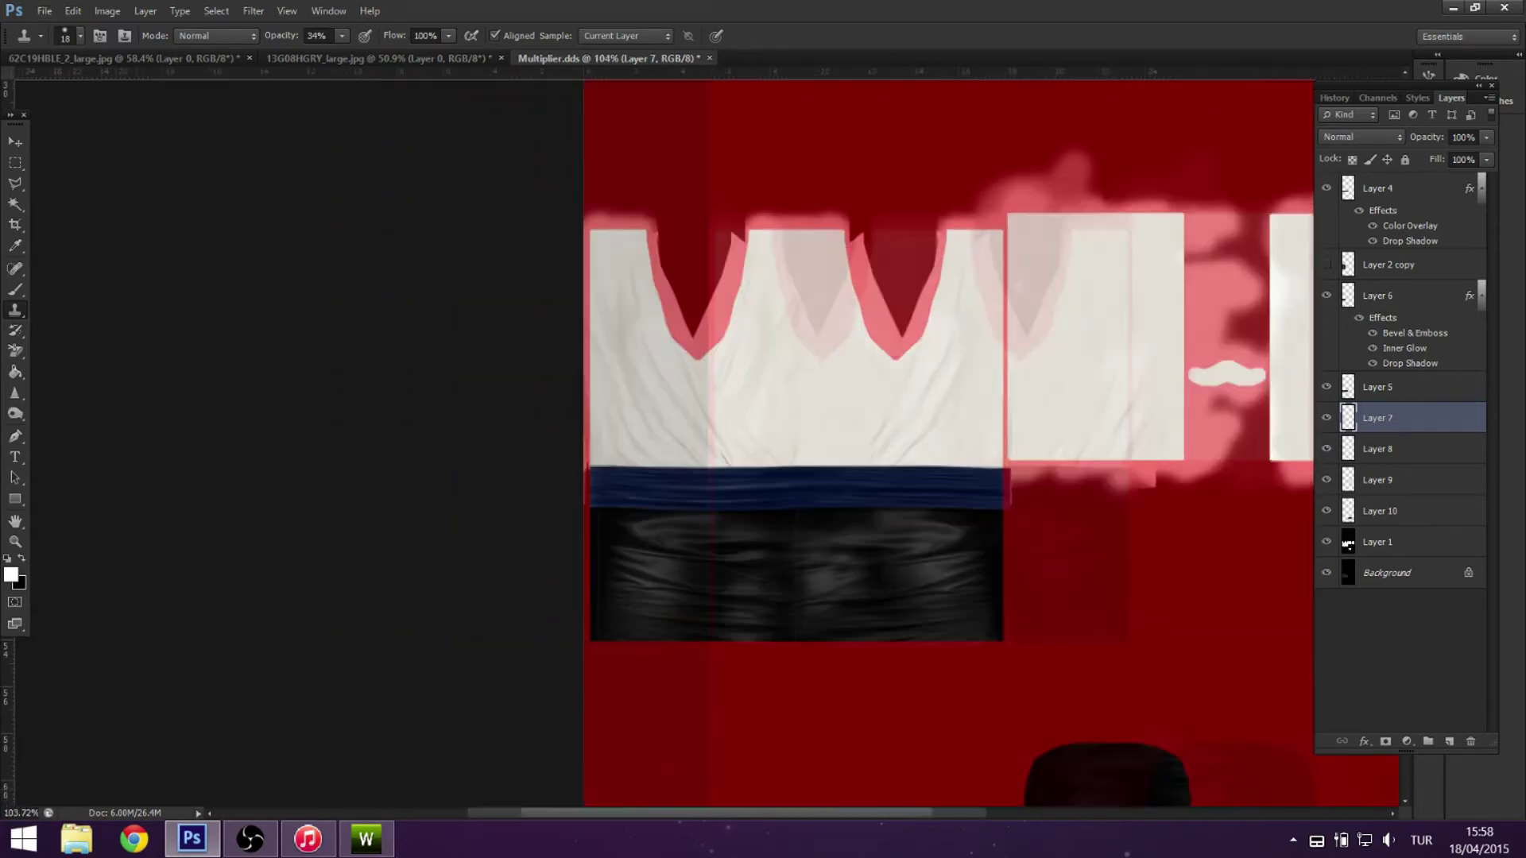
Merge Layer 7, Layer 8 and Layer 9 into a single blouse layer.
{"action": "left_click", "coordinate": [1382, 480], "text": "shift"}
{"action": "right_click", "coordinate": [1372, 480]}
{"action": "left_click", "coordinate": [1232, 612]}
{"action": "key", "text": "alt+i"}
{"action": "key", "text": "a"}
{"action": "key", "text": "c"}
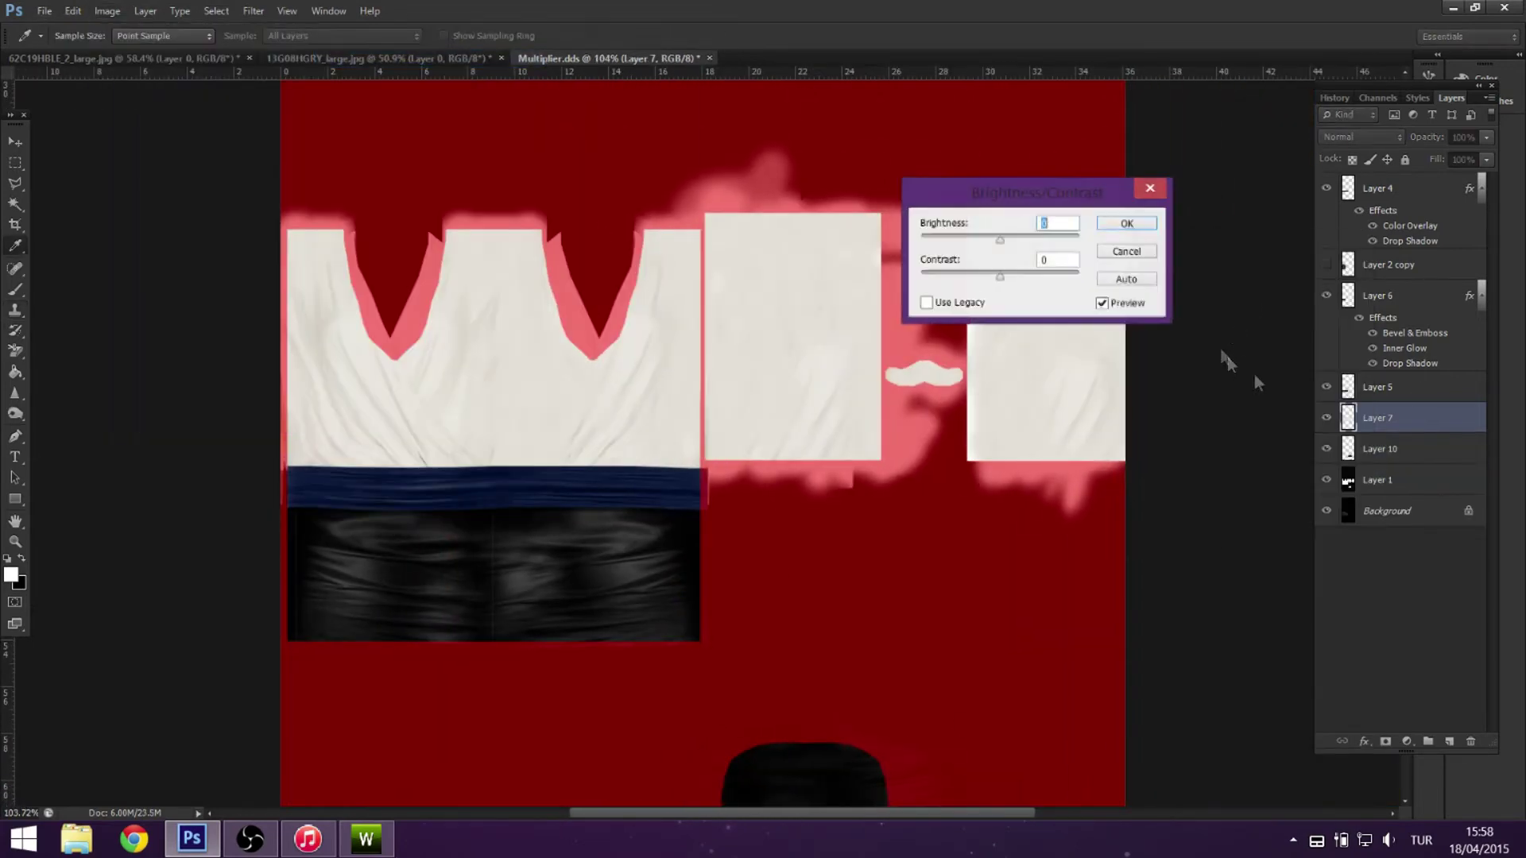
{"action": "left_click_drag", "start_coordinate": [999, 239], "coordinate": [898, 240]}
{"action": "left_click", "coordinate": [1149, 189]}
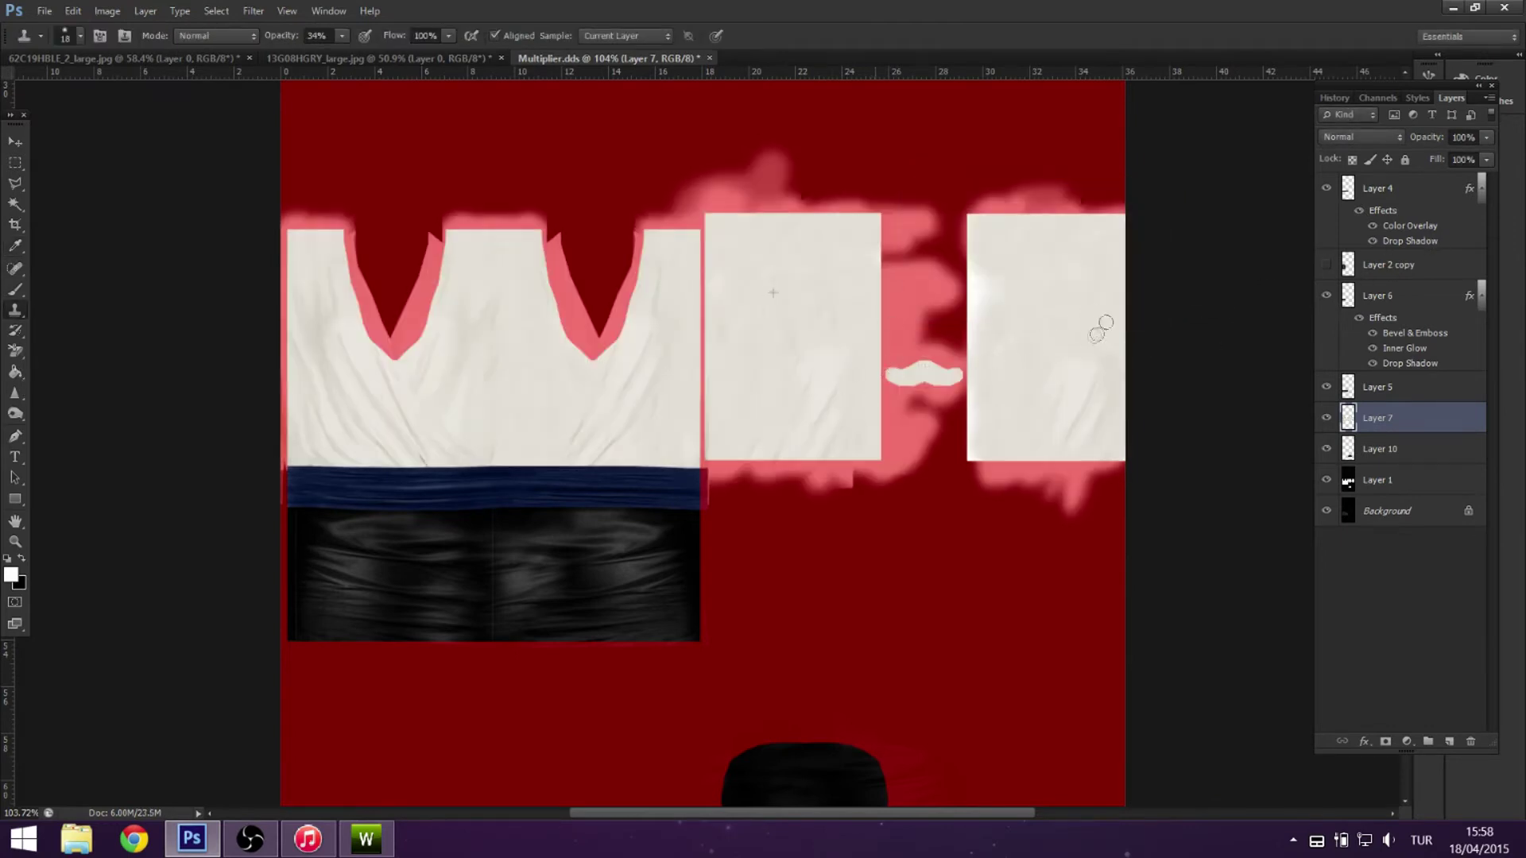
Apply Brightness/Contrast to the merged blouse layer with brightness -12 and contrast 99.
{"action": "key", "text": "alt+i"}
{"action": "key", "text": "a"}
{"action": "key", "text": "c"}
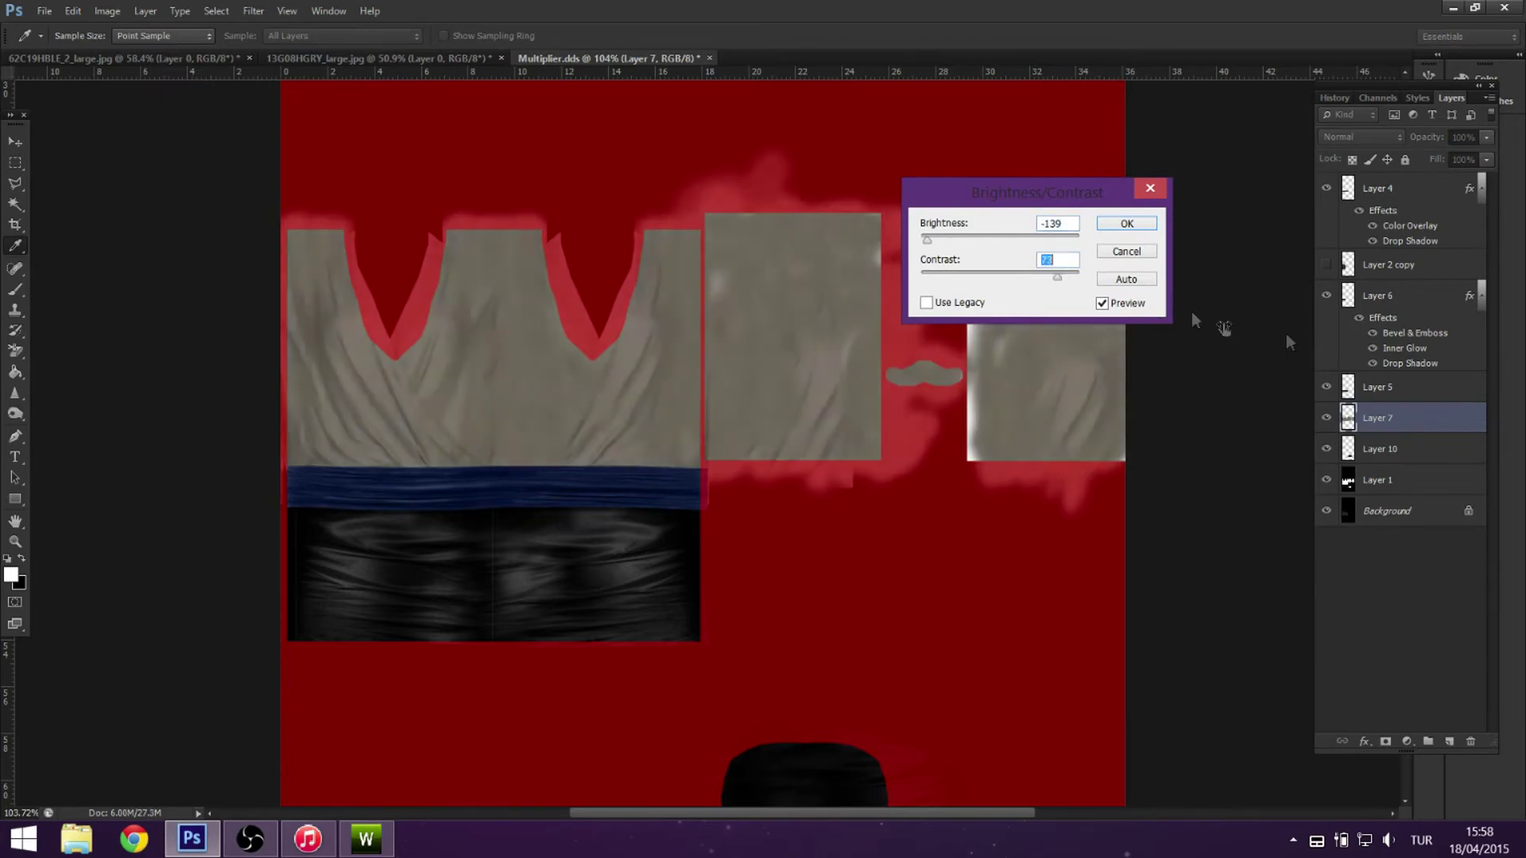
{"action": "key", "text": "Tab"}
{"action": "type", "text": "99"}
{"action": "key", "text": "shift+Tab"}
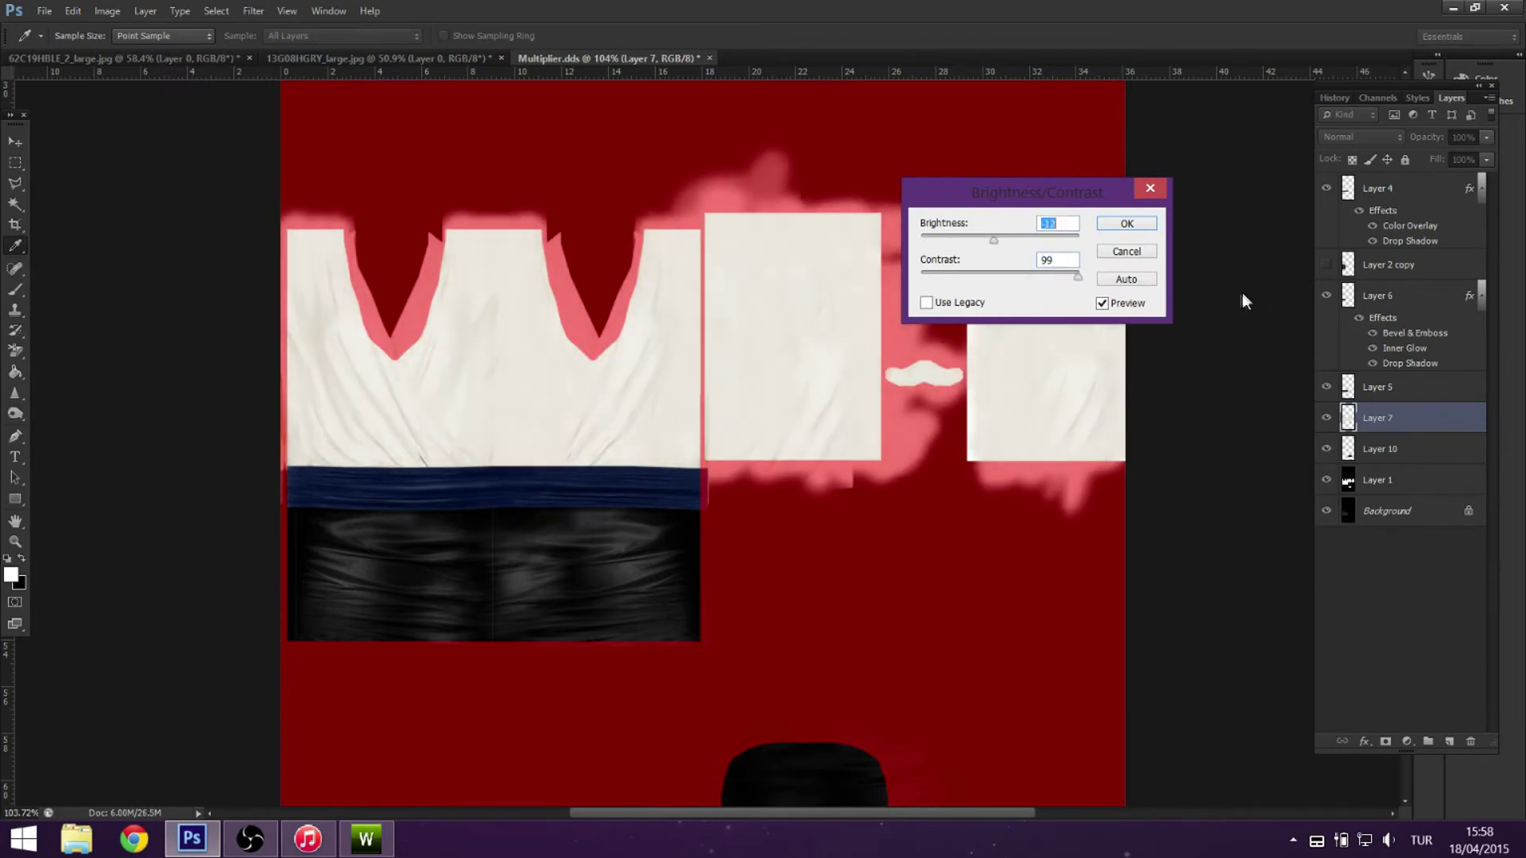
{"action": "key", "text": "Return"}
Dodge the fabric beside the front wrap folds with a 12 px brush, Shadows range and 81% exposure.
{"action": "scroll", "coordinate": [449, 467], "scroll_direction": "up", "scroll_amount": 4}
{"action": "key", "text": "o"}
{"action": "right_click", "coordinate": [149, 109]}
{"action": "key", "text": "Escape"}
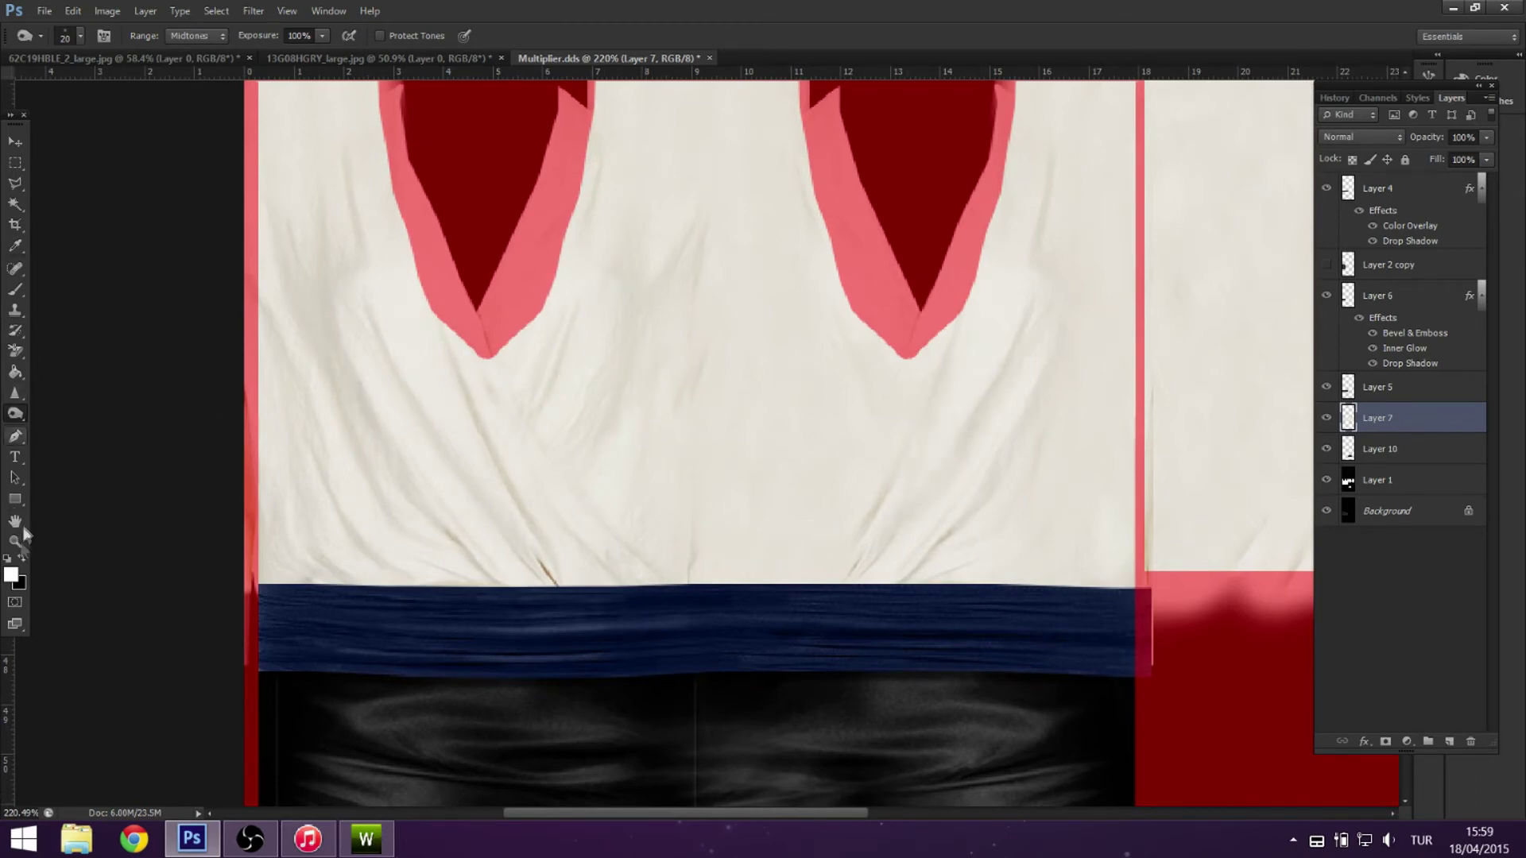
{"action": "key", "text": "shift+o"}
{"action": "right_click", "coordinate": [57, 109]}
{"action": "key", "text": "Return"}
{"action": "scroll", "coordinate": [599, 516], "scroll_direction": "up", "scroll_amount": 1}
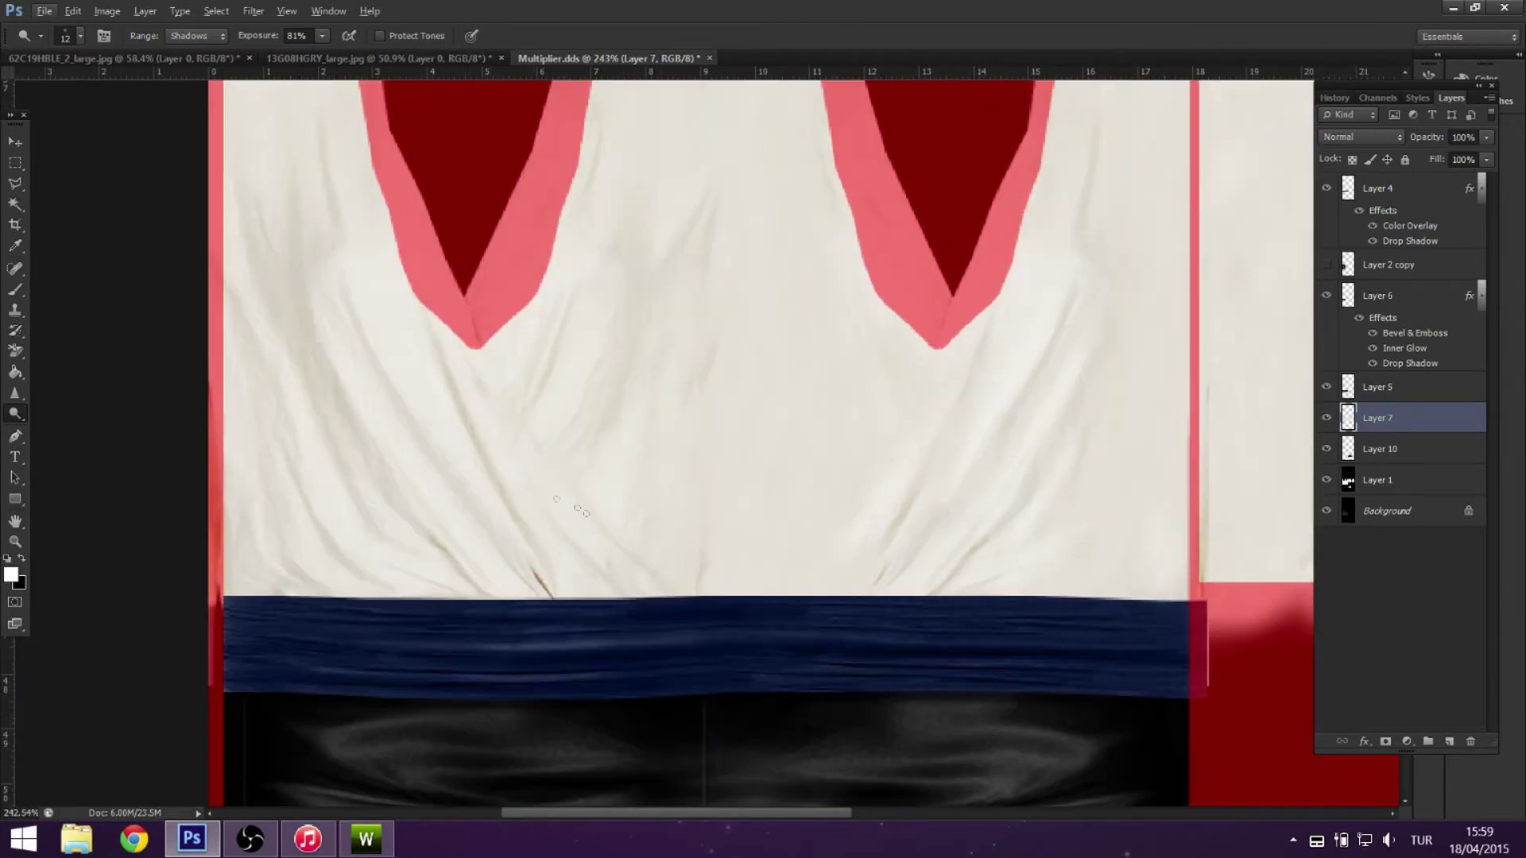
Move Layer 1 to the top of the layer stack and delete its white dress body area with the Magic Wand.
{"action": "scroll", "coordinate": [500, 456], "scroll_direction": "down", "scroll_amount": 6}
{"action": "left_click_drag", "start_coordinate": [1369, 220], "coordinate": [1370, 177]}
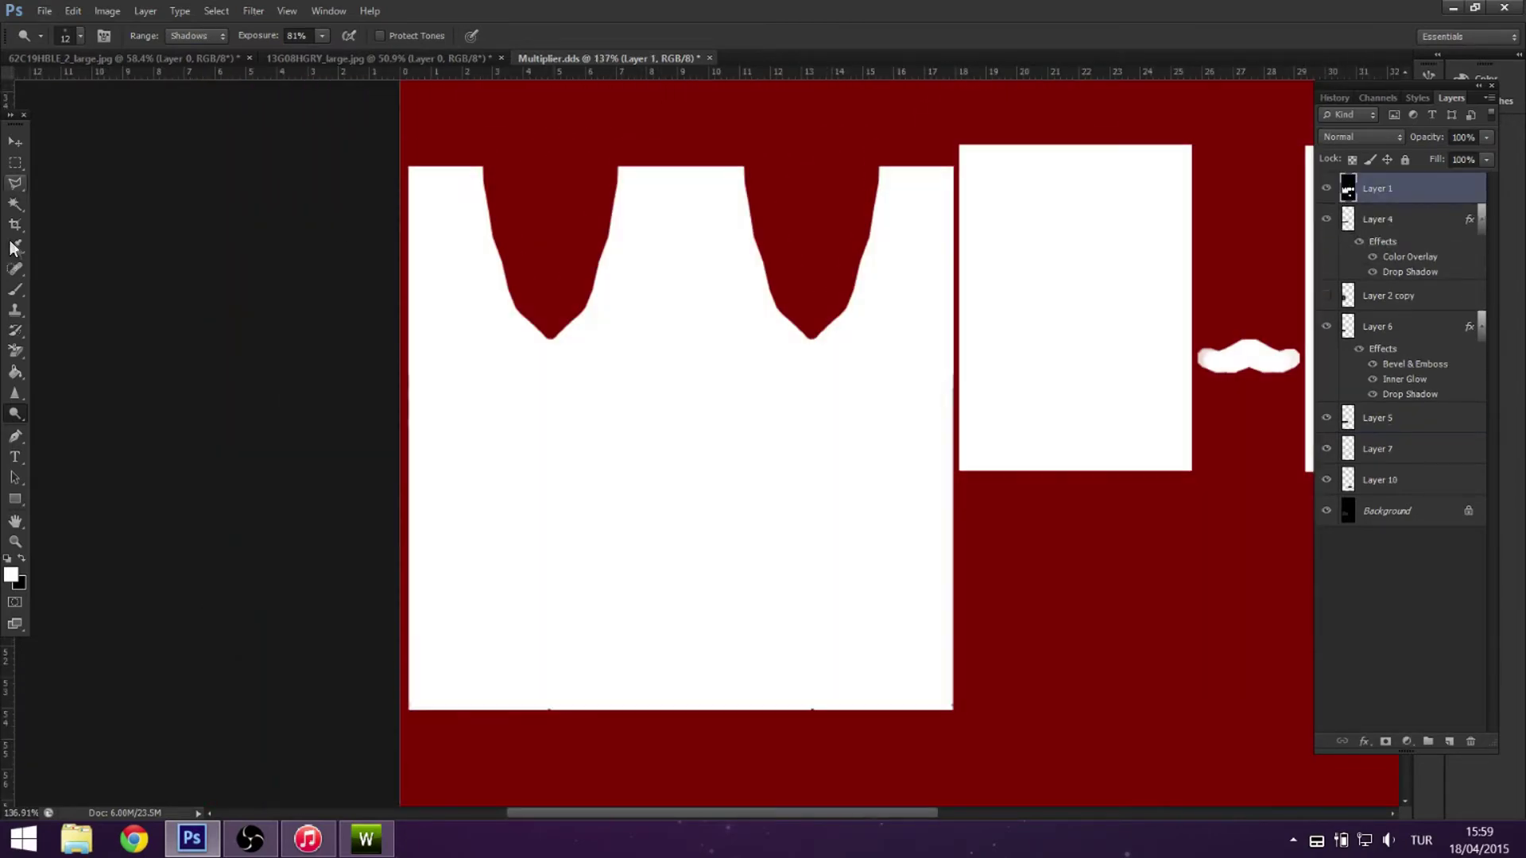
{"action": "left_click", "coordinate": [16, 204]}
{"action": "left_click", "coordinate": [385, 35]}
{"action": "key", "text": "Delete"}
Delete the white sleeve panels and the small curved piece from Layer 1.
{"action": "left_click", "coordinate": [1113, 381]}
{"action": "key", "text": "Delete"}
{"action": "left_click", "coordinate": [1249, 358]}
{"action": "key", "text": "Delete"}
{"action": "scroll", "coordinate": [1112, 477], "scroll_direction": "right", "scroll_amount": 3}
{"action": "left_click", "coordinate": [1048, 381]}
{"action": "key", "text": "Delete"}
Delete the white oval area from Layer 1 with the Magic Wand and deselect.
{"action": "left_click", "coordinate": [1386, 511]}
{"action": "scroll", "coordinate": [274, 433], "scroll_direction": "down", "scroll_amount": 4}
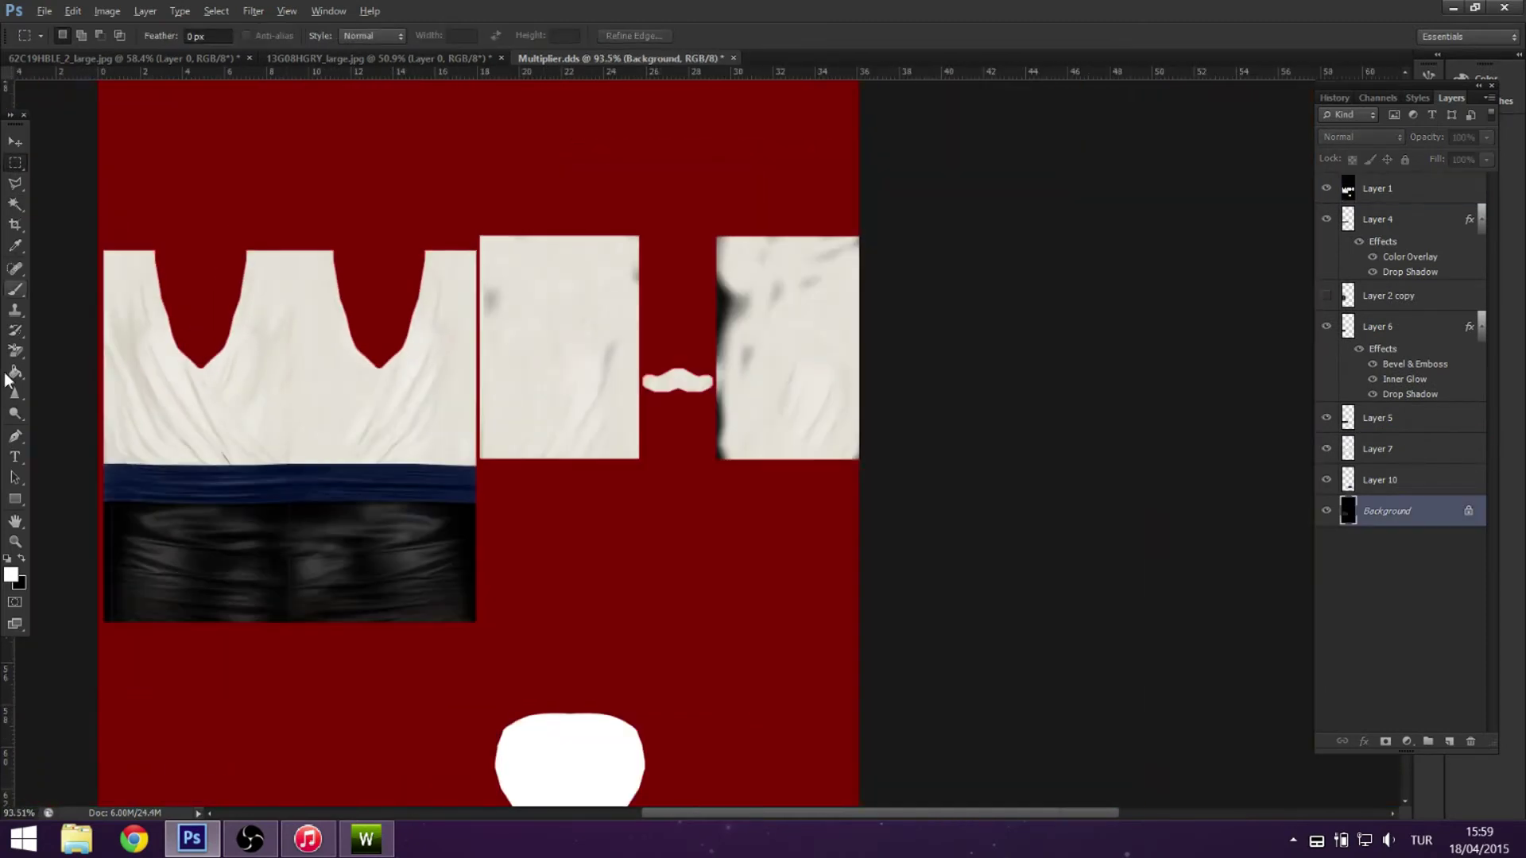
{"action": "left_click", "coordinate": [16, 289]}
{"action": "scroll", "coordinate": [443, 327], "scroll_direction": "down", "scroll_amount": 5}
{"action": "left_click", "coordinate": [1377, 189]}
{"action": "left_click", "coordinate": [15, 204]}
{"action": "left_click", "coordinate": [521, 600]}
{"action": "key", "text": "Delete"}
{"action": "key", "text": "ctrl+d"}
Fill the dark areas of the Background layer behind the sleeve panels with white using the Paint Bucket.
{"action": "left_click", "coordinate": [1386, 511]}
{"action": "key", "text": "ctrl+shift+s"}
{"action": "key", "text": "Escape"}
{"action": "left_click", "coordinate": [15, 371]}
{"action": "left_click", "coordinate": [520, 325]}
{"action": "left_click", "coordinate": [619, 282]}
{"action": "scroll", "coordinate": [416, 307], "scroll_direction": "up", "scroll_amount": 4}
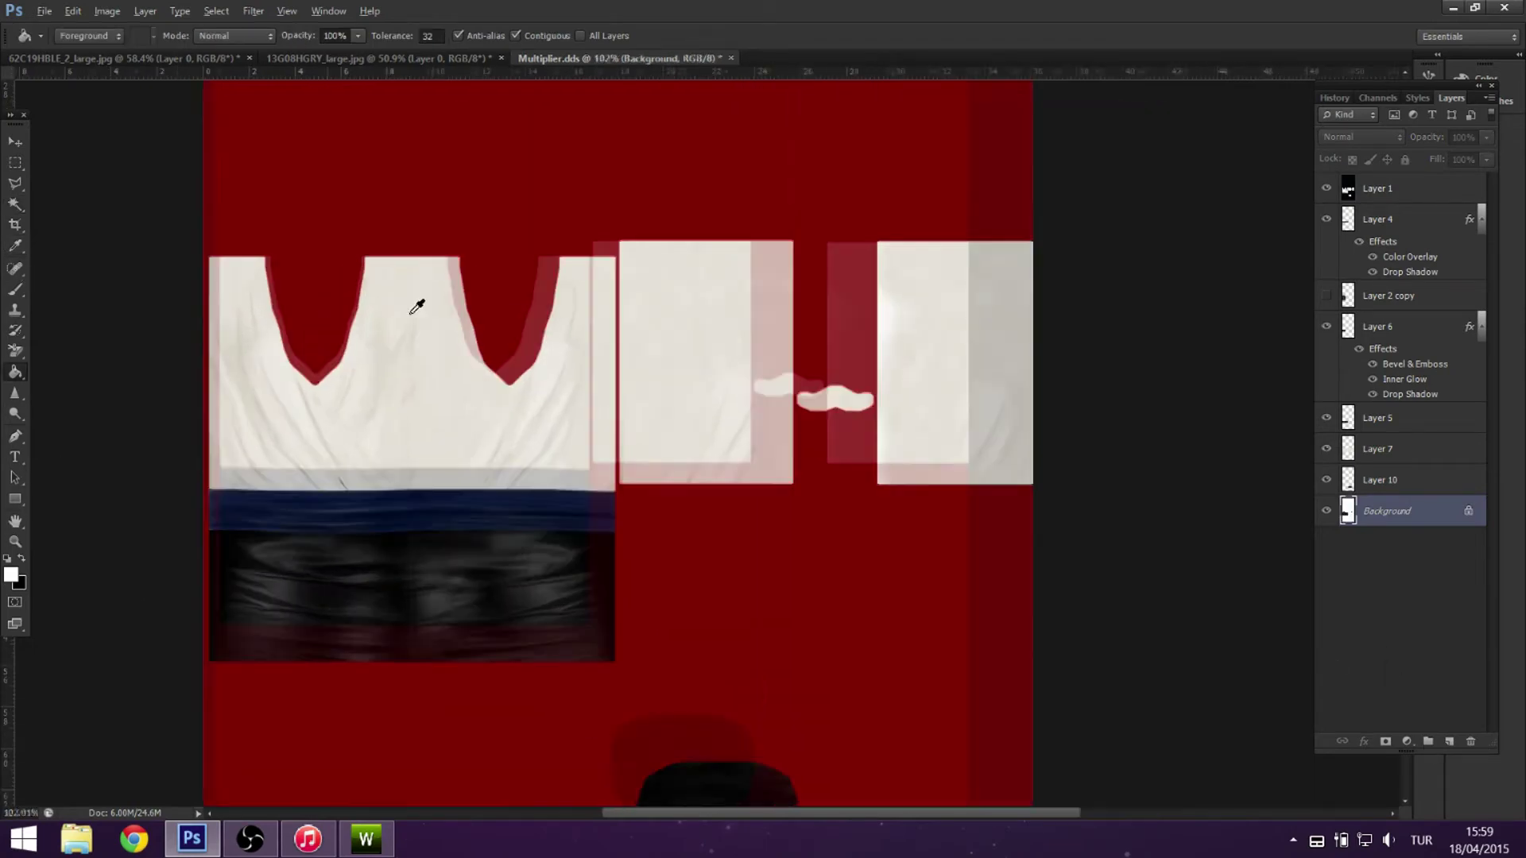
Add a black (000000) Color Overlay to Layer 1.
{"action": "key", "text": "h"}
{"action": "left_click", "coordinate": [1377, 189]}
{"action": "right_click", "coordinate": [826, 208]}
{"action": "left_click", "coordinate": [890, 215]}
{"action": "left_click", "coordinate": [1230, 258]}
{"action": "left_click", "coordinate": [1179, 338]}
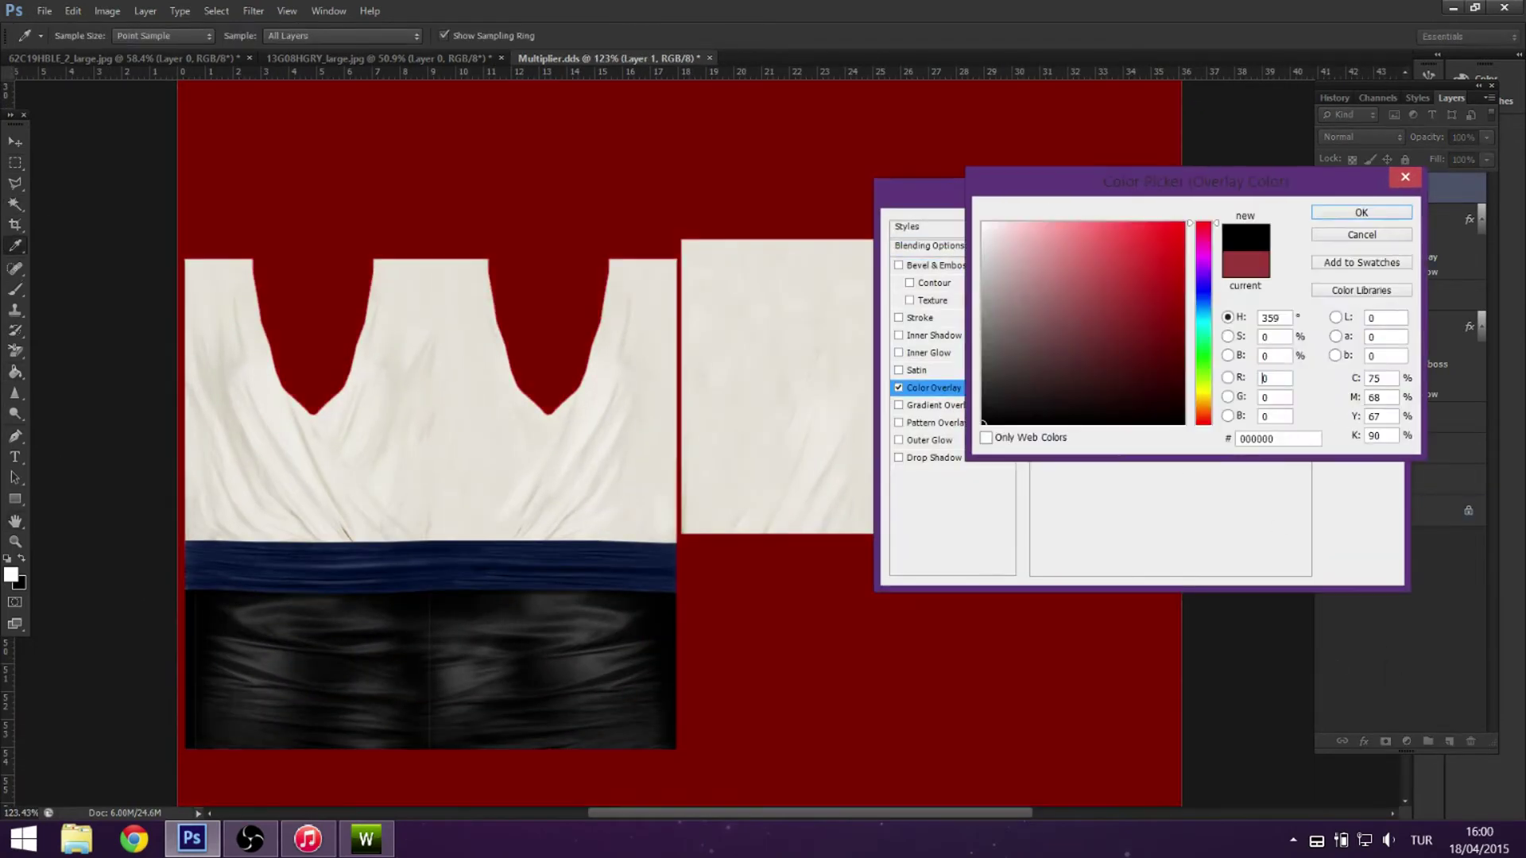
{"action": "left_click", "coordinate": [1362, 211]}
{"action": "left_click", "coordinate": [1359, 228]}
{"action": "scroll", "coordinate": [323, 504], "scroll_direction": "up", "scroll_amount": 5}
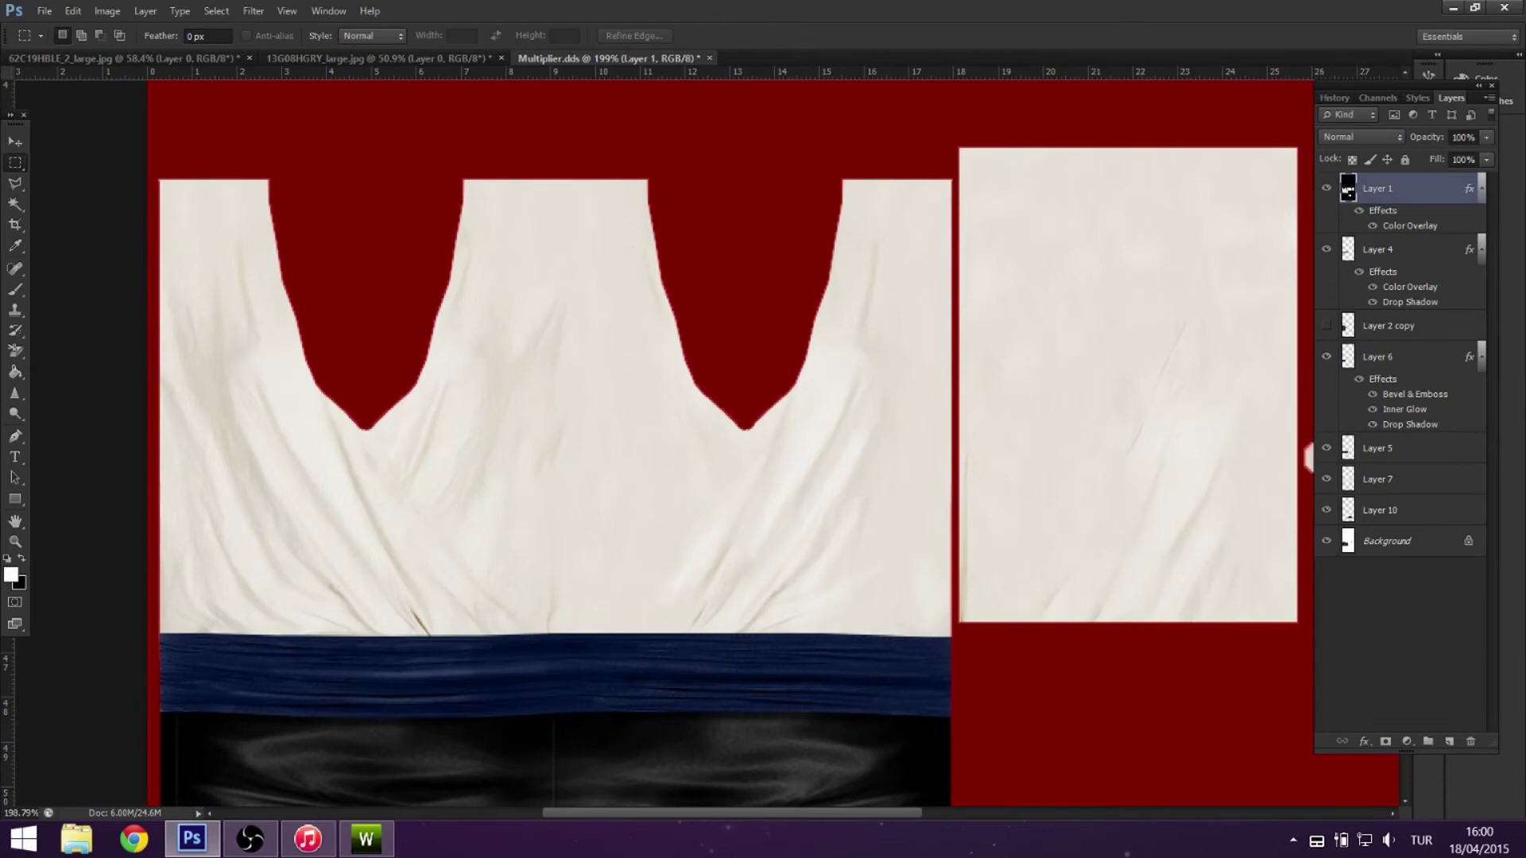
{"action": "left_click", "coordinate": [1377, 448]}
{"action": "right_click", "coordinate": [545, 334]}
{"action": "left_click", "coordinate": [620, 347]}
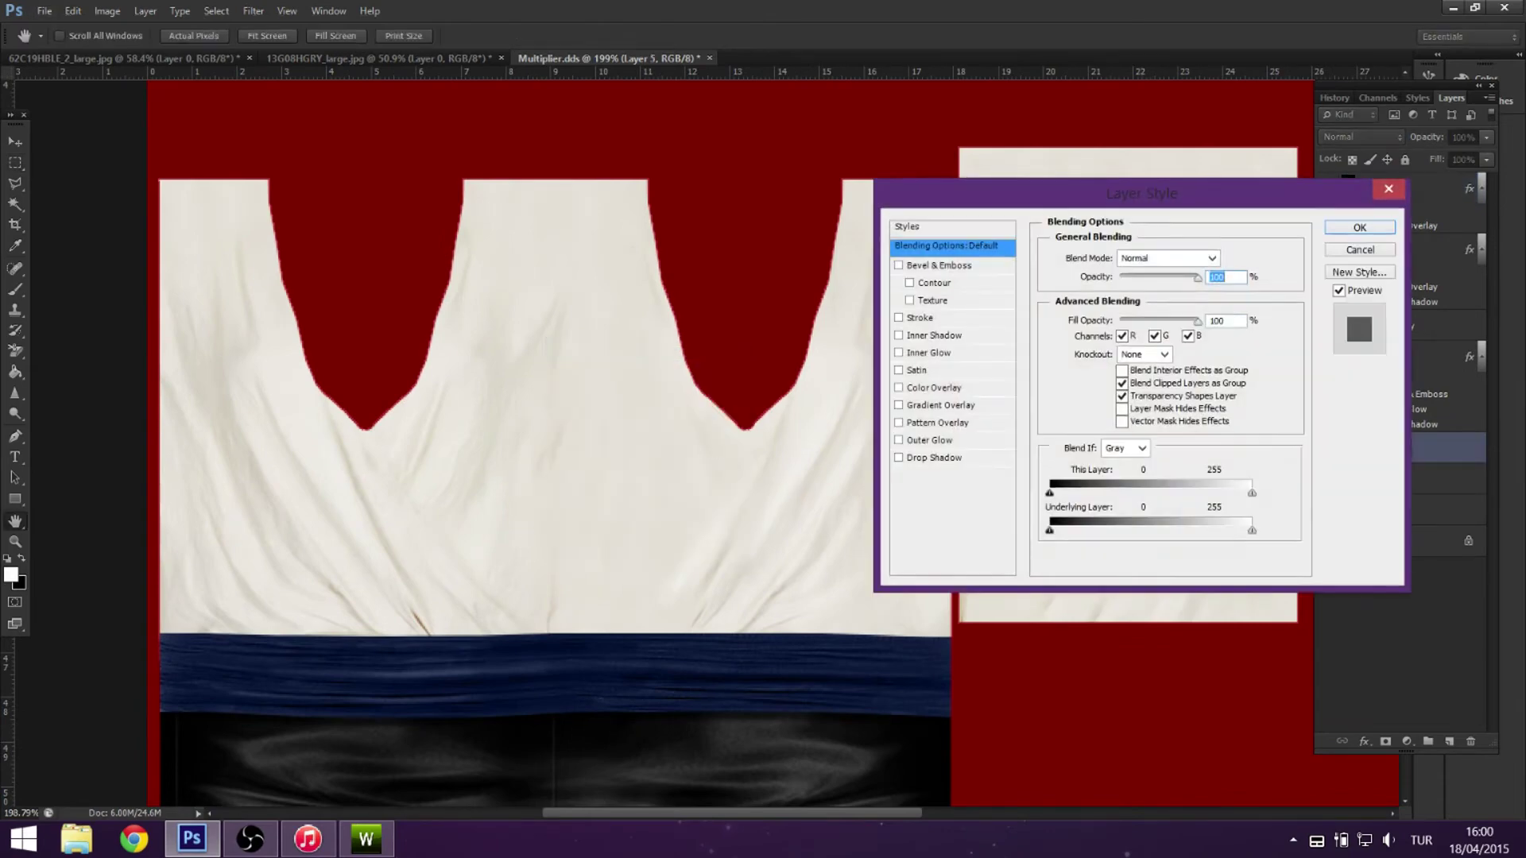
{"action": "left_click", "coordinate": [1360, 250]}
Review the Drop Shadow settings of Layer 6.
{"action": "left_click", "coordinate": [1377, 357]}
{"action": "right_click", "coordinate": [776, 298]}
{"action": "left_click", "coordinate": [850, 310]}
{"action": "left_click", "coordinate": [934, 458]}
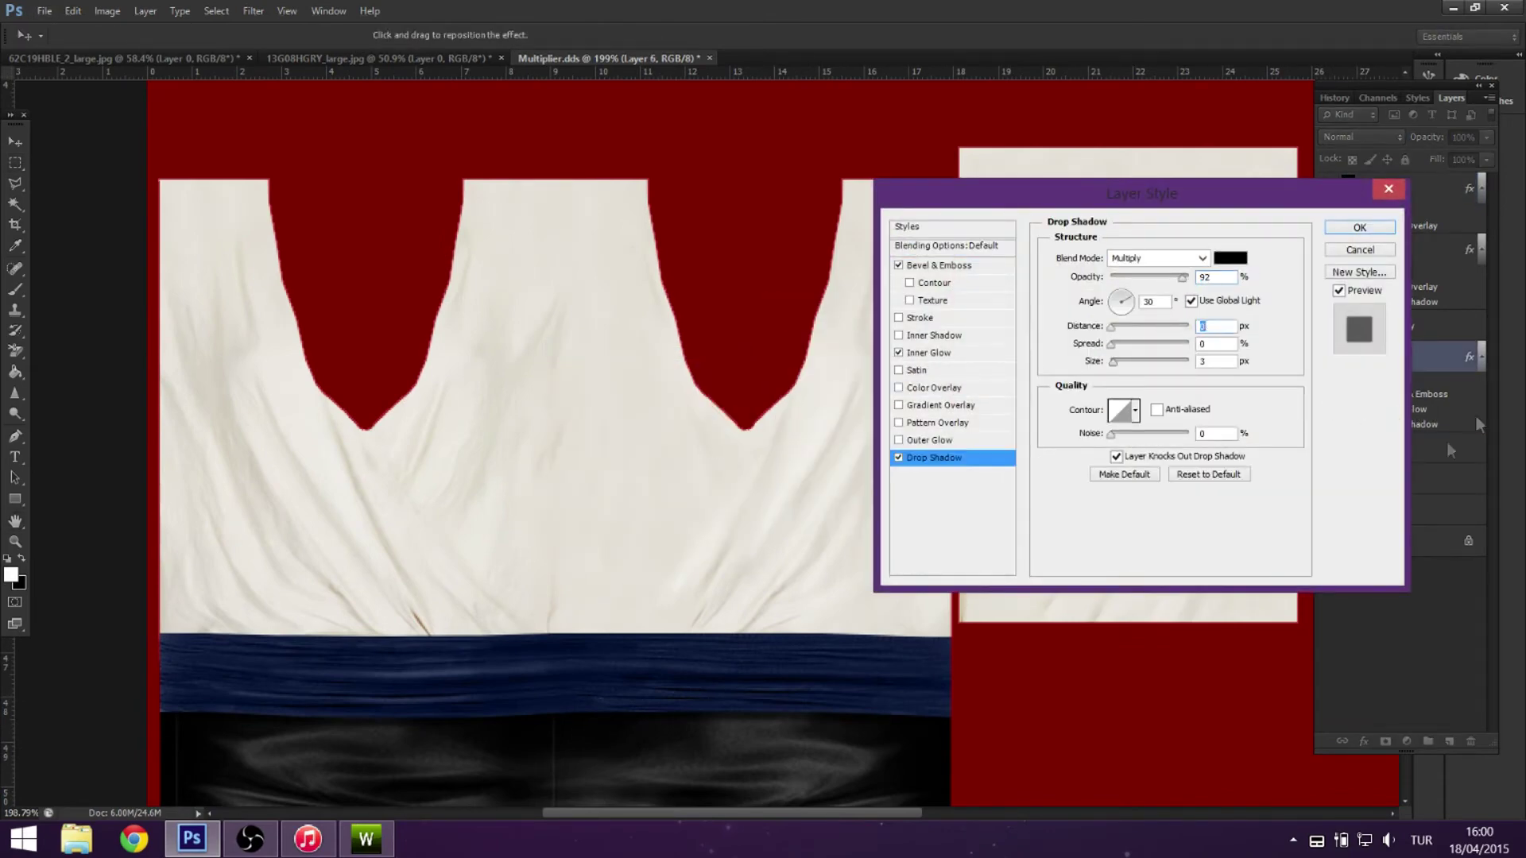
{"action": "key", "text": "Return"}
Adjust the opacity and size of Layer 4's Drop Shadow to refine the shading where the blouse meets the waistband.
{"action": "double_click", "coordinate": [1423, 250]}
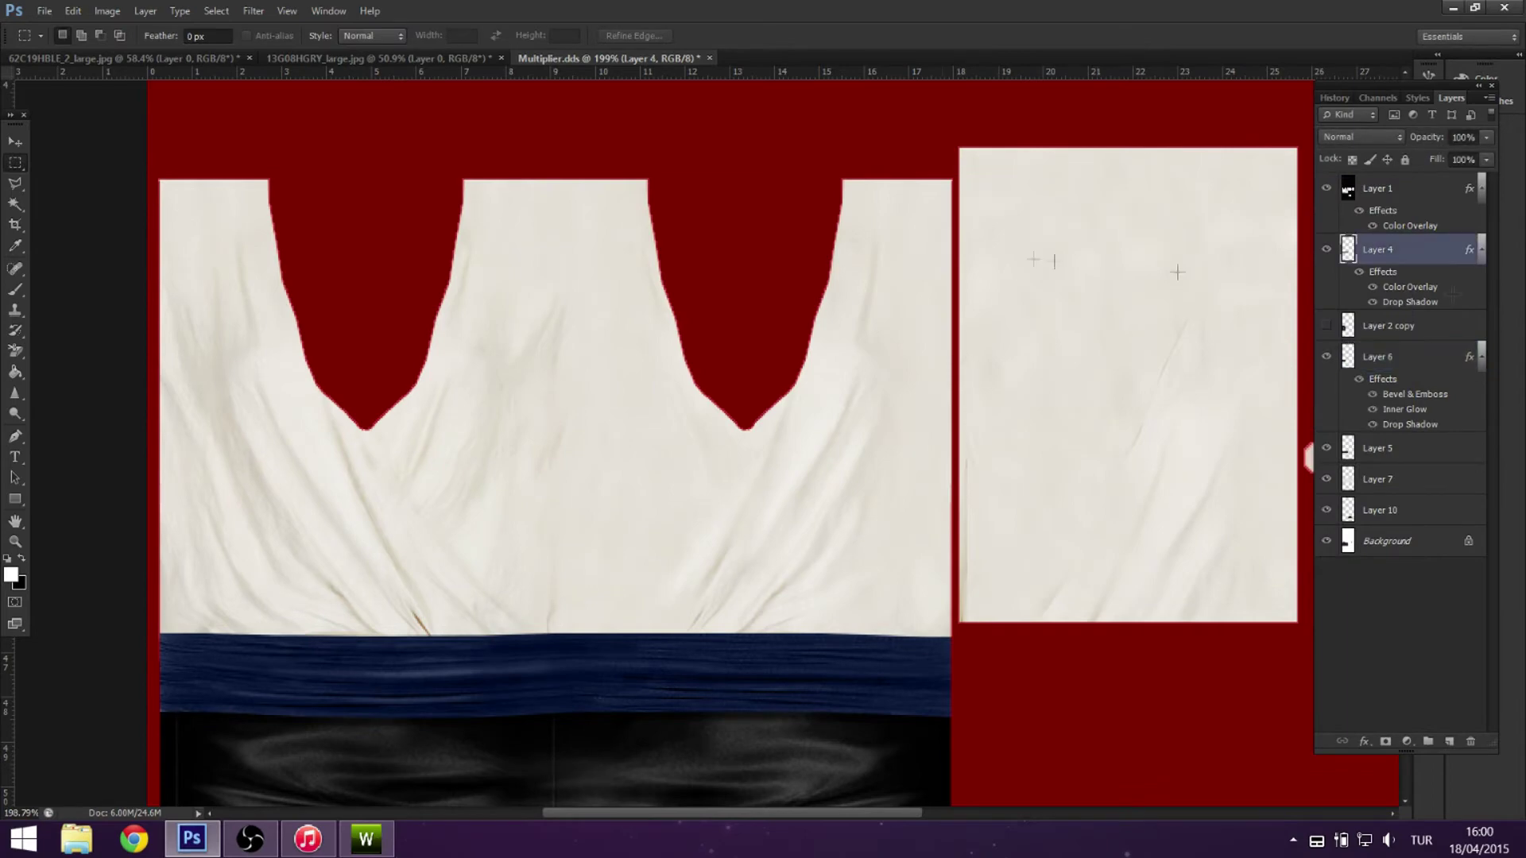
{"action": "left_click", "coordinate": [934, 458]}
{"action": "left_click_drag", "start_coordinate": [1115, 362], "coordinate": [1121, 362]}
{"action": "left_click_drag", "start_coordinate": [1165, 278], "coordinate": [1189, 278]}
{"action": "left_click_drag", "start_coordinate": [1119, 362], "coordinate": [1115, 363]}
{"action": "mouse_move", "coordinate": [1111, 345]}
{"action": "left_mouse_down"}
{"action": "mouse_move", "coordinate": [1124, 345]}
{"action": "mouse_move", "coordinate": [1115, 362]}
{"action": "left_mouse_up"}
{"action": "left_click_drag", "start_coordinate": [1189, 278], "coordinate": [1167, 278]}
{"action": "left_click_drag", "start_coordinate": [1114, 363], "coordinate": [1117, 363]}
{"action": "key", "text": "Return"}
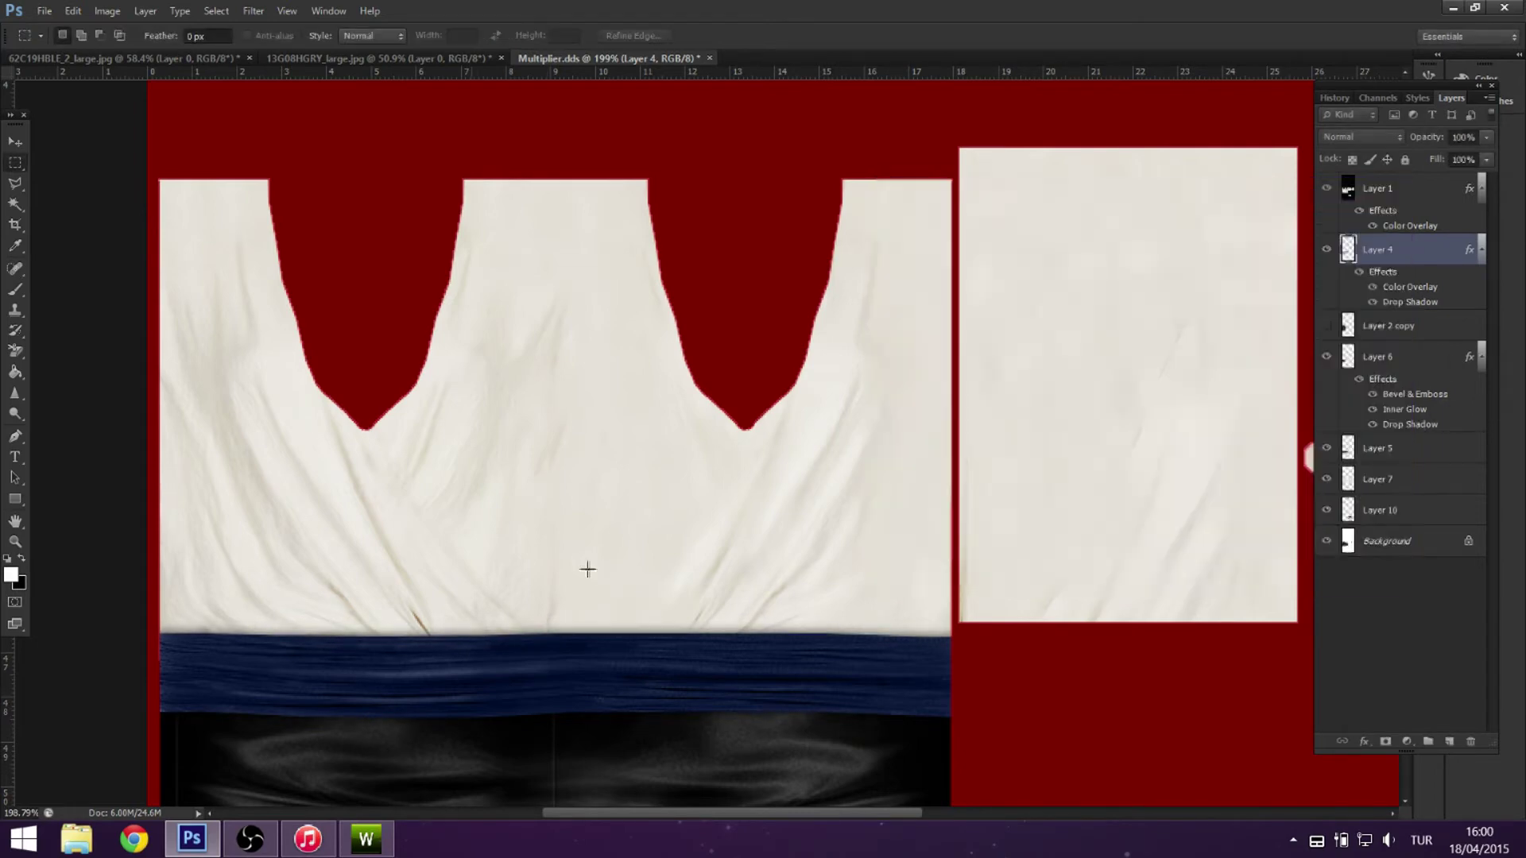
Outline the bodice's left neckline with the Polygonal Lasso and copy that edge strip from Layer 7 to a new layer.
{"action": "left_click_drag", "start_coordinate": [1035, 431], "coordinate": [1224, 461]}
{"action": "left_click", "coordinate": [1378, 448]}
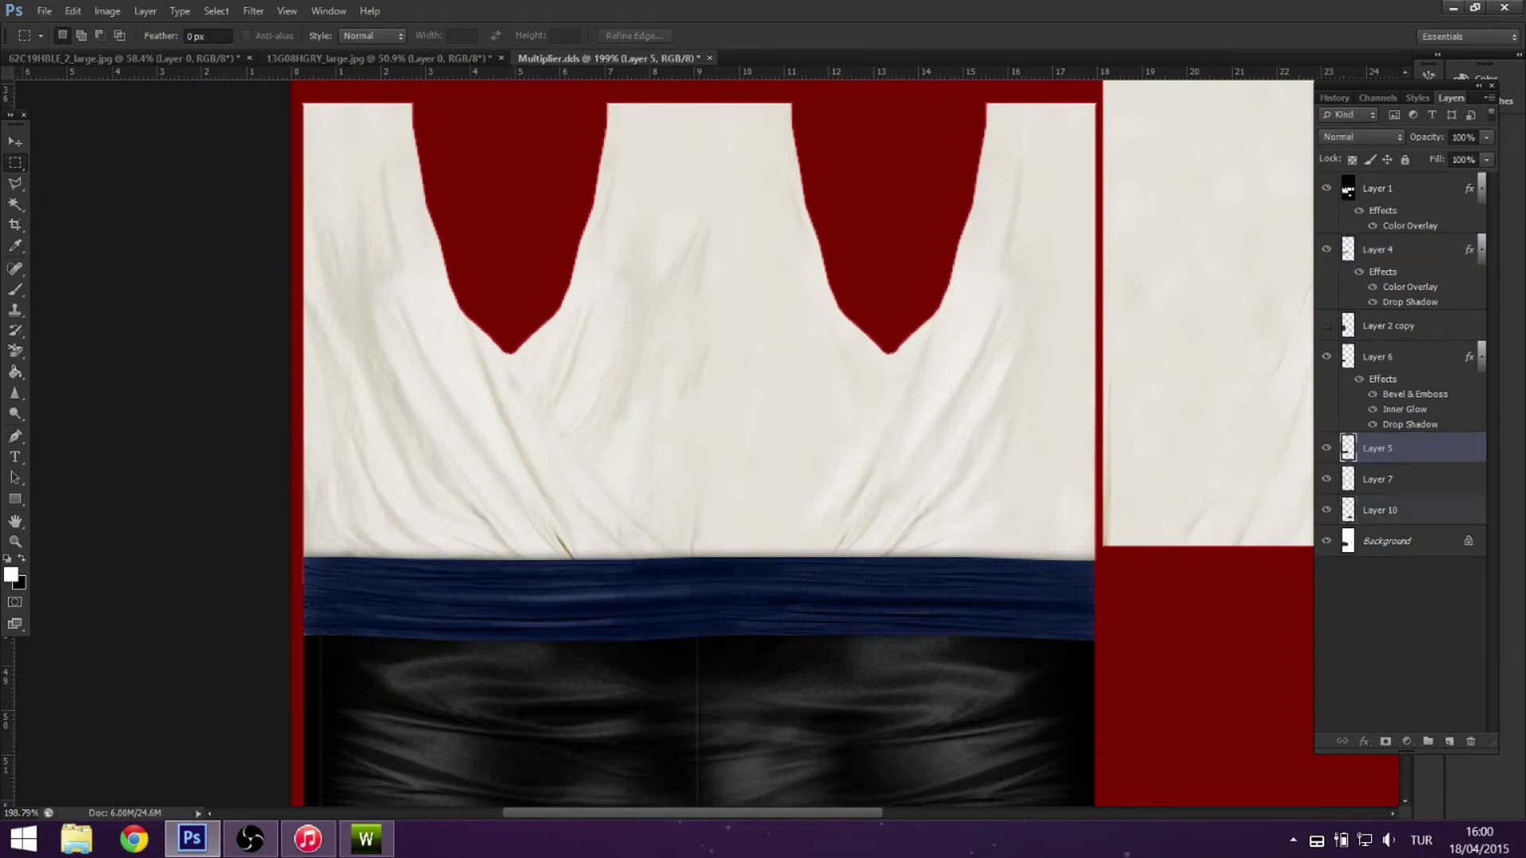
{"action": "left_click", "coordinate": [1379, 511]}
{"action": "left_click", "coordinate": [1327, 479]}
{"action": "left_click", "coordinate": [1327, 479]}
{"action": "left_click", "coordinate": [1378, 480]}
{"action": "scroll", "coordinate": [699, 397], "scroll_direction": "up", "scroll_amount": 1}
{"action": "left_click", "coordinate": [15, 184]}
{"action": "scroll", "coordinate": [493, 159], "scroll_direction": "up", "scroll_amount": 3}
{"action": "scroll", "coordinate": [504, 210], "scroll_direction": "up", "scroll_amount": 1}
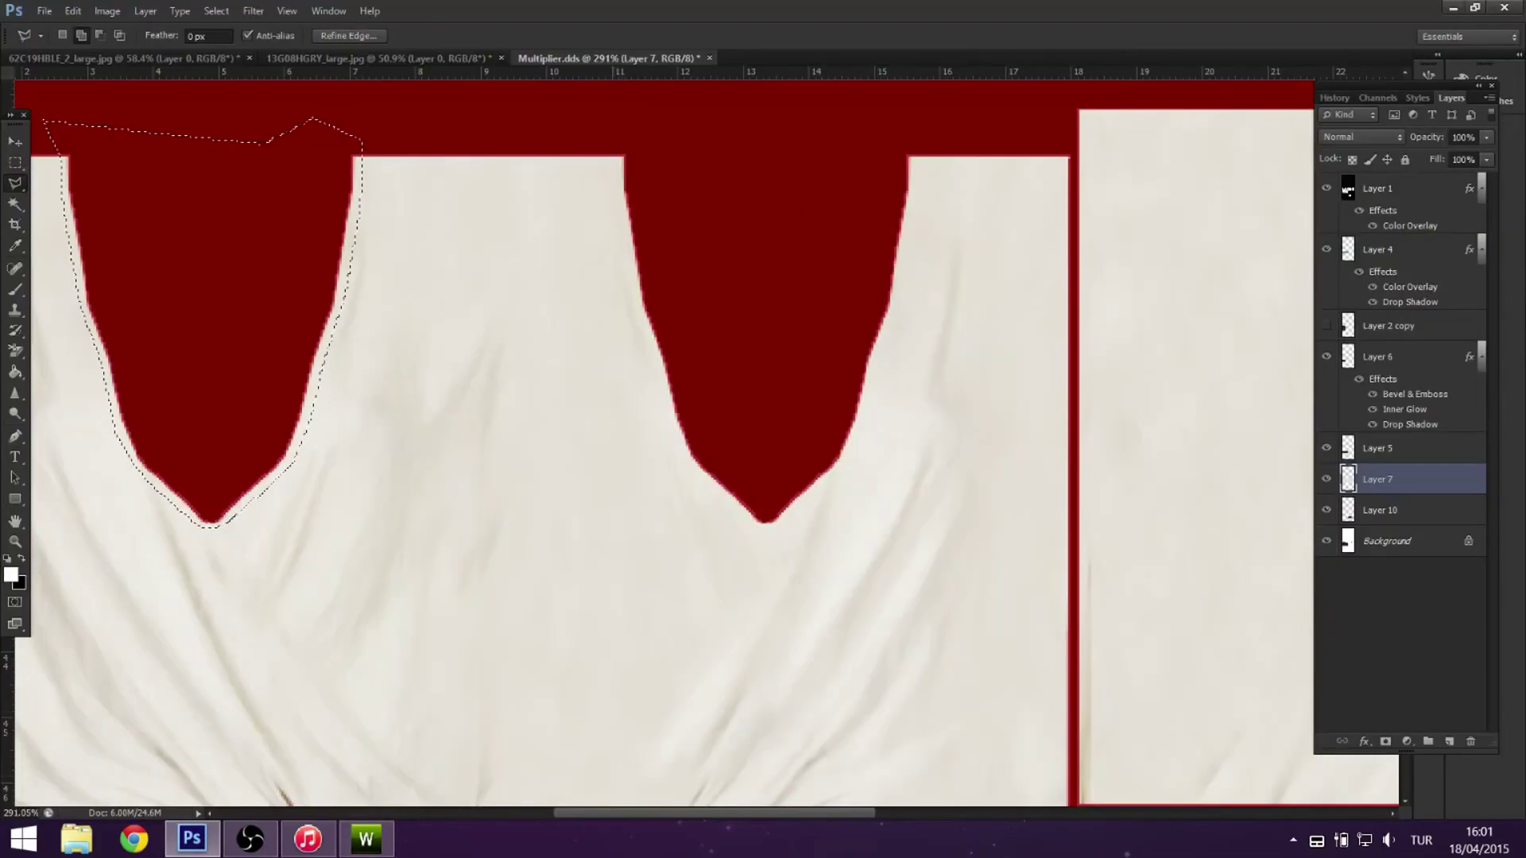
{"action": "scroll", "coordinate": [663, 445], "scroll_direction": "left", "scroll_amount": 3}
{"action": "key", "text": "v"}
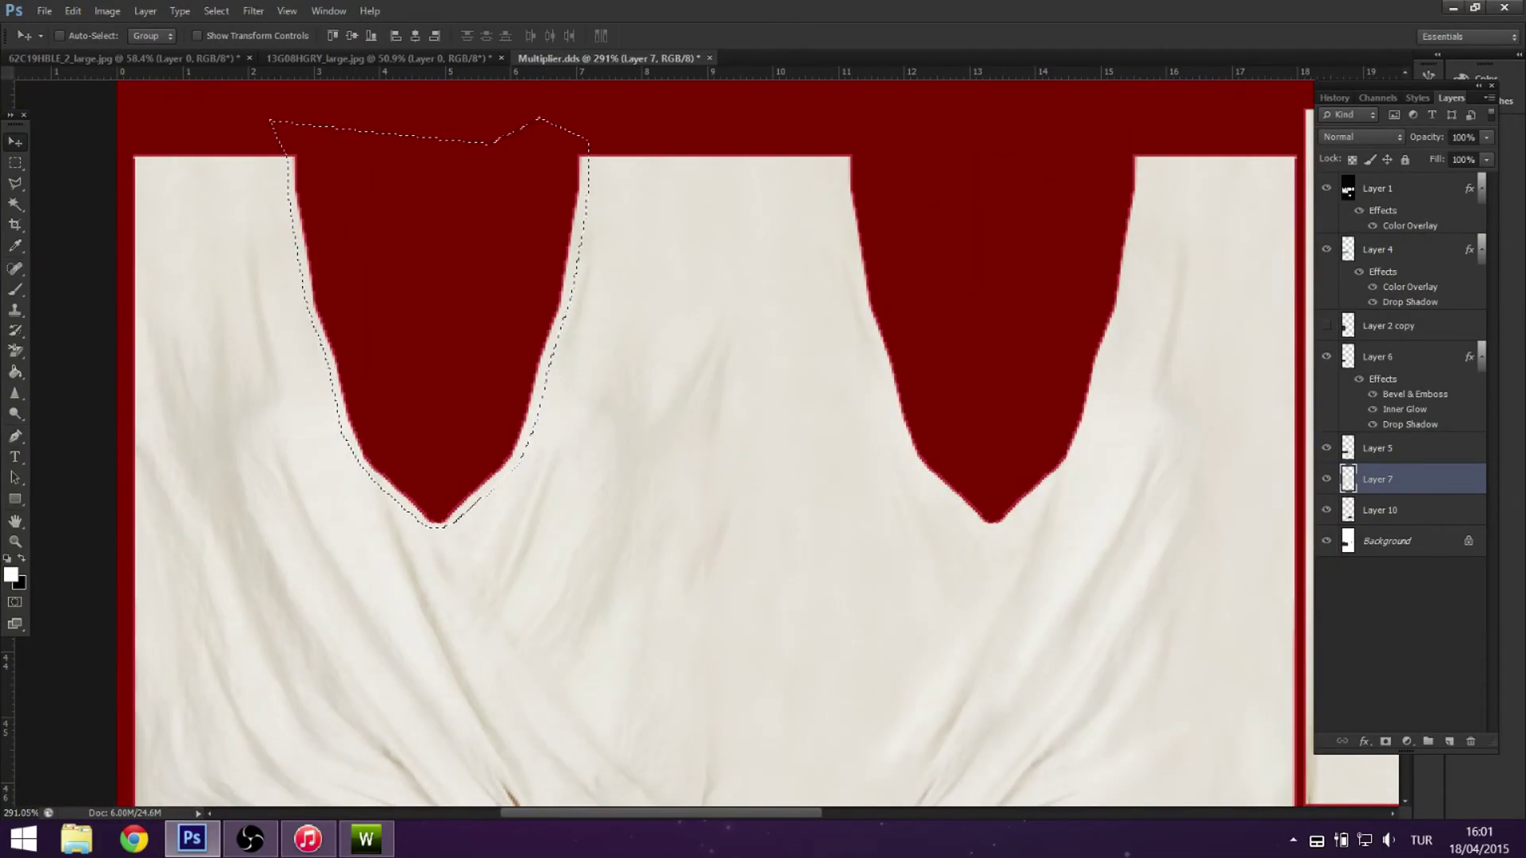
{"action": "key", "text": "ctrl+j"}
{"action": "key", "text": "m"}
Apply the saved Bevel & Emboss, Inner Glow and Drop Shadow style to the neckline strip and reduce its shadow opacity.
{"action": "left_click", "coordinate": [1416, 97]}
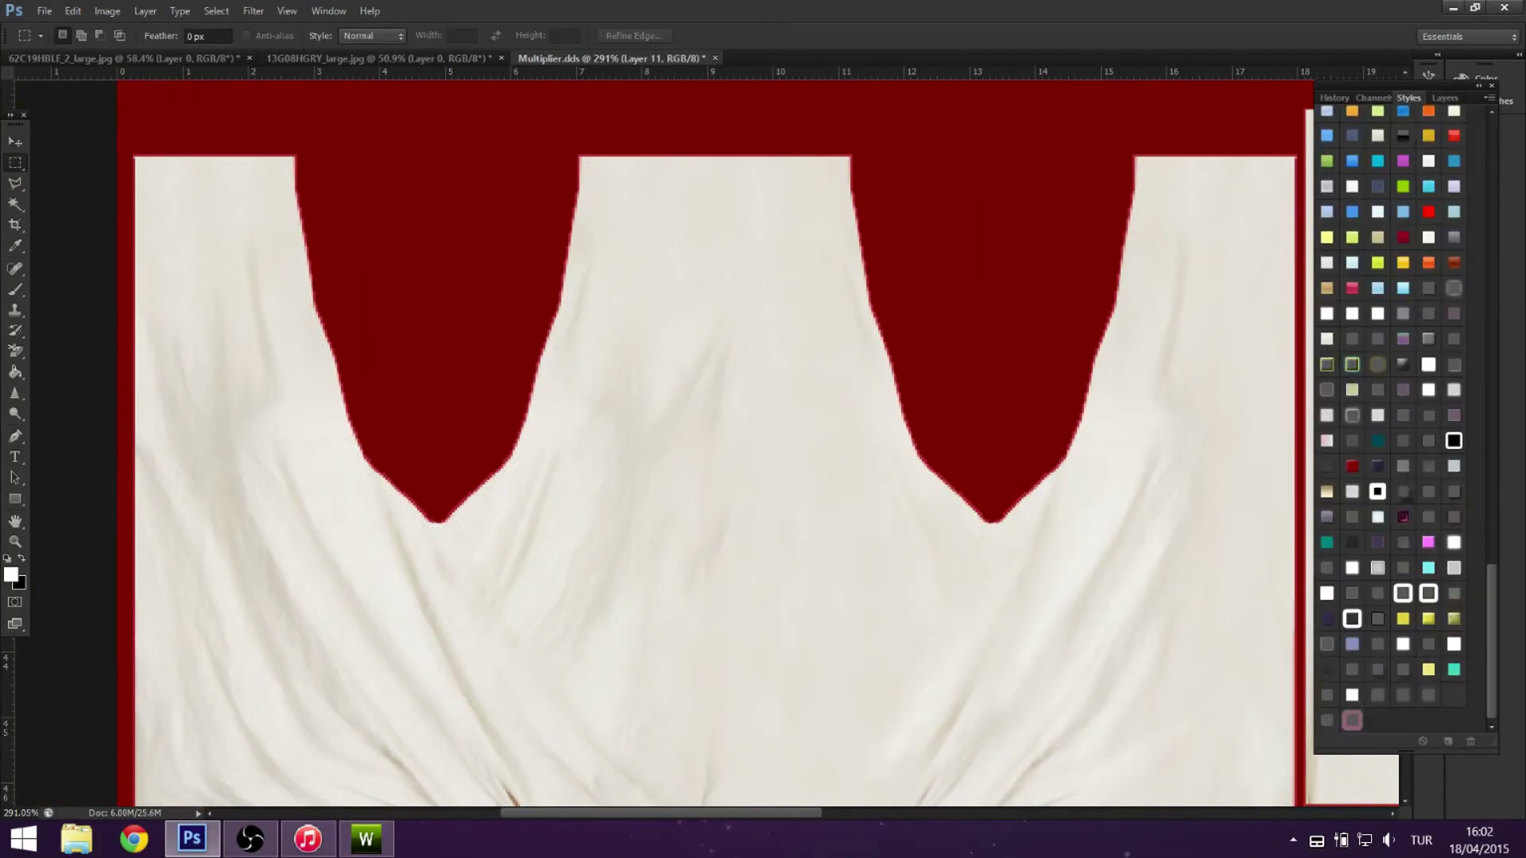
{"action": "right_click", "coordinate": [674, 301]}
{"action": "left_click", "coordinate": [731, 314]}
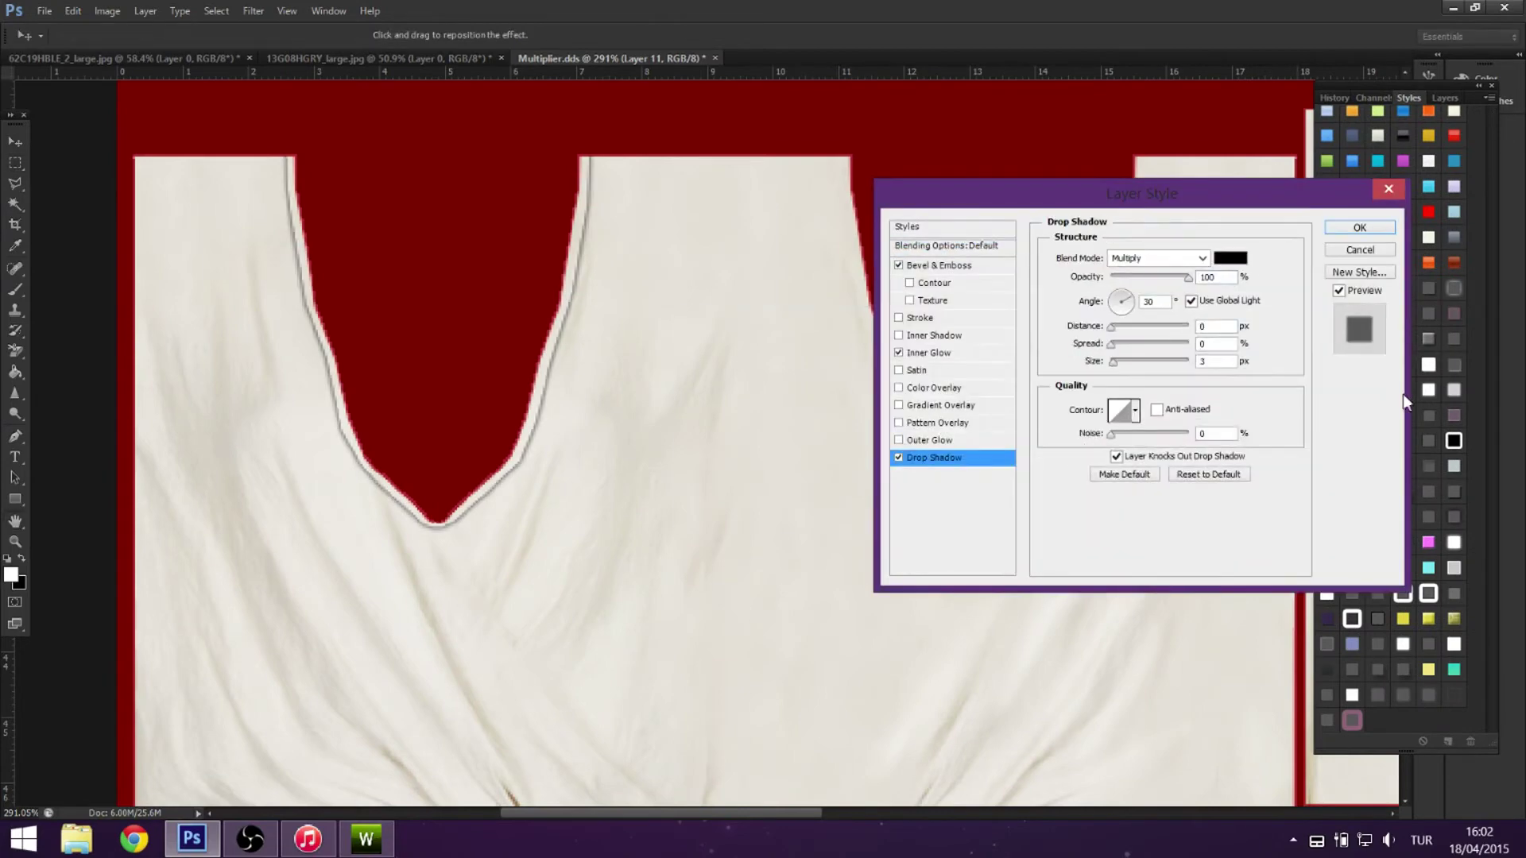
{"action": "left_click", "coordinate": [1143, 277]}
{"action": "key", "text": "Return"}
Select the bottom edges of both sleeve panels with the Polygonal Lasso and copy them from Layer 7 to a new layer.
{"action": "scroll", "coordinate": [850, 332], "scroll_direction": "down", "scroll_amount": 4}
{"action": "scroll", "coordinate": [850, 332], "scroll_direction": "right", "scroll_amount": 4}
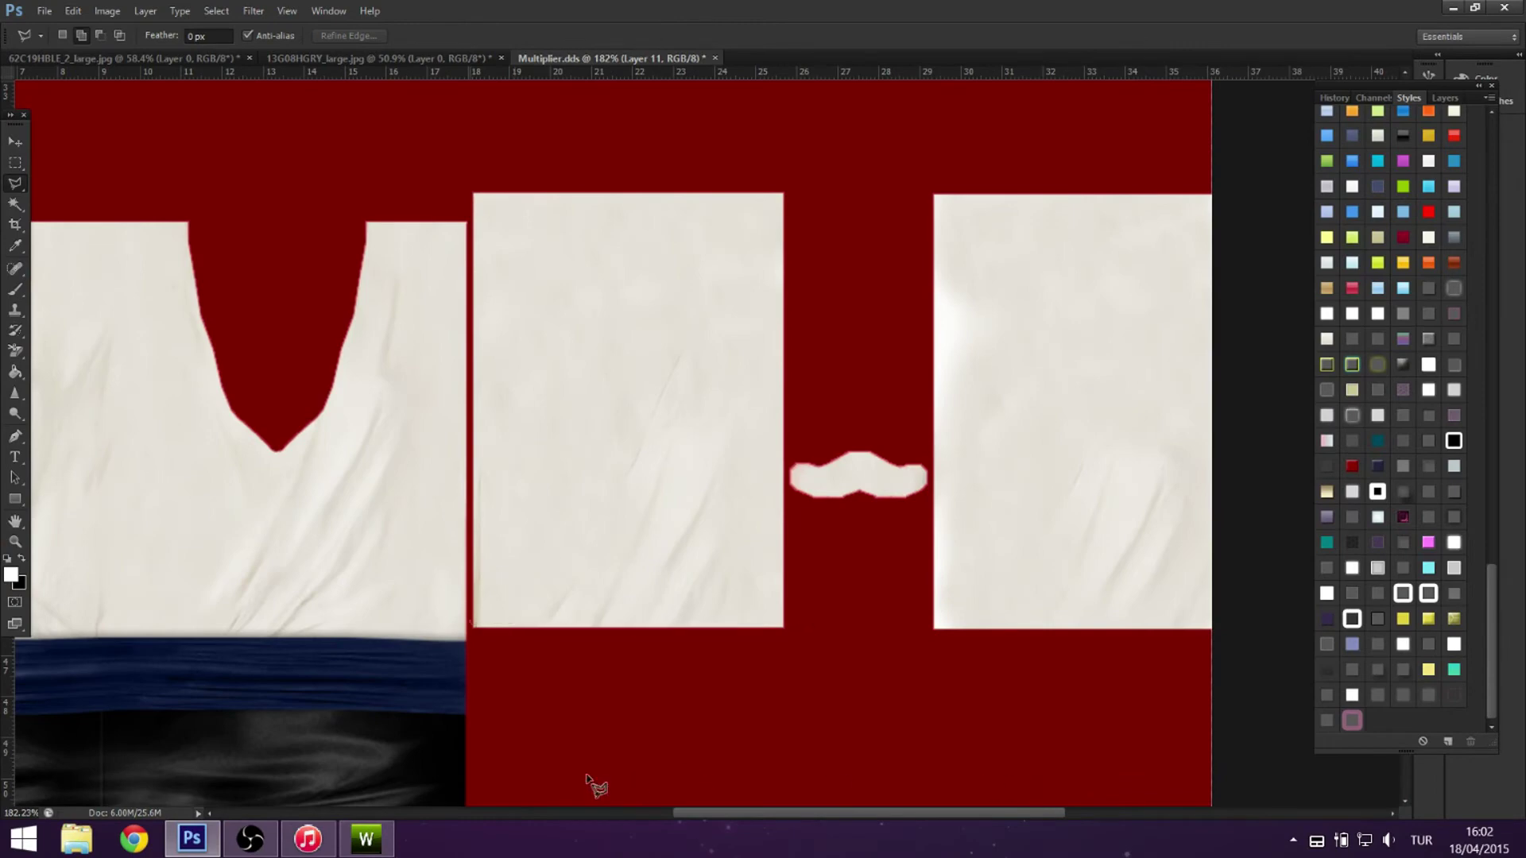
{"action": "key", "text": "ctrl+c"}
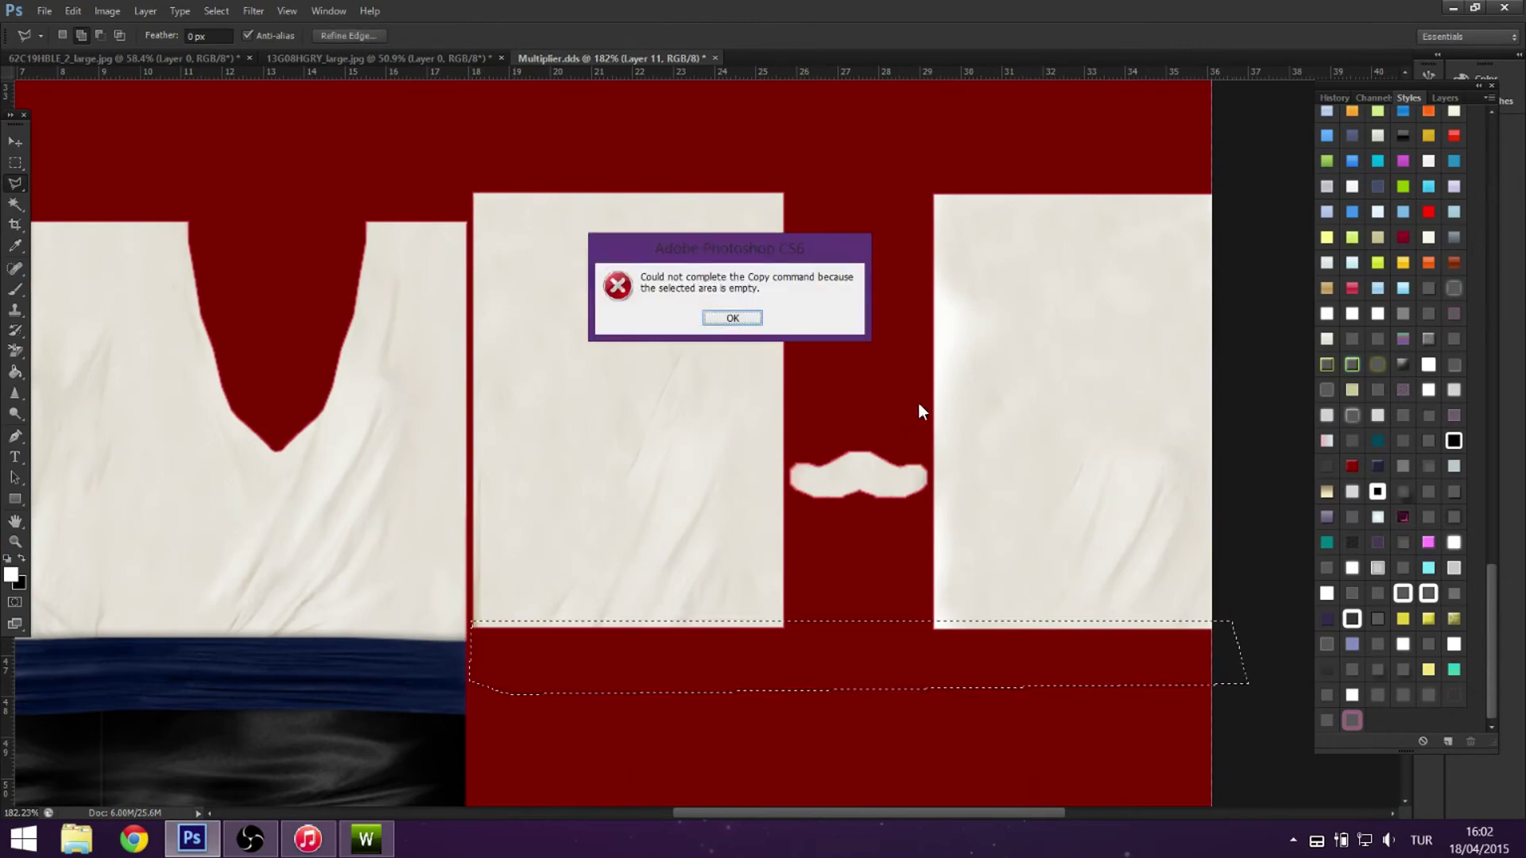
{"action": "key", "text": "Return"}
{"action": "left_click", "coordinate": [1445, 98]}
{"action": "left_click", "coordinate": [1379, 570]}
{"action": "key", "text": "ctrl+c"}
{"action": "key", "text": "ctrl+v"}
Apply the saved bevel, glow and shadow style to the sleeve hem strips with a softened Drop Shadow.
{"action": "left_click", "coordinate": [1408, 98]}
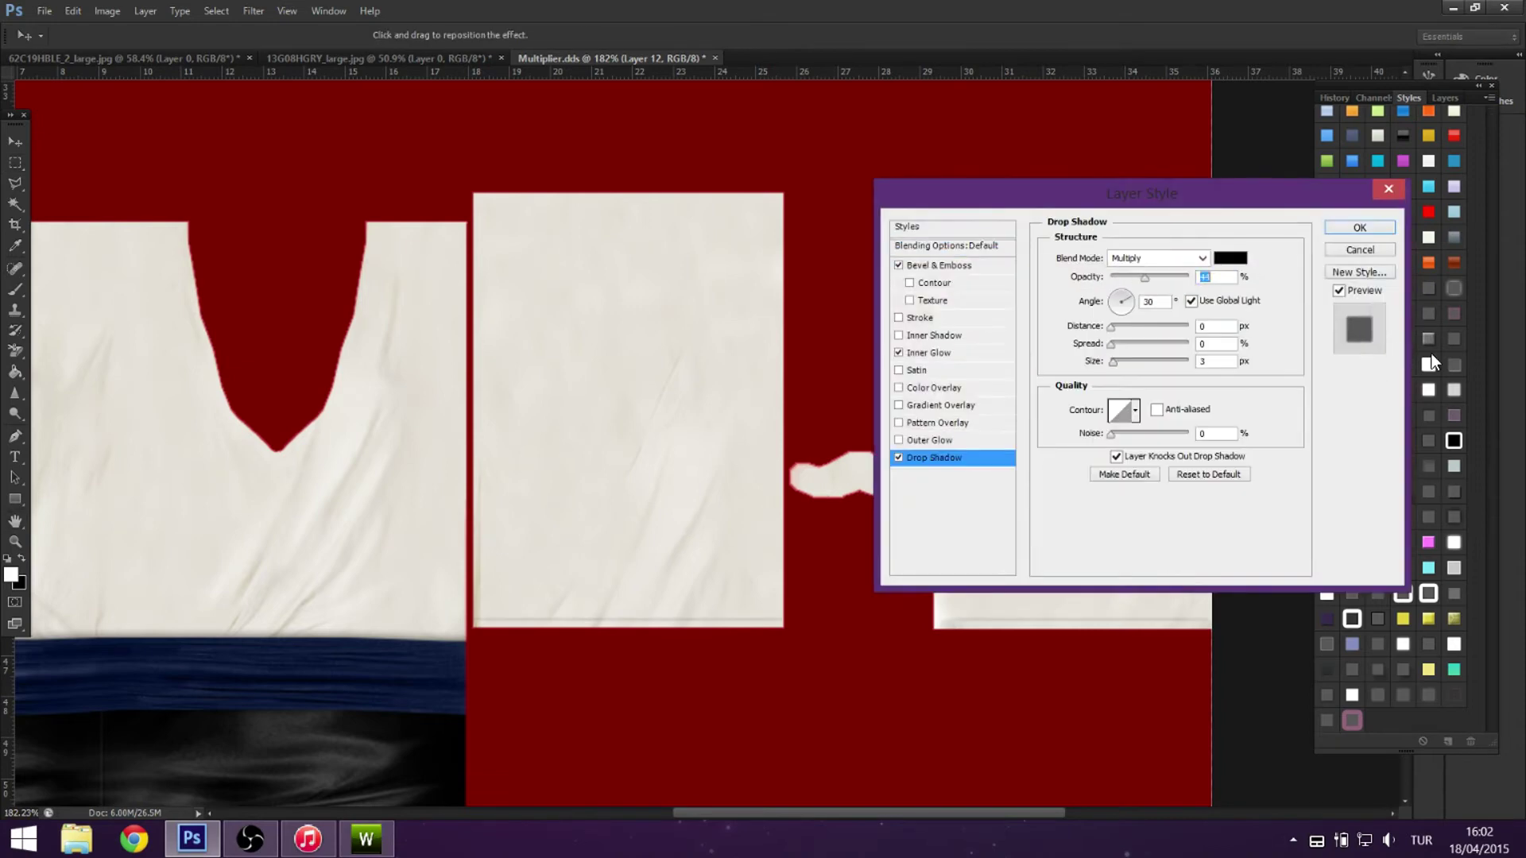
{"action": "key", "text": "Return"}
{"action": "scroll", "coordinate": [715, 437], "scroll_direction": "left", "scroll_amount": 6}
{"action": "key", "text": "m"}
{"action": "key", "text": "F7"}
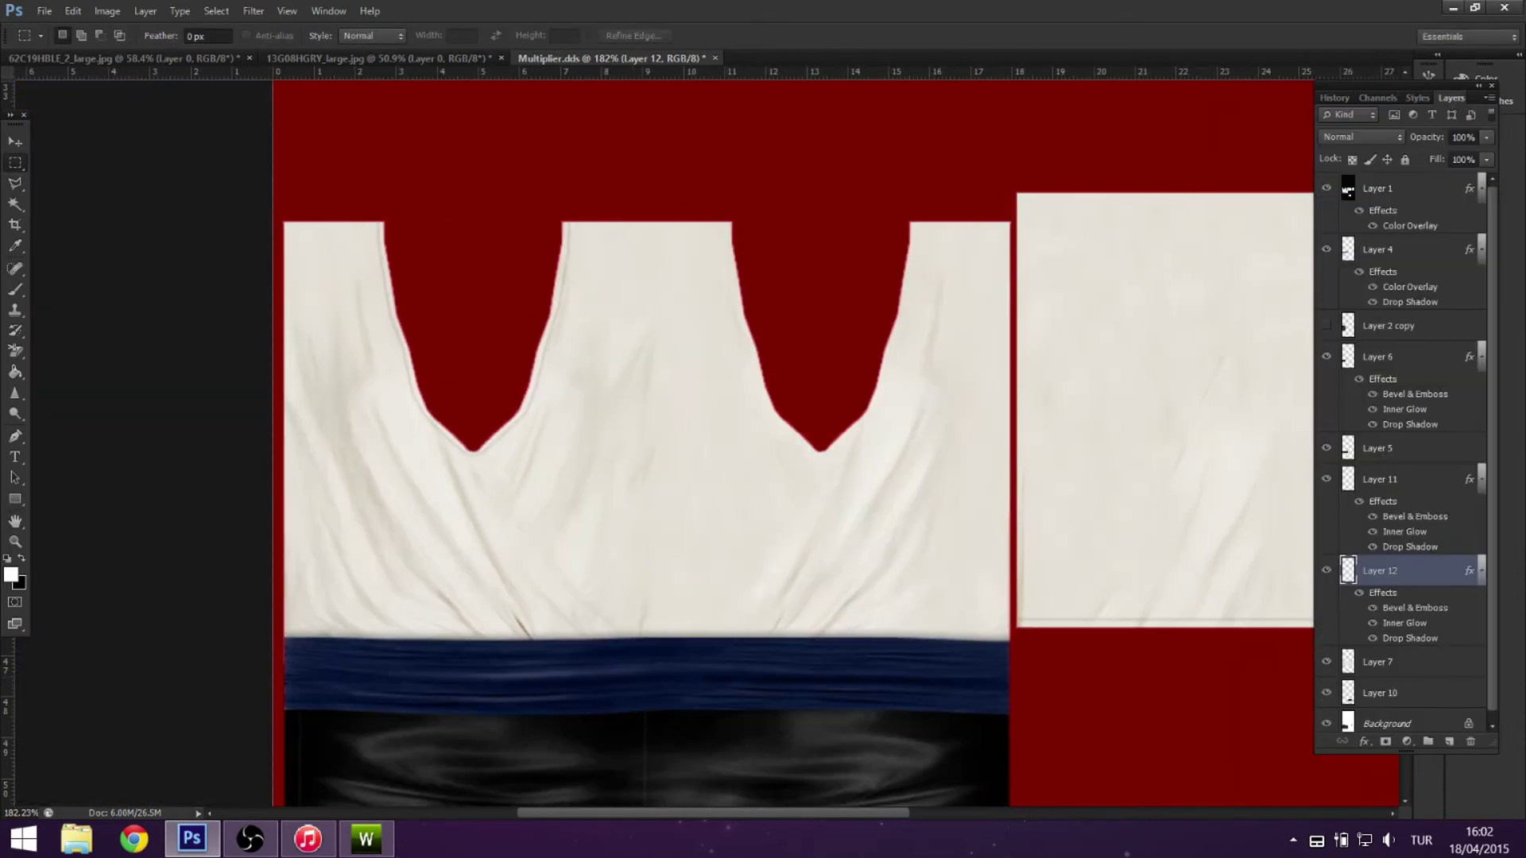
{"action": "key", "text": "ctrl+v"}
{"action": "right_click", "coordinate": [778, 485]}
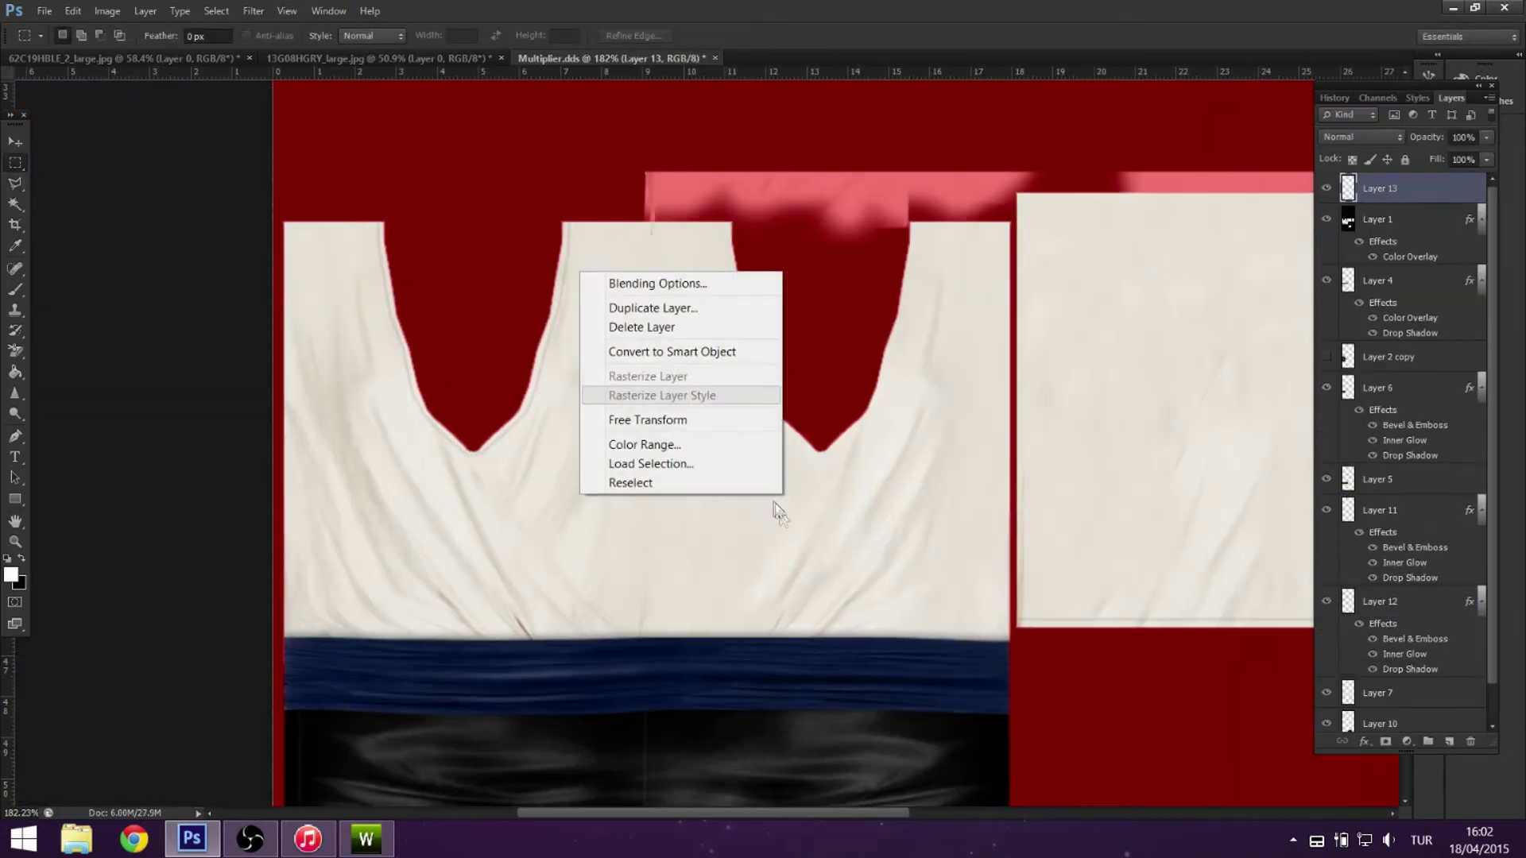
{"action": "left_click", "coordinate": [655, 415]}
{"action": "right_click", "coordinate": [795, 658]}
{"action": "left_click", "coordinate": [685, 627]}
{"action": "left_click", "coordinate": [15, 142]}
{"action": "left_click", "coordinate": [681, 317]}
{"action": "left_click_drag", "start_coordinate": [1104, 320], "coordinate": [645, 417]}
{"action": "key", "text": "Delete"}
Paste the copied fabric piece as a new layer above Layer 11, transform it and align it with the bodice's right neckline.
{"action": "right_click", "coordinate": [702, 488]}
{"action": "left_click", "coordinate": [706, 493]}
{"action": "key", "text": "ctrl+v"}
{"action": "key", "text": "m"}
{"action": "right_click", "coordinate": [792, 414]}
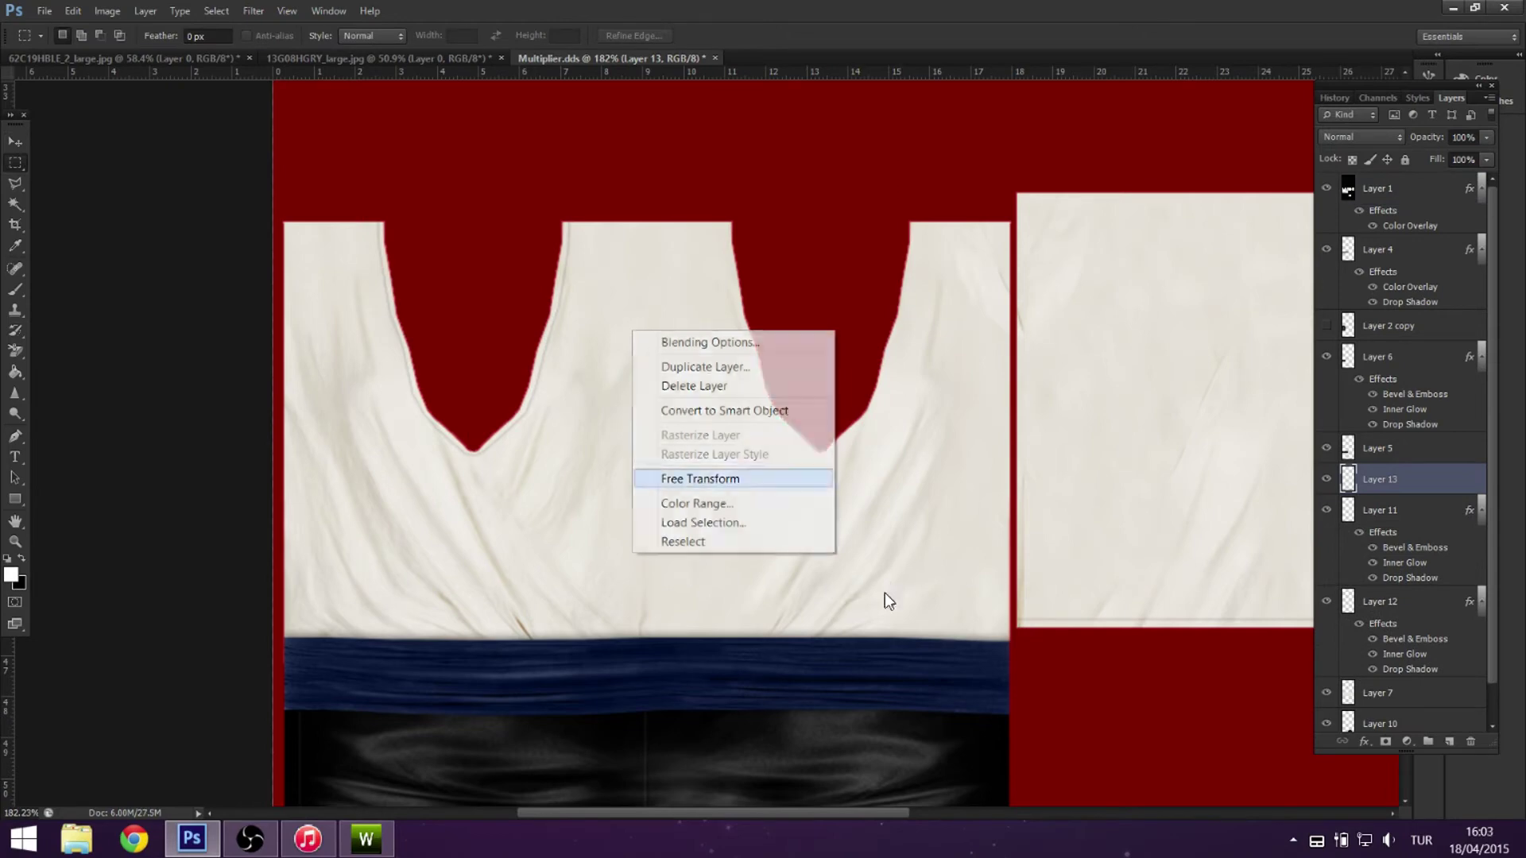
{"action": "left_click", "coordinate": [699, 478]}
{"action": "right_click", "coordinate": [707, 474]}
{"action": "left_click", "coordinate": [807, 725]}
{"action": "left_click", "coordinate": [15, 143]}
{"action": "left_click", "coordinate": [681, 314]}
{"action": "left_click_drag", "start_coordinate": [823, 373], "coordinate": [973, 524]}
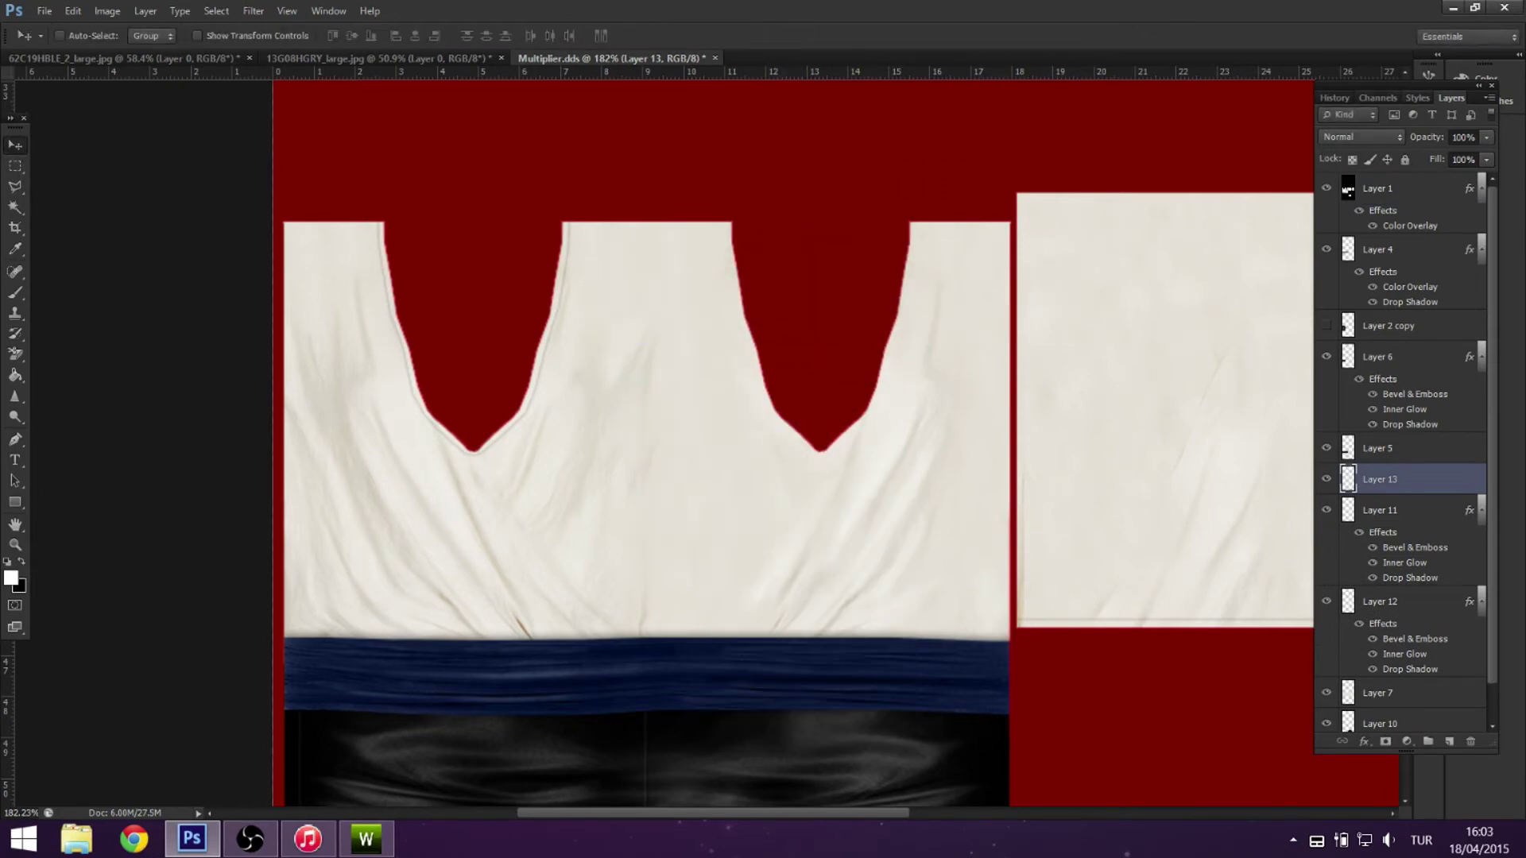
Apply the saved bevel, glow and shadow style to Layer 13's right neckline piece and accept its layer style settings.
{"action": "left_click", "coordinate": [1416, 97]}
{"action": "scroll", "coordinate": [921, 441], "scroll_direction": "up", "scroll_amount": 2}
{"action": "key", "text": "m"}
{"action": "right_click", "coordinate": [657, 231]}
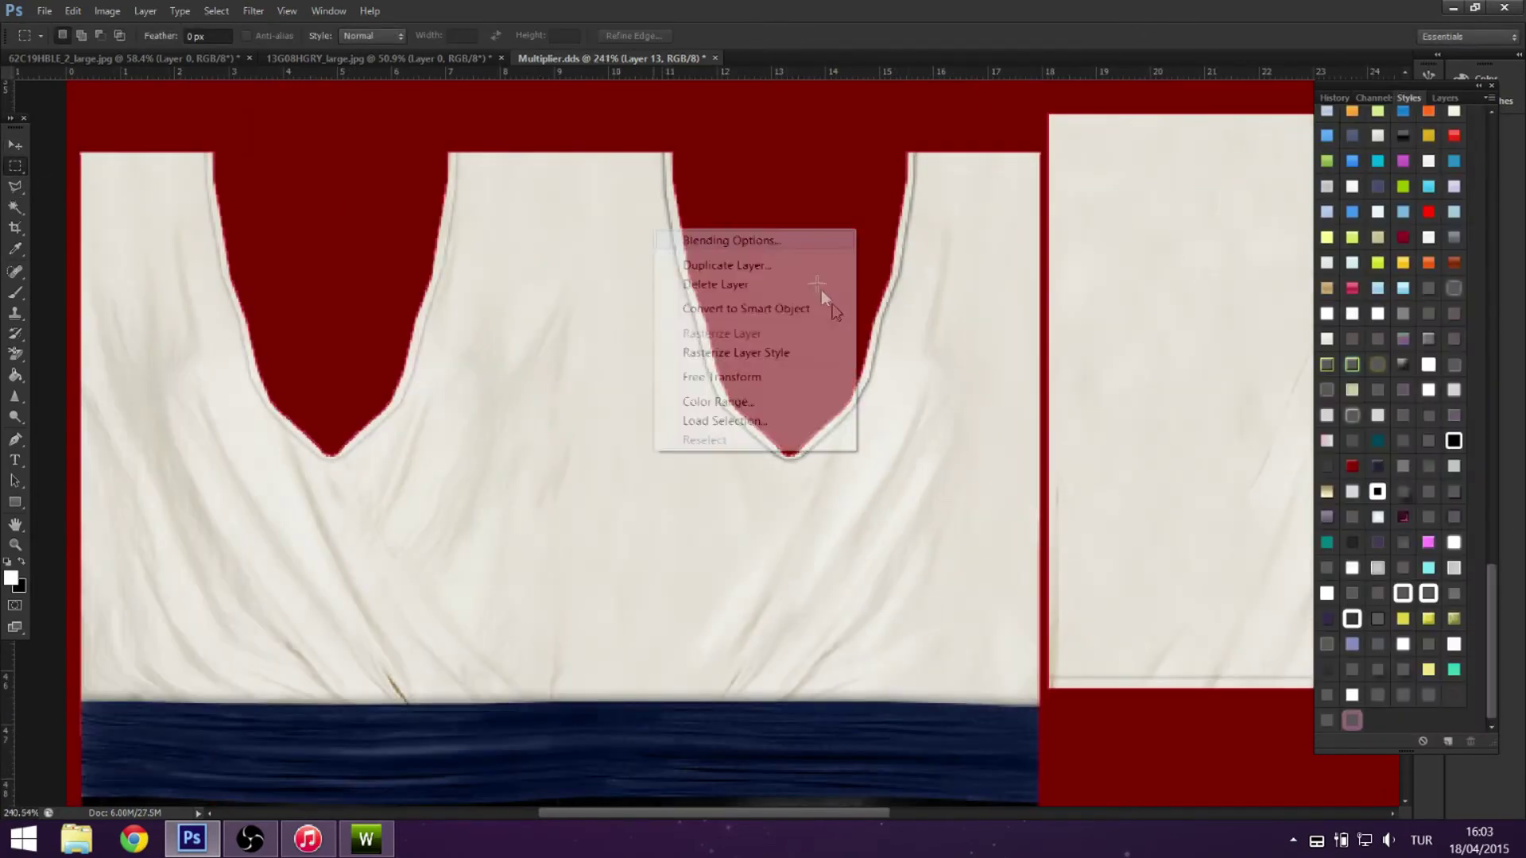
{"action": "left_click", "coordinate": [747, 240]}
{"action": "left_click", "coordinate": [1355, 228]}
Save a copy of the texture as Multiplier.dds in D3D/DDS format in the Recording folder.
{"action": "scroll", "coordinate": [751, 313], "scroll_direction": "down", "scroll_amount": 3}
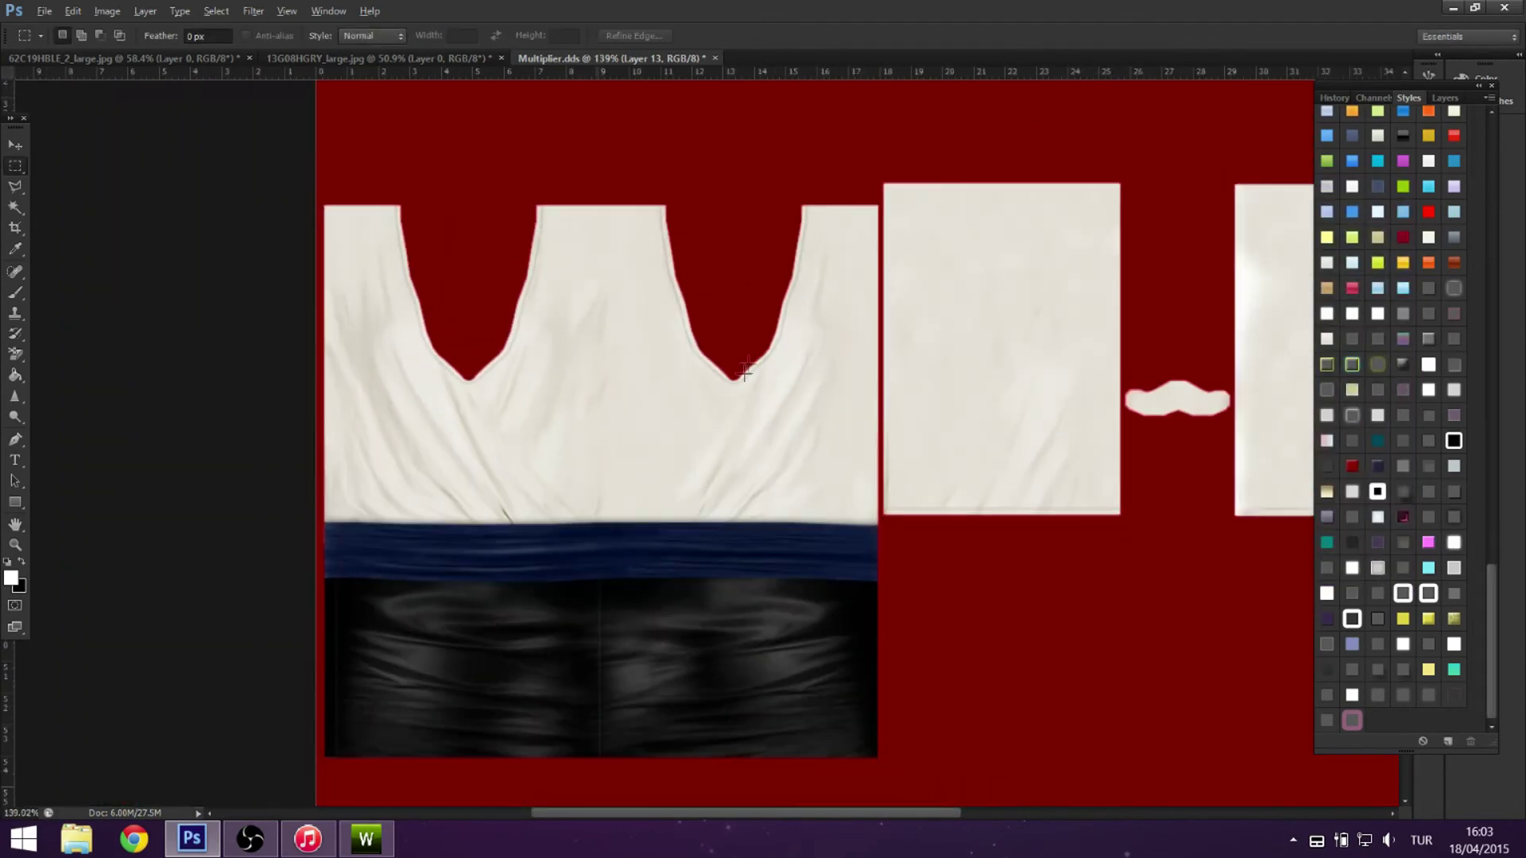
{"action": "scroll", "coordinate": [751, 312], "scroll_direction": "down", "scroll_amount": 3}
{"action": "key", "text": "ctrl+shift+s"}
{"action": "left_click", "coordinate": [848, 525]}
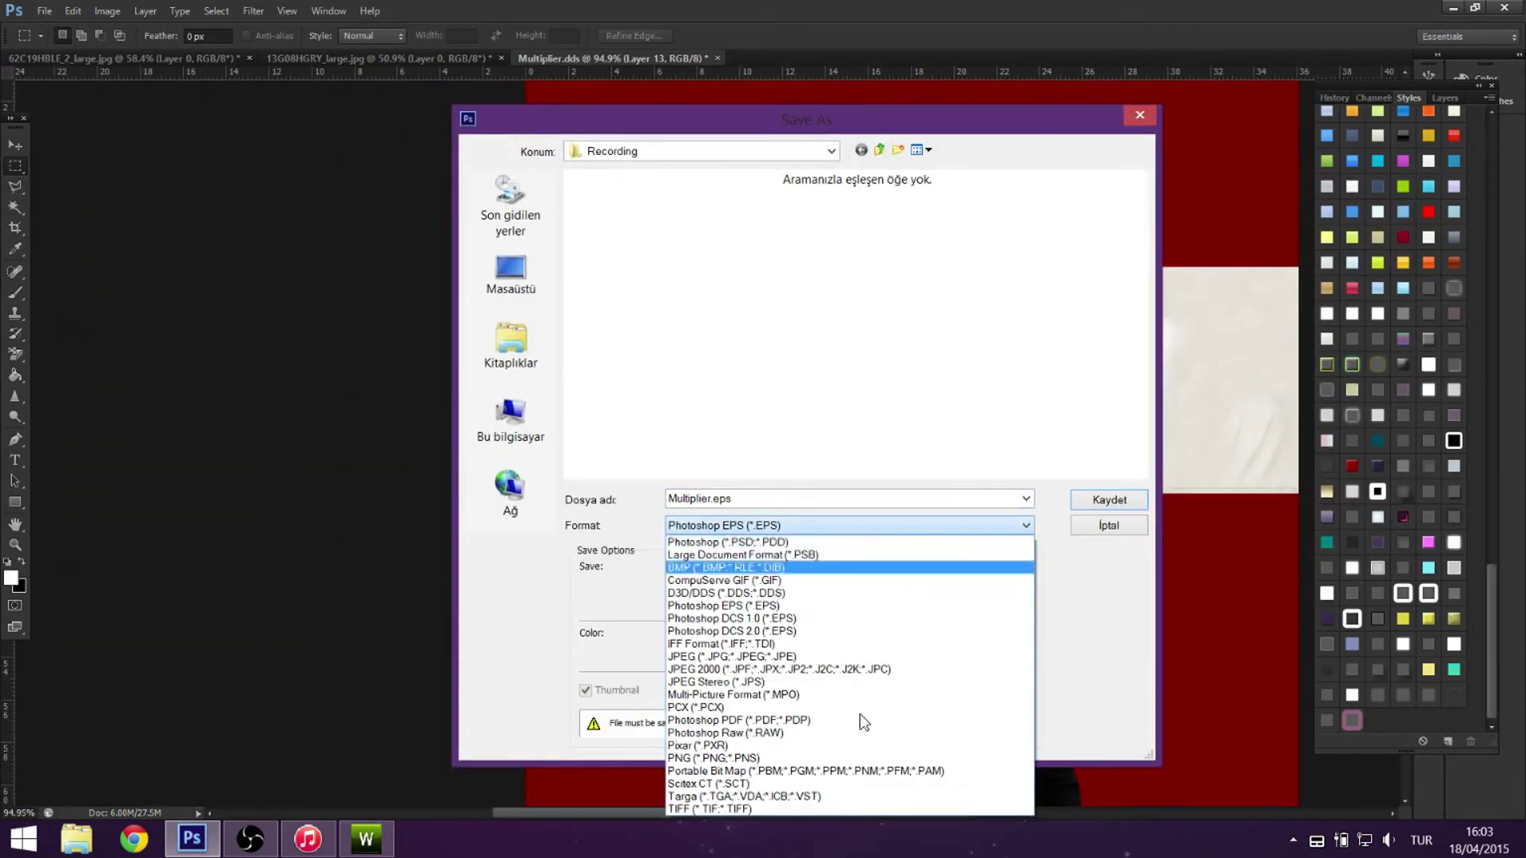
{"action": "left_click", "coordinate": [725, 592]}
{"action": "key", "text": "Return"}
Copy the left half of the bodice from Layer 7 to a new layer and give it the saved bevel, glow and shadow style.
{"action": "left_click", "coordinate": [1451, 97]}
{"action": "scroll", "coordinate": [1398, 397], "scroll_direction": "down", "scroll_amount": 2}
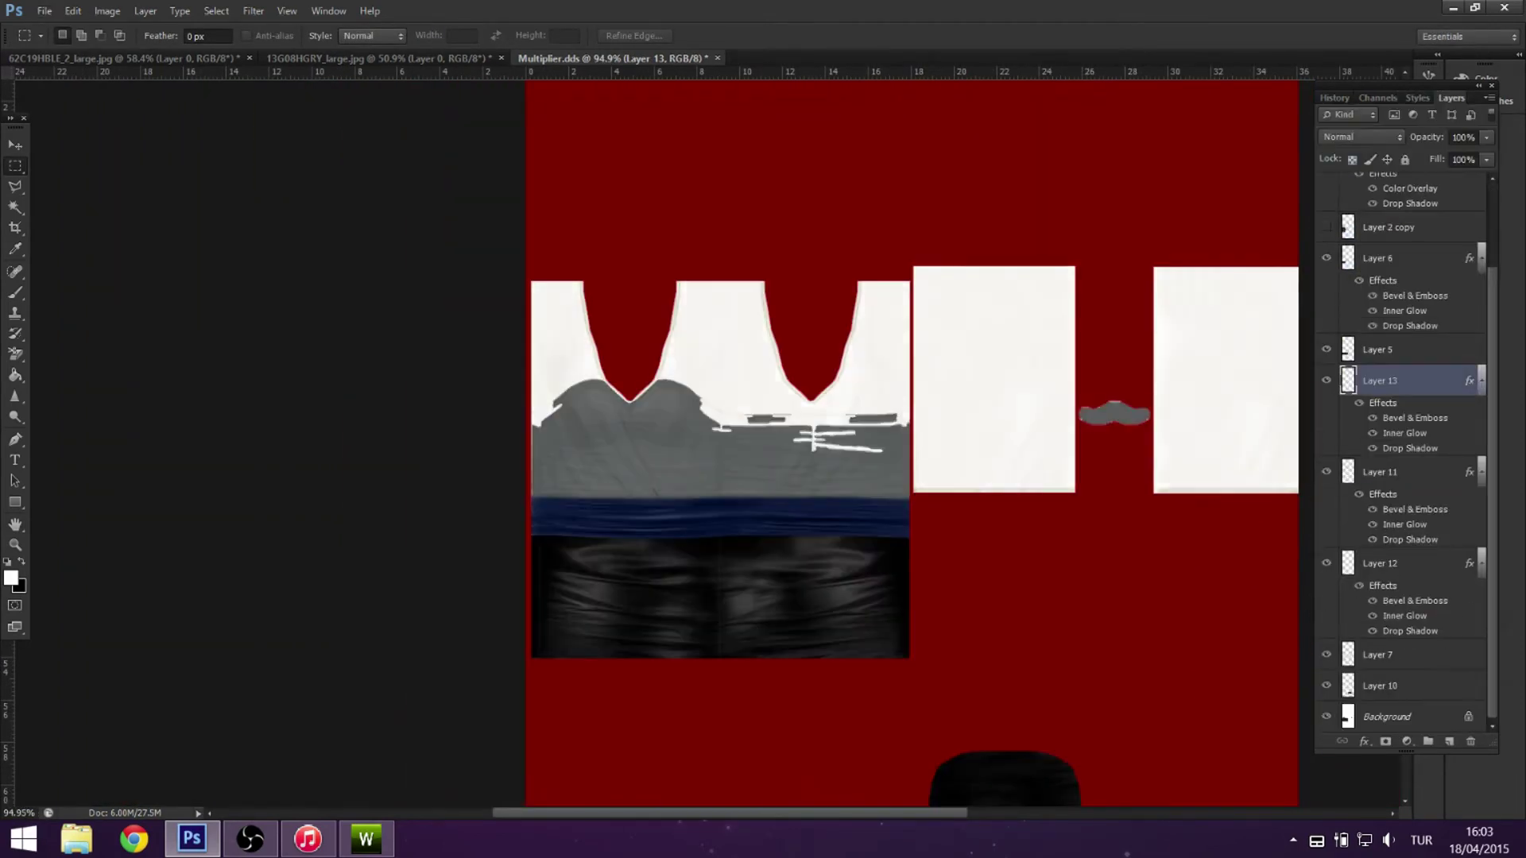
{"action": "left_click", "coordinate": [1378, 654]}
{"action": "scroll", "coordinate": [518, 359], "scroll_direction": "up", "scroll_amount": 5}
{"action": "left_click_drag", "start_coordinate": [1326, 655], "coordinate": [1326, 685]}
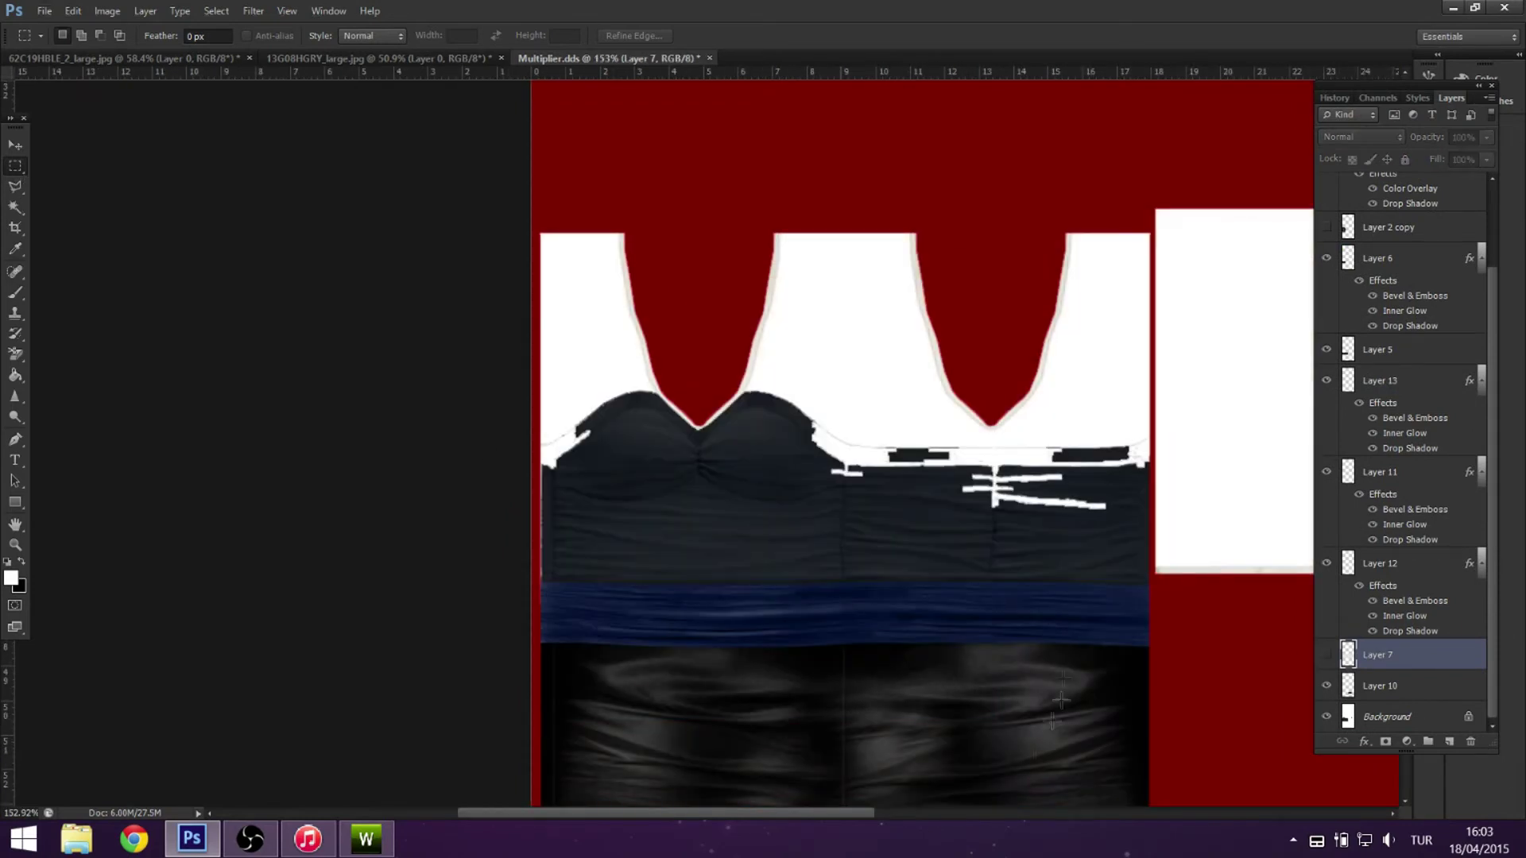
{"action": "left_click", "coordinate": [1327, 654]}
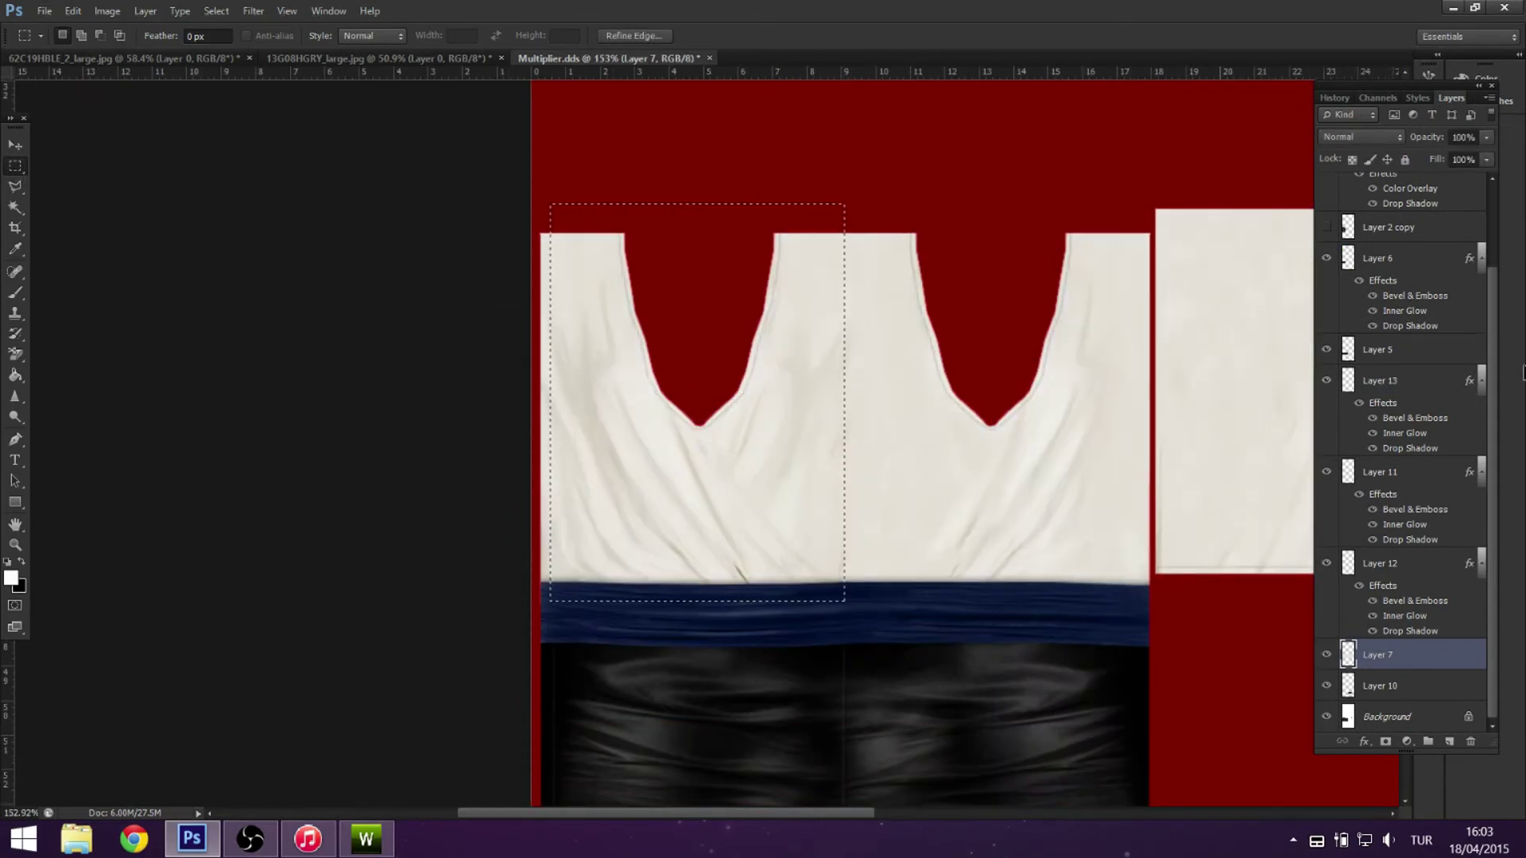
{"action": "left_click", "coordinate": [1408, 97]}
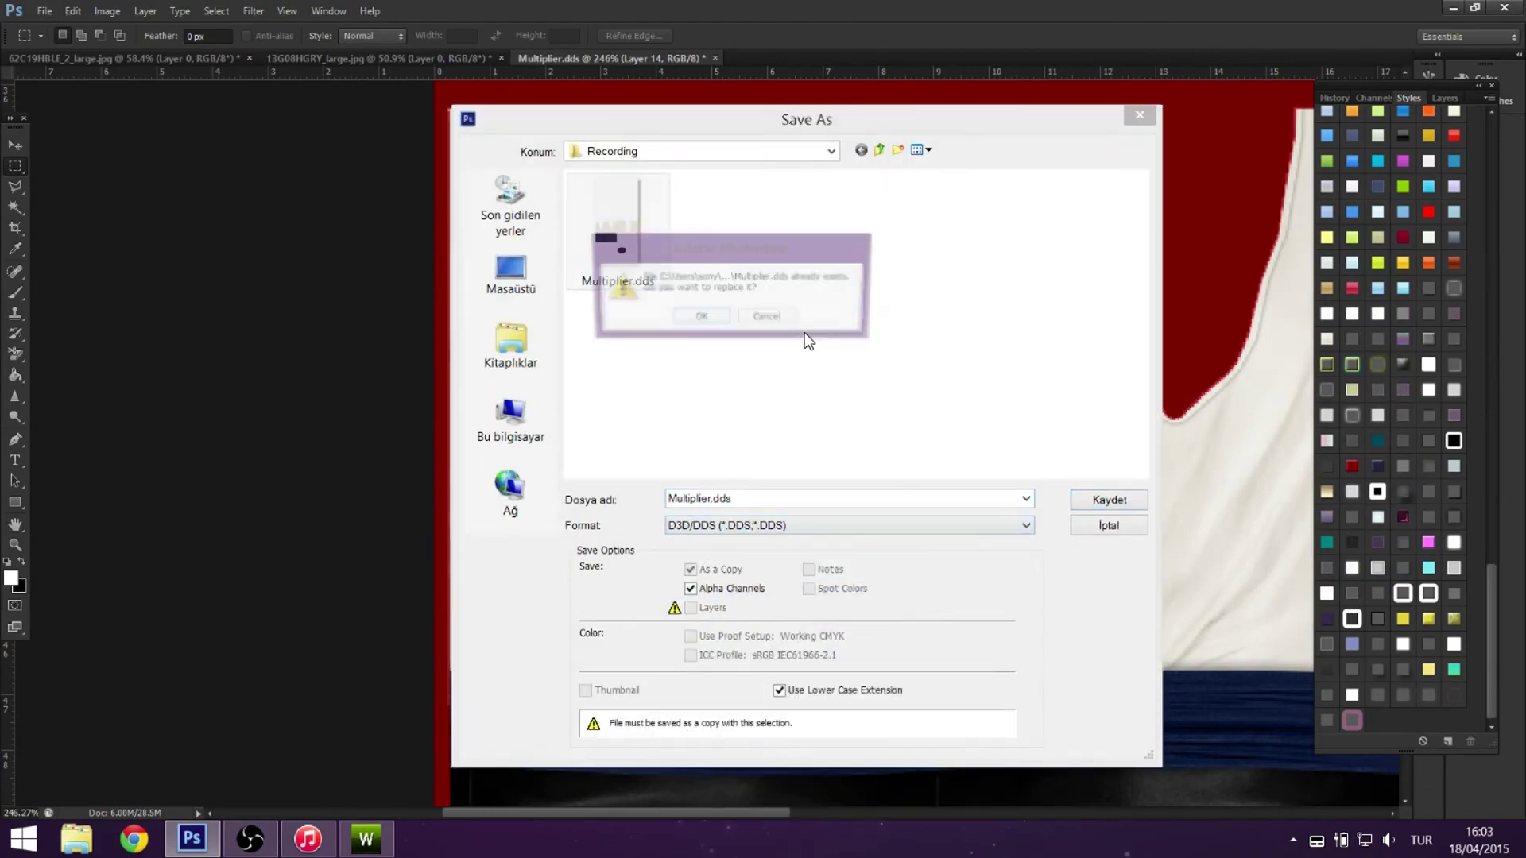
Overwrite Multiplier.dds, reload the Diffuse texture in TSR Workshop and inspect the dress on the model.
{"action": "key", "text": "Return"}
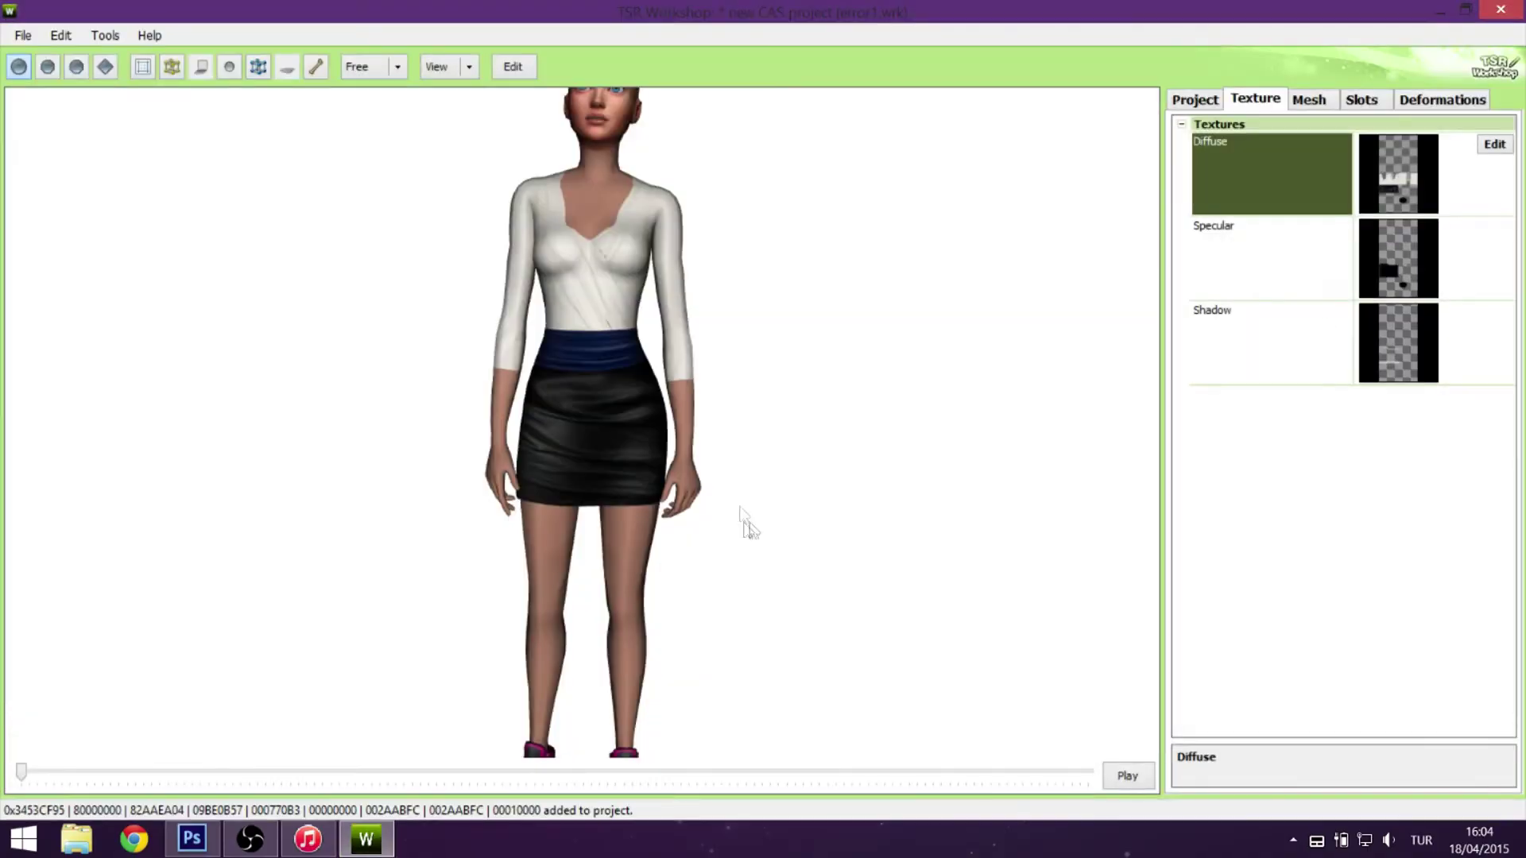
{"action": "left_click", "coordinate": [1493, 144]}
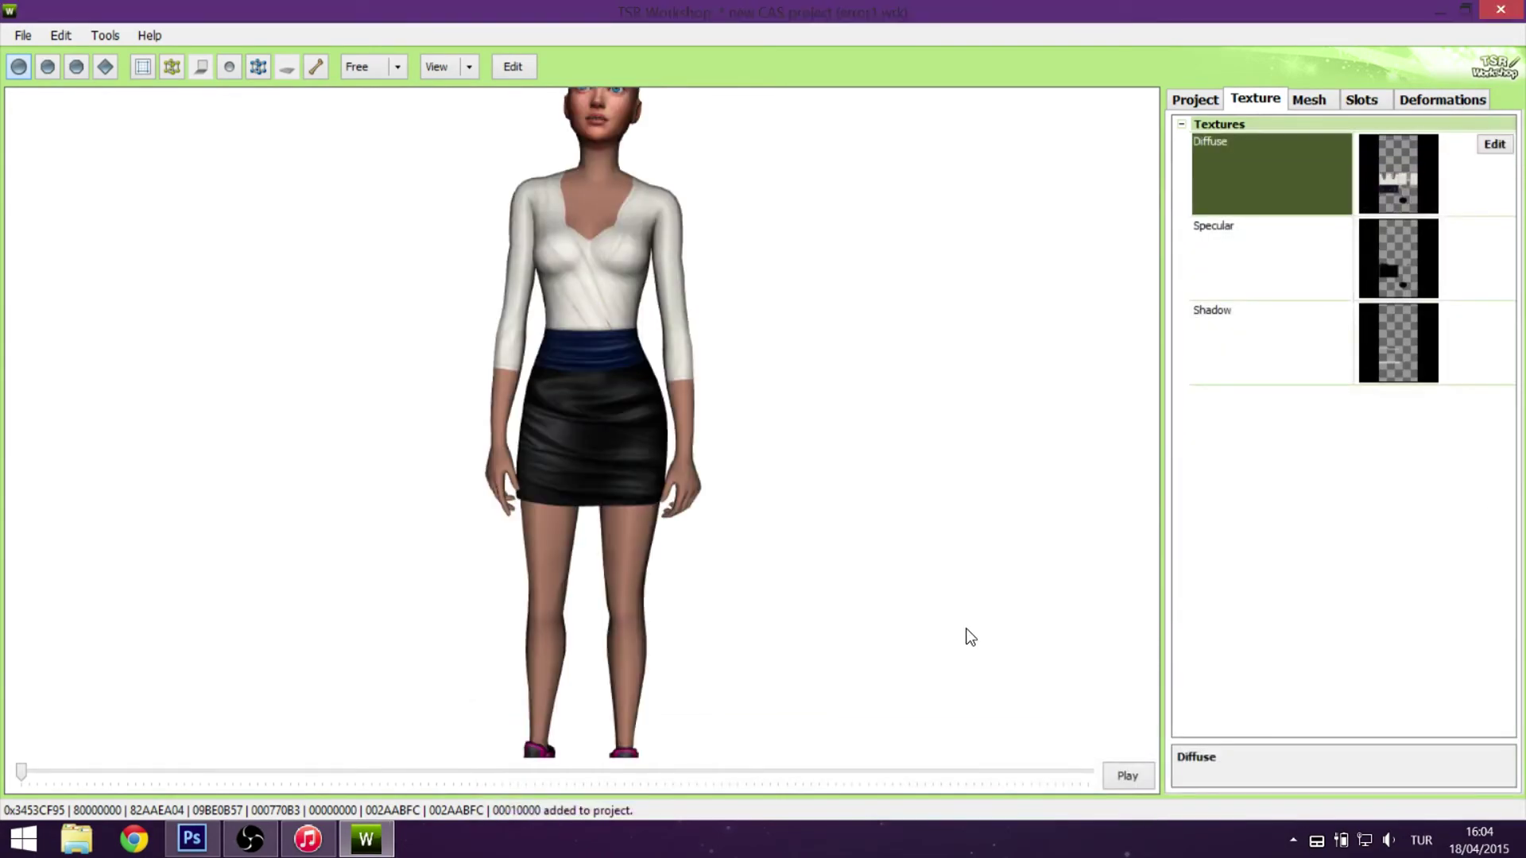
{"action": "scroll", "coordinate": [636, 570], "scroll_direction": "up", "scroll_amount": 3}
{"action": "left_click_drag", "start_coordinate": [636, 570], "coordinate": [828, 703]}
{"action": "scroll", "coordinate": [862, 531], "scroll_direction": "up", "scroll_amount": 2}
Switch to Photoshop and toggle the visibility of Layers 5 and 6 to identify the skirt pieces.
{"action": "key", "text": "alt+Tab"}
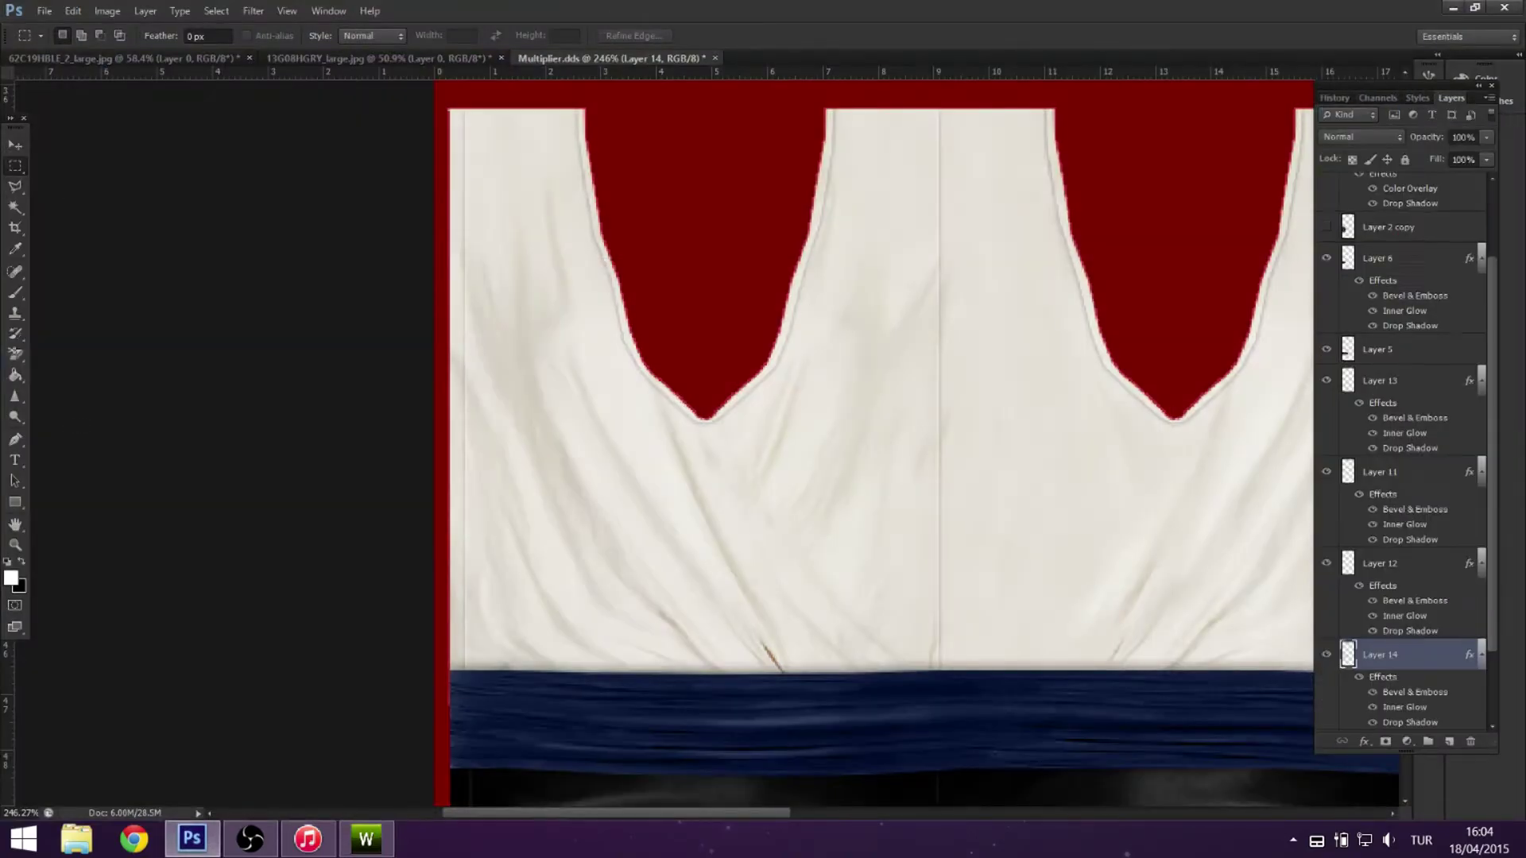
{"action": "scroll", "coordinate": [753, 490], "scroll_direction": "down", "scroll_amount": 5}
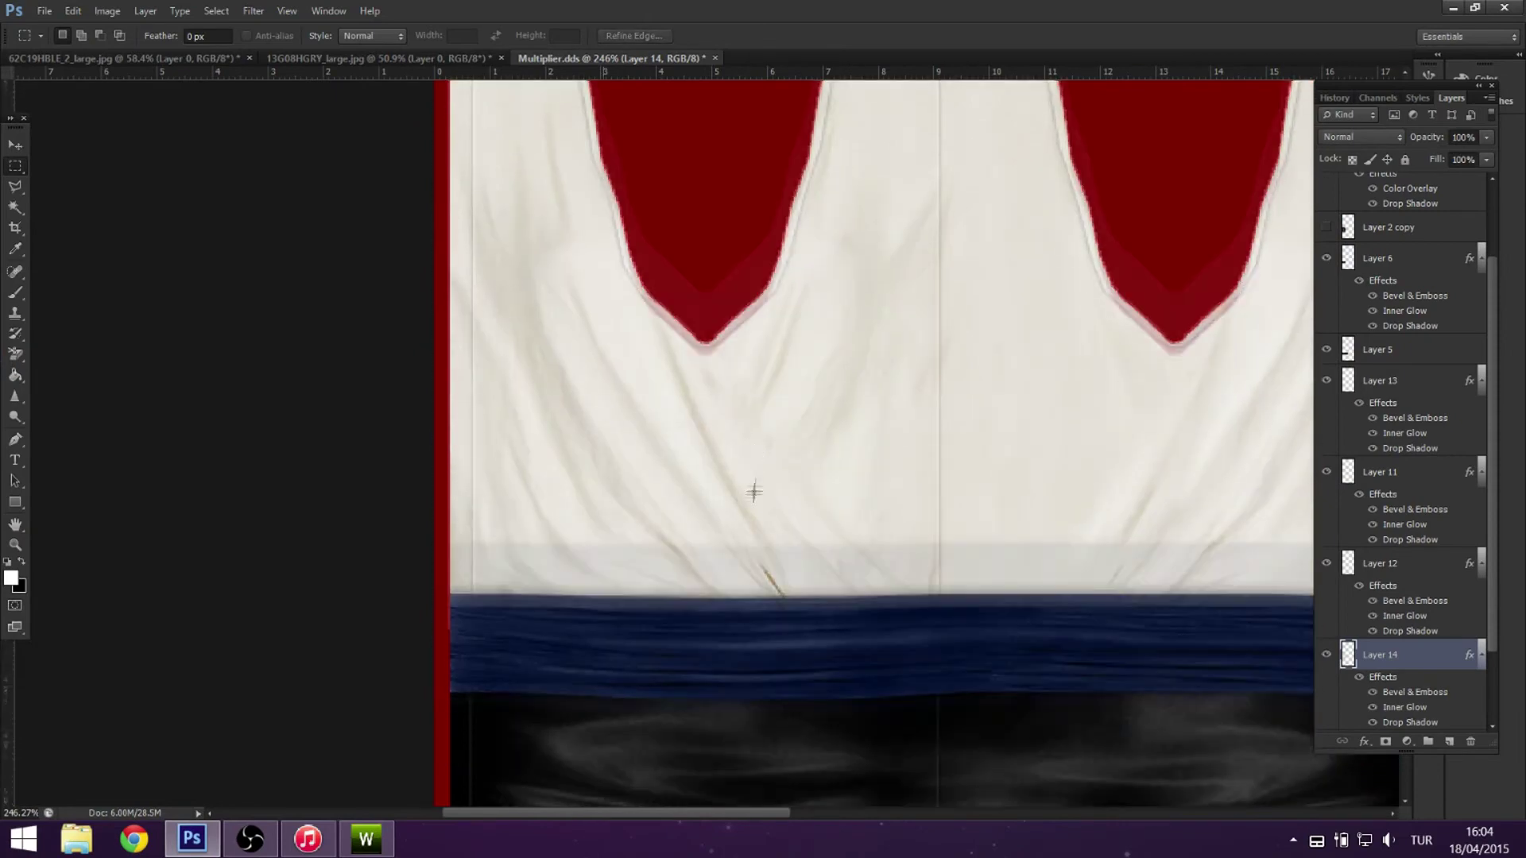
{"action": "left_click", "coordinate": [1326, 259]}
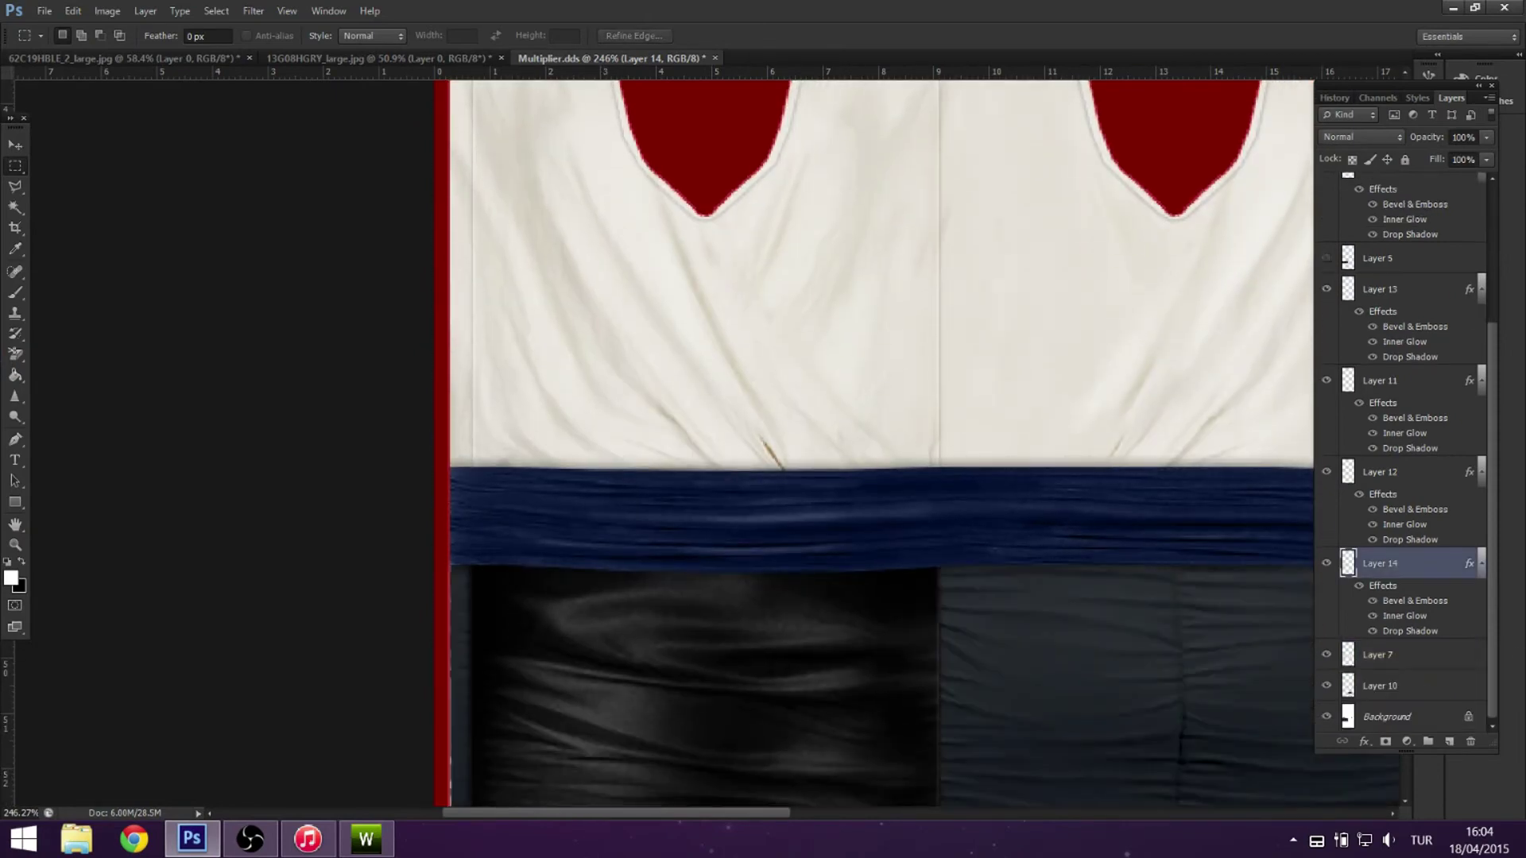
{"action": "left_click", "coordinate": [1326, 258]}
{"action": "scroll", "coordinate": [880, 443], "scroll_direction": "down", "scroll_amount": 2}
{"action": "left_click", "coordinate": [1378, 258]}
{"action": "left_click", "coordinate": [1326, 259]}
{"action": "left_click", "coordinate": [1326, 258]}
{"action": "scroll", "coordinate": [1402, 445], "scroll_direction": "up", "scroll_amount": 3}
Delete the narrow vertical strip along the skirt's left edge from Layer 6 and deselect.
{"action": "left_click", "coordinate": [1378, 350]}
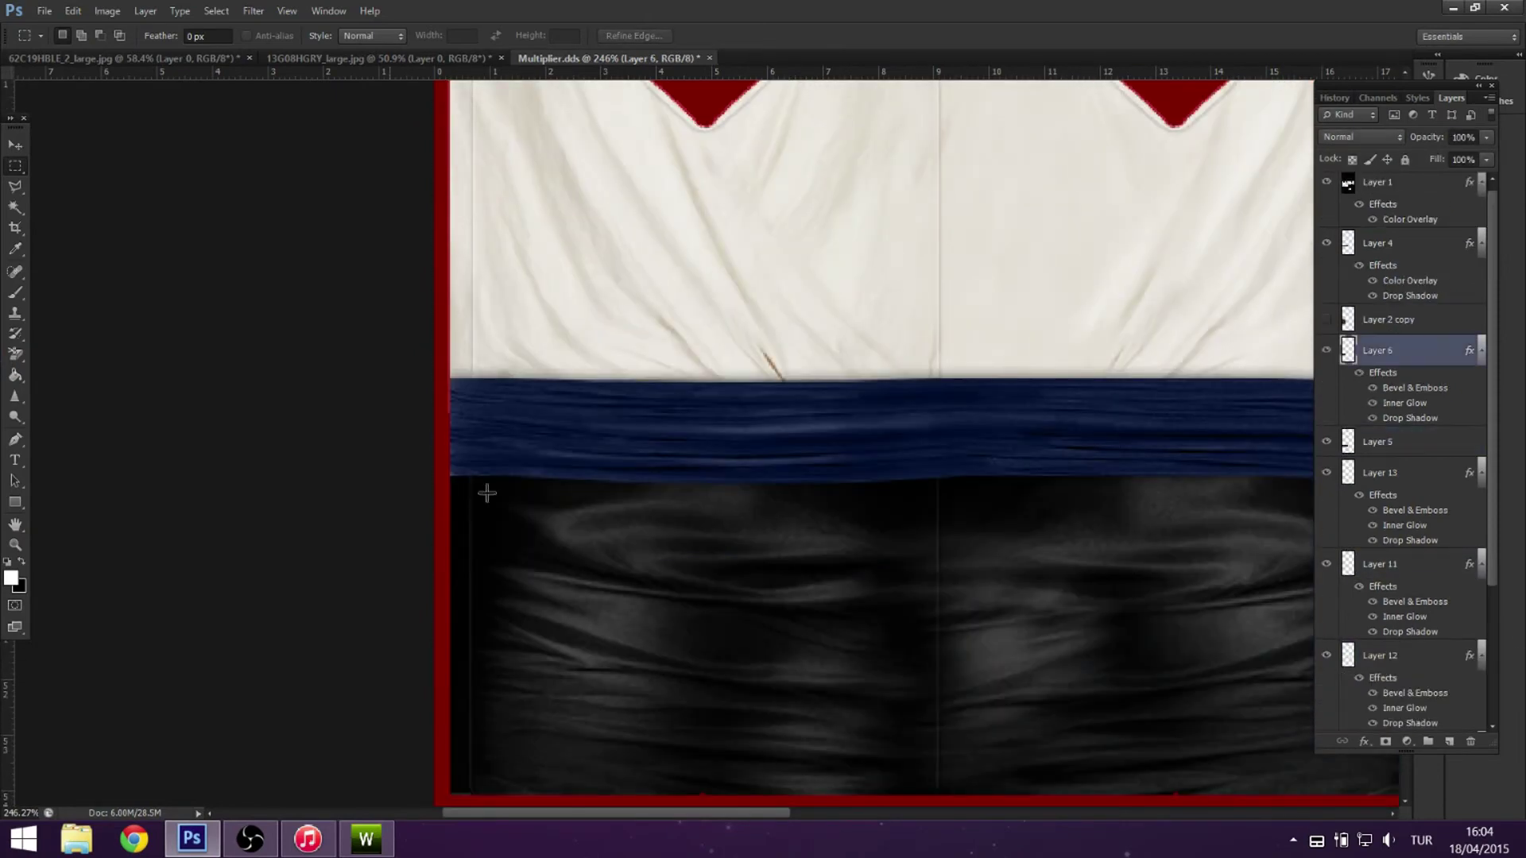
{"action": "scroll", "coordinate": [445, 254], "scroll_direction": "down", "scroll_amount": 3}
{"action": "left_click_drag", "start_coordinate": [434, 249], "coordinate": [474, 753]}
{"action": "key", "text": "Delete"}
{"action": "key", "text": "ctrl+d"}
Save the edited texture in D3D/DDS format, replacing the existing Multiplier.dds.
{"action": "key", "text": "ctrl+shift+s"}
{"action": "left_click", "coordinate": [858, 524]}
{"action": "left_click", "coordinate": [795, 594]}
{"action": "left_click", "coordinate": [1109, 500]}
{"action": "left_click", "coordinate": [699, 318]}
Switch to TSR Workshop and reimport the saved texture as the Diffuse map.
{"action": "key", "text": "alt+Tab"}
{"action": "double_click", "coordinate": [1267, 170]}
{"action": "left_click", "coordinate": [1007, 163]}
{"action": "key", "text": "Return"}
{"action": "left_click", "coordinate": [922, 659]}
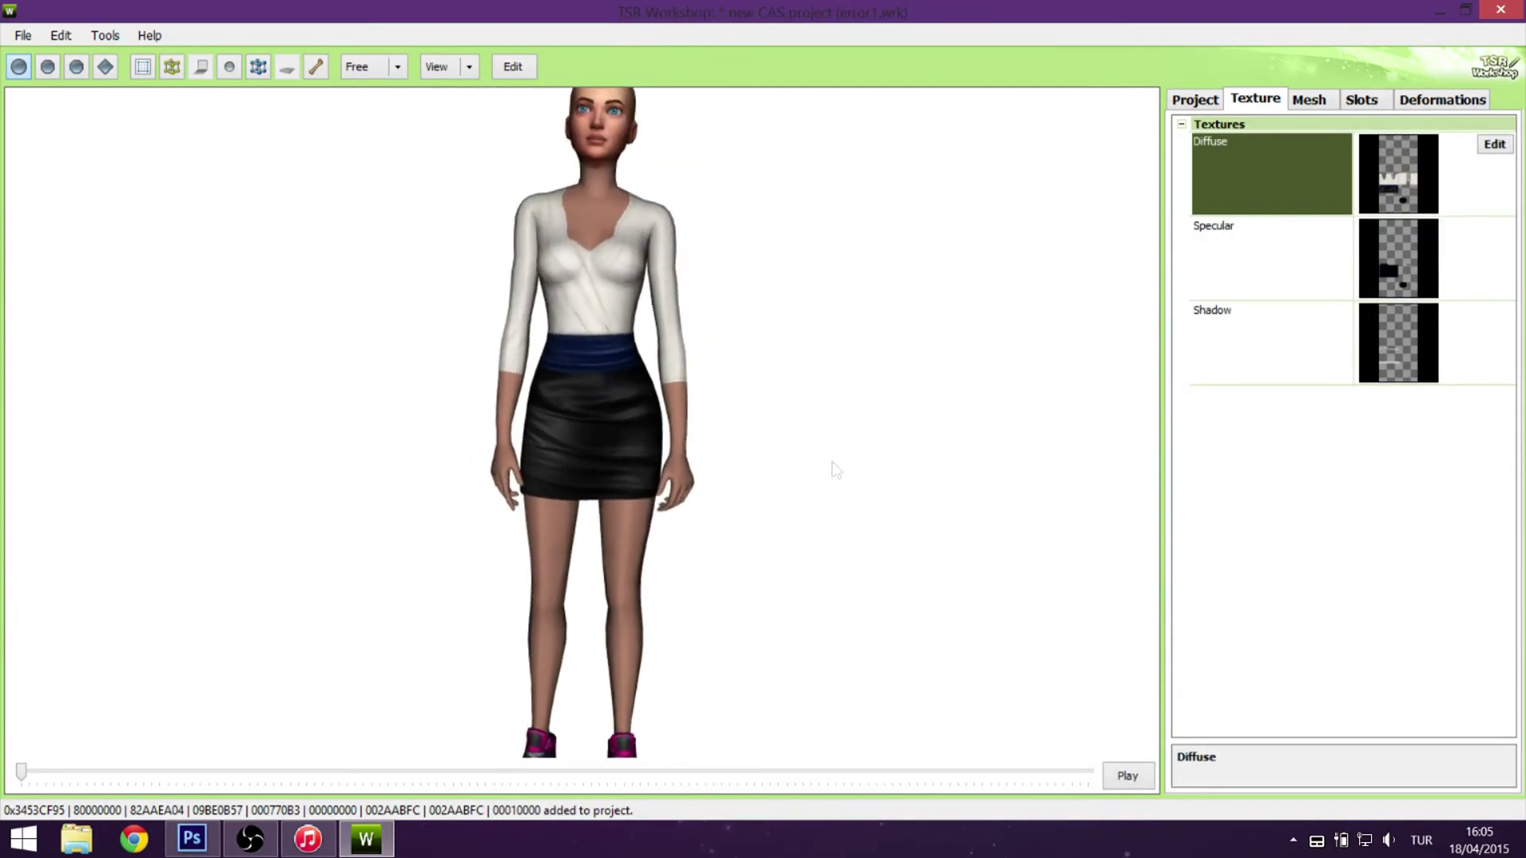
Switch to Photoshop, copy the alpha mask onto a new layer, and duplicate its white garment shapes to Layer 16.
{"action": "key", "text": "alt+Tab"}
{"action": "key", "text": "ctrl+0"}
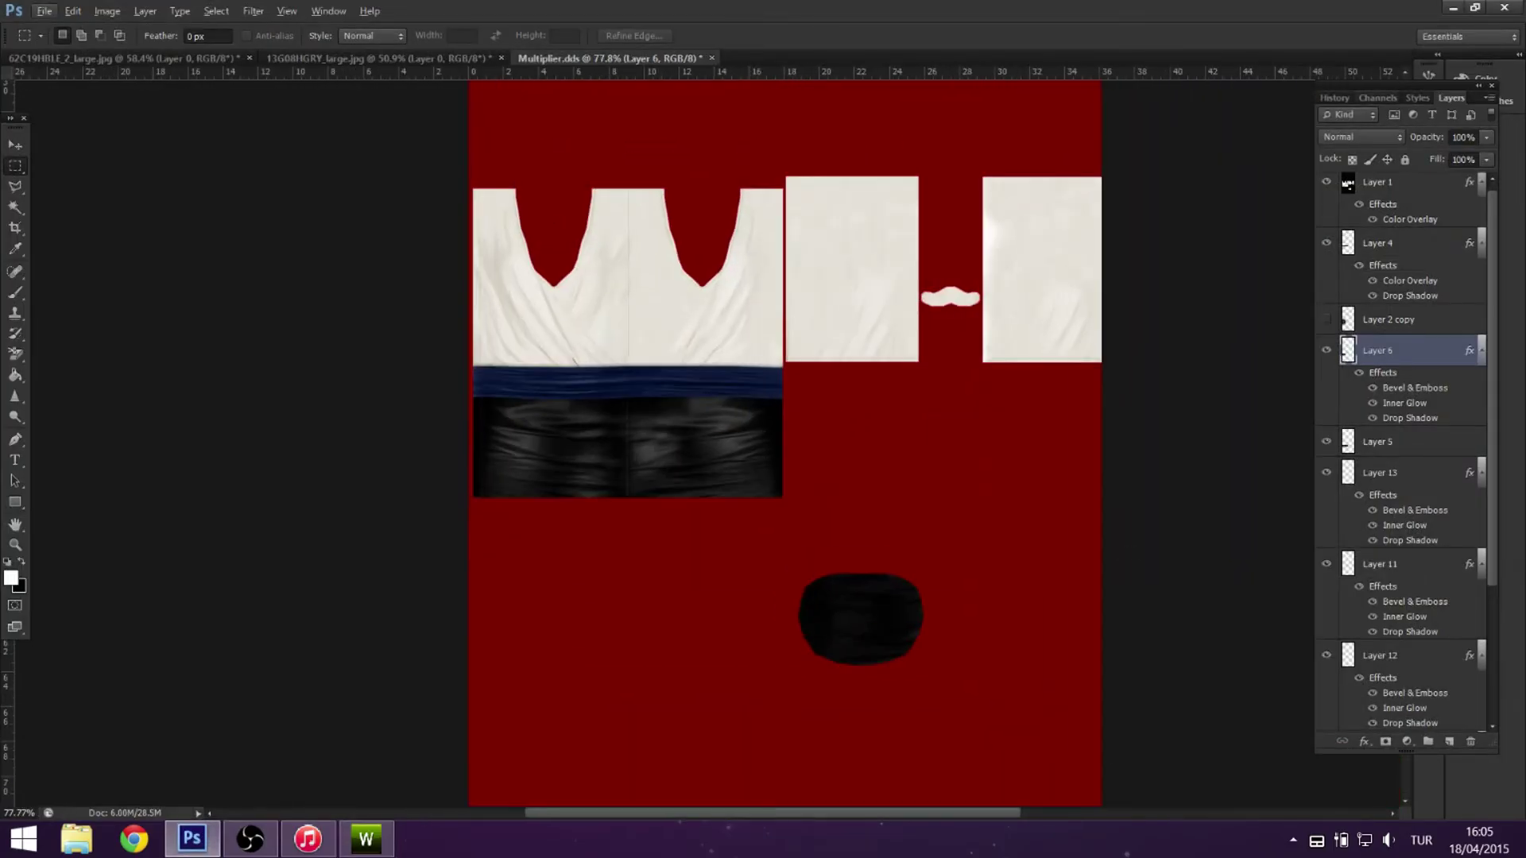
{"action": "left_click", "coordinate": [1377, 97]}
{"action": "key", "text": "ctrl+a"}
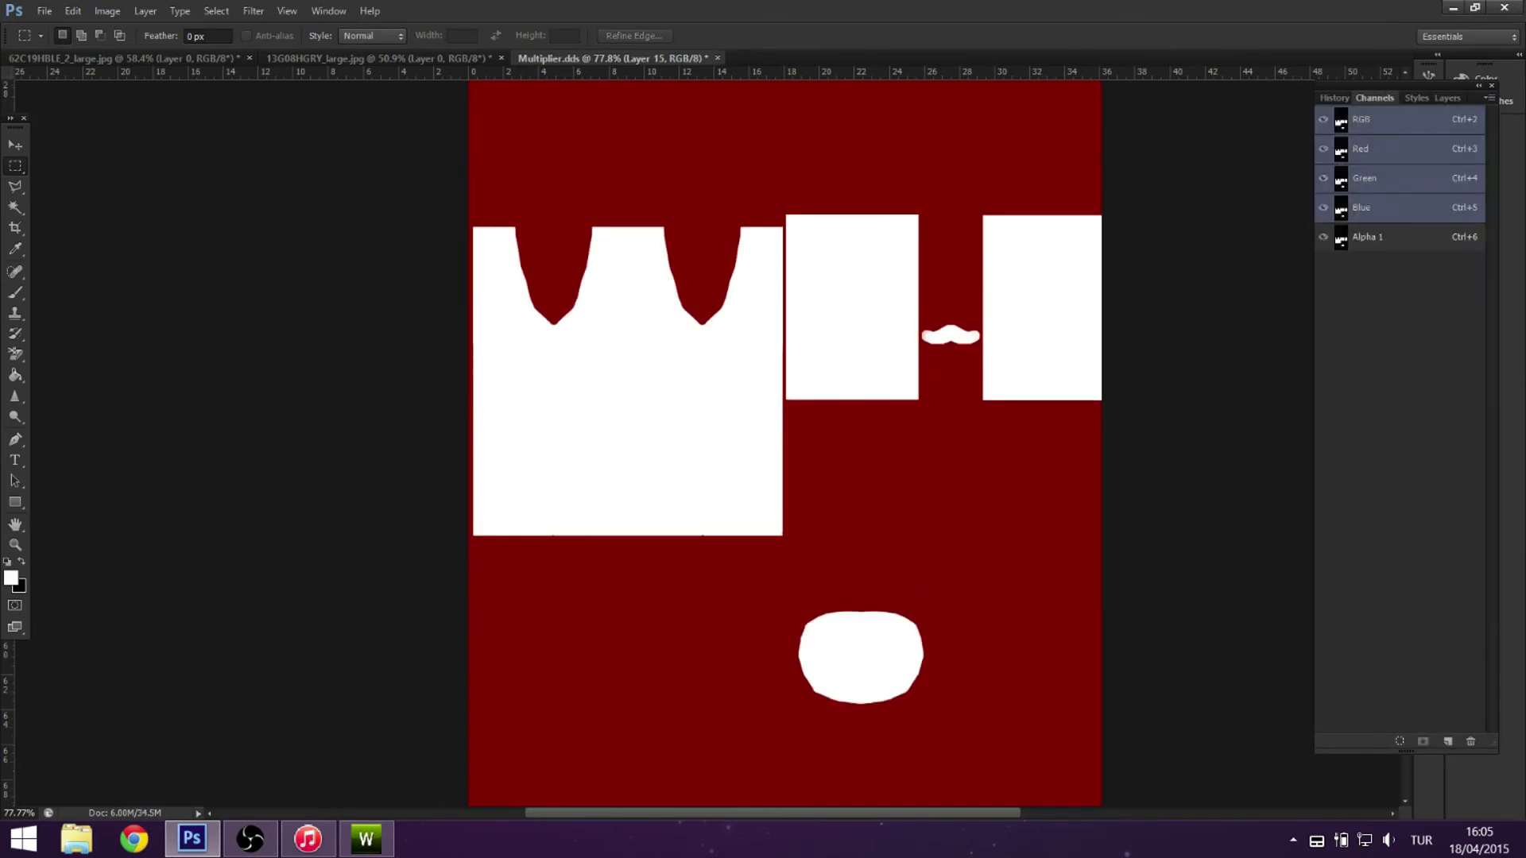
{"action": "key", "text": "w"}
{"action": "key", "text": "ctrl+j"}
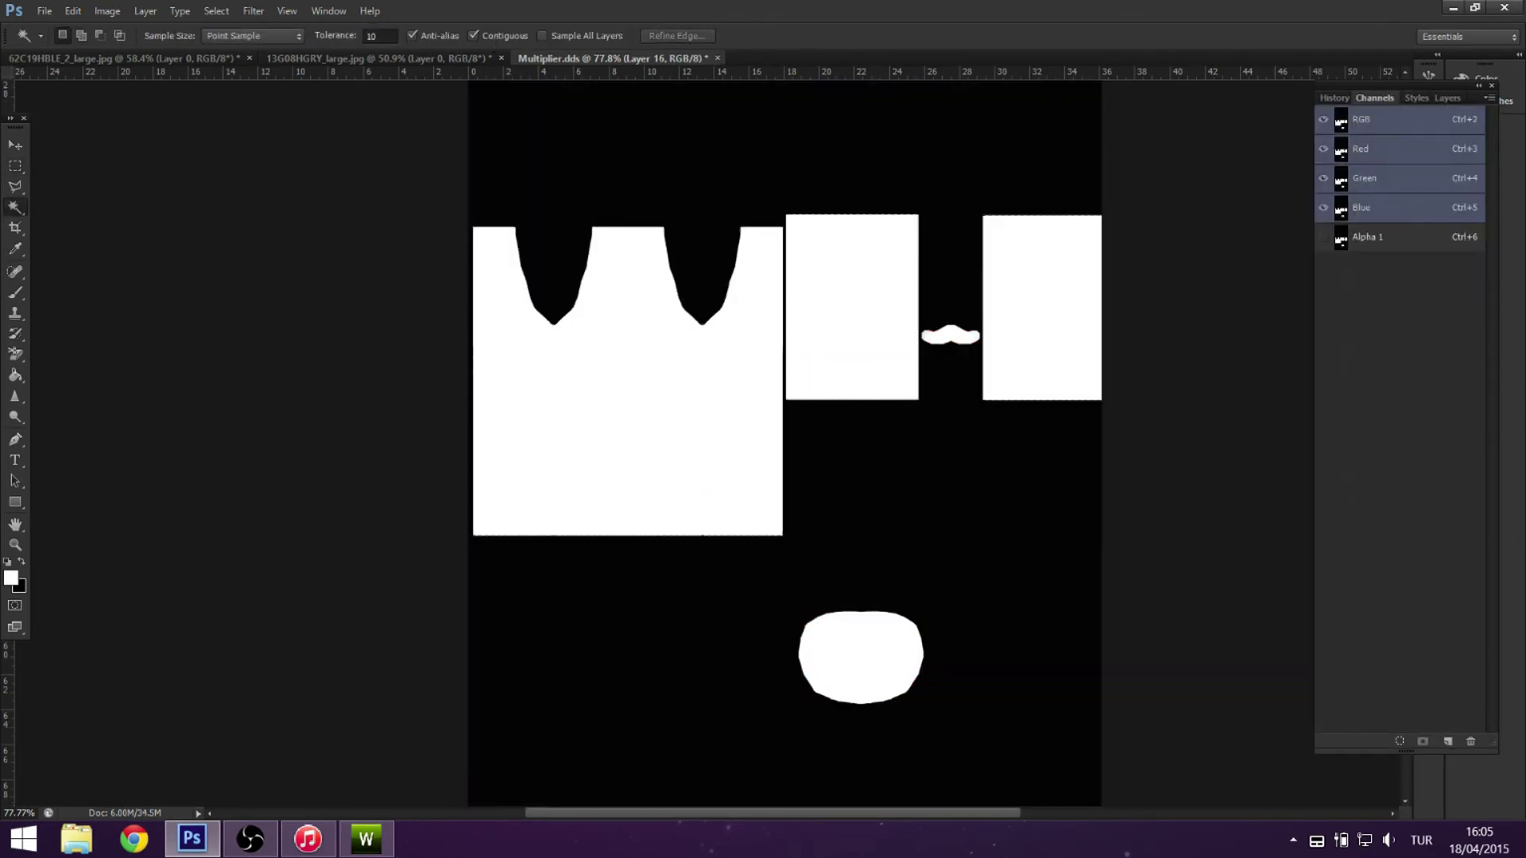
Apply a preset style that softens the edges of Layer 16's shapes and rasterize the layer style.
{"action": "left_click", "coordinate": [1409, 97]}
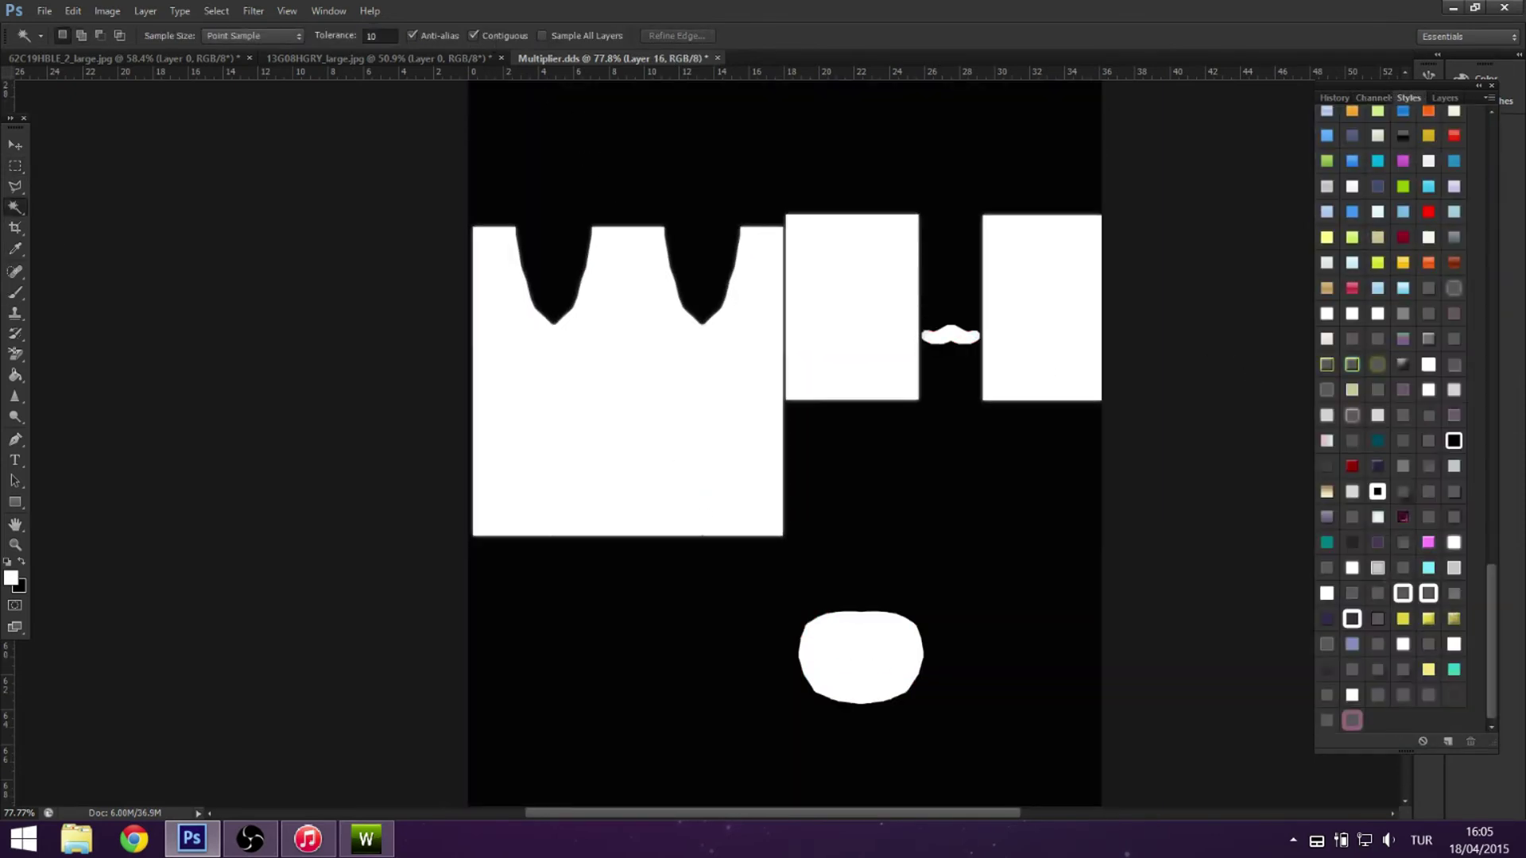
{"action": "left_click", "coordinate": [1445, 97]}
{"action": "right_click", "coordinate": [1422, 191]}
{"action": "left_click", "coordinate": [1414, 333]}
Move the softened mask into the Alpha 1 channel and delete the helper Layers 15 and 16.
{"action": "key", "text": "ctrl+a"}
{"action": "key", "text": "ctrl+x"}
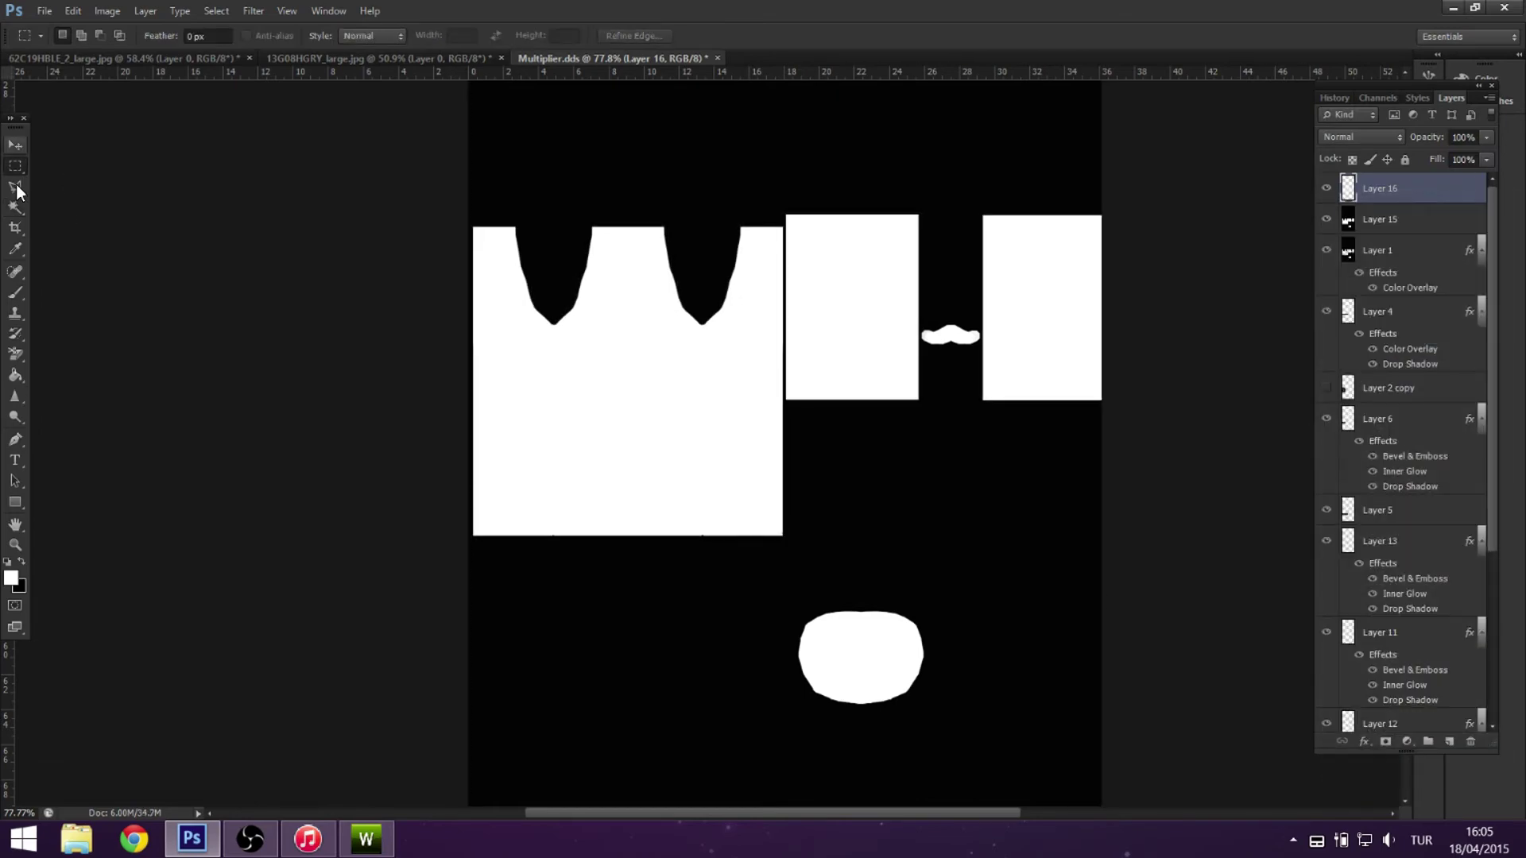
{"action": "key", "text": "Delete"}
{"action": "key", "text": "Delete"}
{"action": "left_click", "coordinate": [1374, 97]}
{"action": "left_click", "coordinate": [1367, 237]}
{"action": "key", "text": "ctrl+v"}
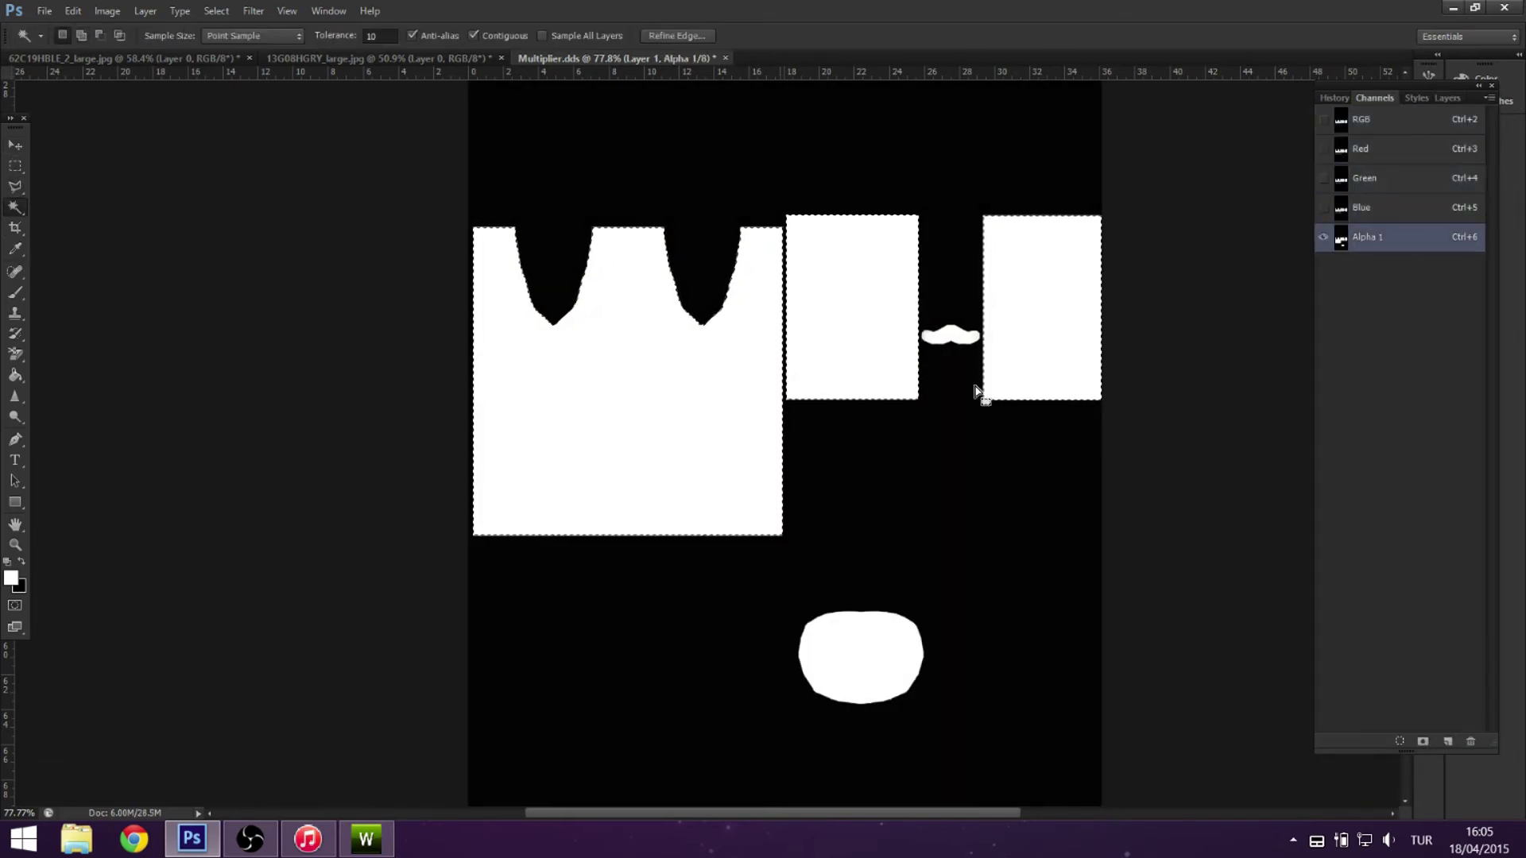
Save the texture in D3D/DDS format with alpha channels, replacing the existing Multiplier.dds.
{"action": "scroll", "coordinate": [879, 347], "scroll_direction": "up", "scroll_amount": 3}
{"action": "key", "text": "ctrl+shift+s"}
{"action": "left_click", "coordinate": [874, 526]}
{"action": "left_click", "coordinate": [726, 593]}
{"action": "left_click", "coordinate": [1109, 500]}
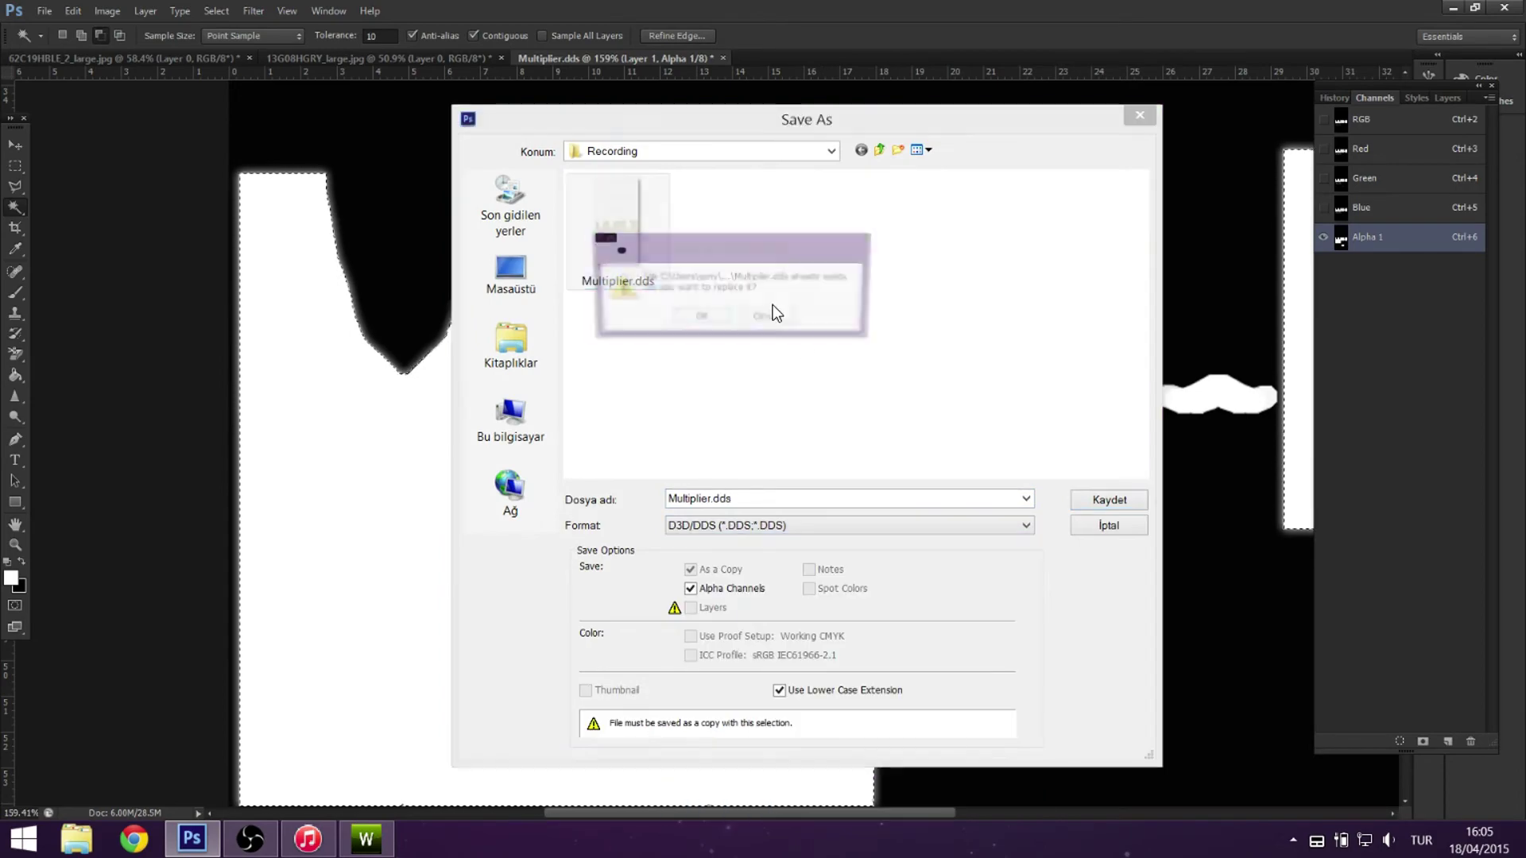
{"action": "left_click", "coordinate": [701, 315]}
Switch to TSR Workshop, reimport Multiplier.dds as the Diffuse map, and inspect the dress on the model.
{"action": "left_click", "coordinate": [367, 839]}
{"action": "scroll", "coordinate": [857, 328], "scroll_direction": "up", "scroll_amount": 3}
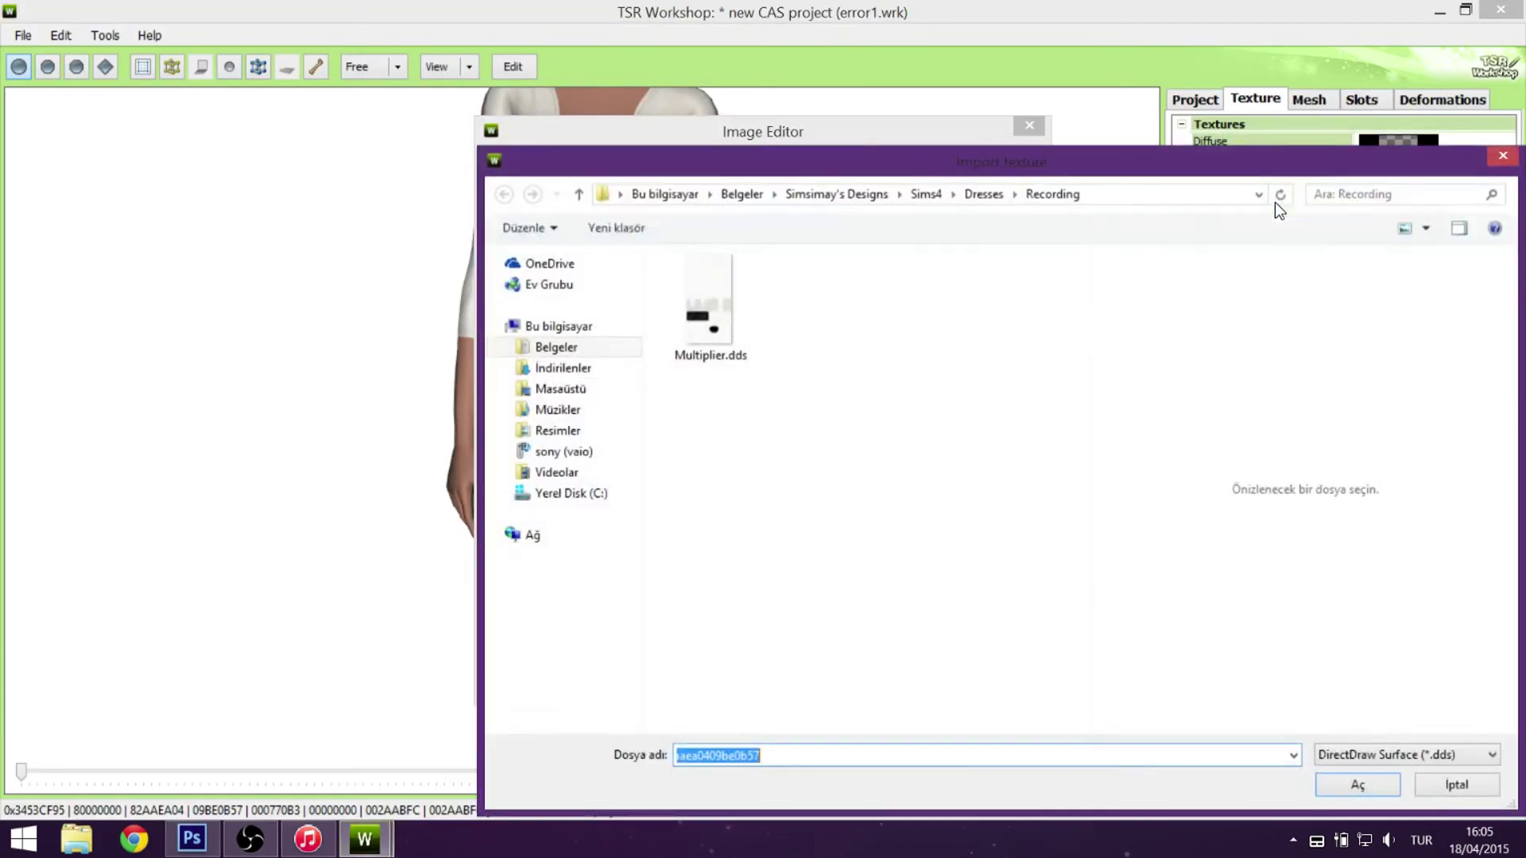
{"action": "key", "text": "Return"}
{"action": "left_click", "coordinate": [913, 657]}
{"action": "left_click", "coordinate": [858, 582]}
{"action": "left_click_drag", "start_coordinate": [863, 604], "coordinate": [1379, 593]}
{"action": "scroll", "coordinate": [919, 527], "scroll_direction": "down", "scroll_amount": 2}
Switch to Photoshop, return to the RGB layer view, clear the selection, and select bodice Layer 14.
{"action": "key", "text": "alt+Tab"}
{"action": "key", "text": "ctrl+2"}
{"action": "key", "text": "F7"}
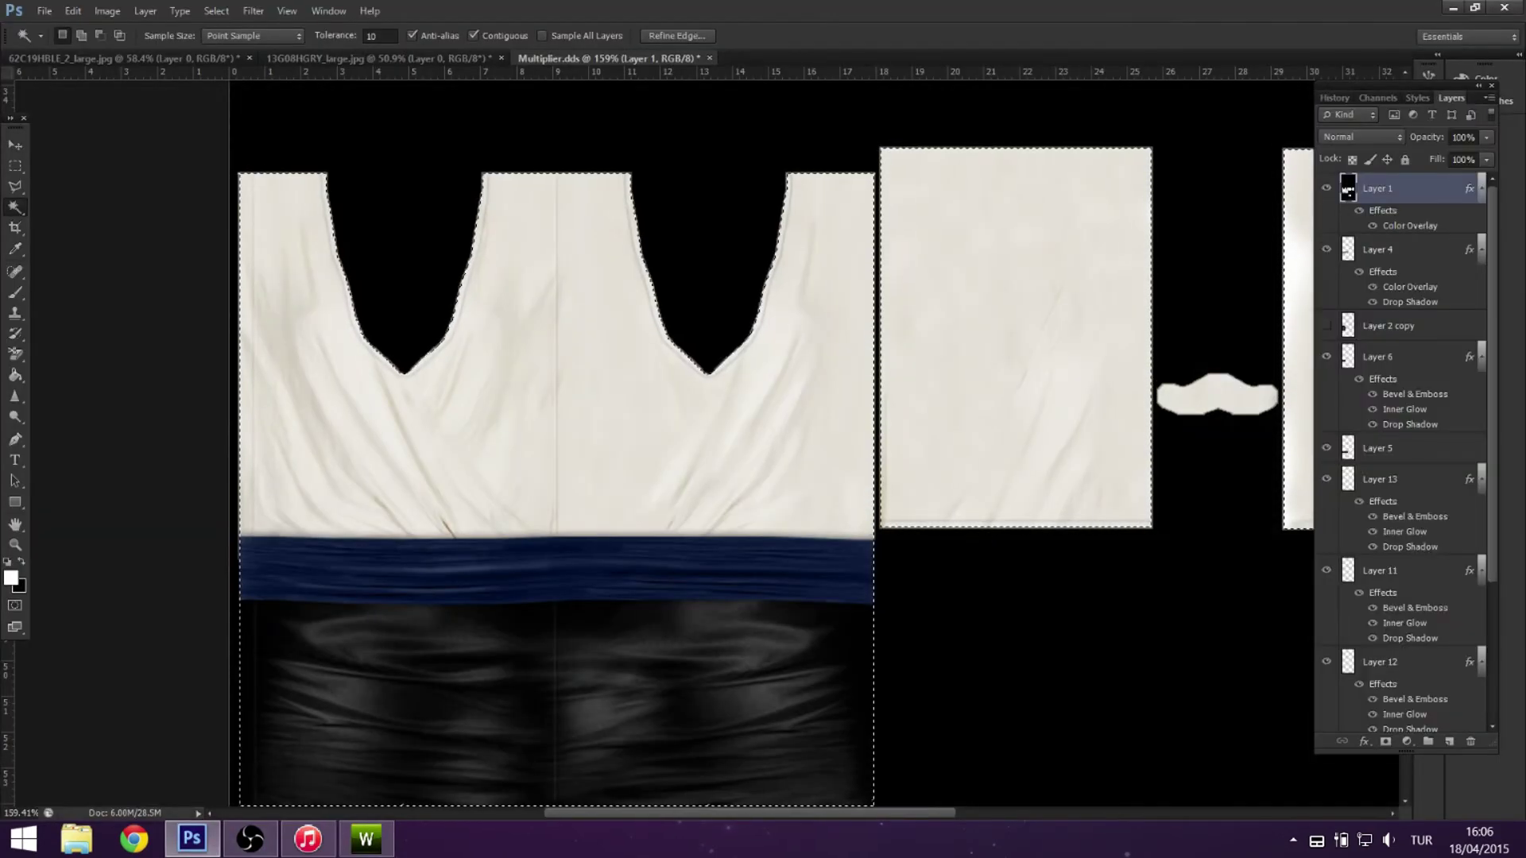
{"action": "key", "text": "ctrl+d"}
{"action": "scroll", "coordinate": [1402, 445], "scroll_direction": "down", "scroll_amount": 5}
{"action": "key", "text": "v"}
{"action": "right_click", "coordinate": [605, 528]}
{"action": "left_click", "coordinate": [507, 418]}
Darken the area under the bust using the Burn tool with a 134 px brush, Highlights range and 48% exposure.
{"action": "key", "text": "o"}
{"action": "left_click", "coordinate": [79, 35]}
{"action": "left_click", "coordinate": [79, 36]}
{"action": "left_click", "coordinate": [79, 35]}
{"action": "key", "text": "4"}
{"action": "key", "text": "8"}
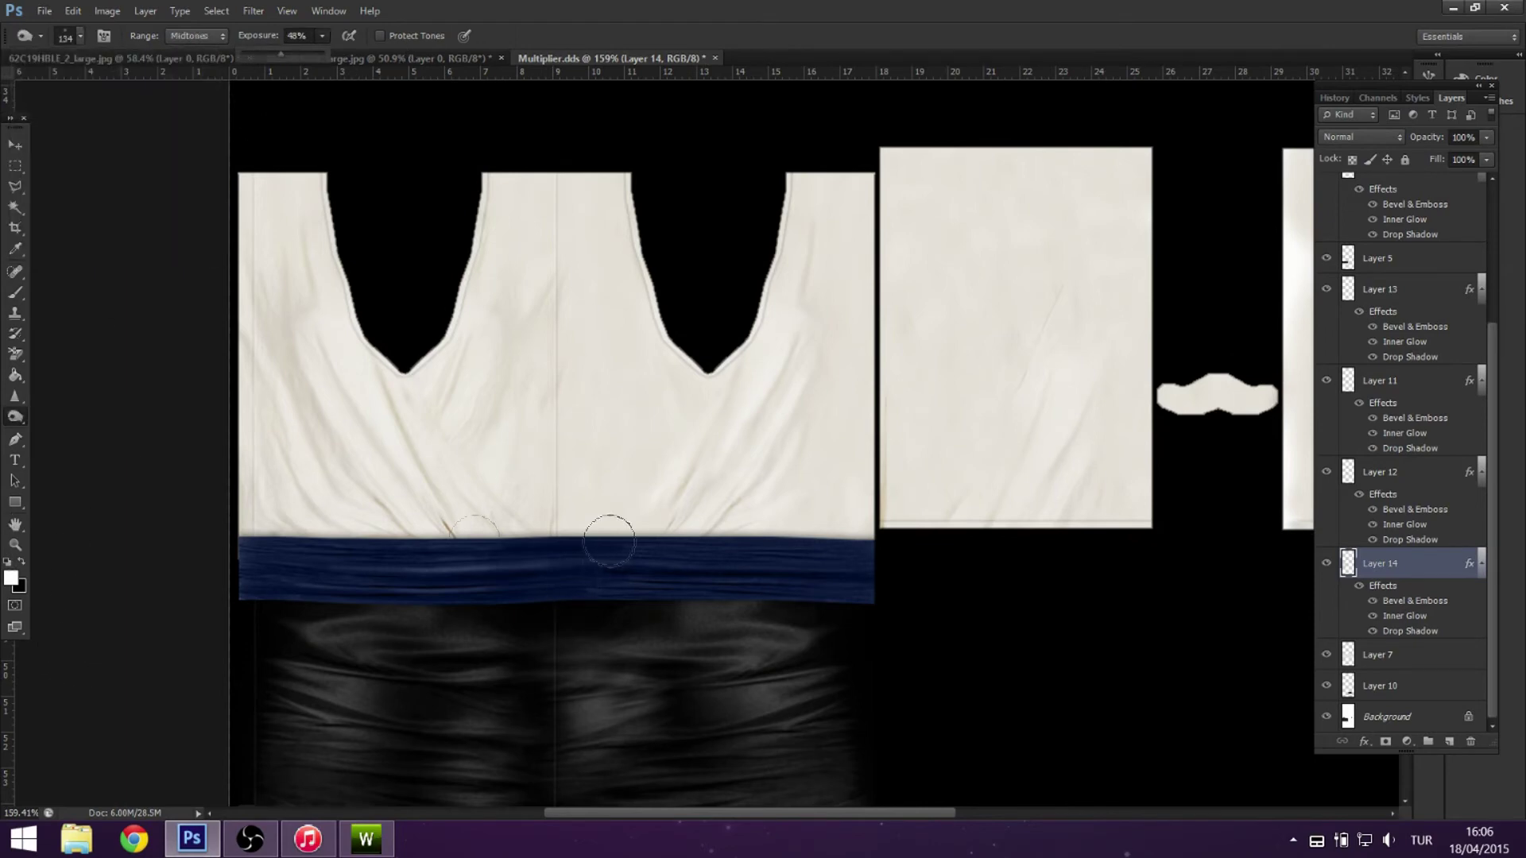
{"action": "left_click", "coordinate": [208, 86]}
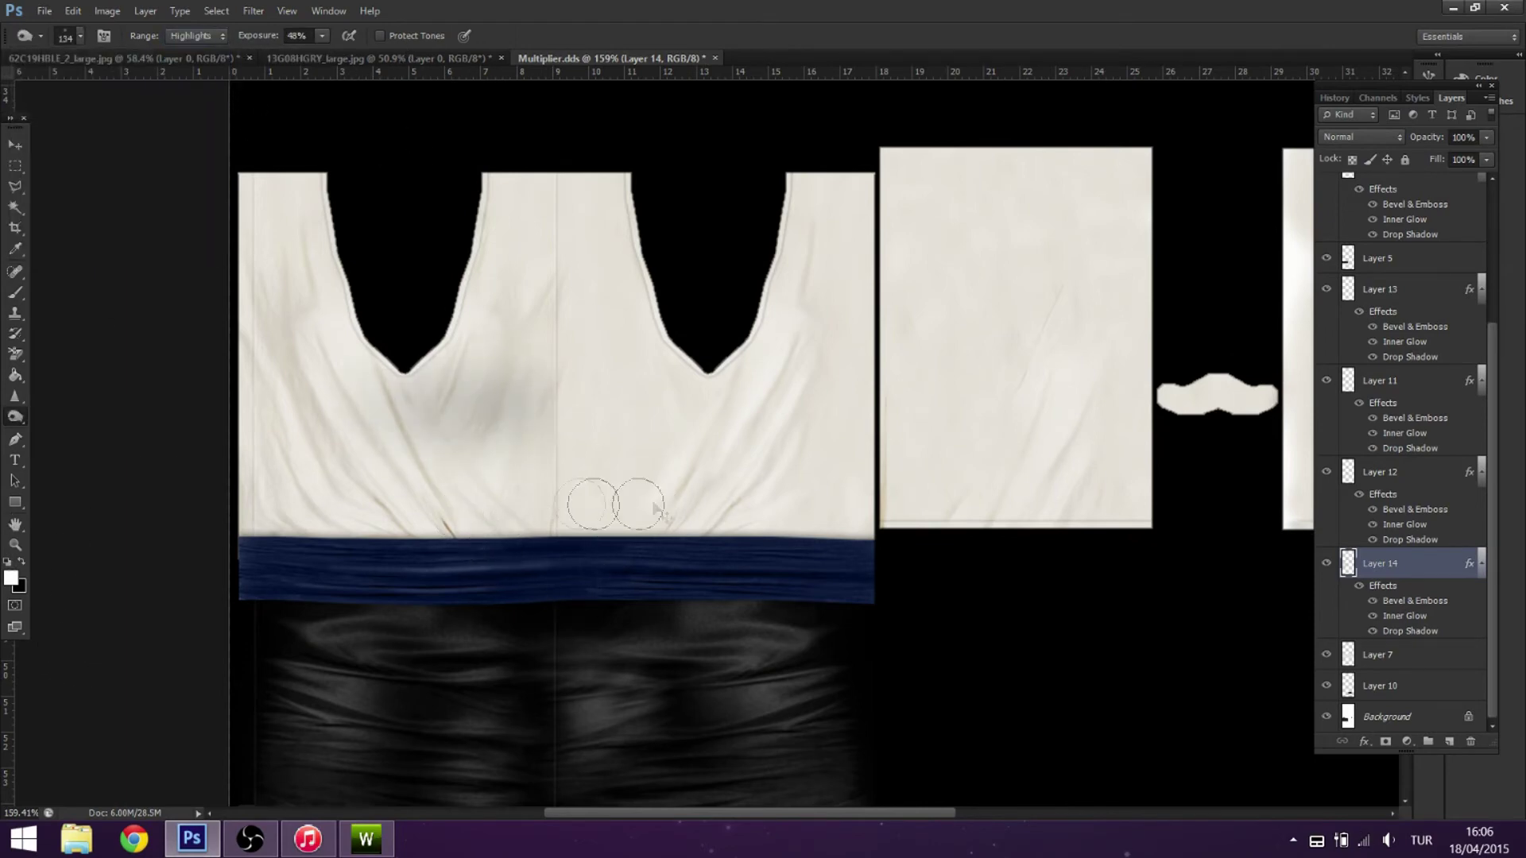
Brighten the bust with the Dodge tool at 81% exposure and inspect the shading on the TSR Workshop model.
{"action": "left_click_drag", "start_coordinate": [15, 416], "coordinate": [71, 435]}
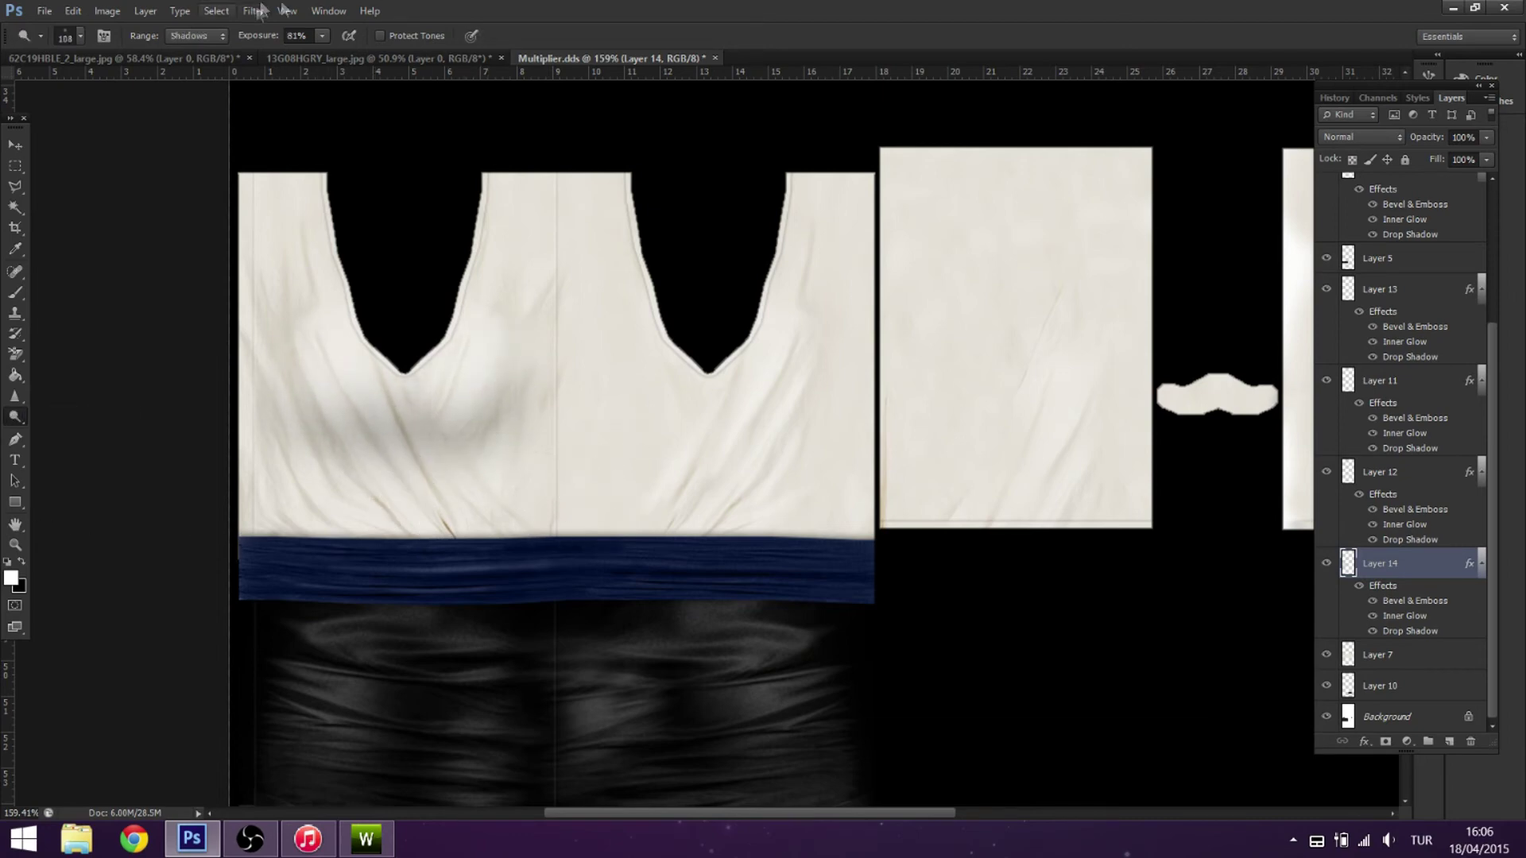
{"action": "left_click", "coordinate": [237, 123]}
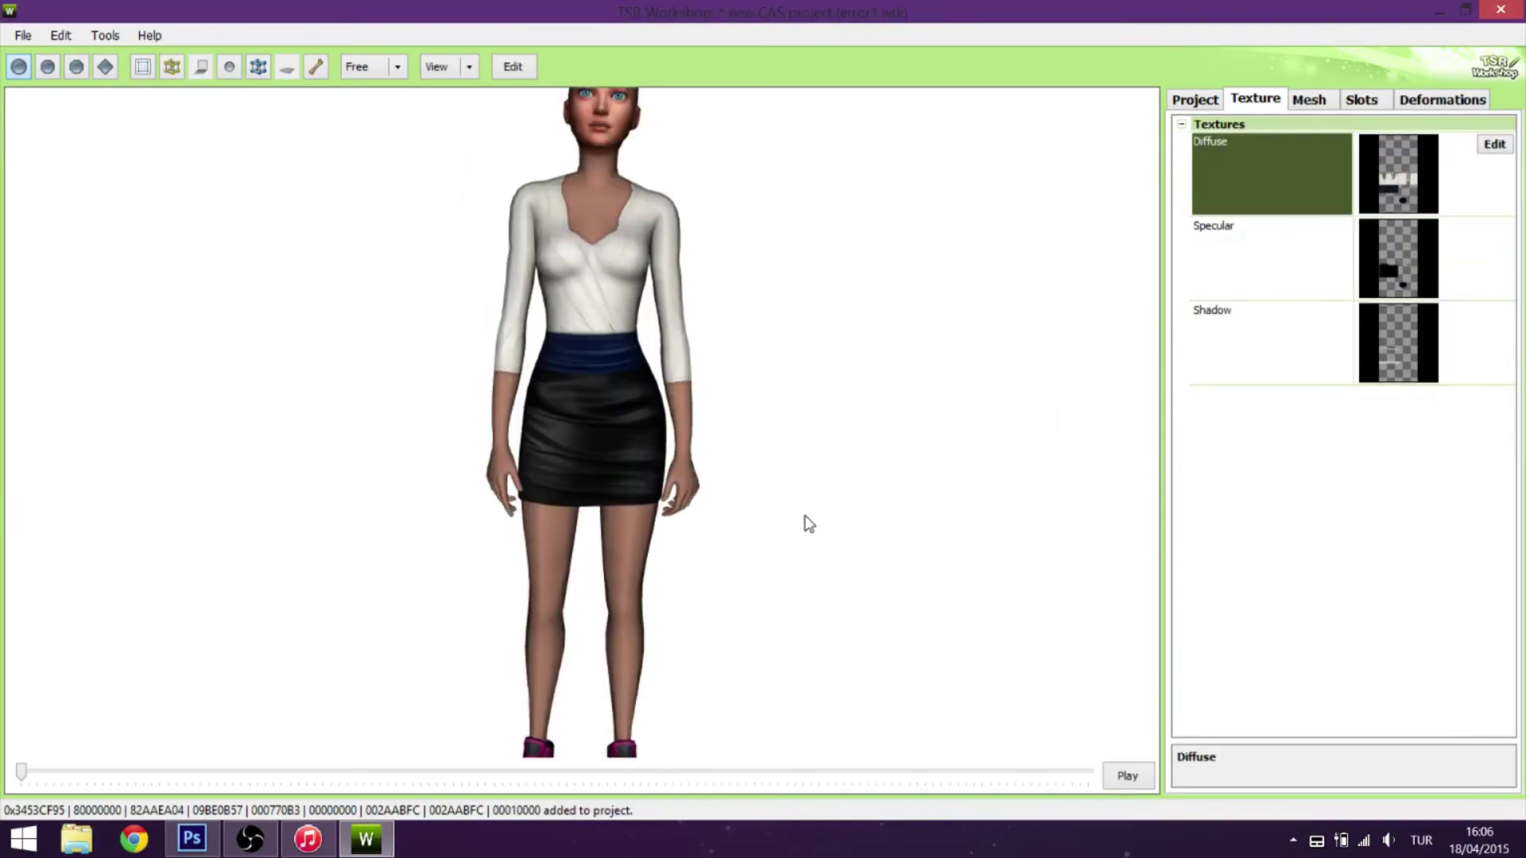
{"action": "left_click_drag", "start_coordinate": [808, 524], "coordinate": [850, 566]}
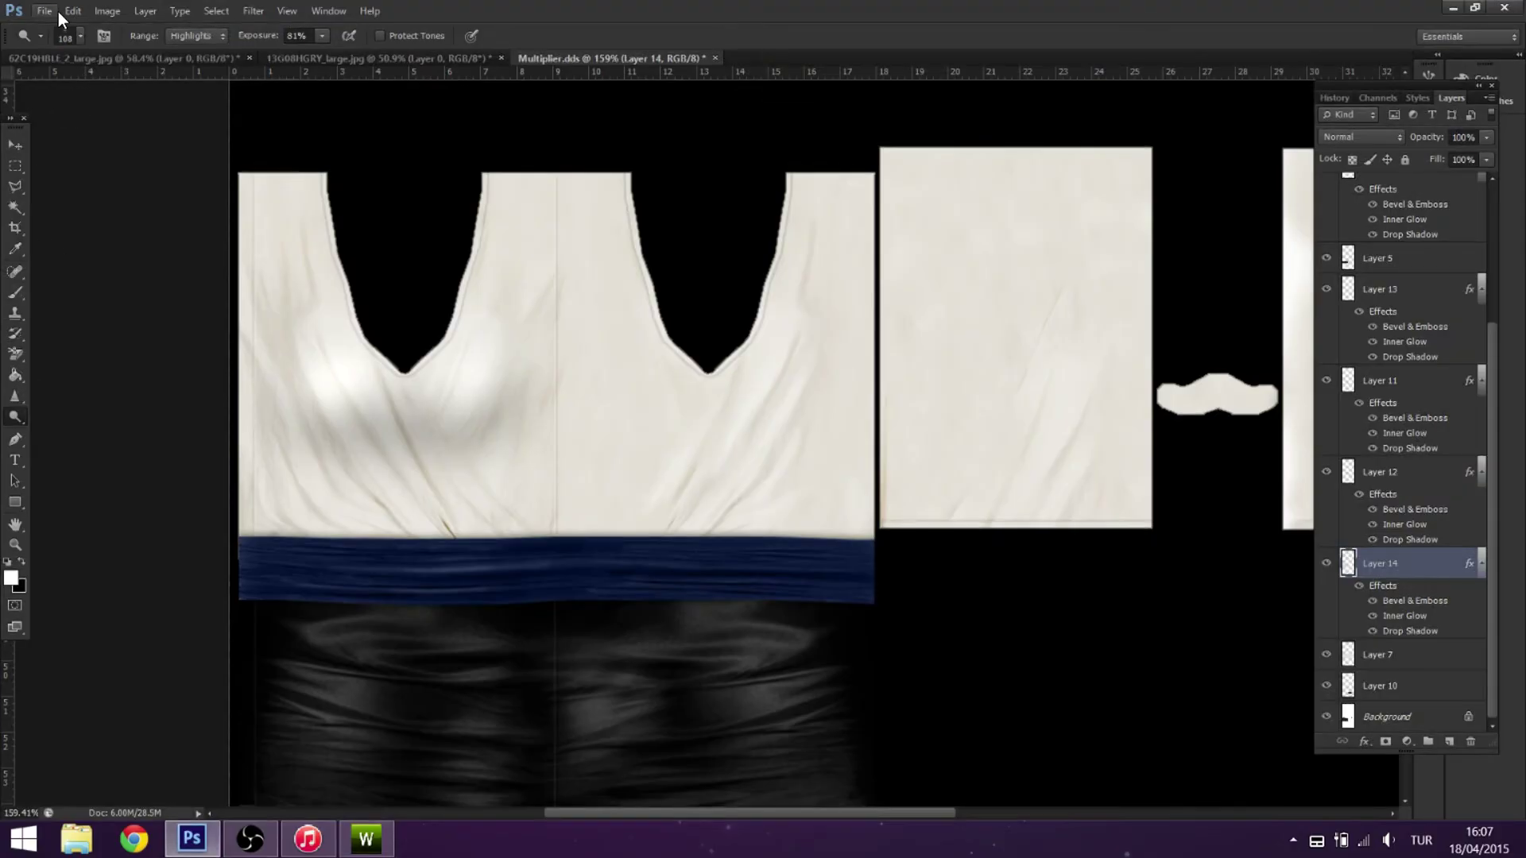
Open the exported Multiplier.dds in Photoshop, then close both reference images without saving and close Multiplier.psd.
{"action": "left_click", "coordinate": [59, 11]}
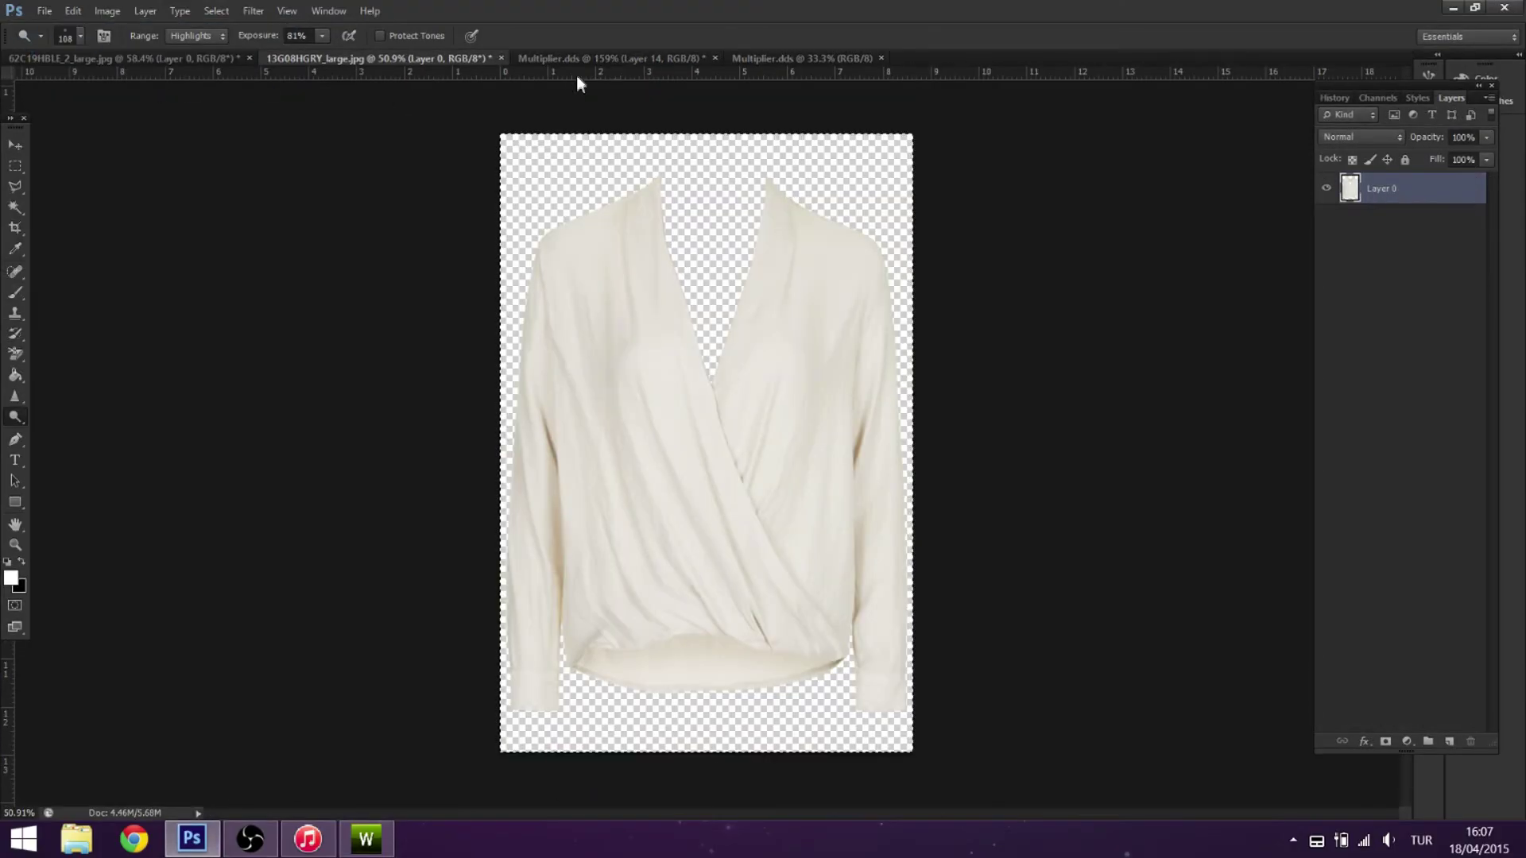
{"action": "key", "text": "ctrl+w"}
{"action": "key", "text": "n"}
{"action": "right_click", "coordinate": [350, 57]}
{"action": "right_click", "coordinate": [124, 57]}
{"action": "left_click", "coordinate": [151, 92]}
{"action": "key", "text": "n"}
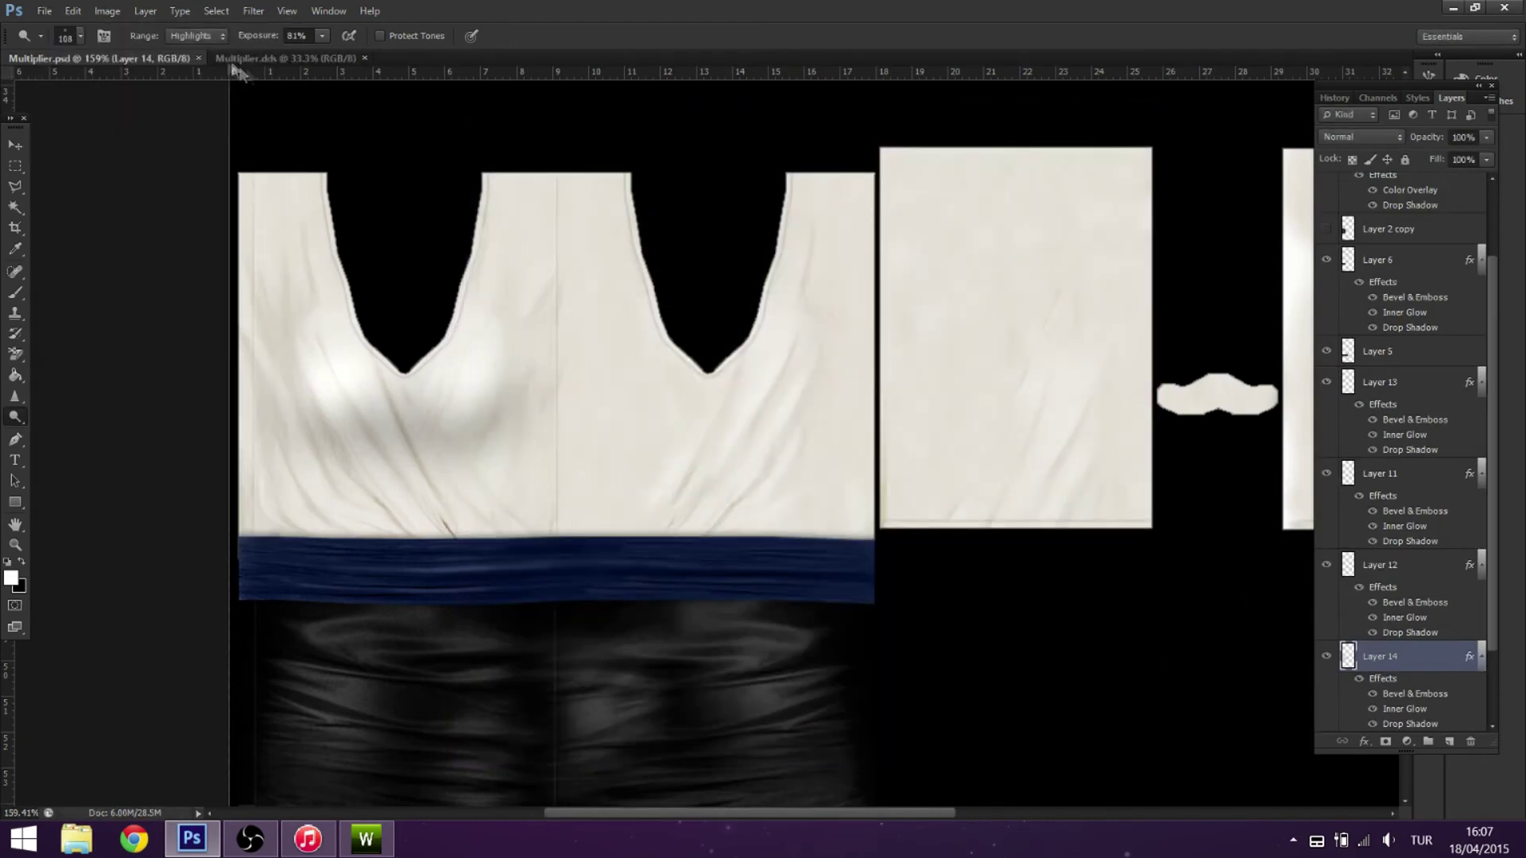
{"action": "key", "text": "ctrl+w"}
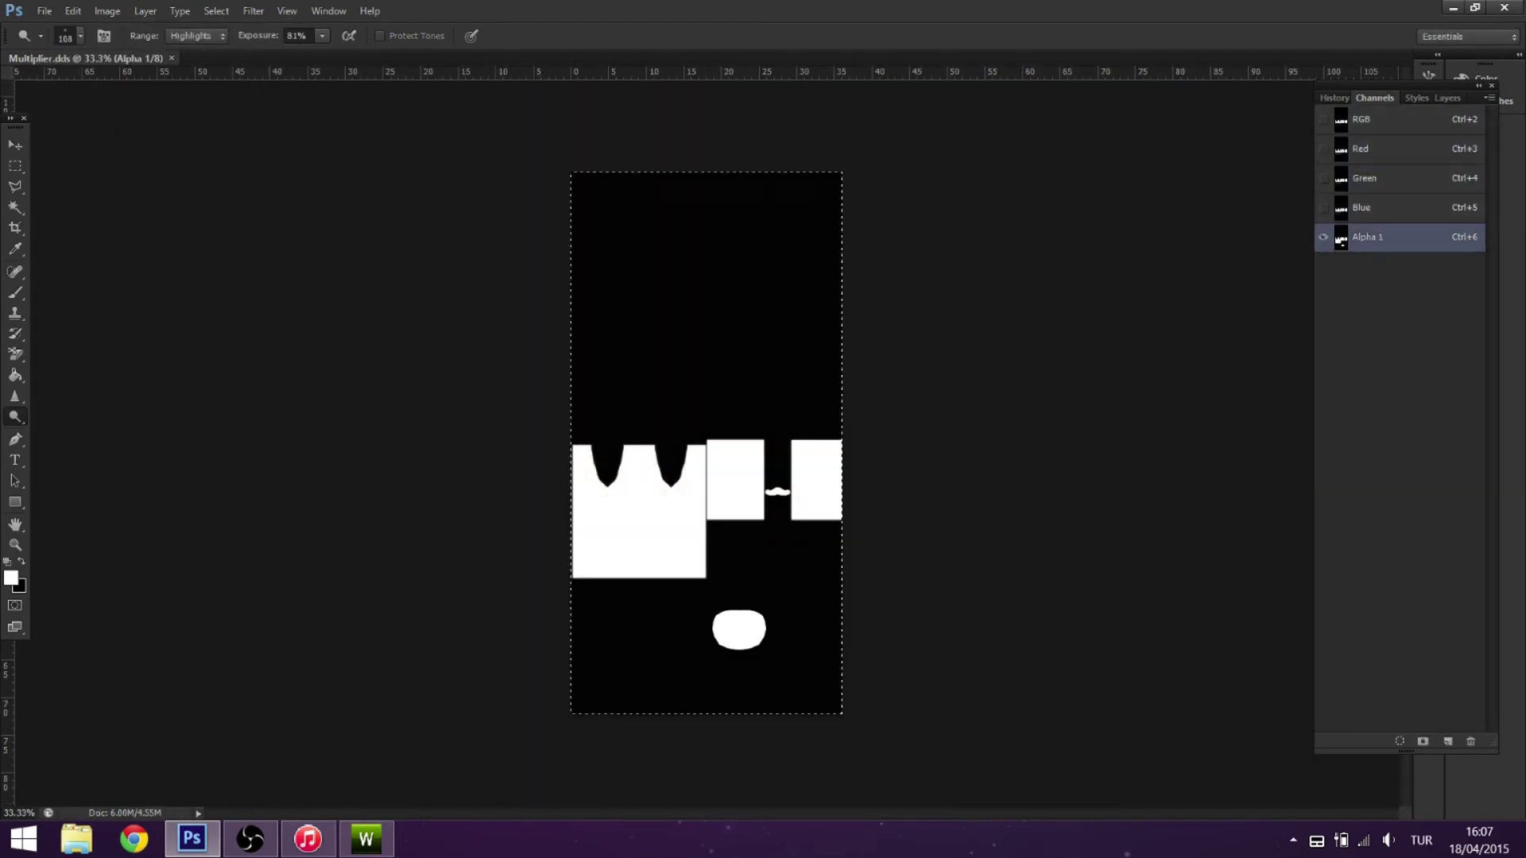
Copy the alpha mask onto Layer 1 of Multiplier.dds, then open Specular.dds and enlarge its red neckline band.
{"action": "key", "text": "ctrl+alt+a"}
{"action": "key", "text": "ctrl+e"}
{"action": "key", "text": "w"}
{"action": "left_click", "coordinate": [107, 11]}
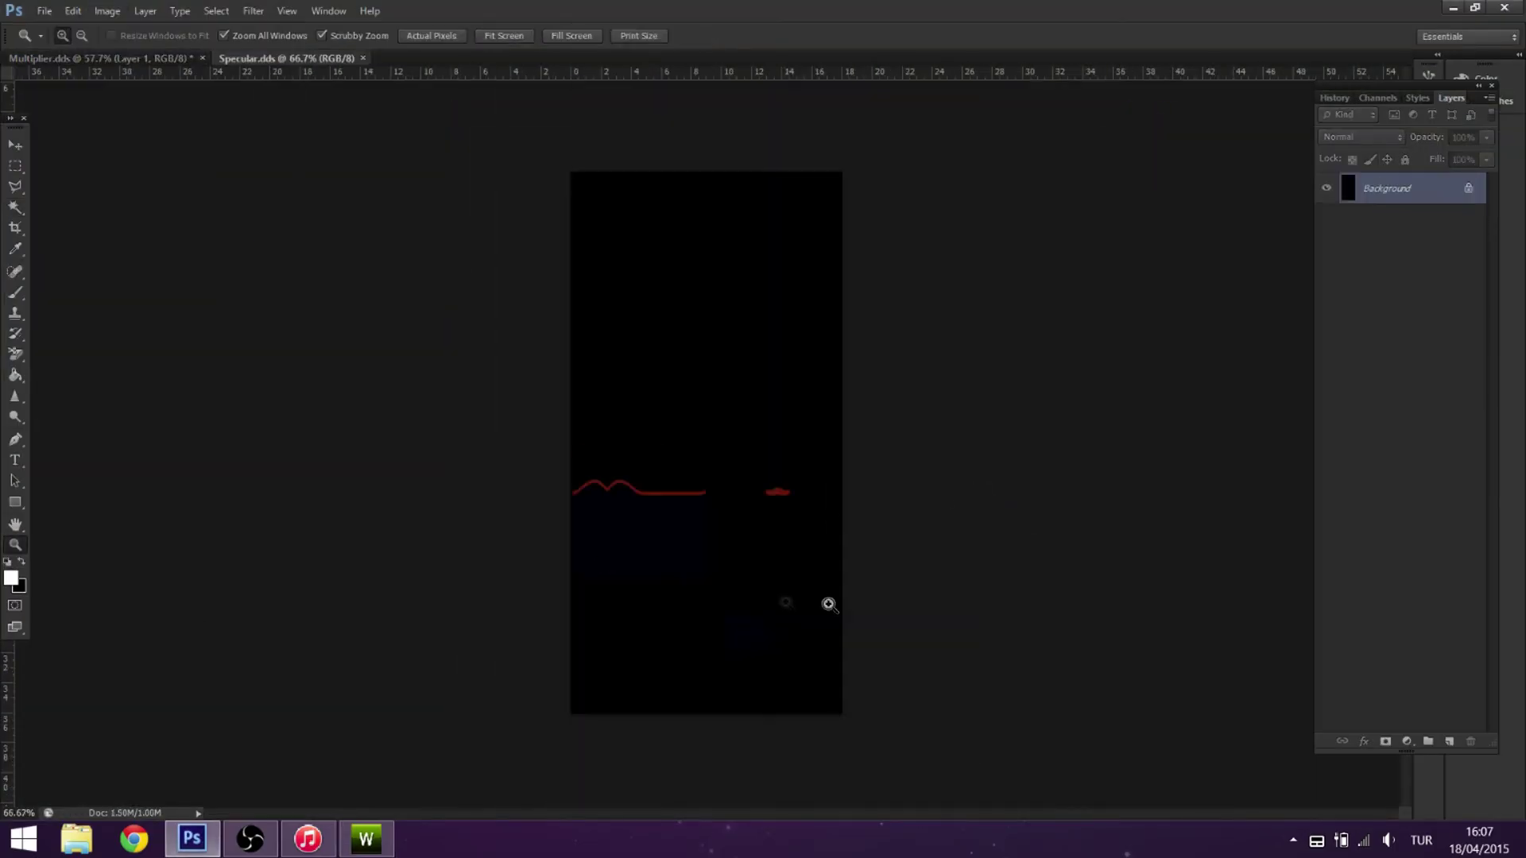
{"action": "triple_click", "coordinate": [651, 499]}
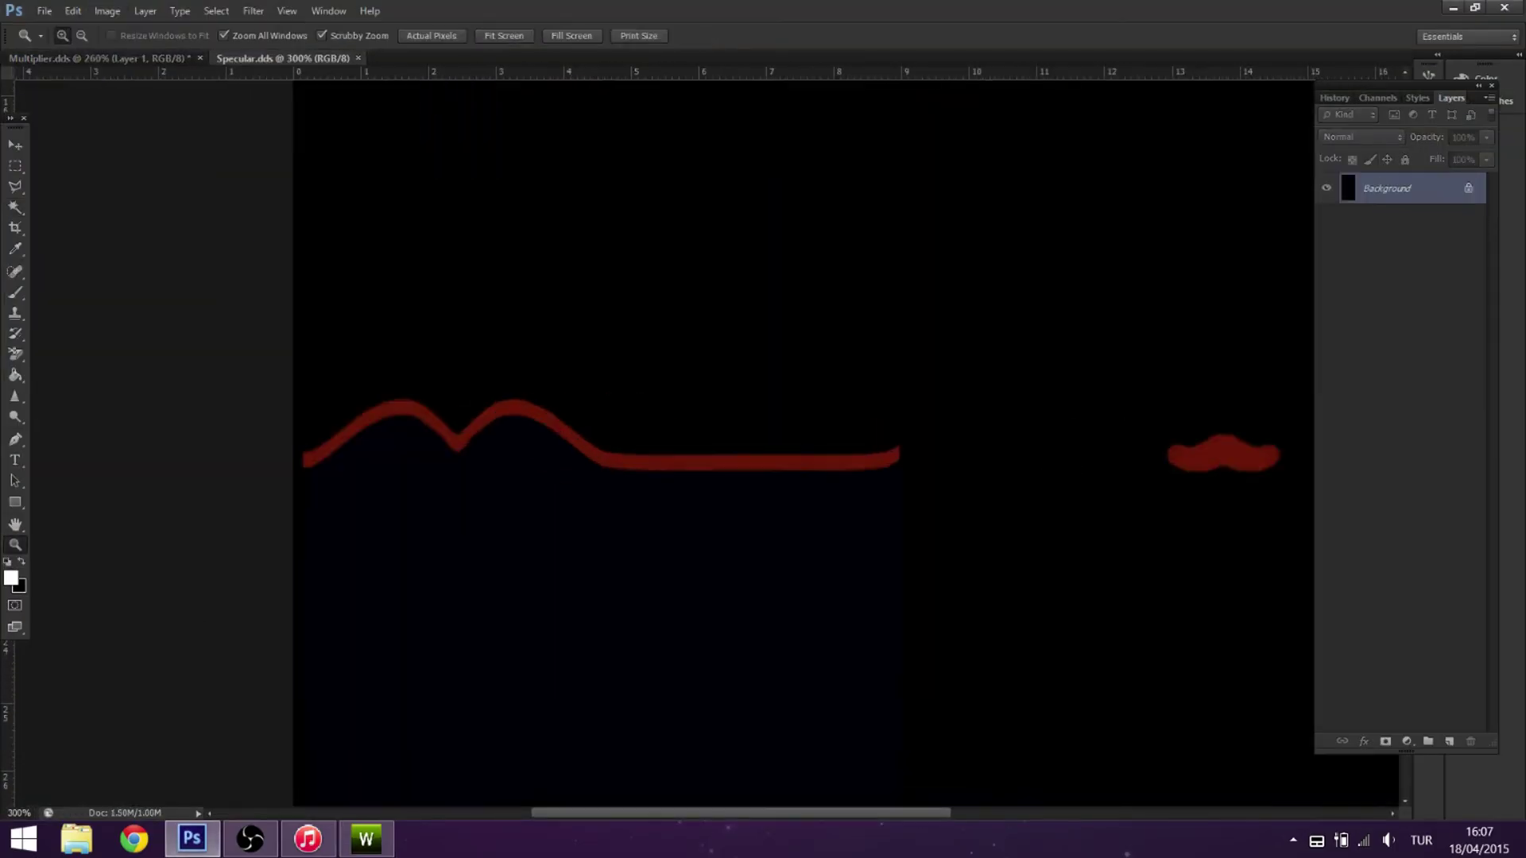
Examine the red, green, blue and alpha channels of Specular.dds.
{"action": "left_click", "coordinate": [1377, 97]}
{"action": "left_click", "coordinate": [1374, 148]}
{"action": "left_click", "coordinate": [1375, 178]}
{"action": "left_click", "coordinate": [1375, 208]}
{"action": "left_click", "coordinate": [1375, 119]}
{"action": "left_click", "coordinate": [1375, 237]}
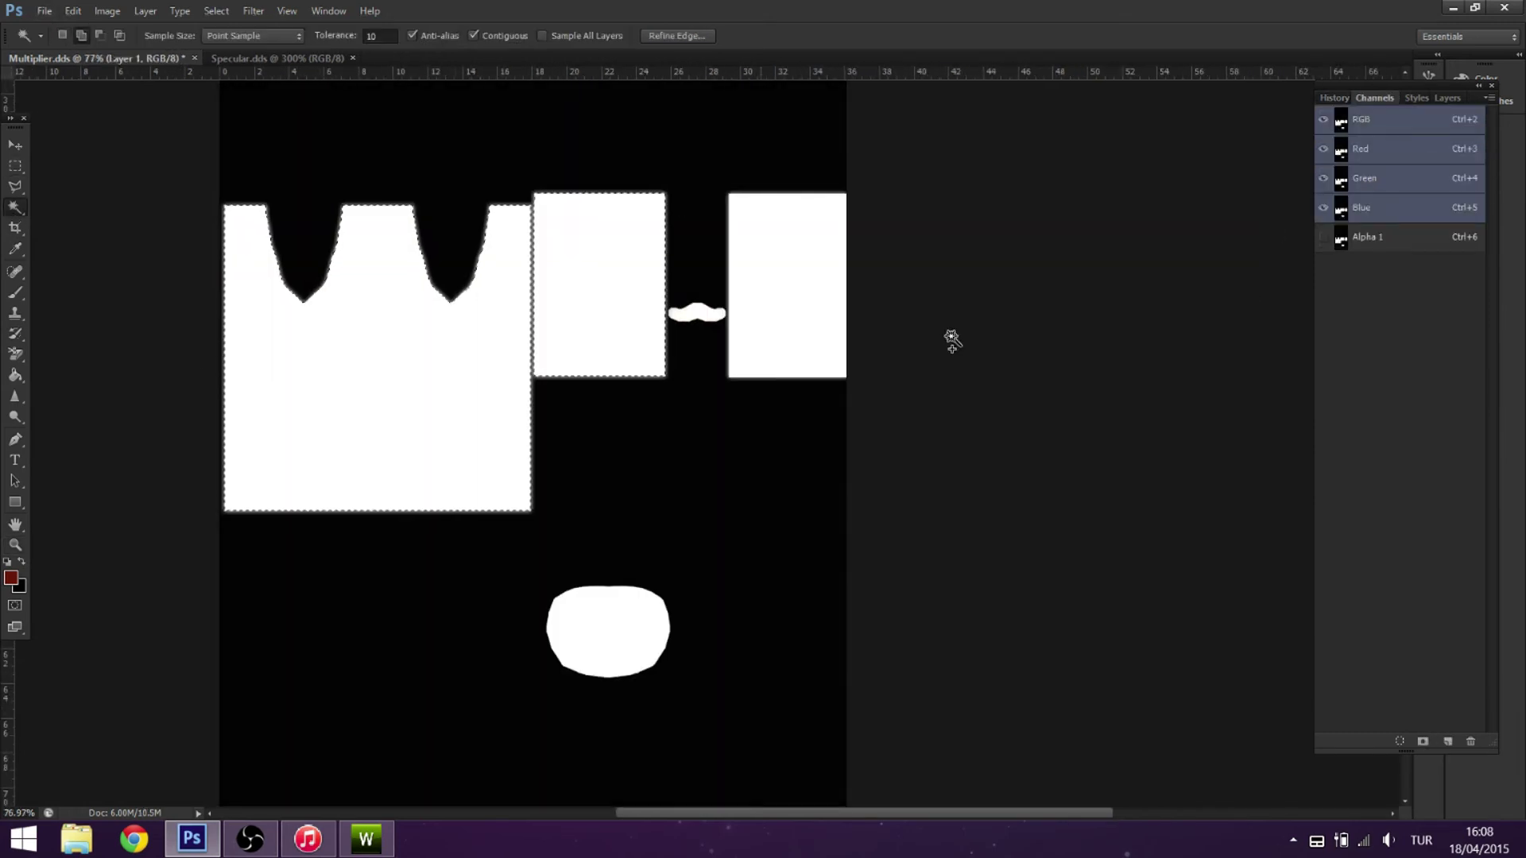
On a new layer in Multiplier.dds, paint a dark red band along the first neckline cutout with an 11 px brush.
{"action": "left_click", "coordinate": [278, 58]}
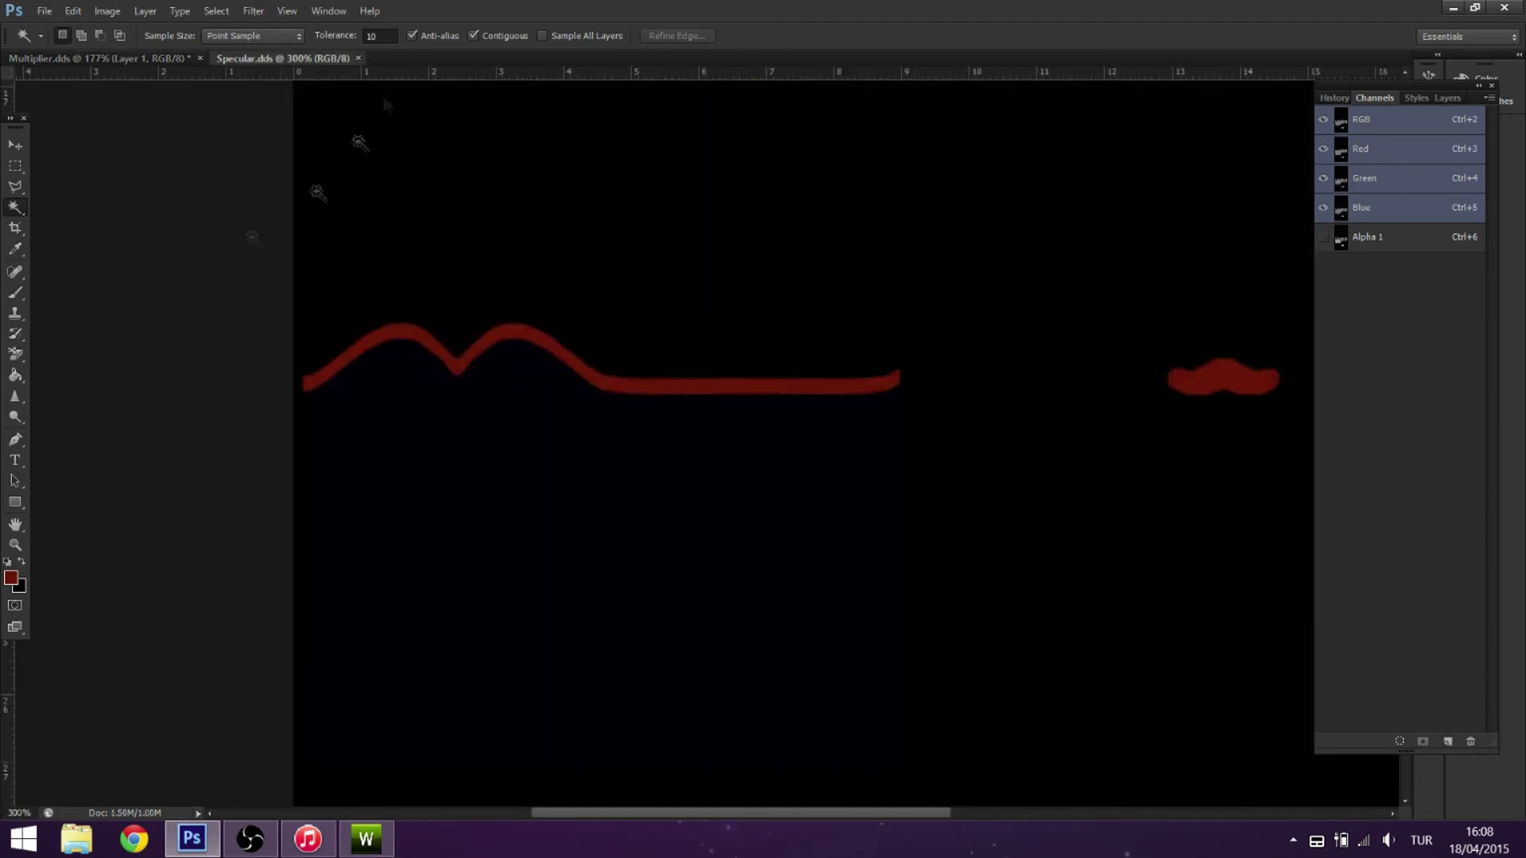
{"action": "key", "text": "b"}
{"action": "left_click", "coordinate": [80, 35]}
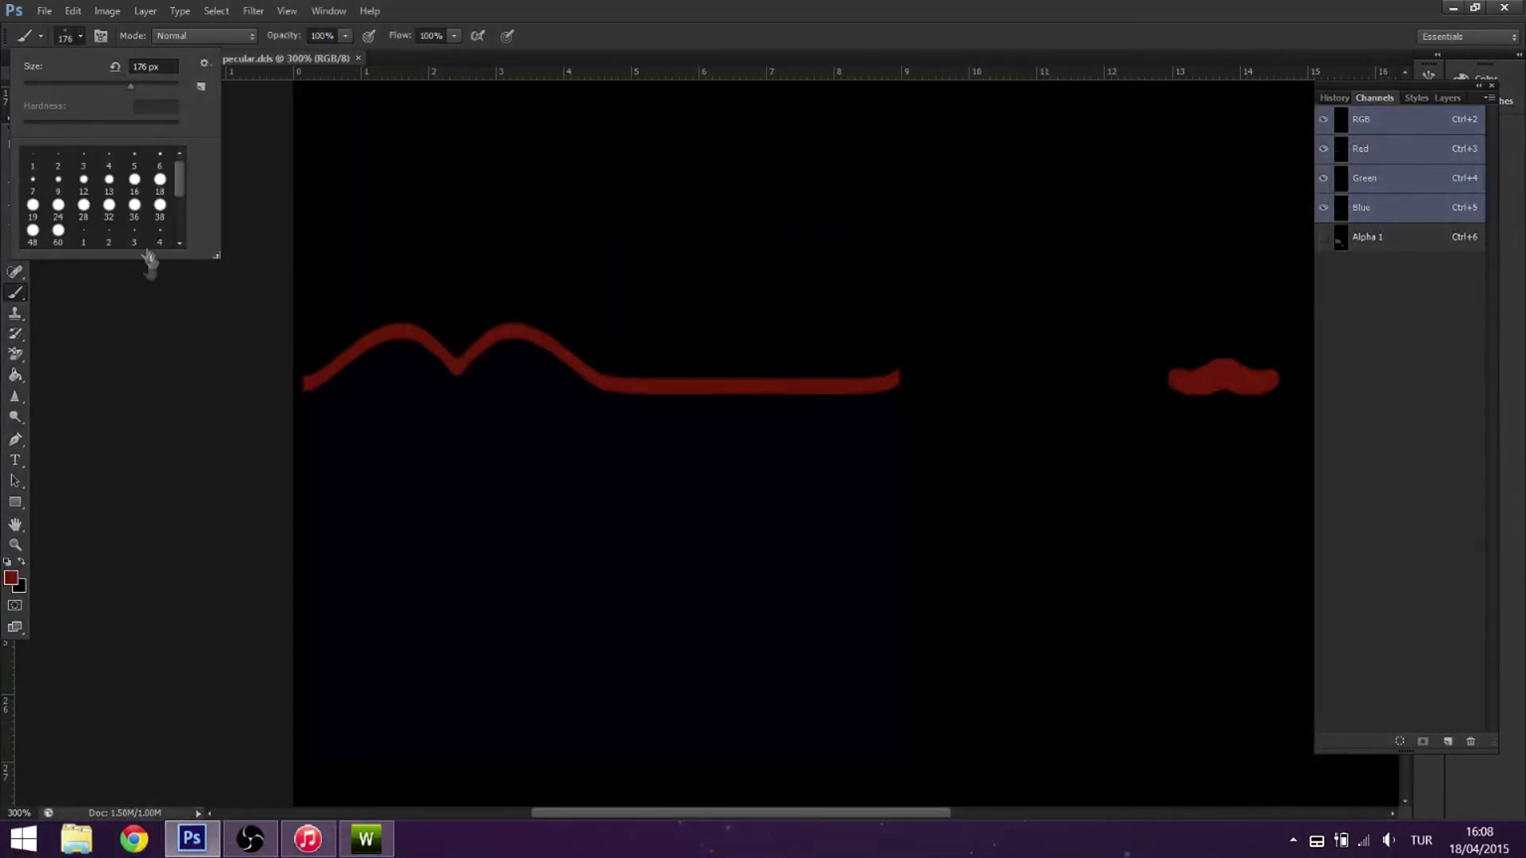
{"action": "left_click", "coordinate": [84, 179]}
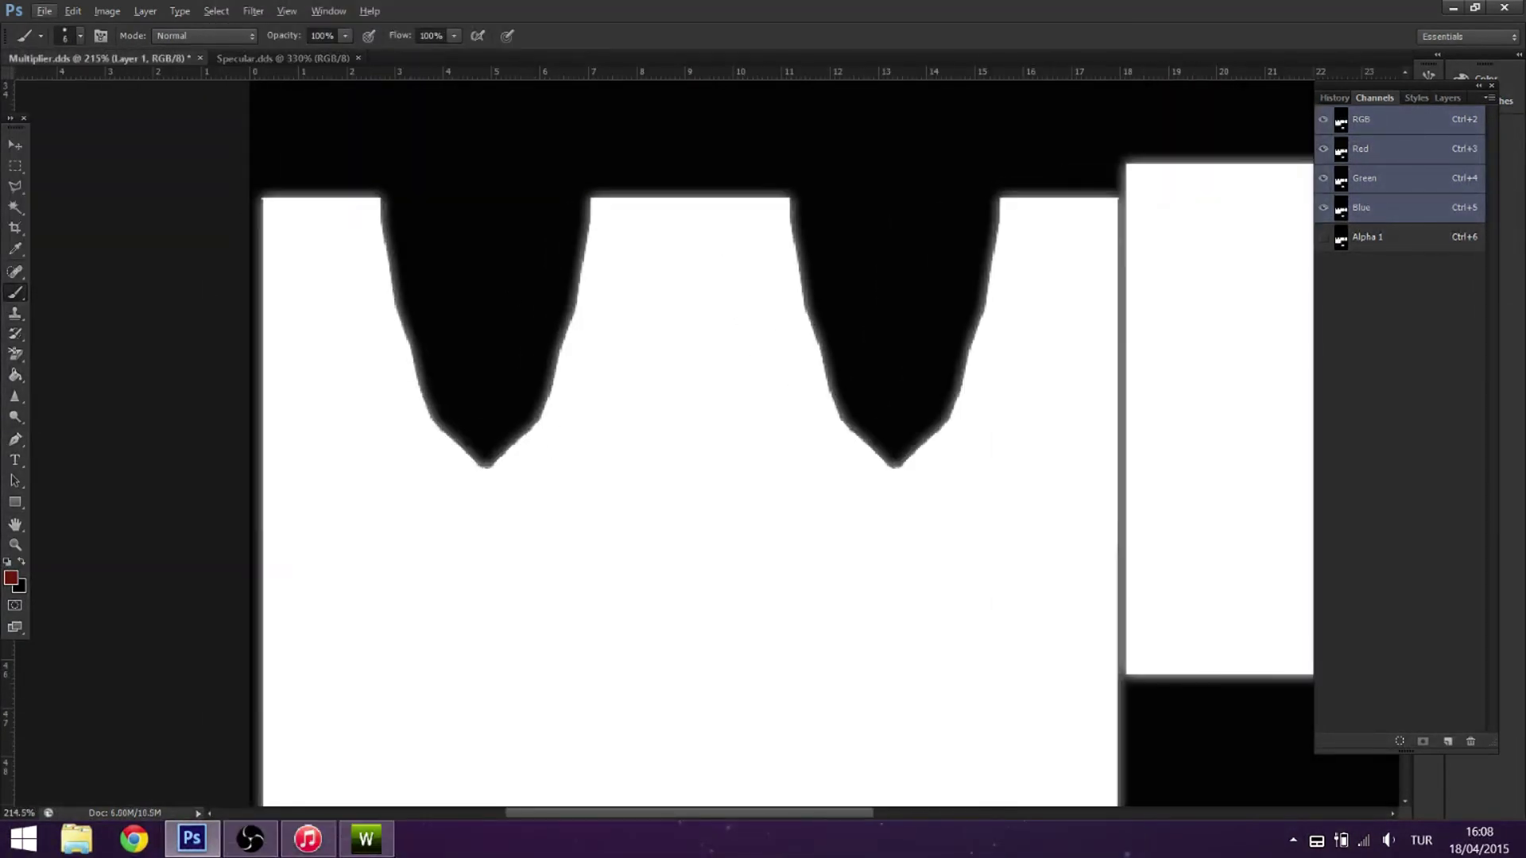
{"action": "left_click", "coordinate": [1450, 741]}
{"action": "scroll", "coordinate": [373, 263], "scroll_direction": "up", "scroll_amount": 1}
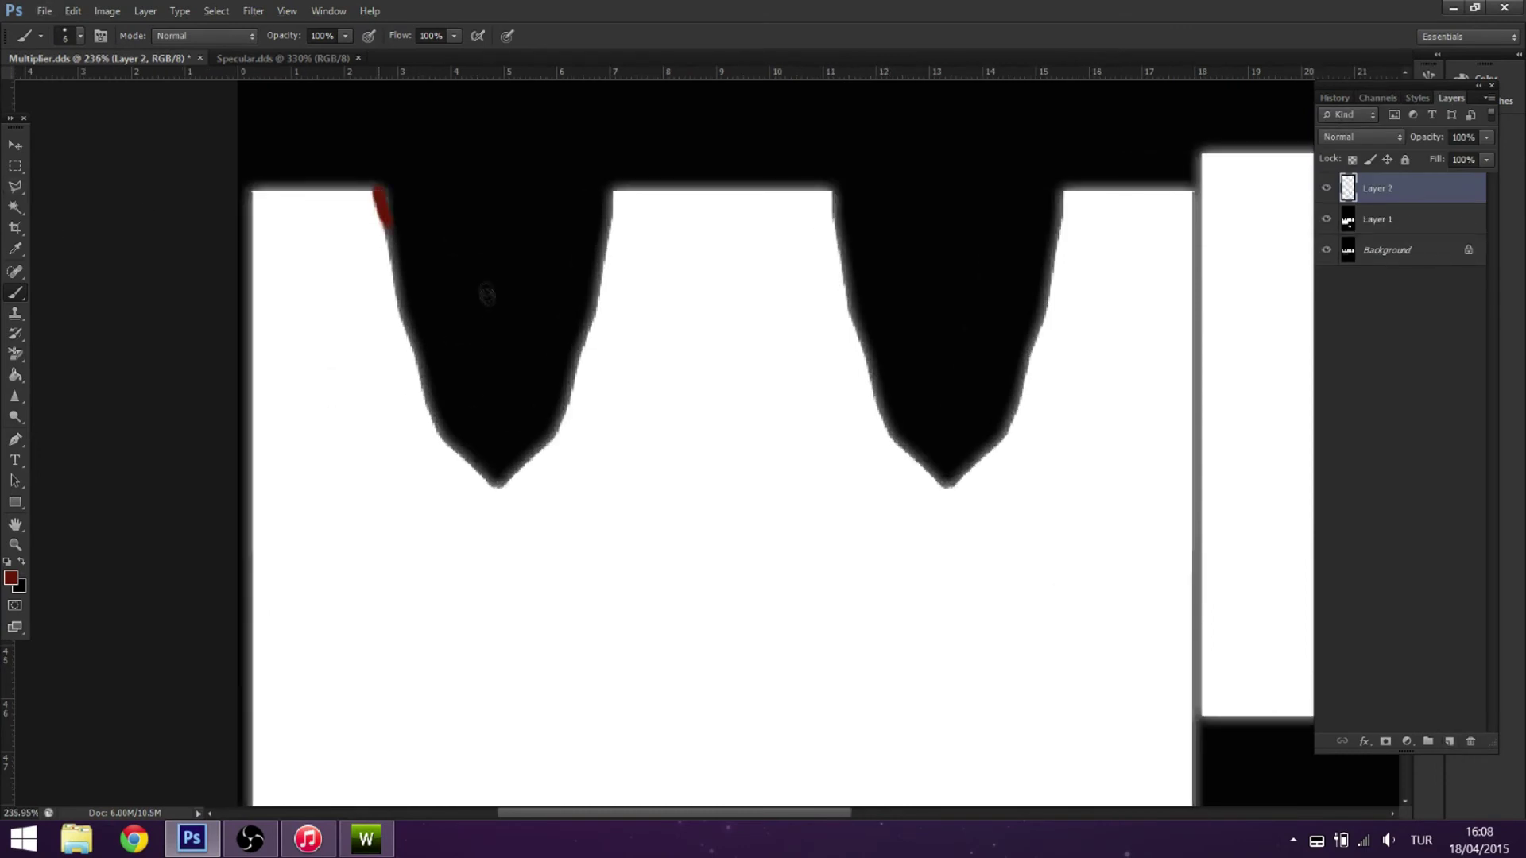
{"action": "left_click", "coordinate": [80, 35]}
{"action": "left_click_drag", "start_coordinate": [373, 187], "coordinate": [387, 292]}
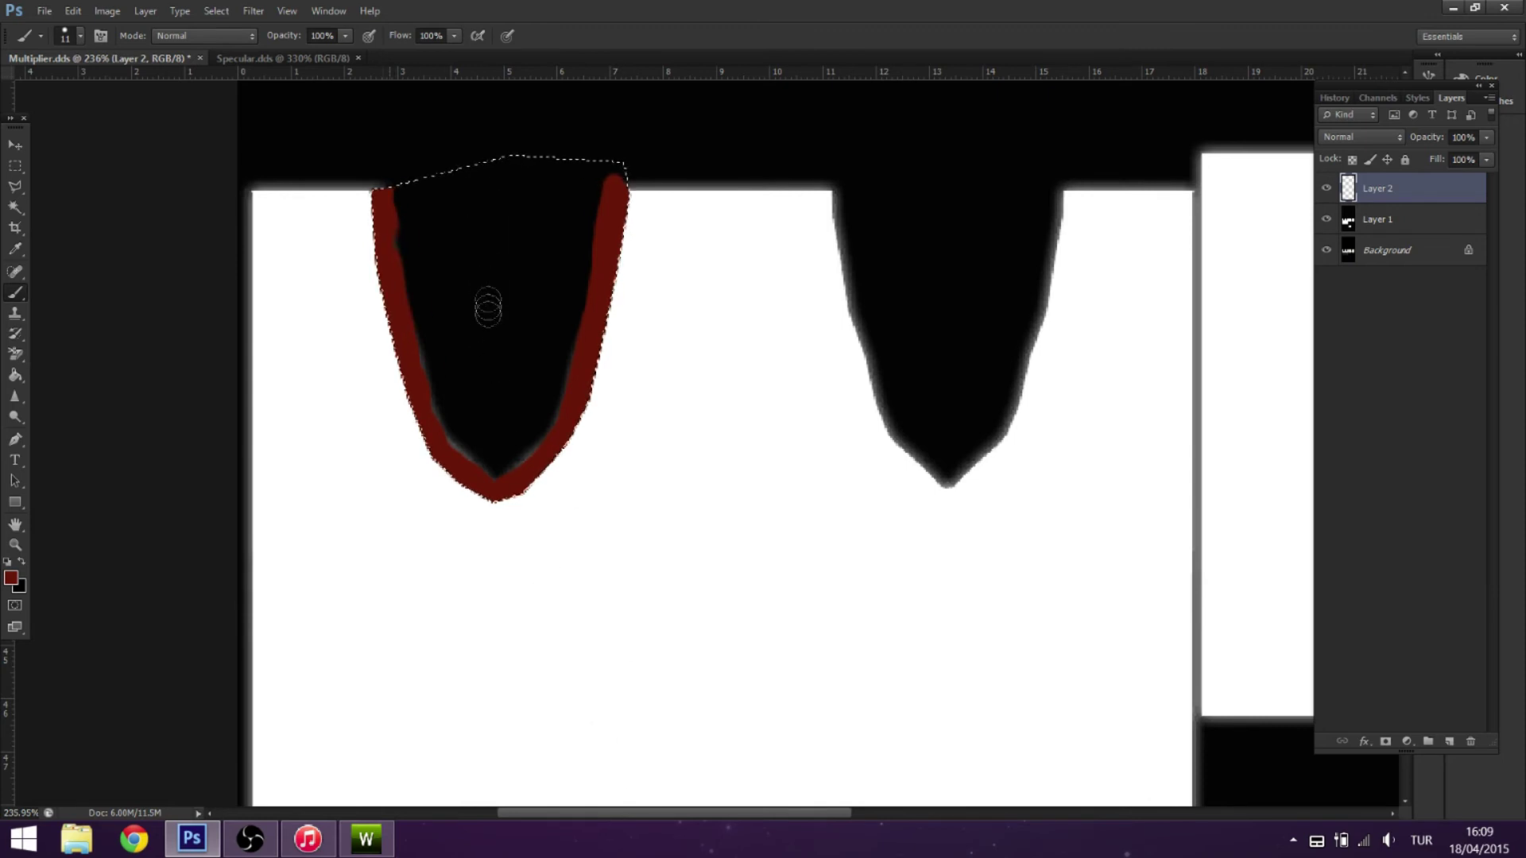
{"action": "left_click", "coordinate": [15, 165]}
{"action": "left_click", "coordinate": [429, 186]}
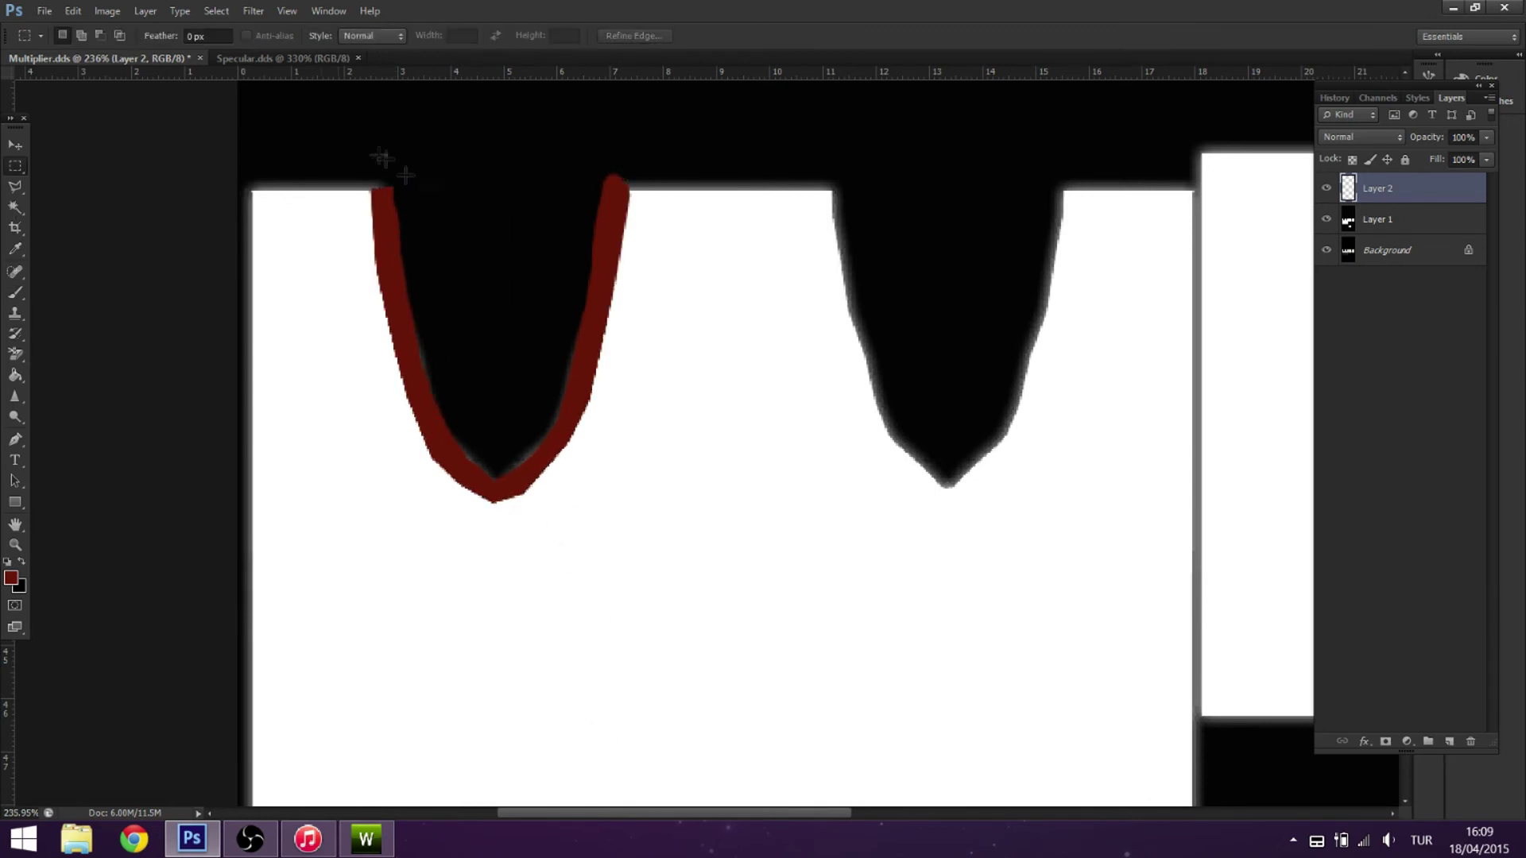
Duplicate the red neckline band, flip the copy horizontally, and align it with the second neckline cutout.
{"action": "key", "text": "ctrl+a"}
{"action": "key", "text": "ctrl+c"}
{"action": "key", "text": "ctrl+v"}
{"action": "right_click", "coordinate": [654, 358]}
{"action": "left_click", "coordinate": [723, 503]}
{"action": "right_click", "coordinate": [750, 490]}
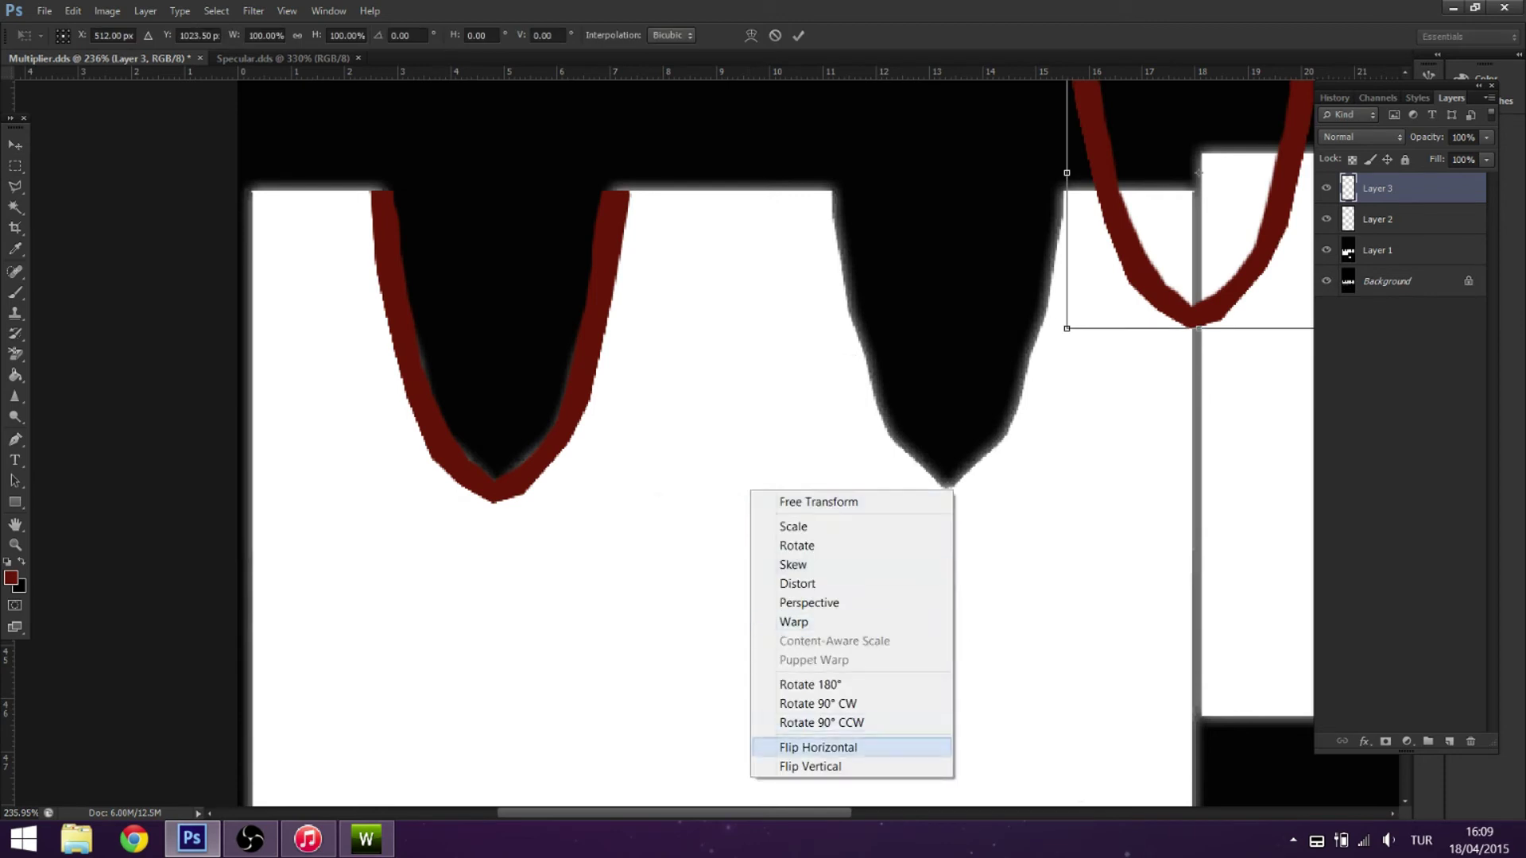
{"action": "left_click", "coordinate": [821, 747]}
{"action": "left_click", "coordinate": [15, 144]}
{"action": "key", "text": "Return"}
{"action": "left_click_drag", "start_coordinate": [1140, 207], "coordinate": [890, 381]}
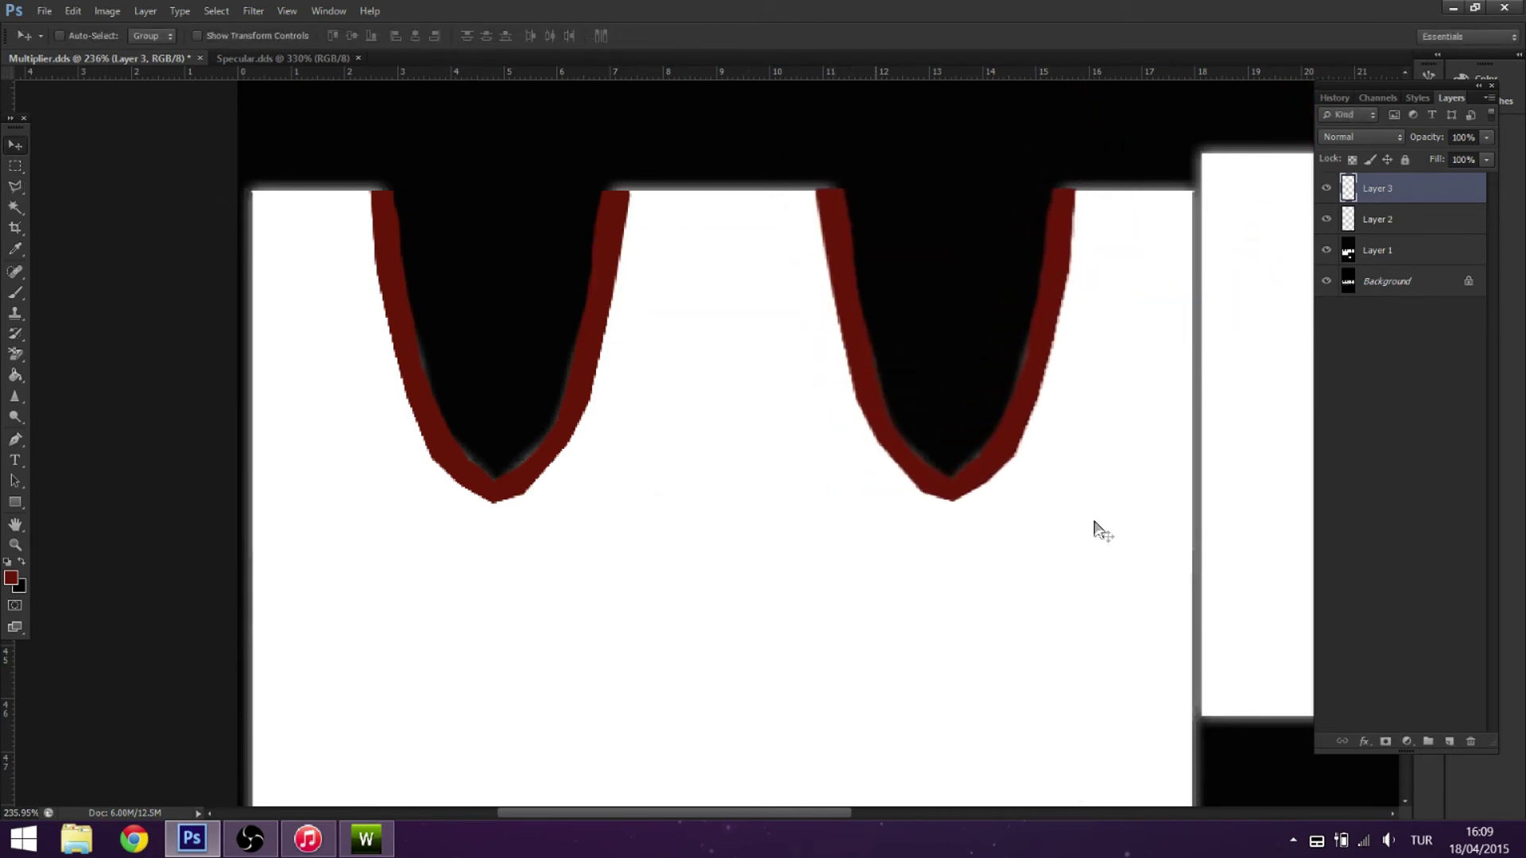
Merge the two red band layers and apply a black Color Overlay to Layer 1.
{"action": "left_click", "coordinate": [1377, 218]}
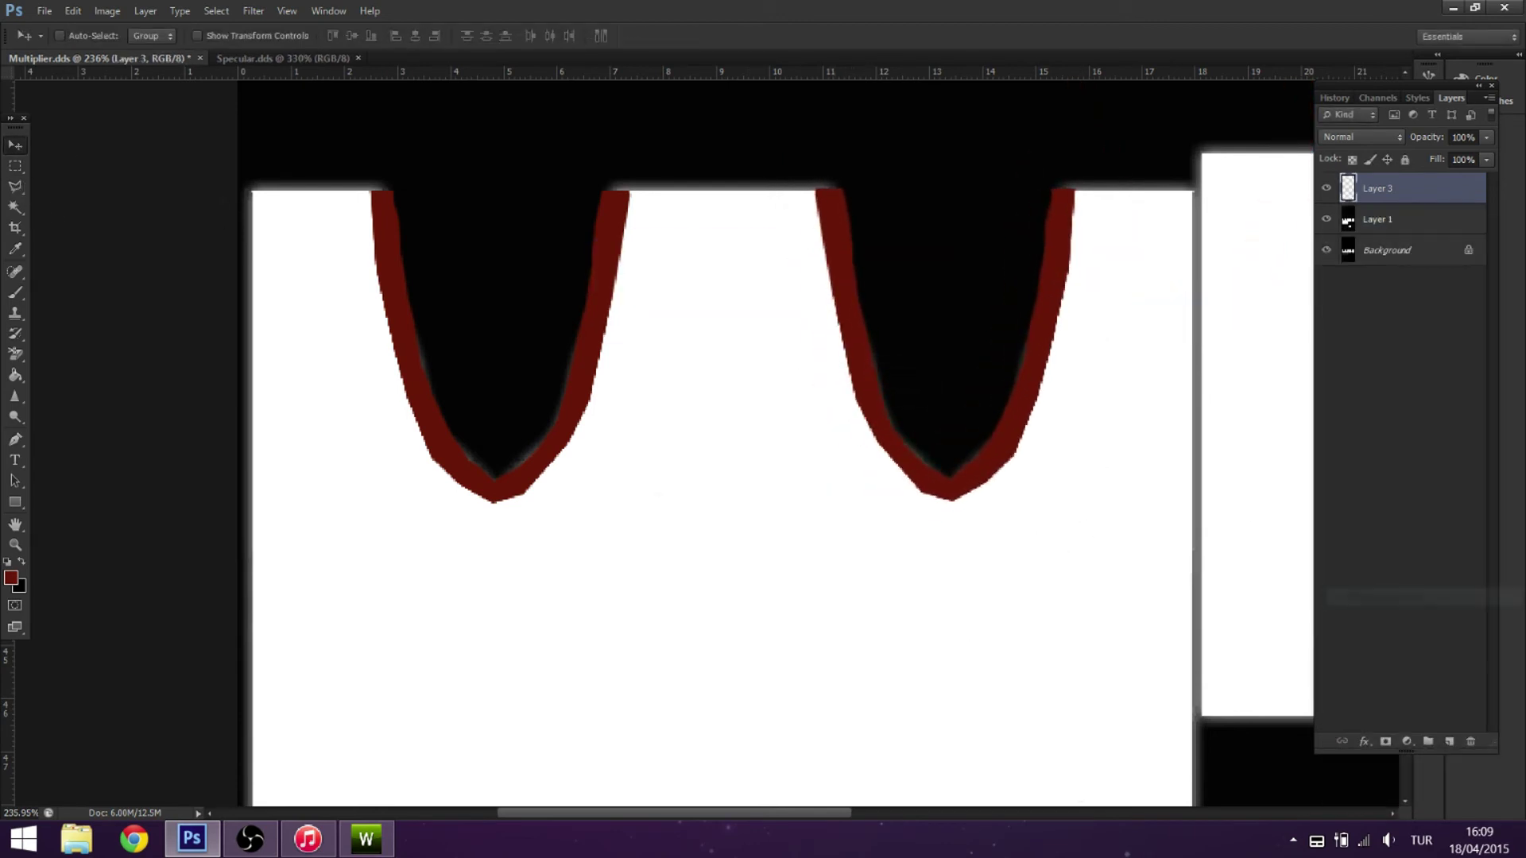
{"action": "key", "text": "ctrl+e"}
{"action": "left_click", "coordinate": [940, 389]}
{"action": "left_click", "coordinate": [1233, 259]}
{"action": "left_click", "coordinate": [987, 424]}
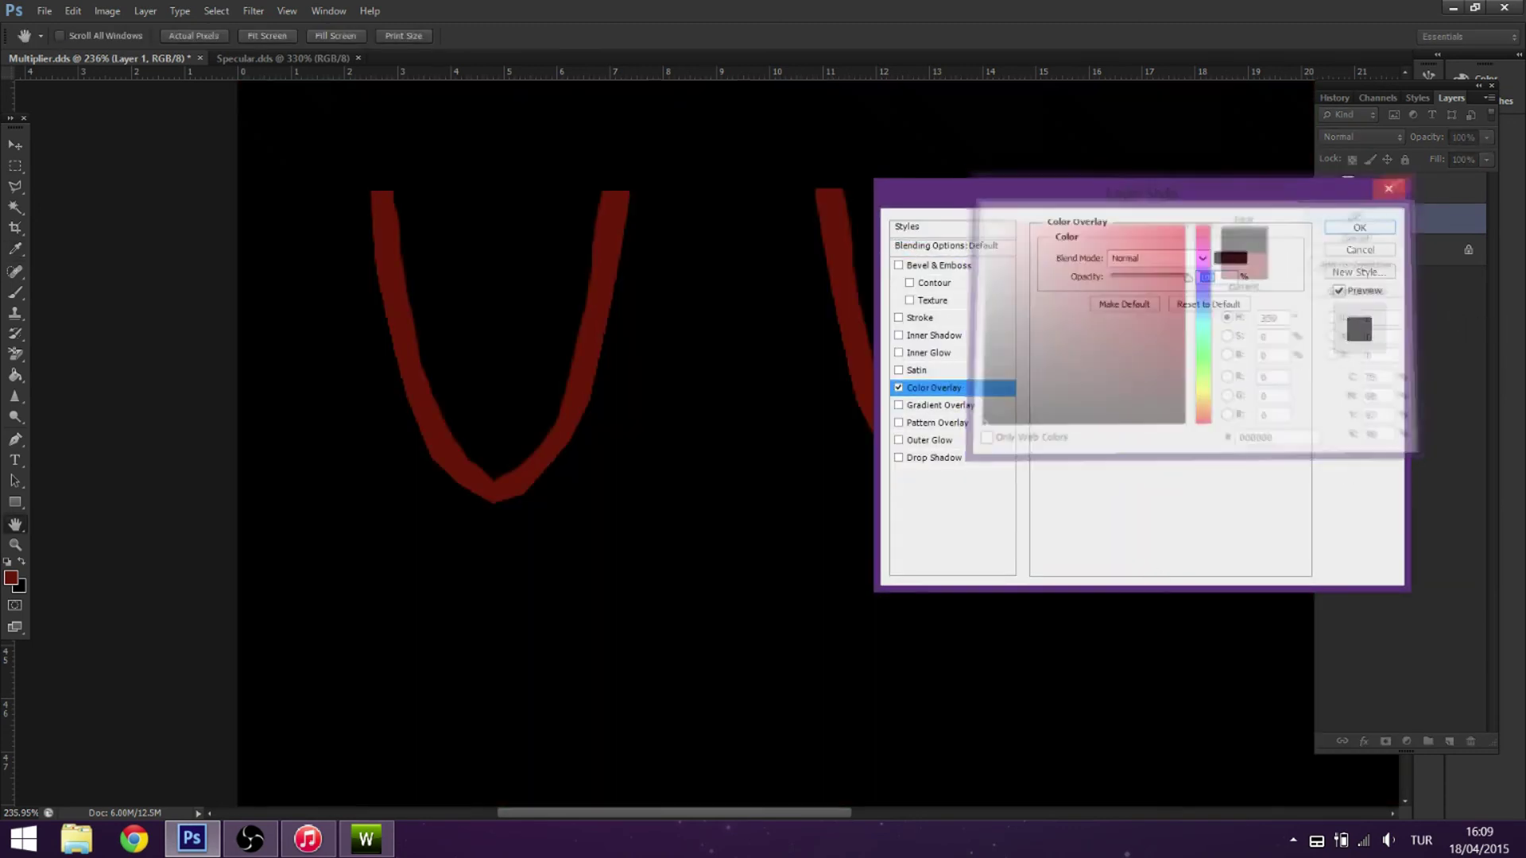
{"action": "left_click", "coordinate": [1362, 213]}
{"action": "left_click", "coordinate": [1358, 229]}
Copy the small red collar piece from Specular.dds onto a new layer in Multiplier.dds, using its original as reference.
{"action": "left_click", "coordinate": [283, 58]}
{"action": "scroll", "coordinate": [1036, 397], "scroll_direction": "down", "scroll_amount": 4}
{"action": "left_click", "coordinate": [99, 58]}
{"action": "scroll", "coordinate": [1129, 405], "scroll_direction": "down", "scroll_amount": 10}
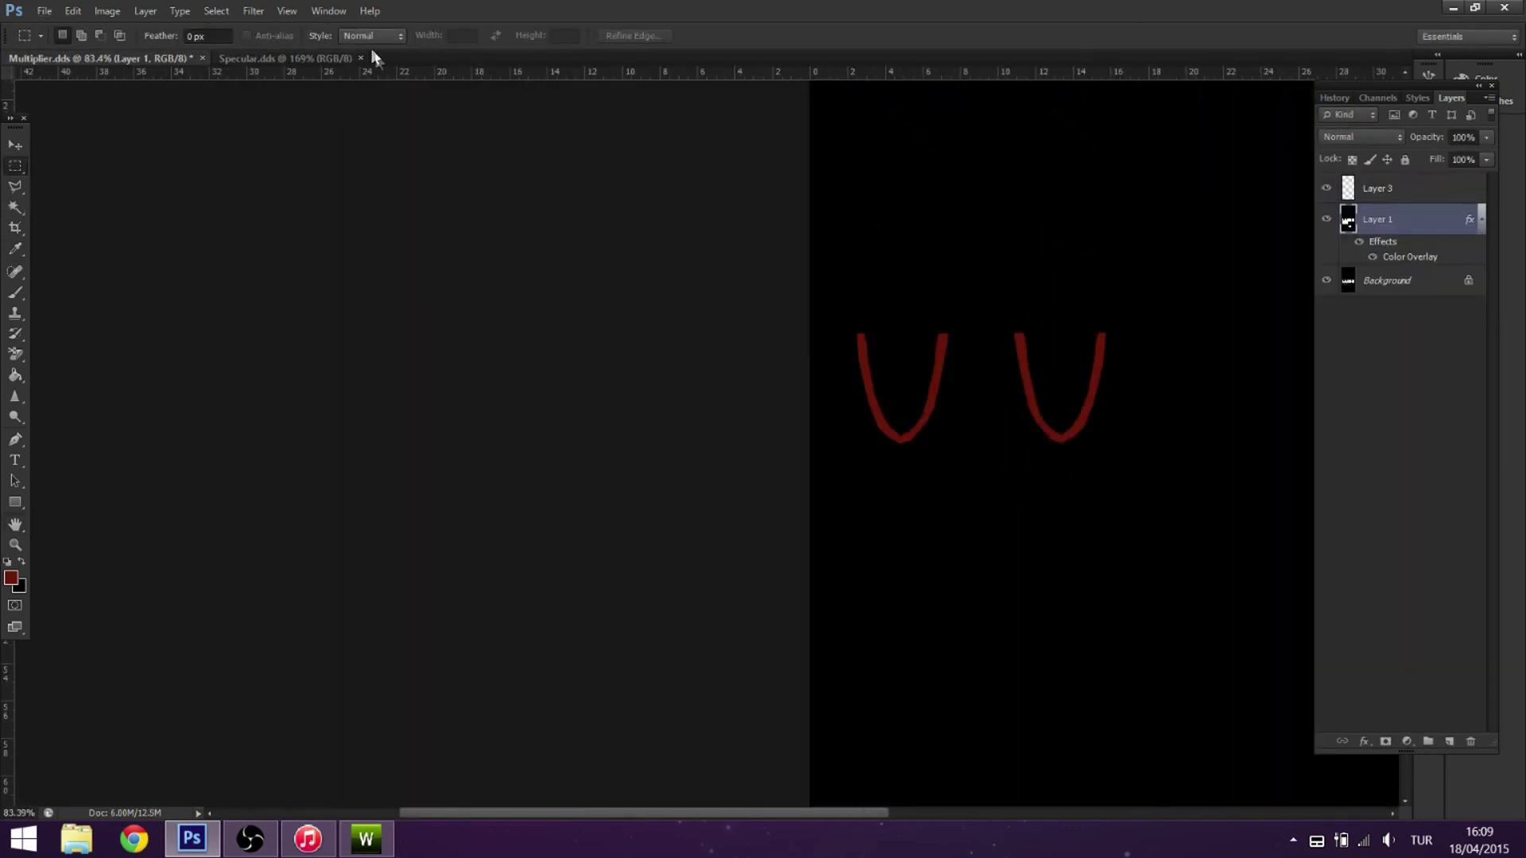
{"action": "left_click", "coordinate": [285, 58]}
{"action": "scroll", "coordinate": [1140, 781], "scroll_direction": "right", "scroll_amount": 5}
{"action": "scroll", "coordinate": [1139, 781], "scroll_direction": "up", "scroll_amount": 4}
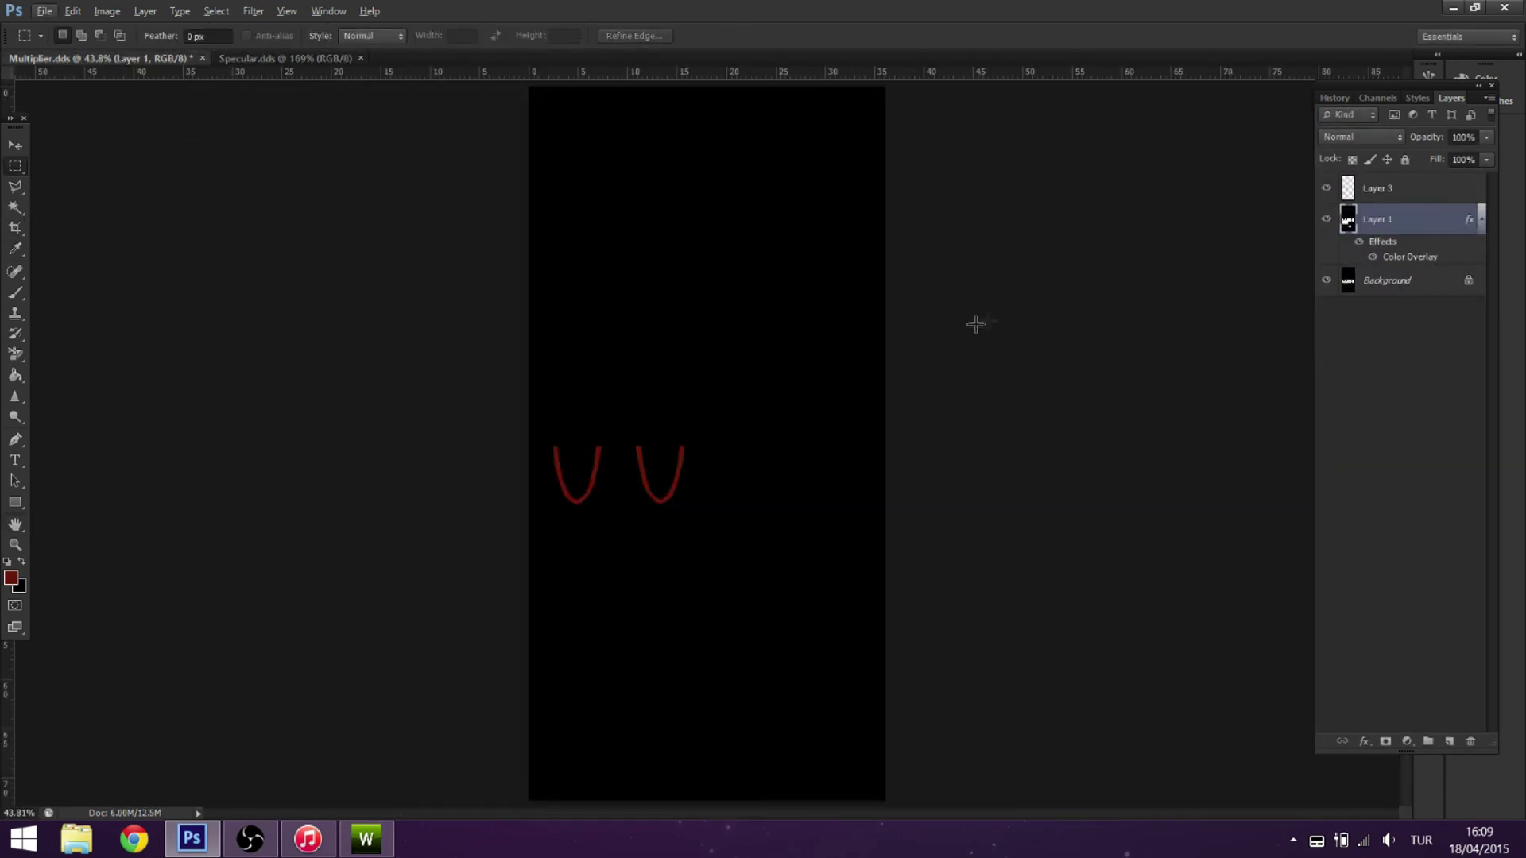
{"action": "right_click", "coordinate": [688, 343]}
{"action": "key", "text": "Return"}
{"action": "key", "text": "ctrl+0"}
{"action": "key", "text": "v"}
{"action": "key", "text": "Return"}
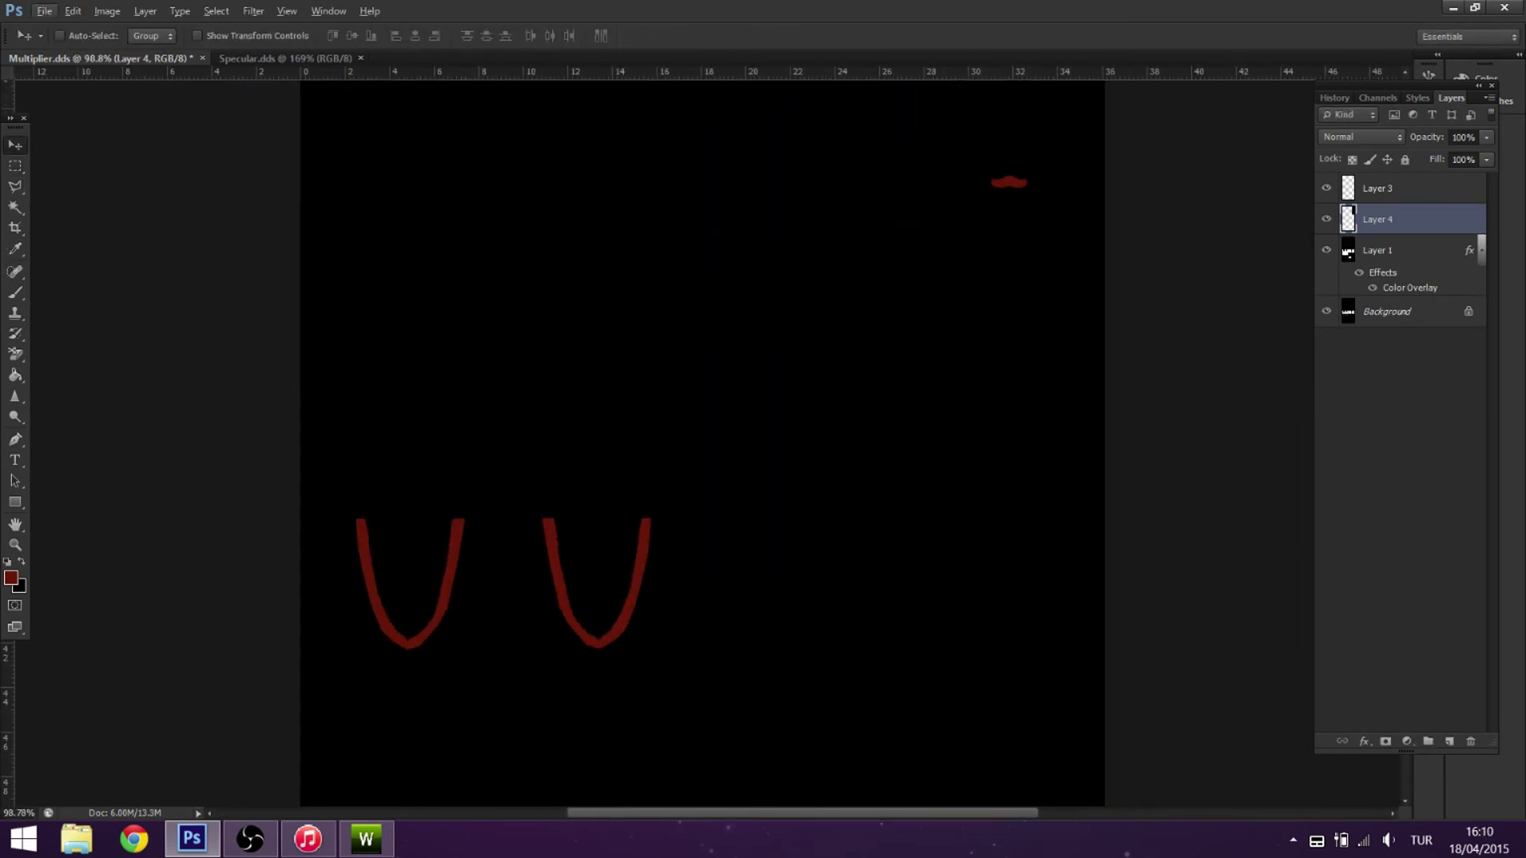
Switch to TSR Workshop and import a texture from the Sets folder as the Specular map.
{"action": "key", "text": "alt+Tab"}
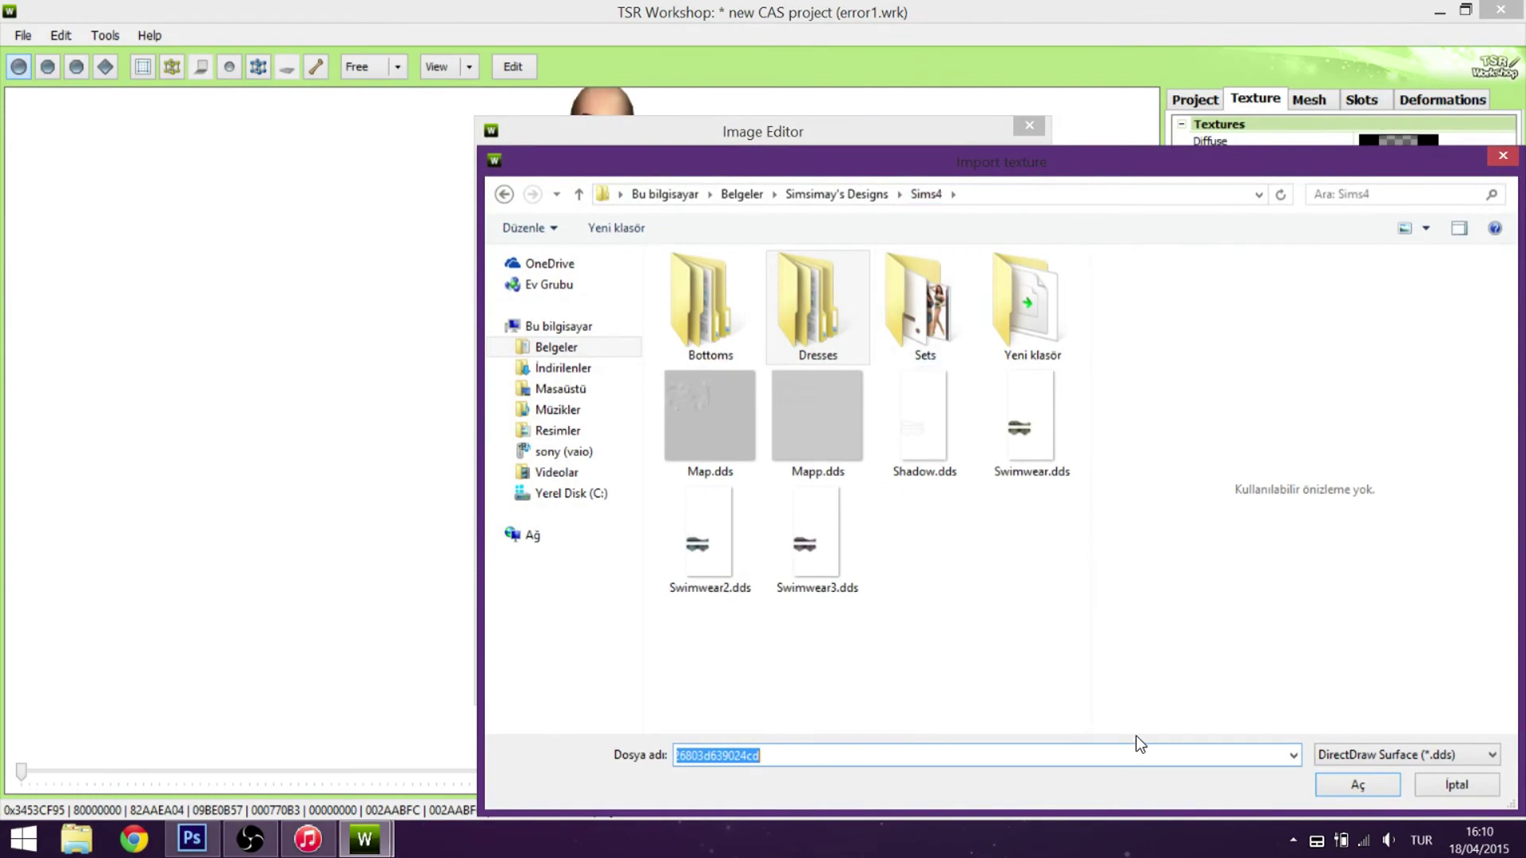
{"action": "double_click", "coordinate": [924, 307]}
{"action": "left_click", "coordinate": [922, 308]}
{"action": "left_click", "coordinate": [1358, 785]}
{"action": "left_click", "coordinate": [921, 659]}
Import Shadow.dds from the Sims4 folder into the Shadow texture and inspect it with the alpha channel hidden.
{"action": "left_click", "coordinate": [1271, 341]}
{"action": "left_click", "coordinate": [1495, 314]}
{"action": "left_click", "coordinate": [1007, 163]}
{"action": "double_click", "coordinate": [713, 302]}
{"action": "scroll", "coordinate": [924, 477], "scroll_direction": "down", "scroll_amount": 5}
{"action": "left_click", "coordinate": [923, 195]}
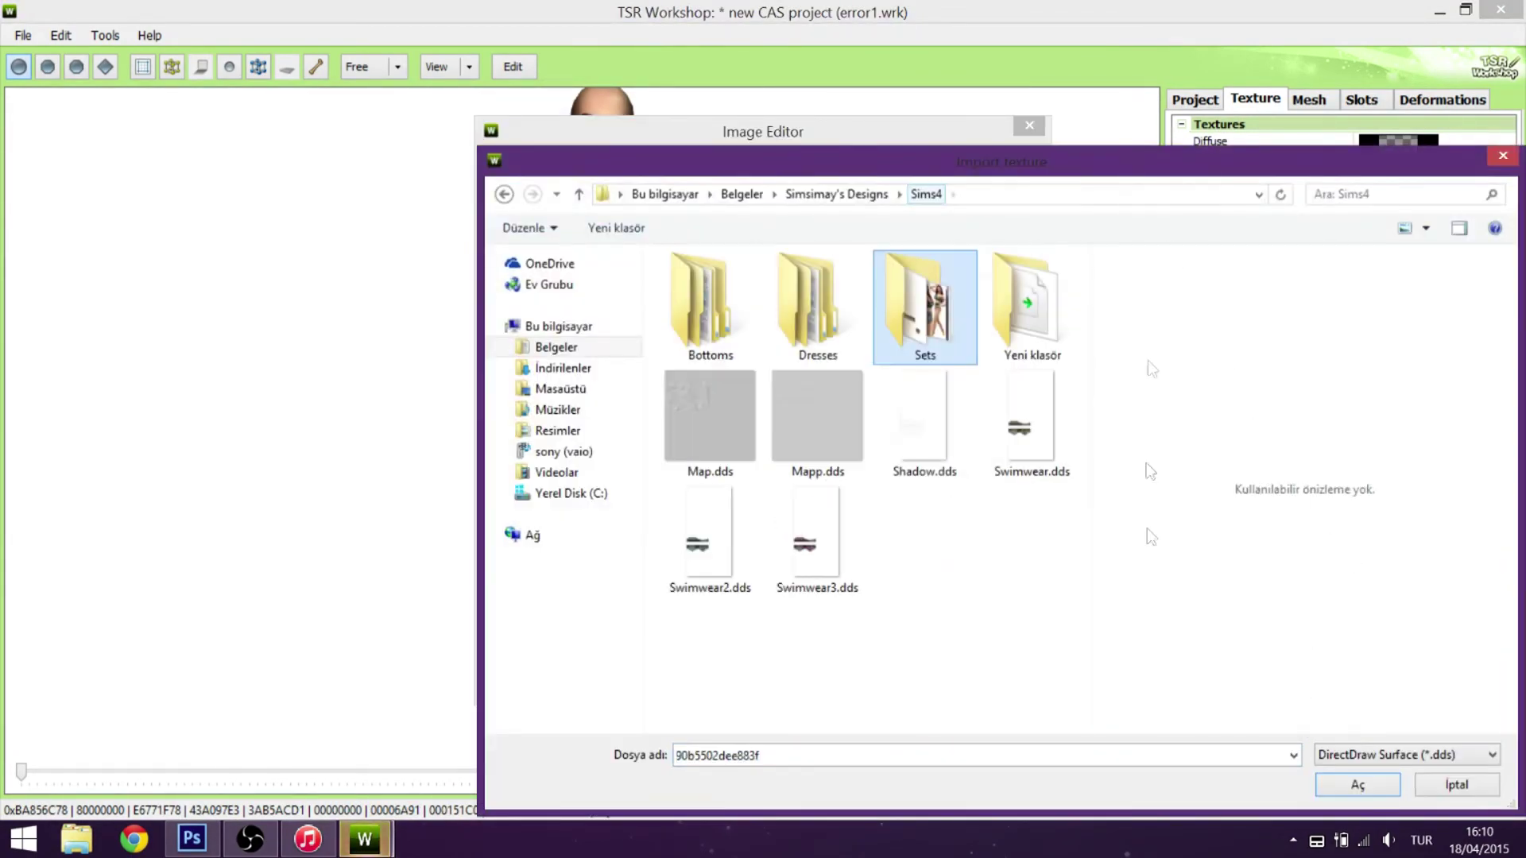
{"action": "left_click", "coordinate": [923, 424]}
{"action": "left_click", "coordinate": [1357, 785]}
{"action": "left_click", "coordinate": [506, 205]}
{"action": "left_click_drag", "start_coordinate": [1035, 279], "coordinate": [1028, 551]}
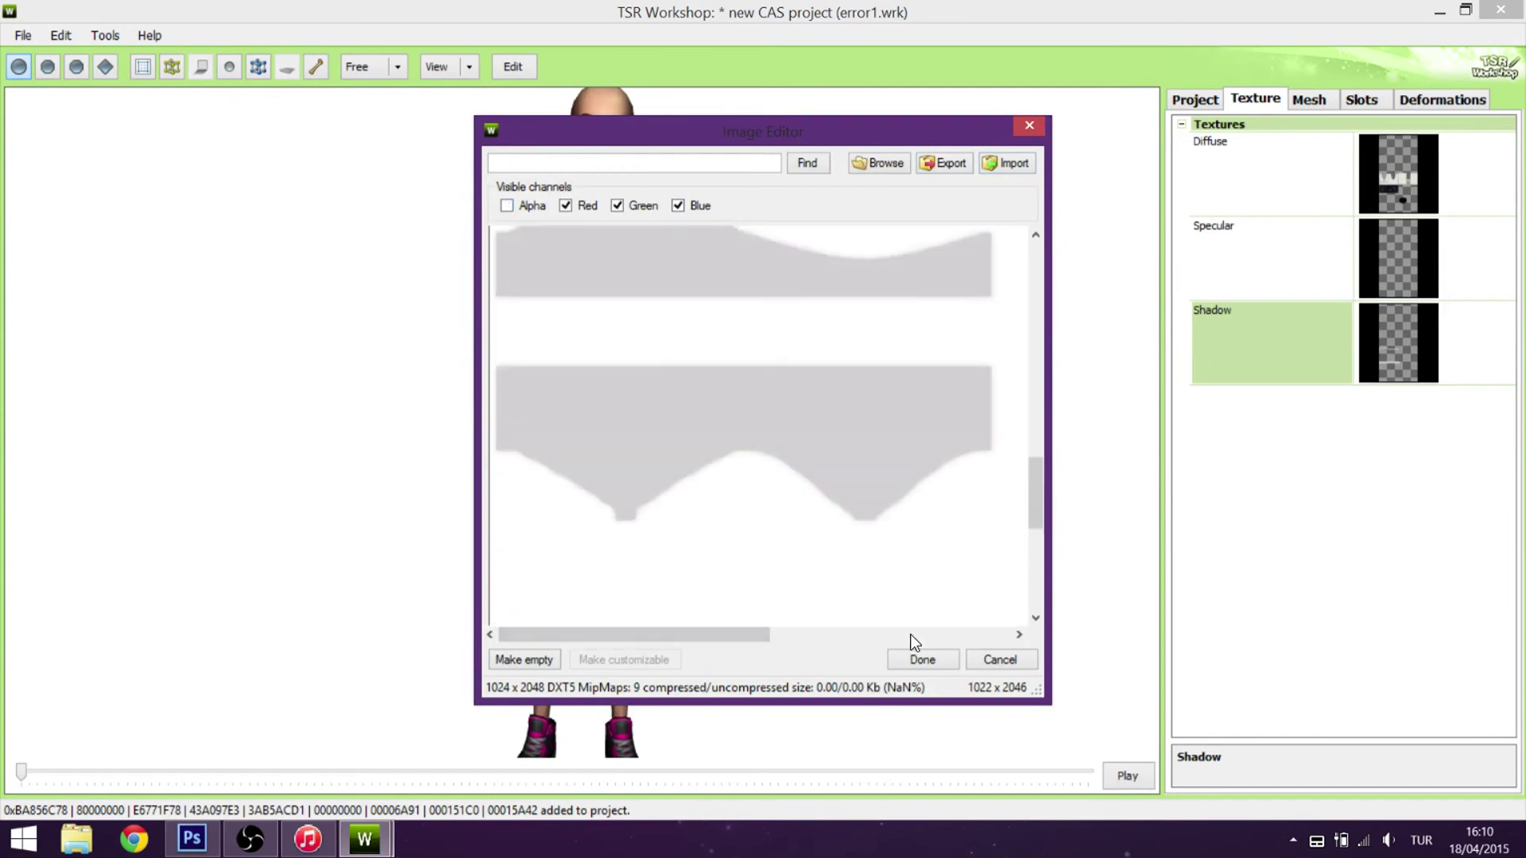
Import a texture from the Sets folder as the Shadow map and apply it.
{"action": "left_click", "coordinate": [1007, 163]}
{"action": "double_click", "coordinate": [922, 304]}
{"action": "double_click", "coordinate": [707, 303]}
{"action": "scroll", "coordinate": [921, 477], "scroll_direction": "down", "scroll_amount": 5}
{"action": "key", "text": "Return"}
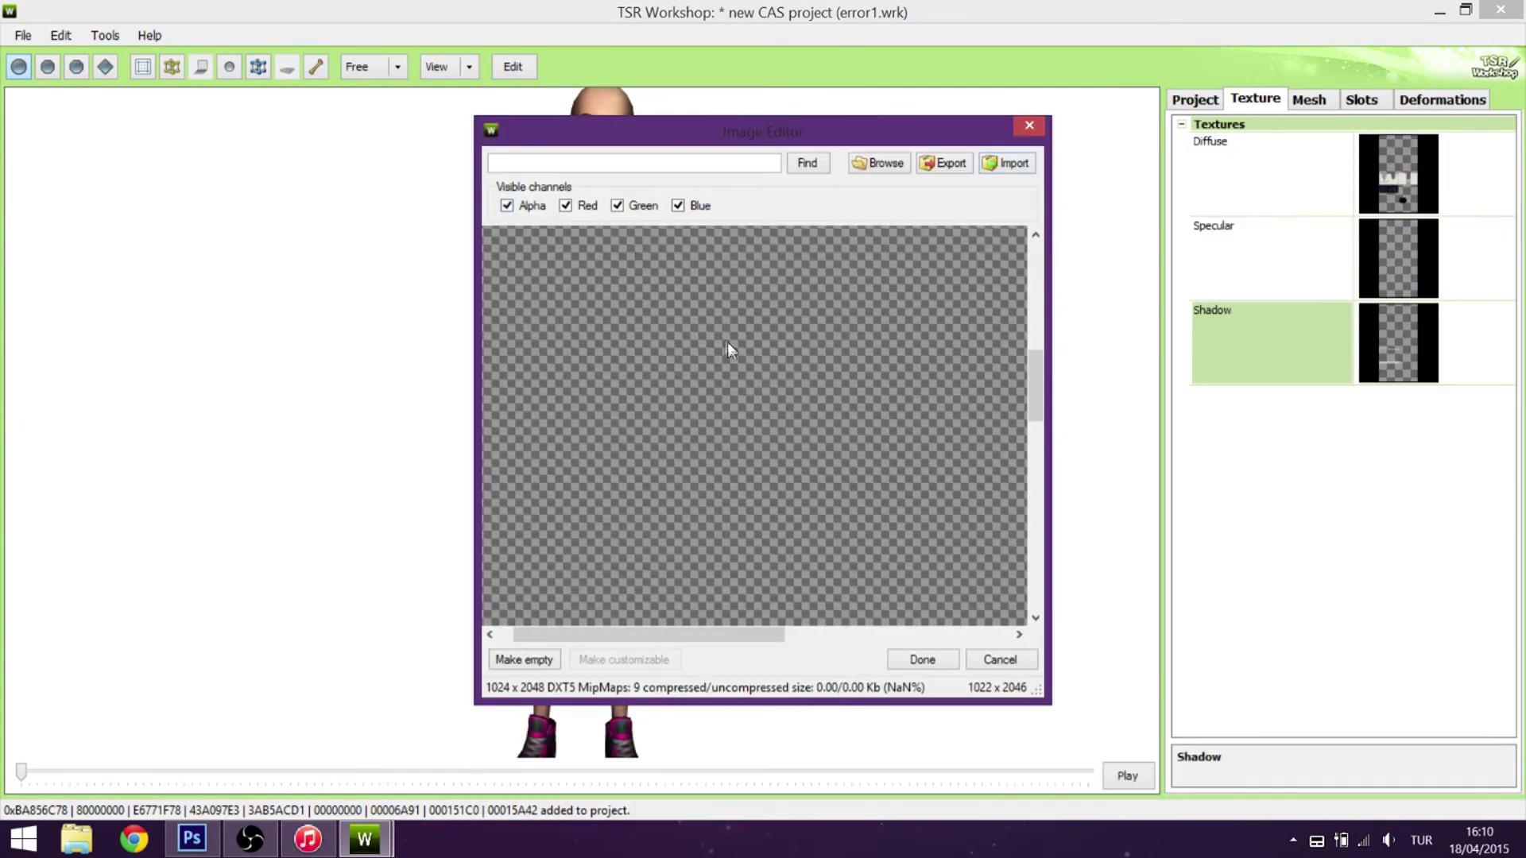
{"action": "left_click", "coordinate": [922, 659]}
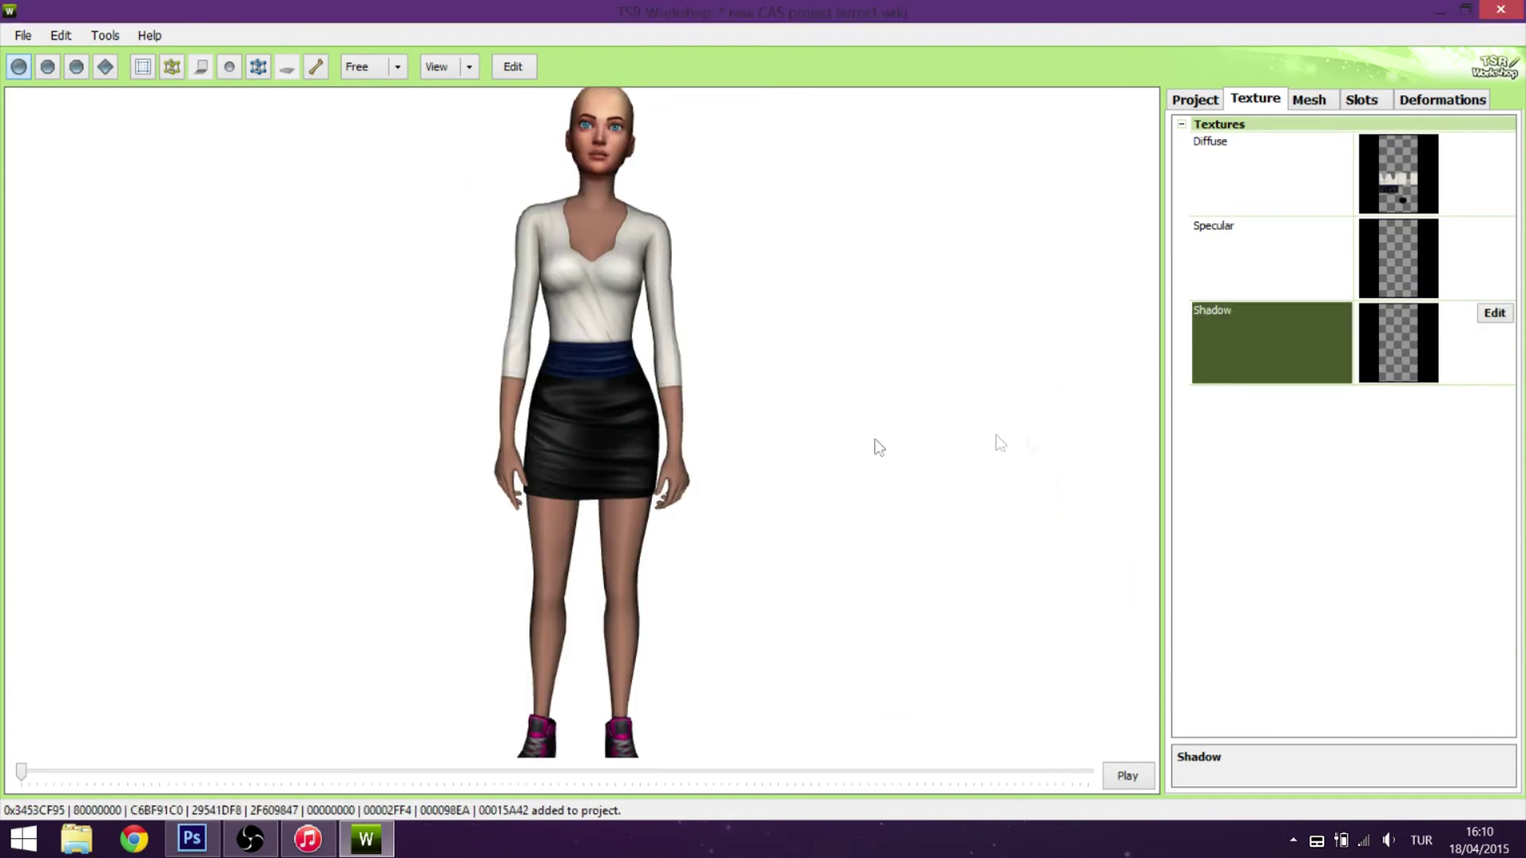
Open the normal map image of mesh Group 0's material and export it under the name Map.
{"action": "left_click", "coordinate": [1309, 100]}
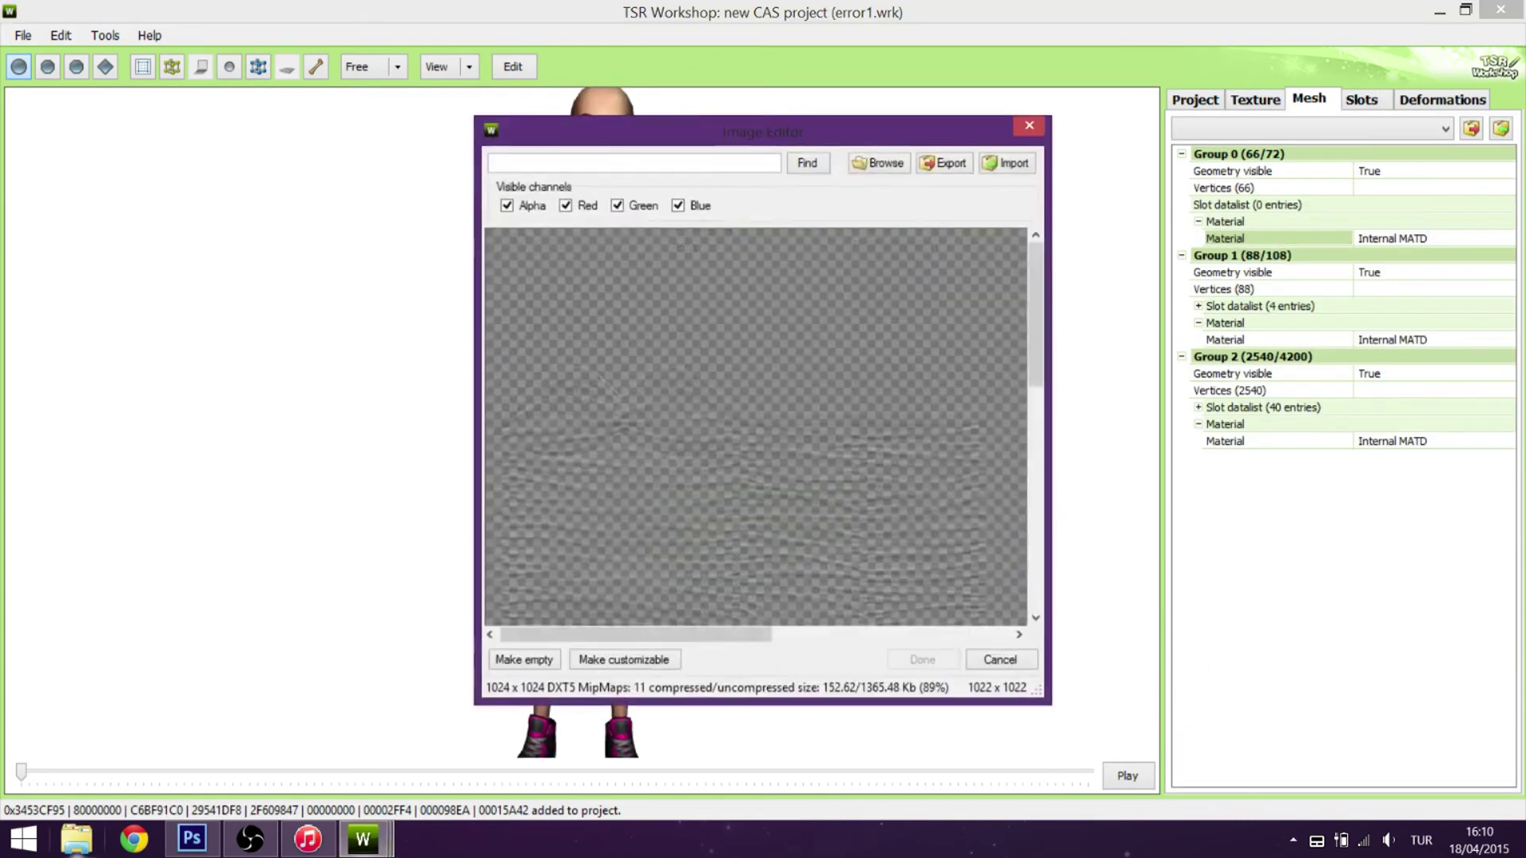
{"action": "left_click", "coordinate": [250, 839]}
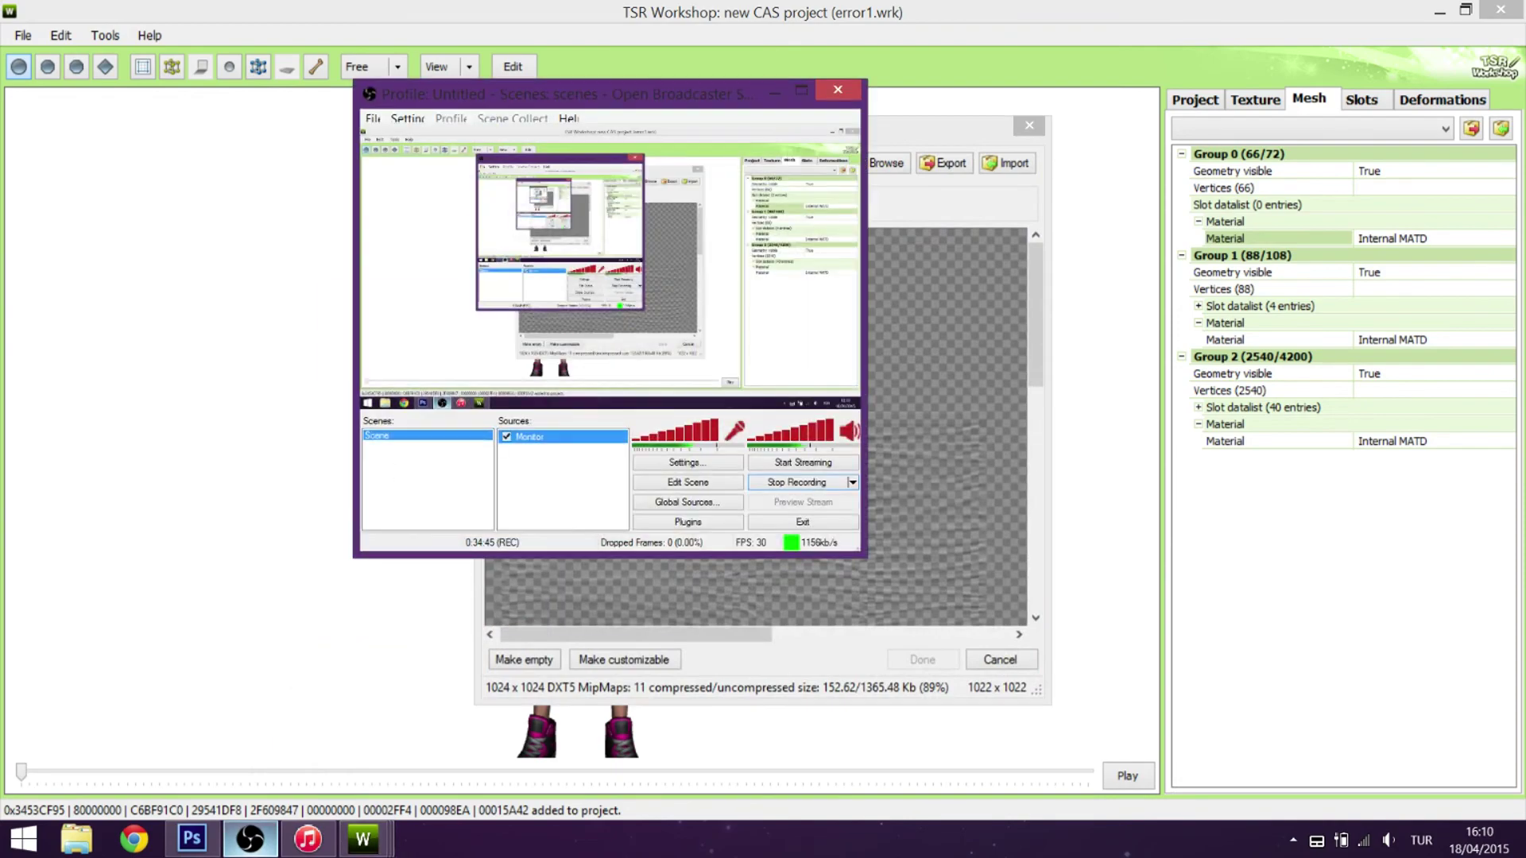
{"action": "left_click", "coordinate": [250, 839]}
{"action": "left_click", "coordinate": [943, 163]}
{"action": "type", "text": "Map"}
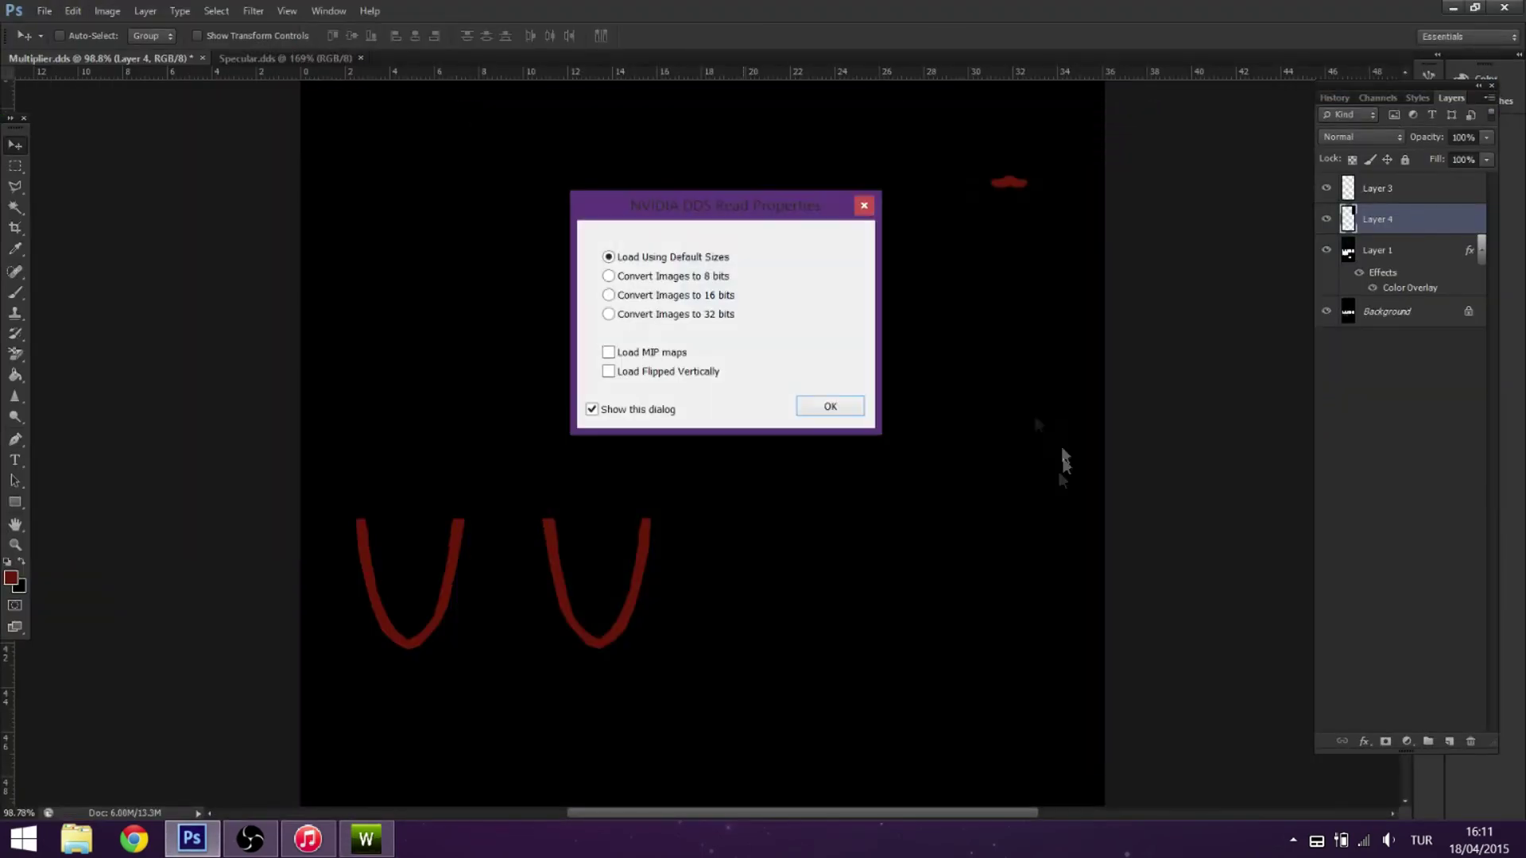
Load Map.dds in Photoshop, close Specular.dds and the edited Multiplier.dds, and open Multiplier.dds again.
{"action": "key", "text": "Return"}
{"action": "left_click", "coordinate": [360, 58]}
{"action": "left_click", "coordinate": [202, 58]}
{"action": "left_click", "coordinate": [740, 317]}
{"action": "left_click", "coordinate": [44, 11]}
{"action": "left_click", "coordinate": [73, 49]}
{"action": "left_click", "coordinate": [833, 251]}
{"action": "key", "text": "Return"}
{"action": "key", "text": "Return"}
Convert the Multiplier.dds image into a normal map with the normal map filter.
{"action": "left_click", "coordinate": [253, 11]}
{"action": "mouse_move", "coordinate": [318, 412]}
{"action": "left_click", "coordinate": [549, 412]}
{"action": "left_click", "coordinate": [437, 501]}
Copy the red channel of Multiplier.dds into the Alpha 1 channel of Map.dds and position it over the canvas.
{"action": "left_click", "coordinate": [1377, 97]}
{"action": "left_click", "coordinate": [1373, 149]}
{"action": "key", "text": "ctrl+a"}
{"action": "left_click", "coordinate": [67, 58]}
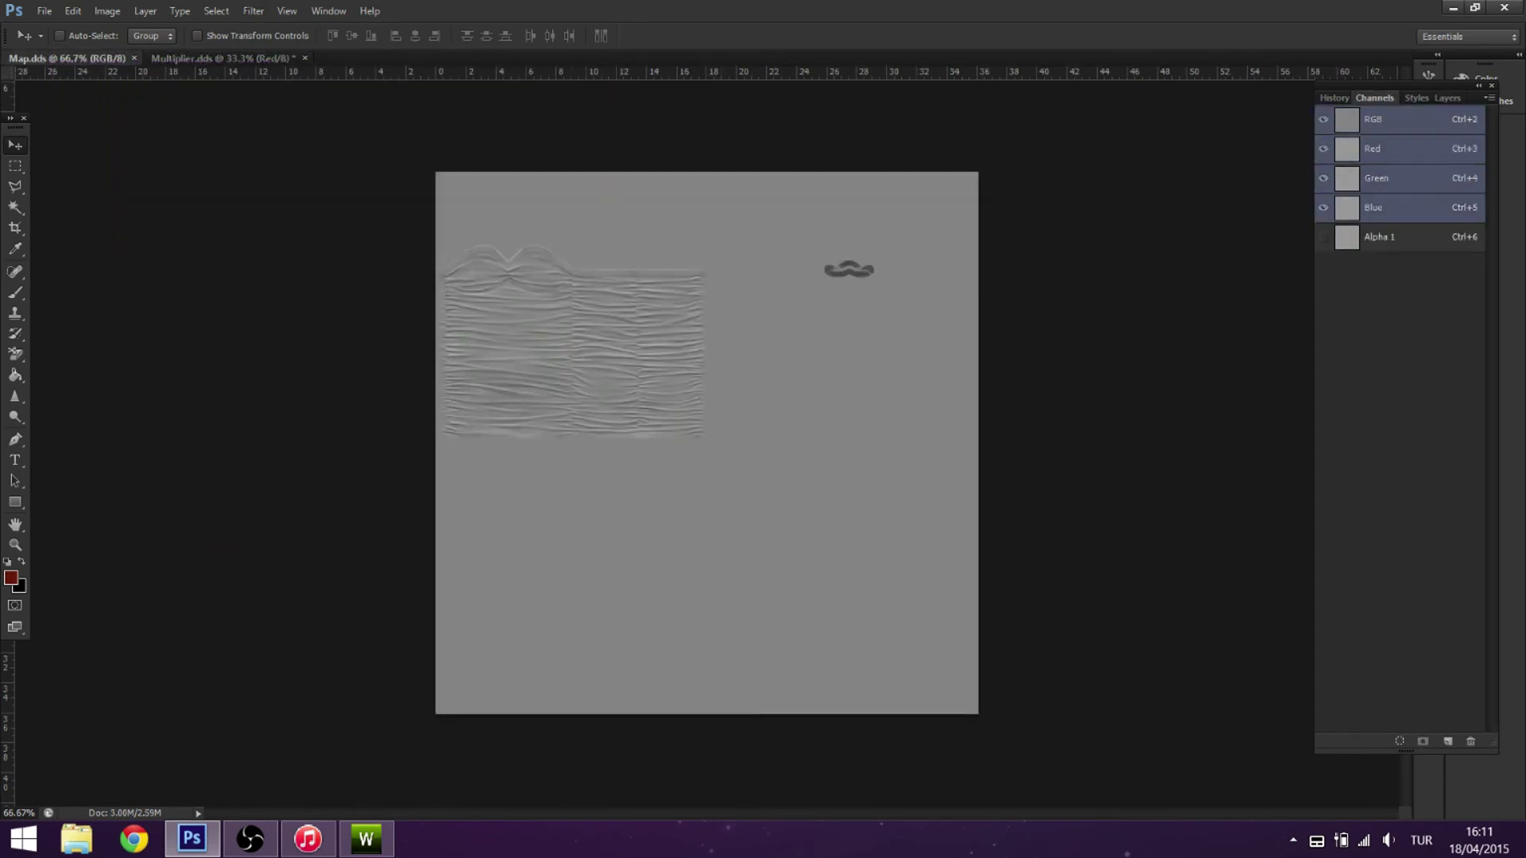
{"action": "left_click", "coordinate": [259, 59]}
{"action": "left_click", "coordinate": [67, 58]}
{"action": "key", "text": "ctrl+6"}
{"action": "left_click_drag", "start_coordinate": [792, 393], "coordinate": [854, 555]}
Copy the green channel of Multiplier.dds into the RGB channels of Map.dds as a layer and align it with the canvas.
{"action": "left_click", "coordinate": [231, 59]}
{"action": "key", "text": "ctrl+4"}
{"action": "key", "text": "ctrl+w"}
{"action": "key", "text": "Escape"}
{"action": "left_click", "coordinate": [95, 58]}
{"action": "key", "text": "ctrl+2"}
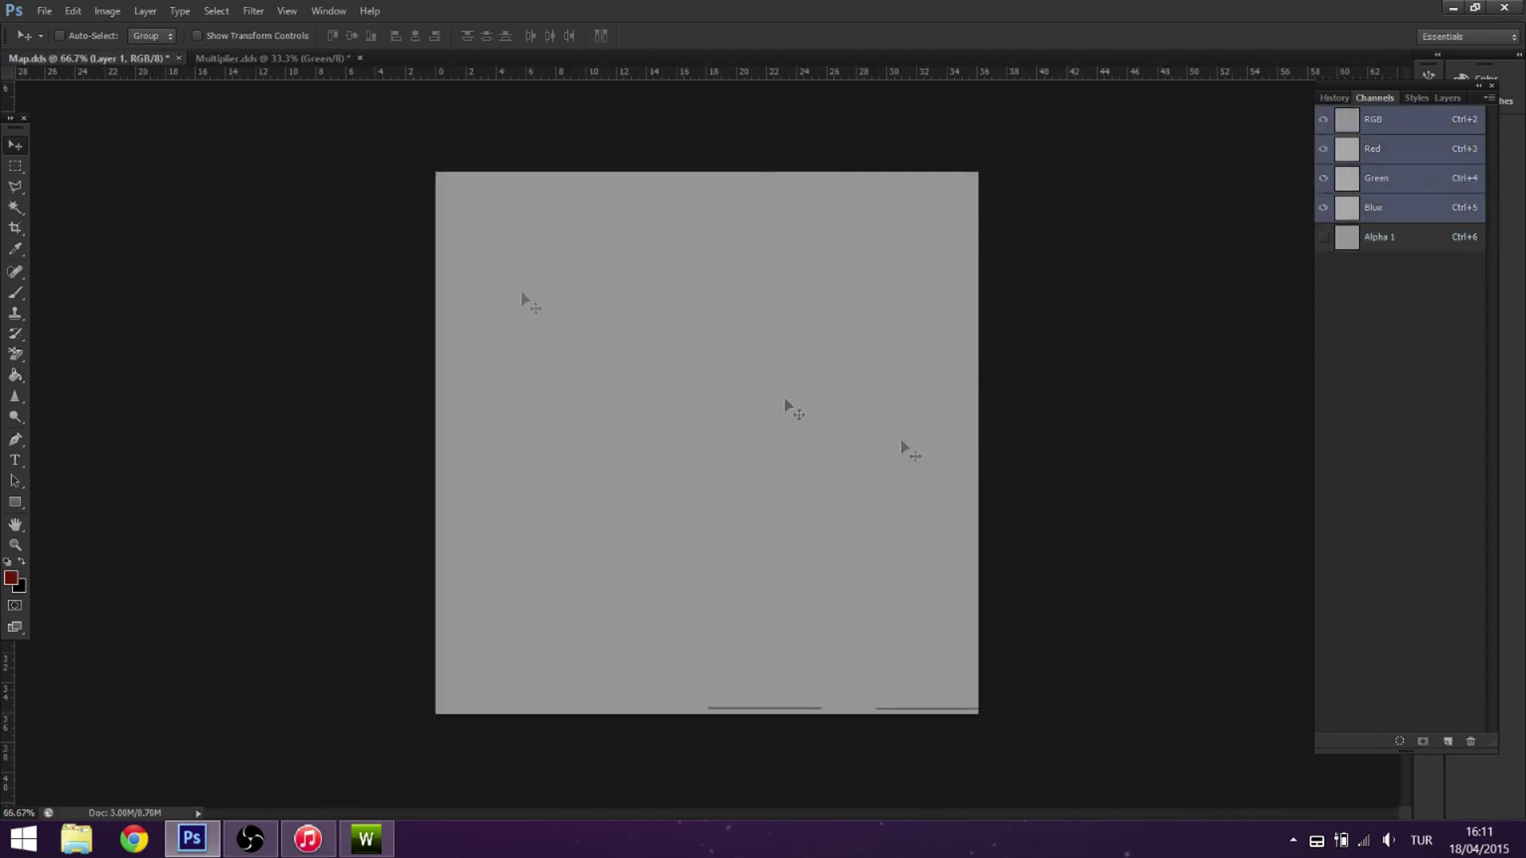
{"action": "key", "text": "v"}
{"action": "key", "text": "ctrl+v"}
{"action": "left_click_drag", "start_coordinate": [766, 645], "coordinate": [950, 469]}
{"action": "key", "text": "ctrl+w"}
{"action": "key", "text": "Escape"}
Make the Alpha 1 channel of Map.dds visible and save the combined map as a DDS file named Map.
{"action": "left_click", "coordinate": [1323, 236]}
{"action": "left_click", "coordinate": [45, 11]}
{"action": "left_click", "coordinate": [75, 248]}
{"action": "left_click", "coordinate": [906, 525]}
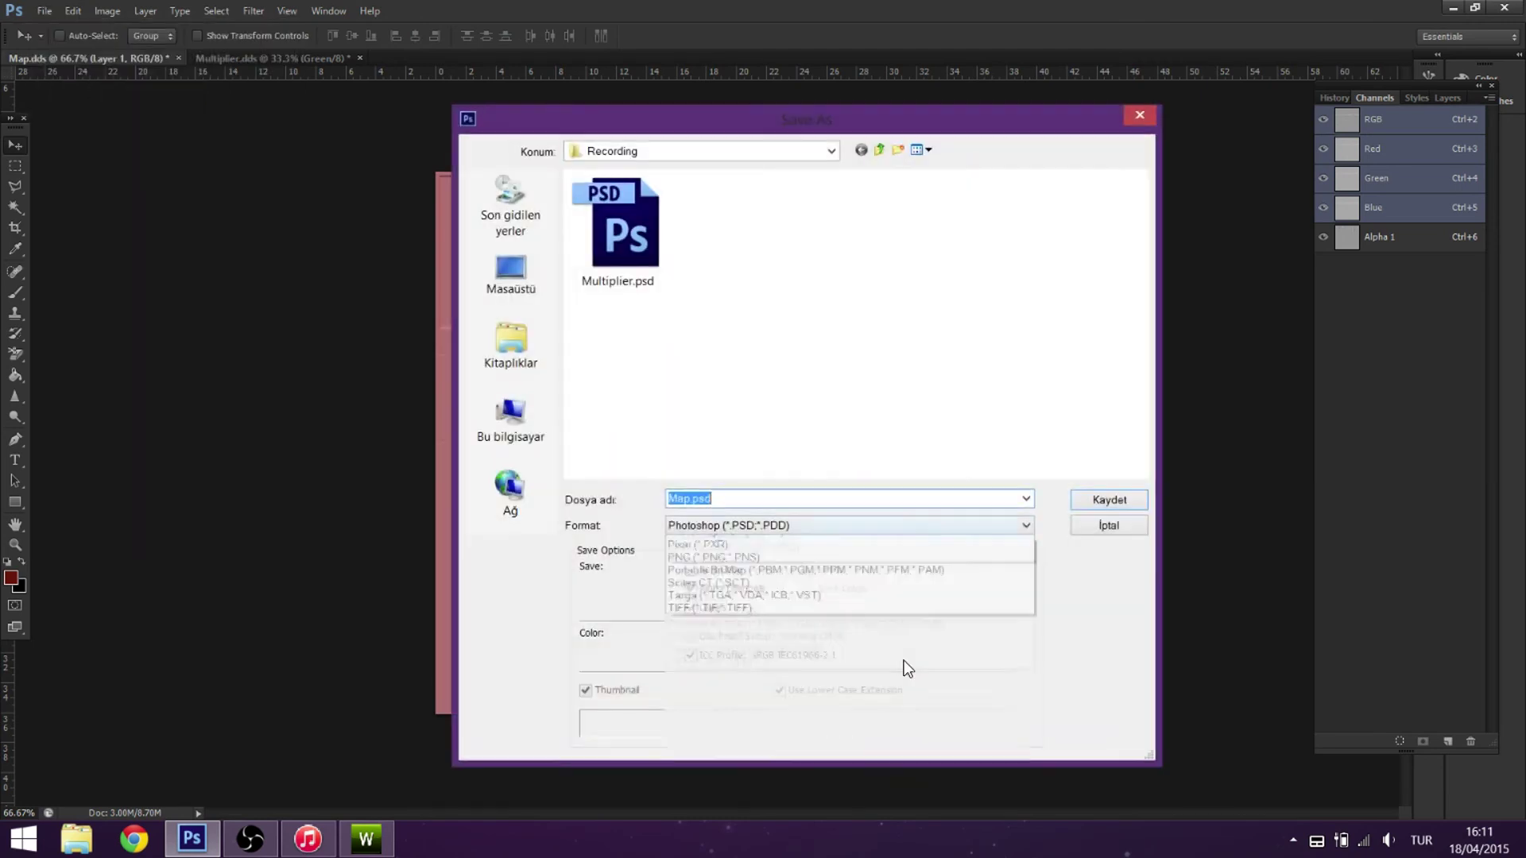
{"action": "left_click", "coordinate": [795, 593]}
{"action": "left_click", "coordinate": [1108, 500]}
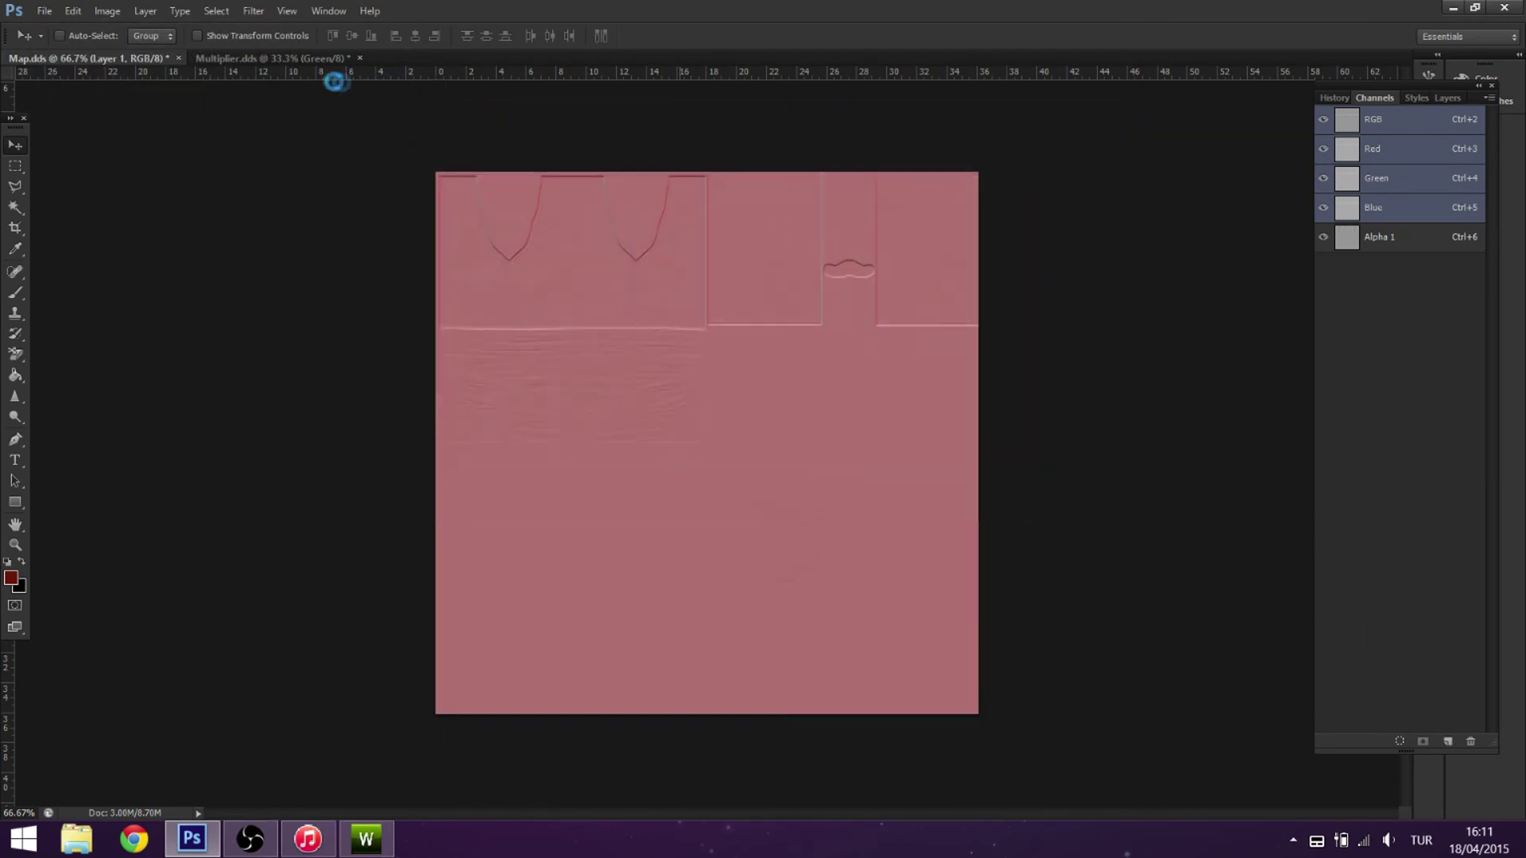
Close the Multiplier.dds and Map.dds documents.
{"action": "right_click", "coordinate": [238, 58]}
{"action": "left_click", "coordinate": [323, 87]}
{"action": "left_click", "coordinate": [741, 318]}
{"action": "right_click", "coordinate": [90, 58]}
{"action": "left_click", "coordinate": [179, 106]}
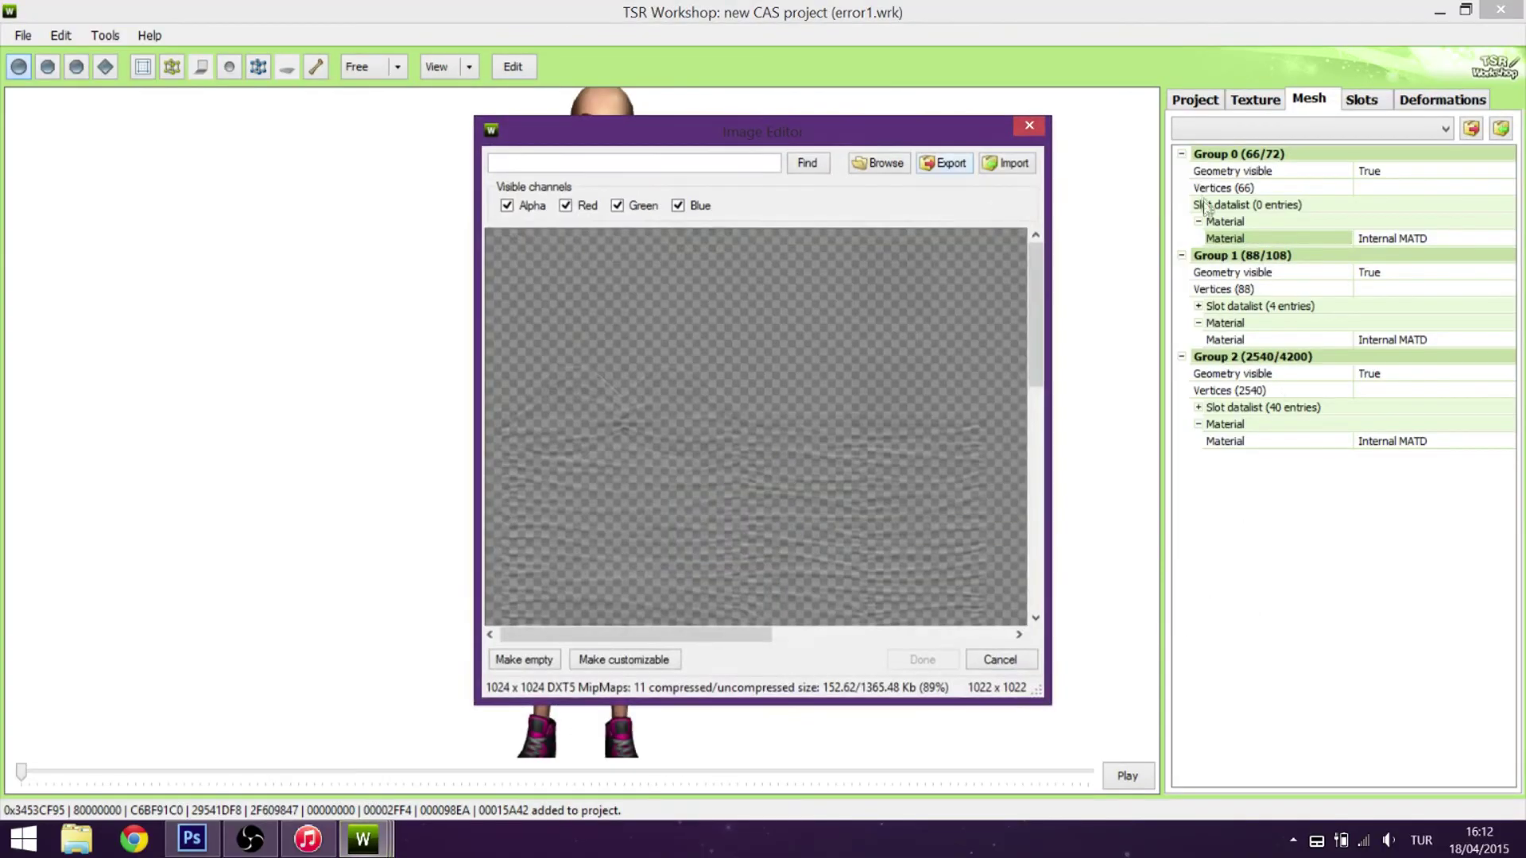
Switch to TSR Workshop, import the saved Map texture as Group 0's normal map, and update the Group 1 and Group 2 materials.
{"action": "left_click", "coordinate": [1007, 160]}
{"action": "double_click", "coordinate": [710, 306]}
{"action": "left_click", "coordinate": [920, 657]}
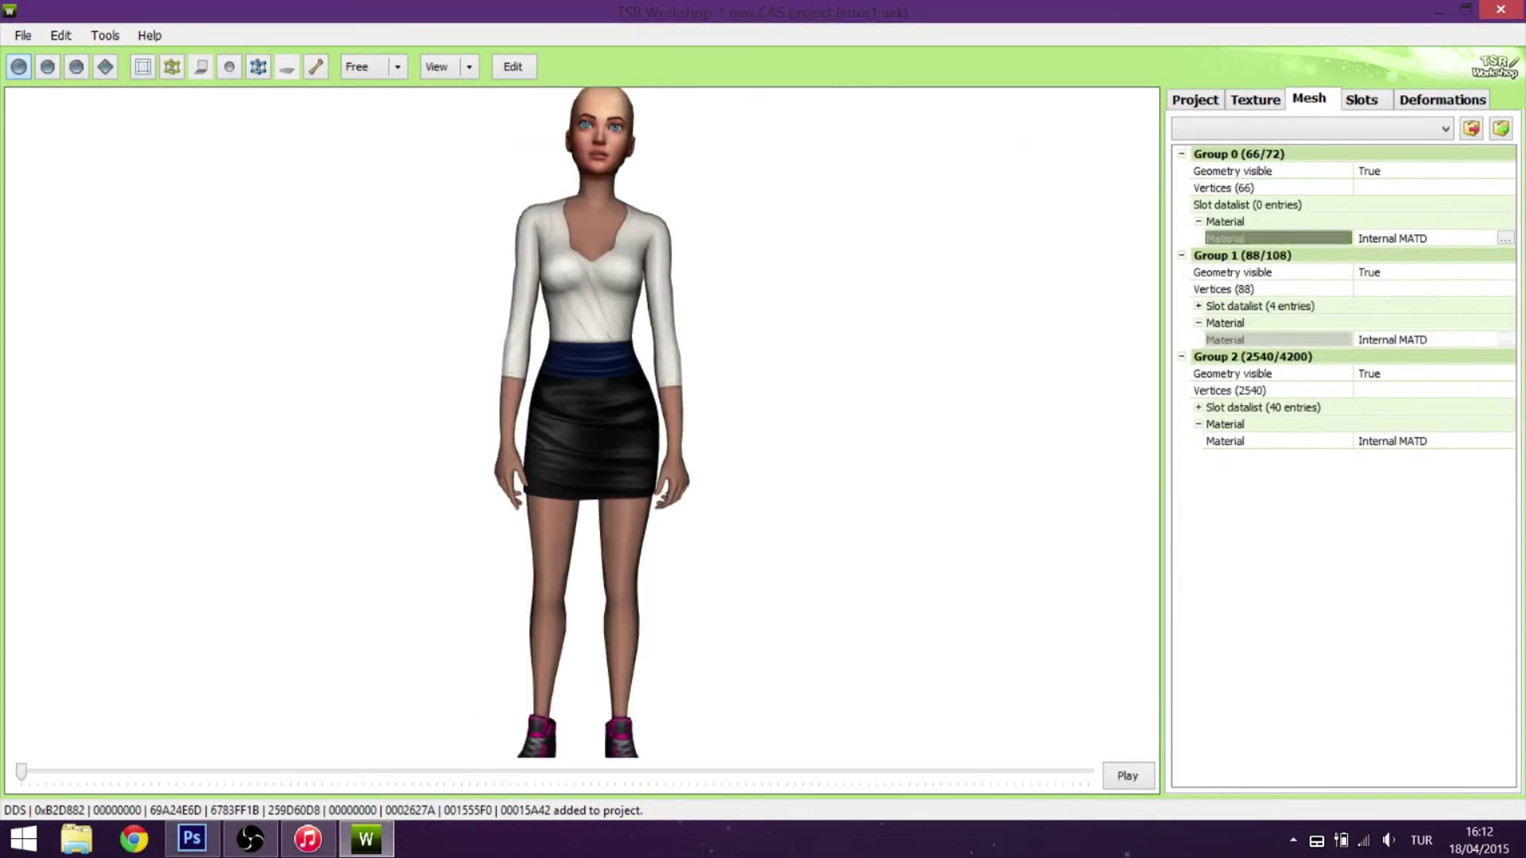
{"action": "left_click", "coordinate": [1504, 339]}
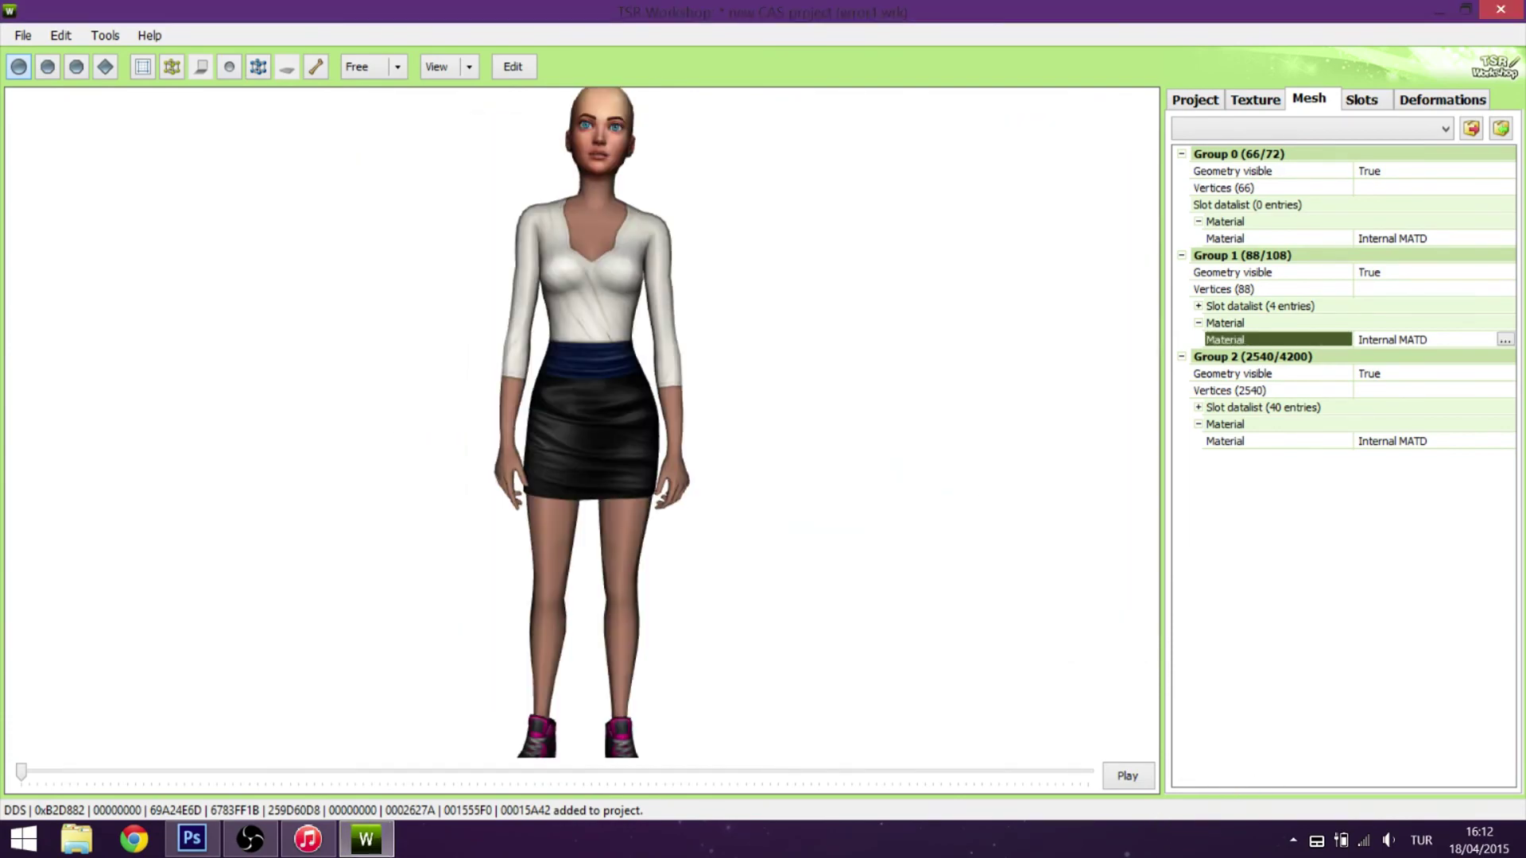
{"action": "left_click", "coordinate": [1504, 441]}
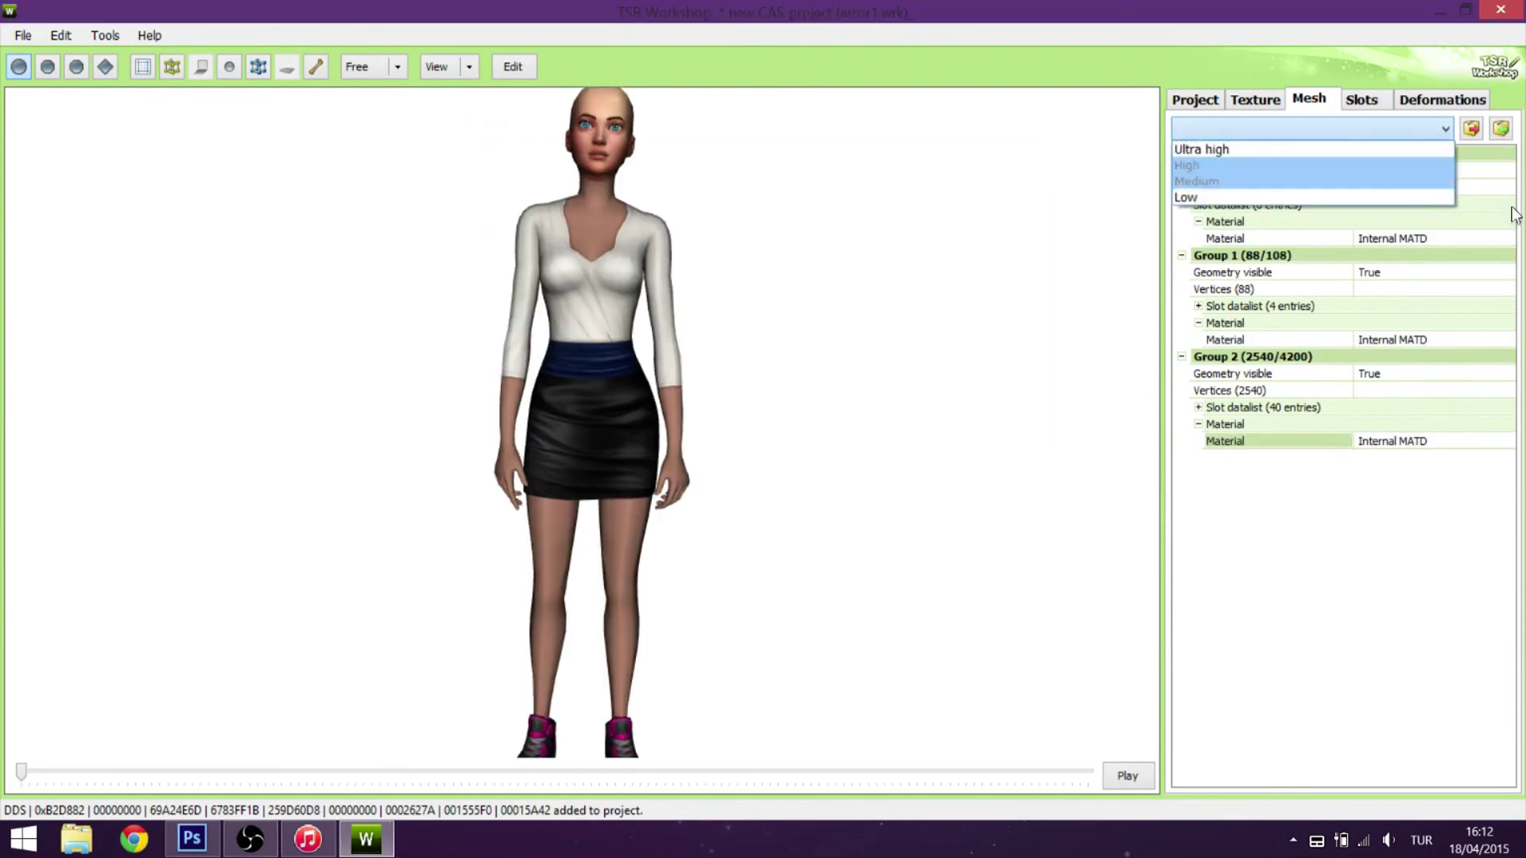
Switch to the High mesh level and assign the project's DDS texture as the normal map of Group 0's material.
{"action": "left_click", "coordinate": [1240, 165]}
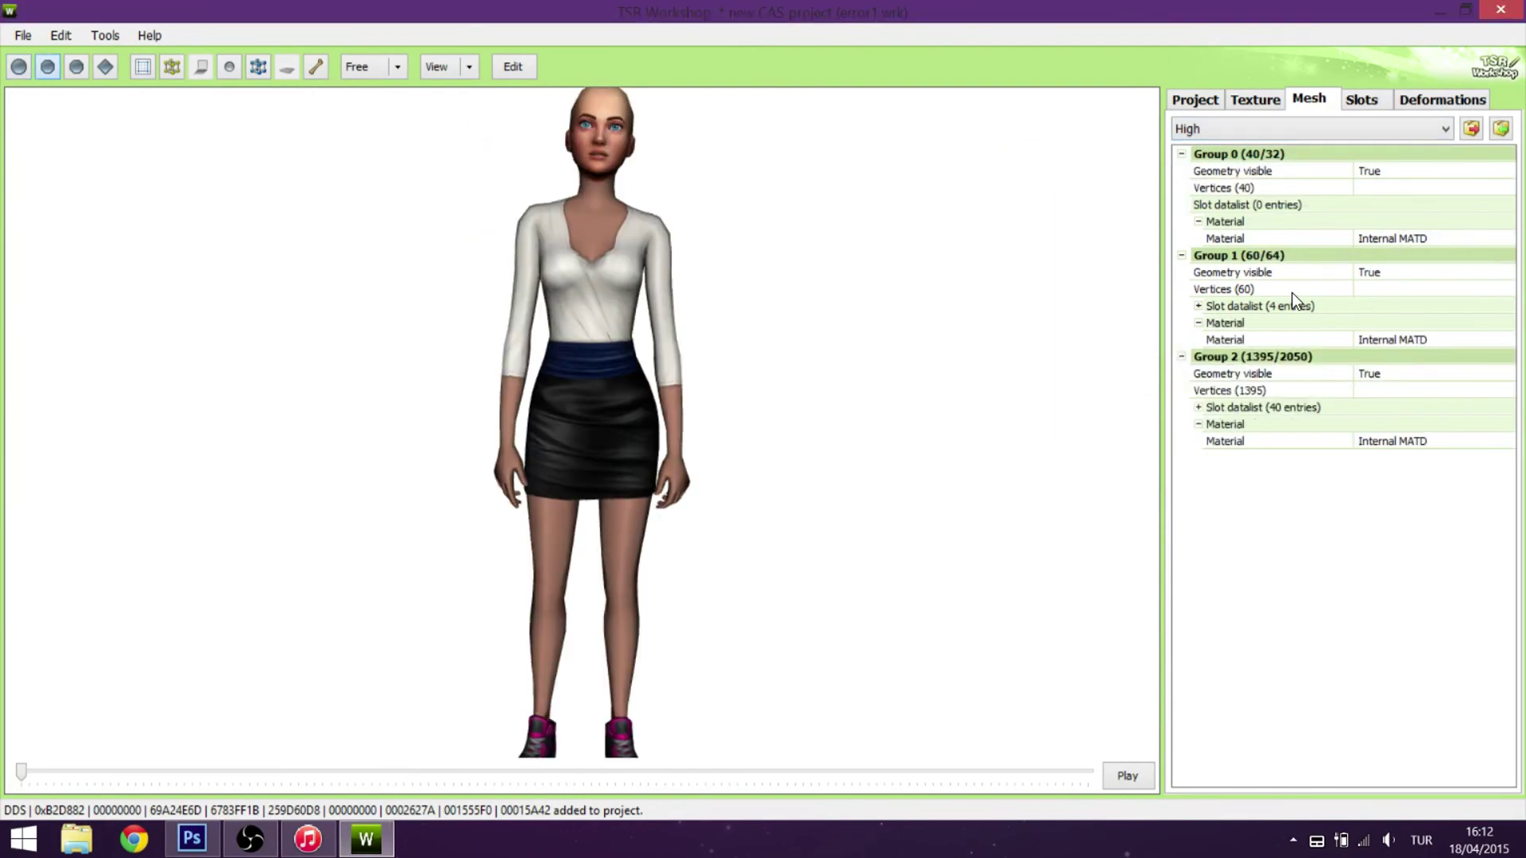
{"action": "left_click", "coordinate": [1395, 238]}
{"action": "left_click", "coordinate": [1505, 239]}
{"action": "left_click", "coordinate": [890, 513]}
{"action": "left_click", "coordinate": [991, 486]}
{"action": "left_click", "coordinate": [880, 164]}
{"action": "left_click", "coordinate": [822, 258]}
{"action": "left_click", "coordinate": [997, 612]}
{"action": "left_click", "coordinate": [920, 659]}
{"action": "left_click", "coordinate": [913, 580]}
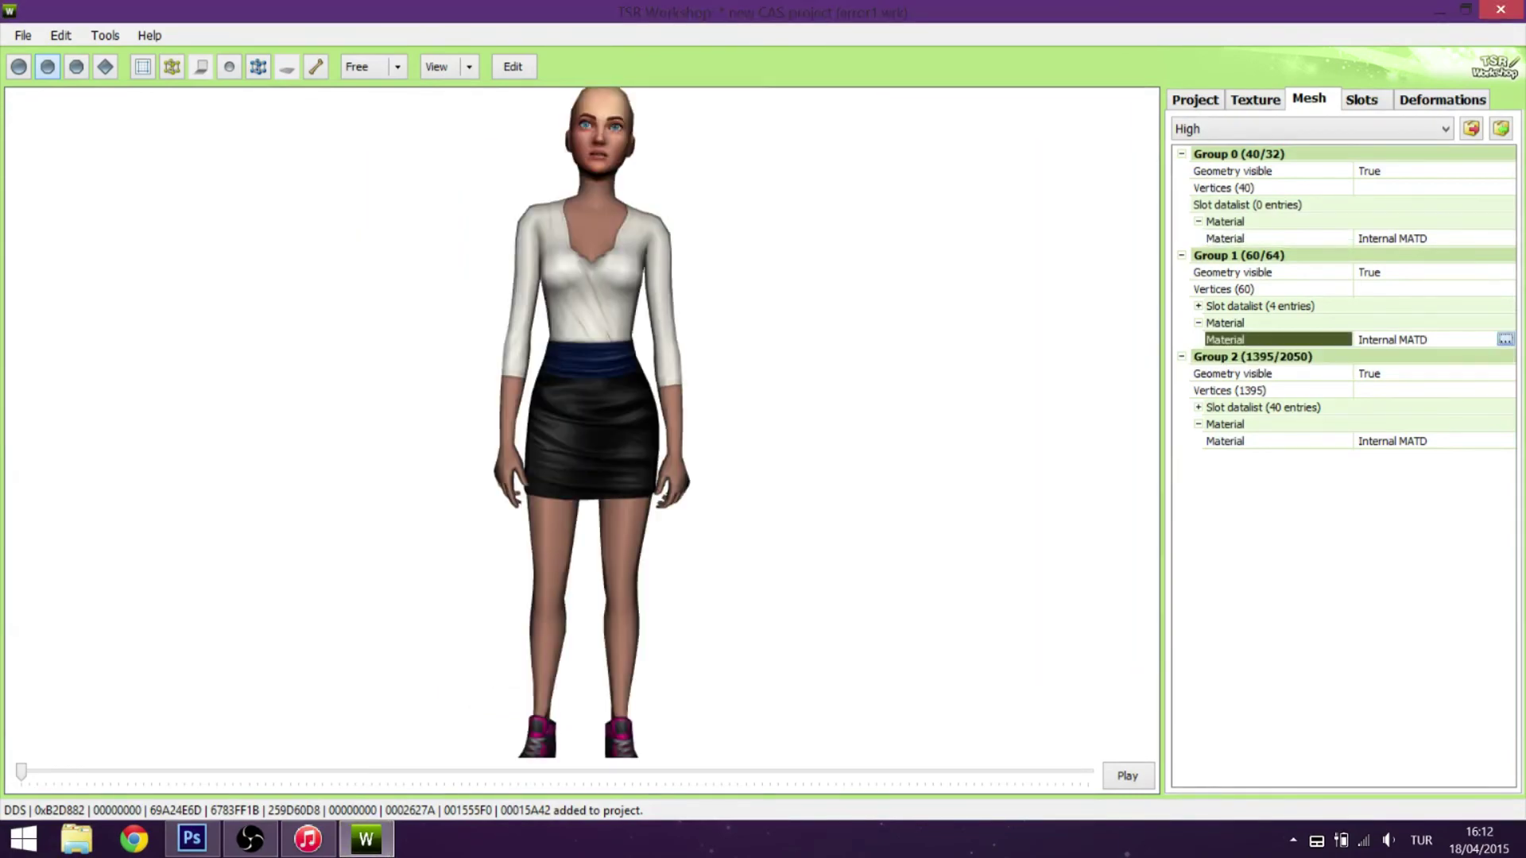
Assign the project's DDS texture as the normal map of Group 1's material in the High mesh.
{"action": "left_click", "coordinate": [1505, 340]}
{"action": "left_click", "coordinate": [897, 513]}
{"action": "left_click", "coordinate": [991, 486]}
{"action": "left_click", "coordinate": [879, 164]}
{"action": "left_click", "coordinate": [811, 256]}
{"action": "left_click", "coordinate": [996, 611]}
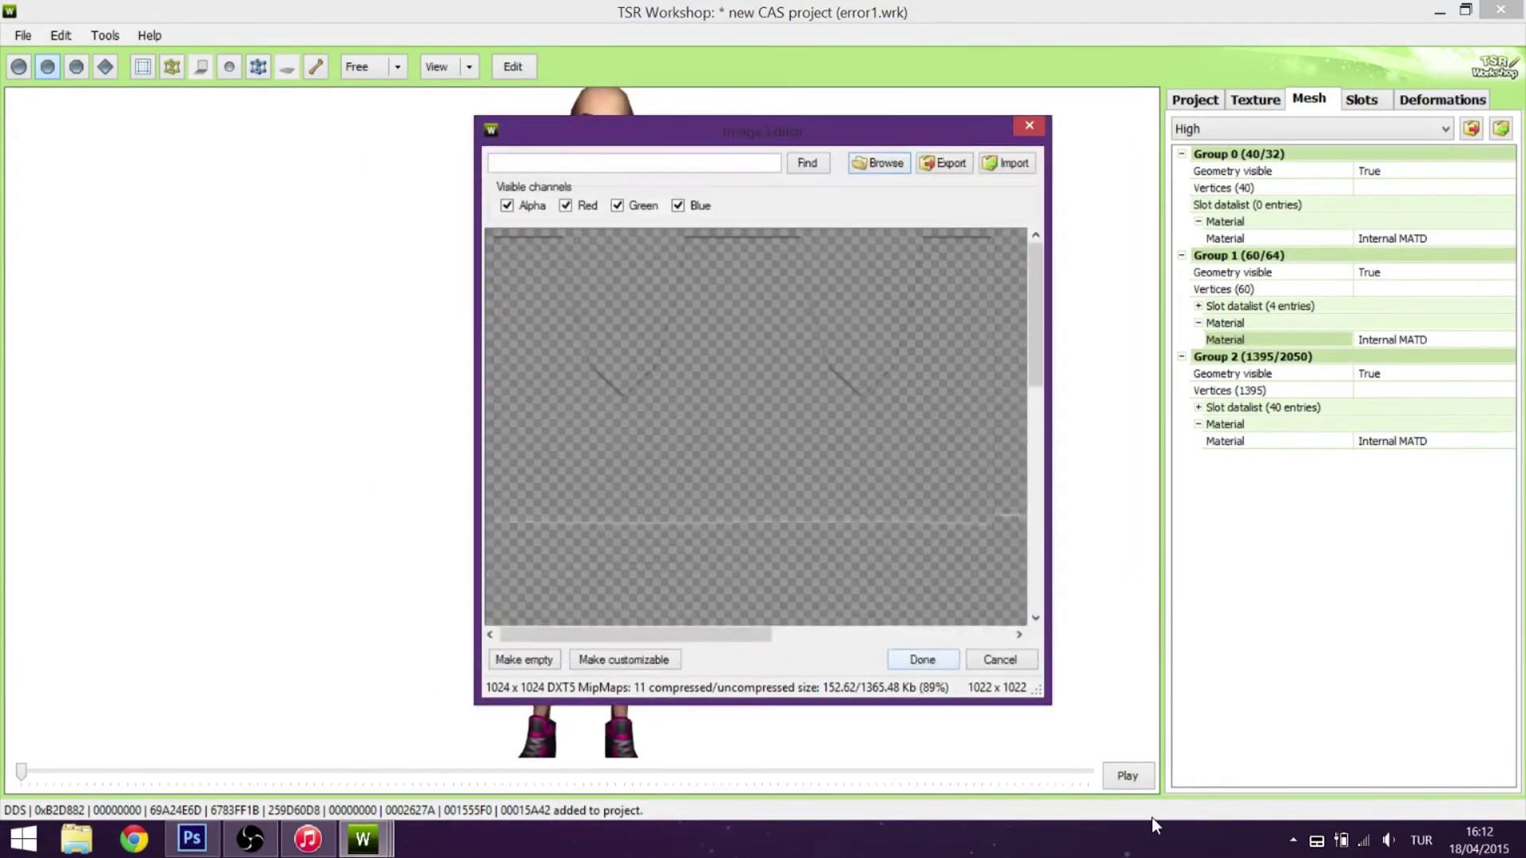
{"action": "left_click", "coordinate": [922, 659]}
{"action": "left_click", "coordinate": [912, 654]}
Assign the project's DDS texture as the normal map of Group 2's material in the High mesh, and save the project.
{"action": "left_click", "coordinate": [1395, 441]}
{"action": "left_click", "coordinate": [1505, 441]}
{"action": "left_click", "coordinate": [892, 515]}
{"action": "left_click", "coordinate": [991, 487]}
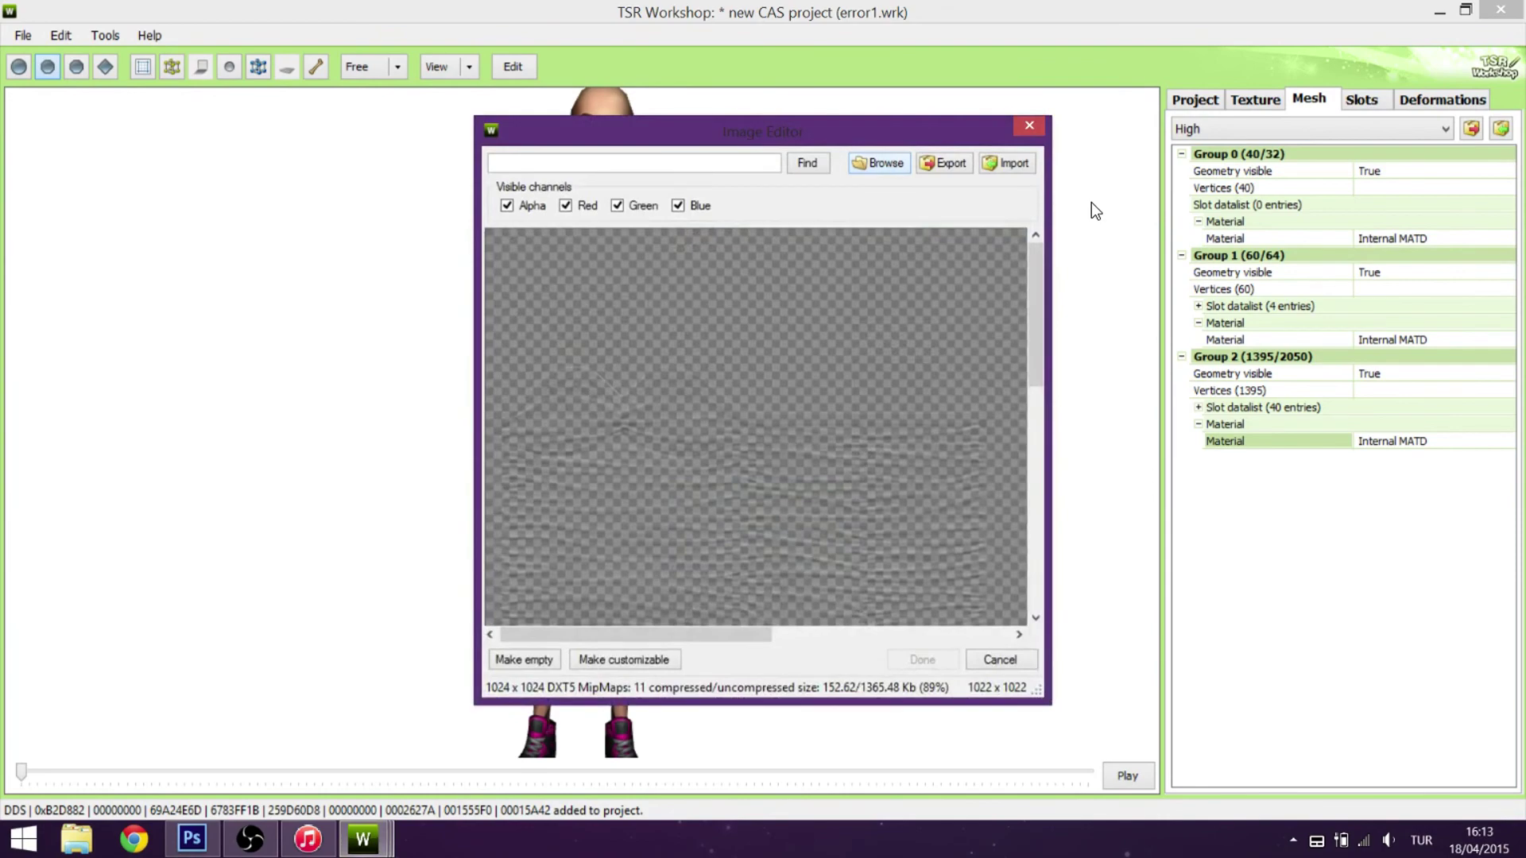
{"action": "left_click", "coordinate": [879, 163]}
{"action": "left_click", "coordinate": [811, 256]}
{"action": "left_click", "coordinate": [996, 612]}
{"action": "left_click", "coordinate": [921, 660]}
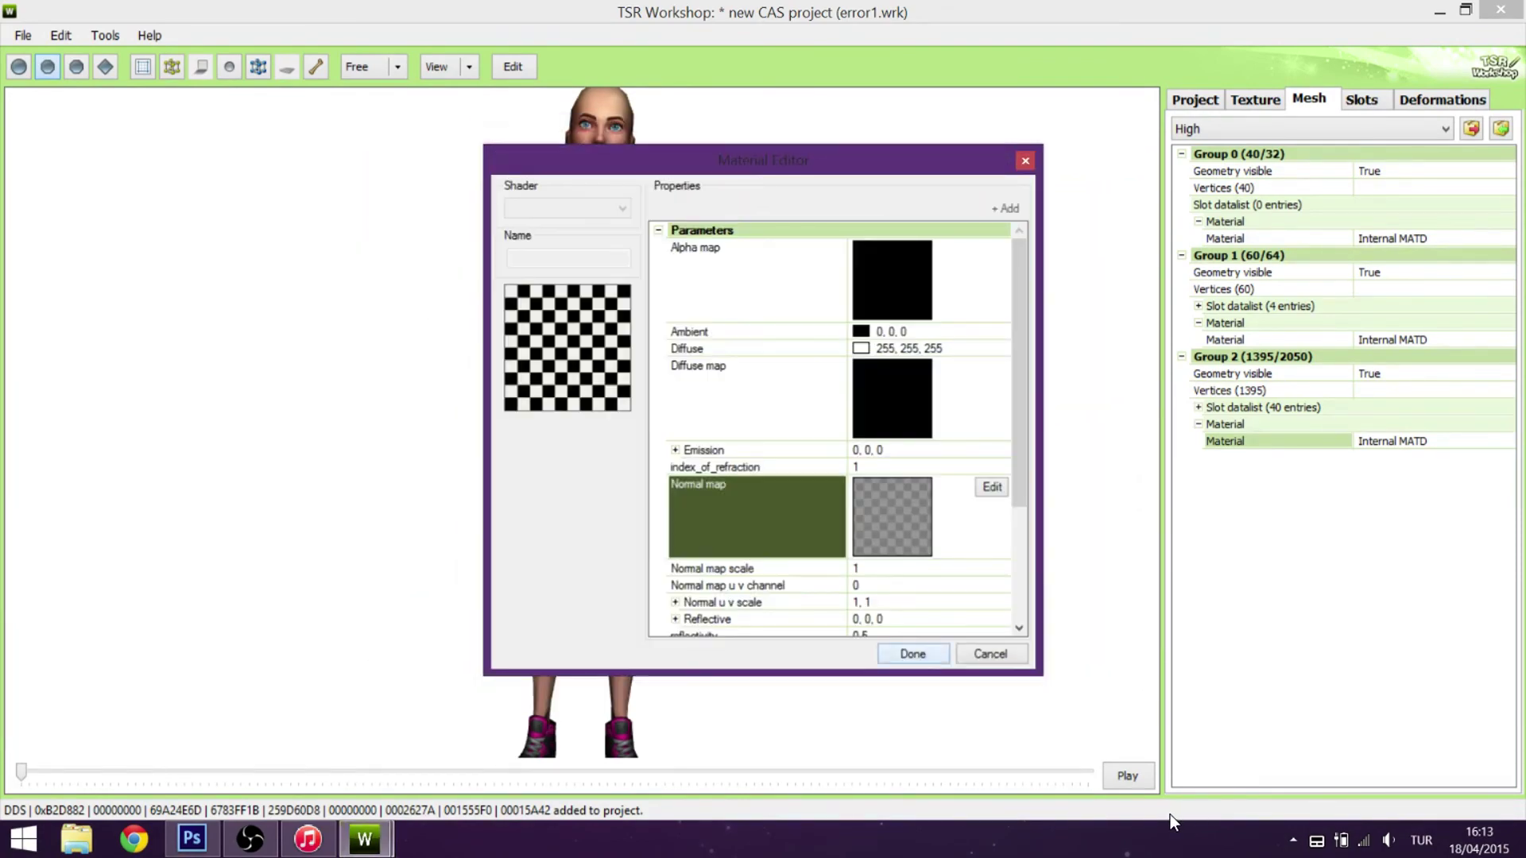
{"action": "left_click", "coordinate": [926, 653]}
{"action": "left_click", "coordinate": [22, 35]}
{"action": "left_click", "coordinate": [56, 99]}
Switch to the Medium mesh level and assign the project's DDS texture as the normal map of Group 0's material.
{"action": "left_click", "coordinate": [1281, 131]}
{"action": "left_click", "coordinate": [1281, 182]}
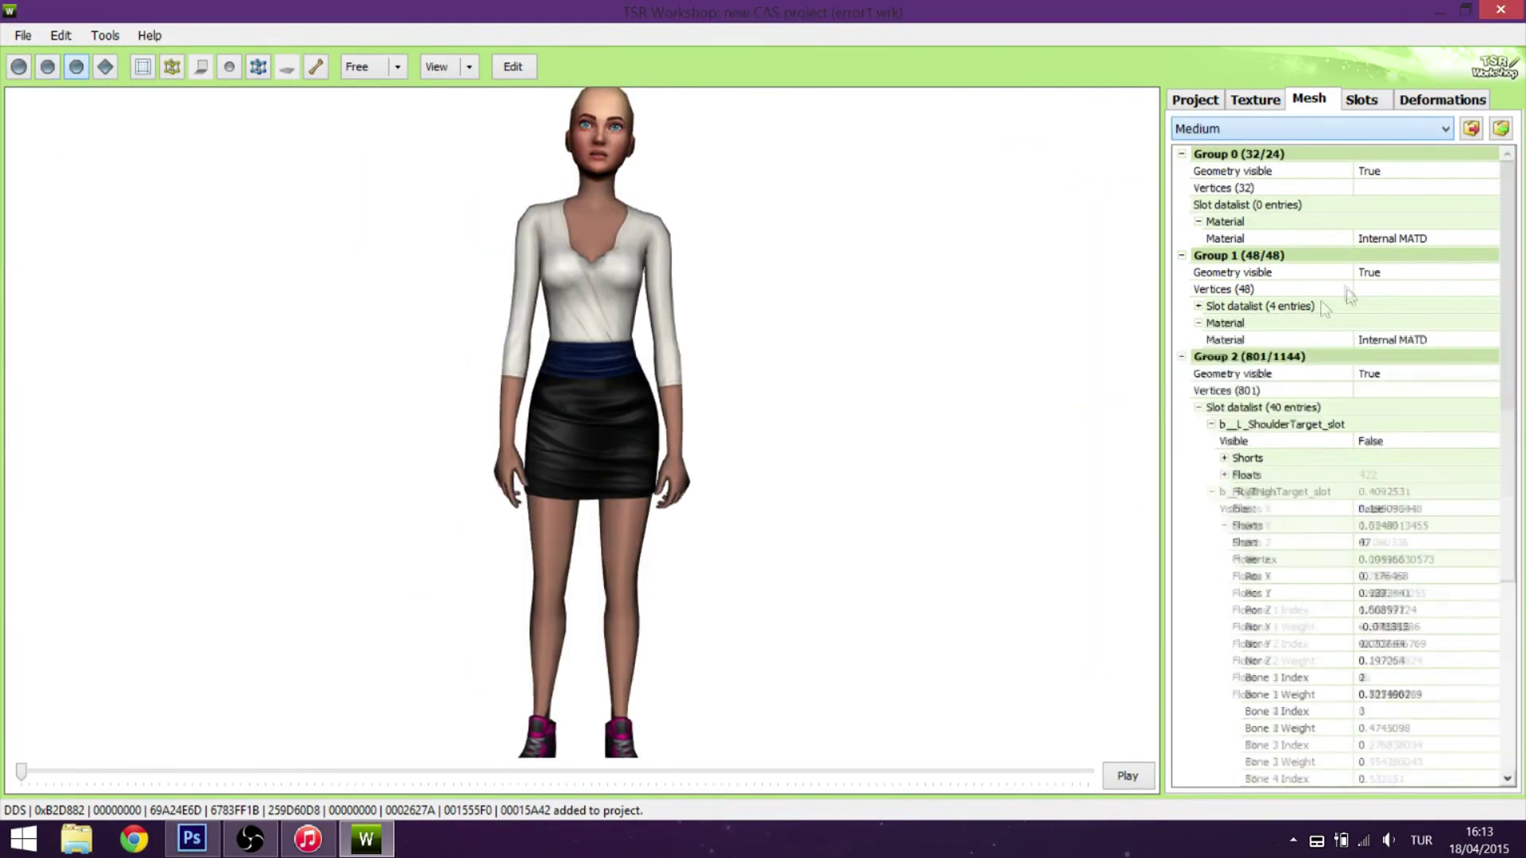
{"action": "left_click", "coordinate": [1197, 407]}
{"action": "double_click", "coordinate": [1225, 238]}
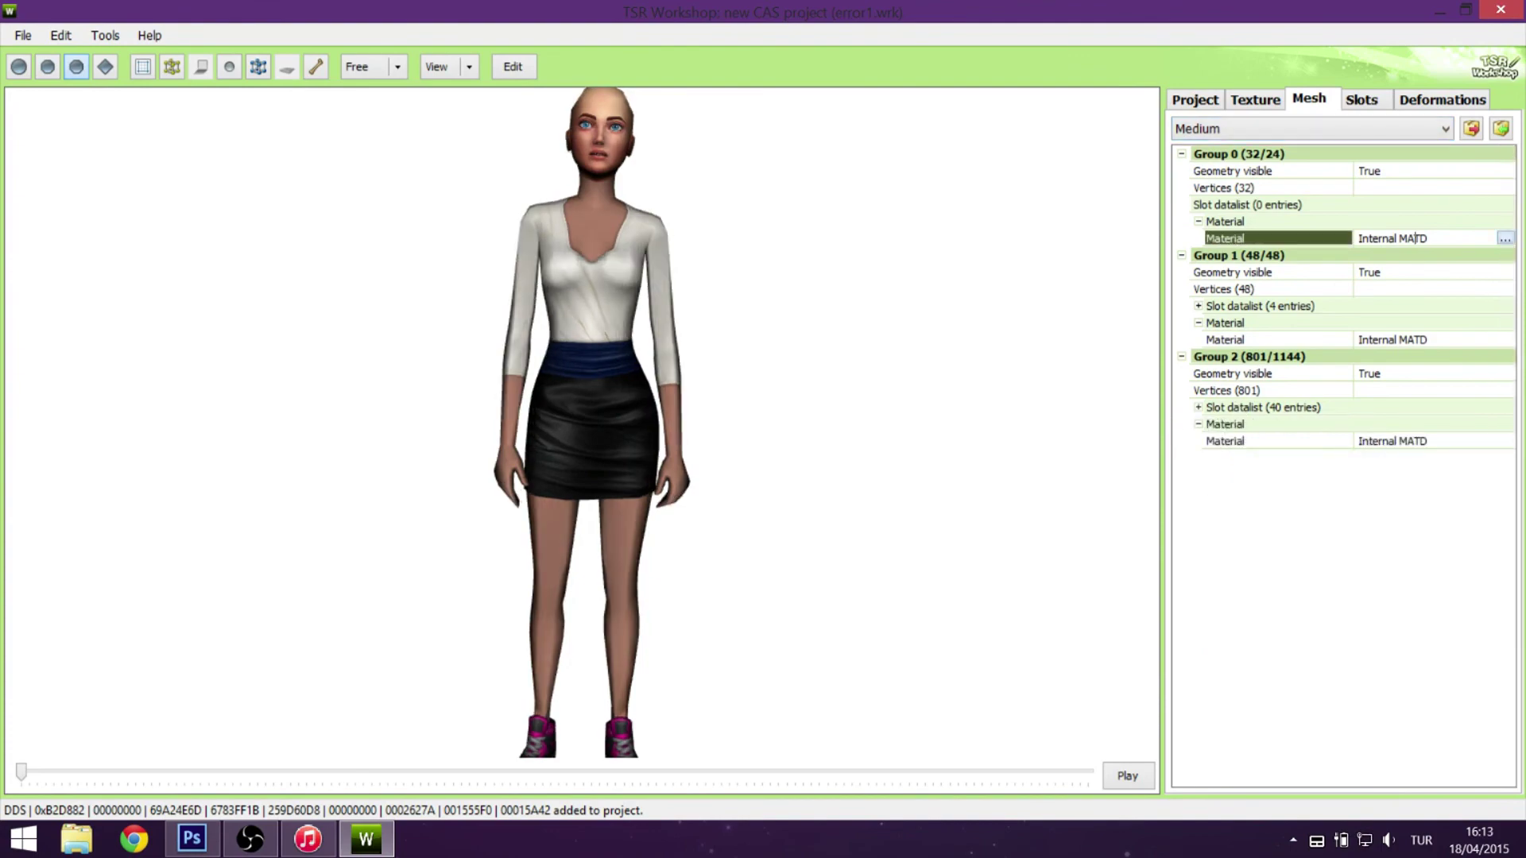
{"action": "left_click", "coordinate": [879, 163]}
{"action": "left_click", "coordinate": [795, 257]}
{"action": "left_click", "coordinate": [995, 611]}
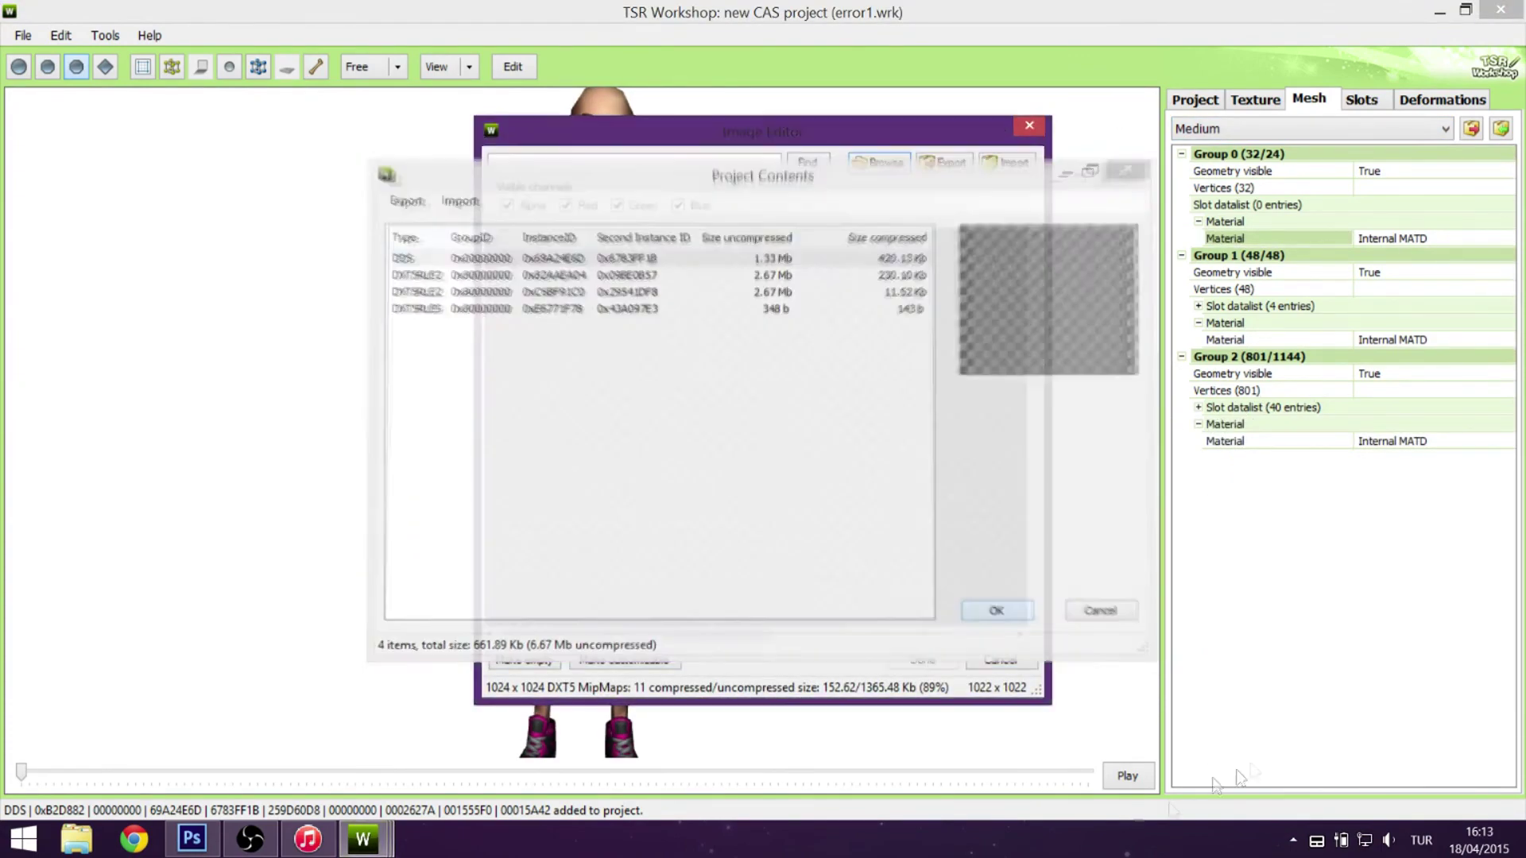
{"action": "left_click", "coordinate": [922, 659]}
{"action": "left_click", "coordinate": [913, 653]}
Assign the project's DDS texture as the normal map of Group 1's material in the Medium mesh.
{"action": "left_click", "coordinate": [1414, 339]}
{"action": "left_click", "coordinate": [1505, 340]}
{"action": "left_click", "coordinate": [990, 487]}
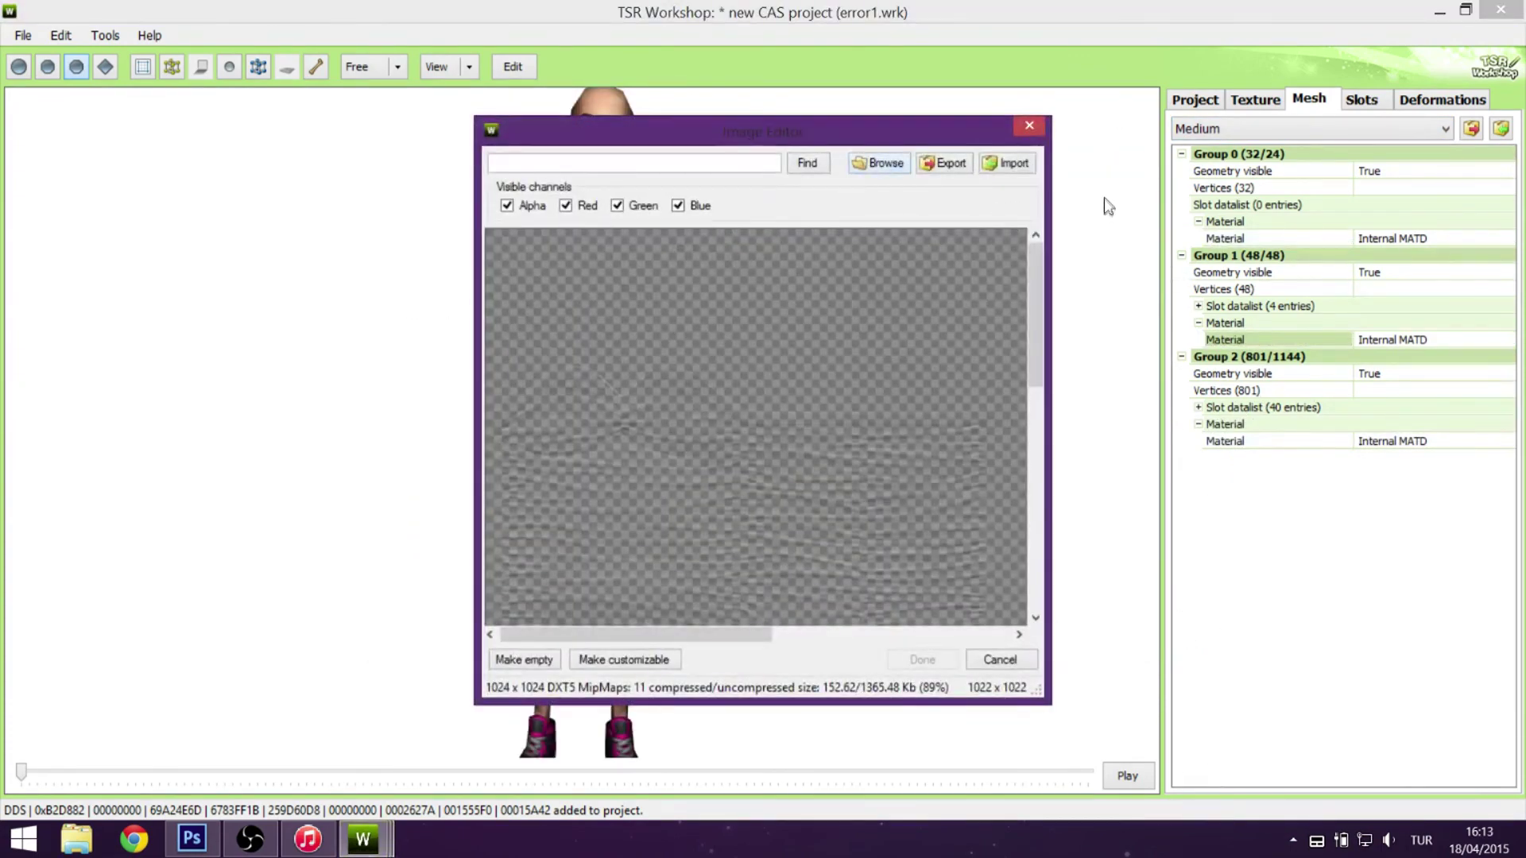
{"action": "left_click", "coordinate": [879, 163]}
{"action": "left_click", "coordinate": [794, 256]}
{"action": "left_click", "coordinate": [985, 607]}
{"action": "left_click", "coordinate": [922, 660]}
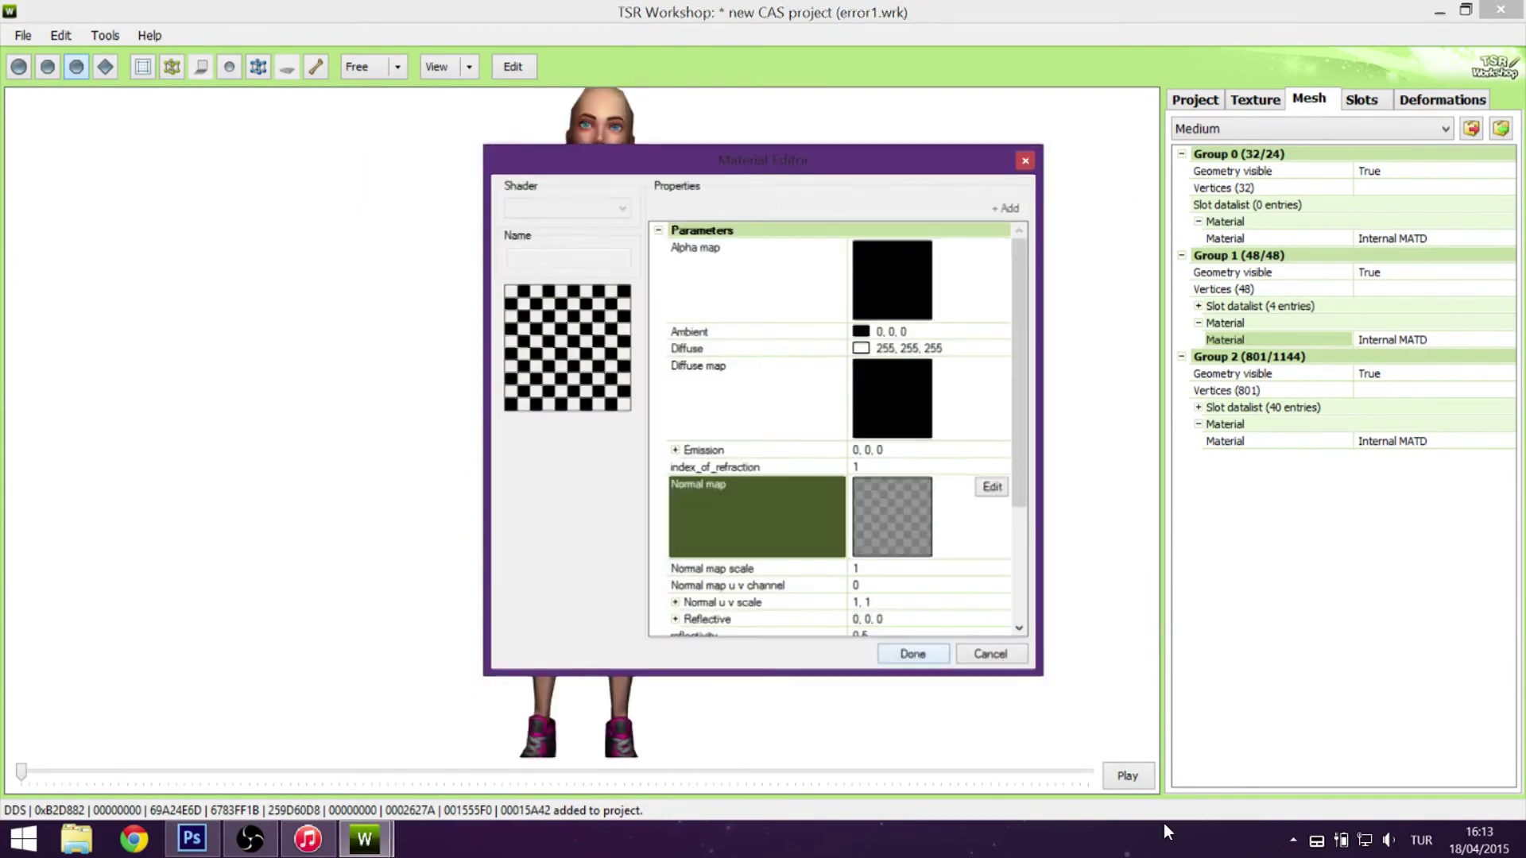
{"action": "left_click", "coordinate": [817, 650]}
Assign the project's DDS texture as the normal map of Group 2's material in the Medium mesh.
{"action": "left_click", "coordinate": [1271, 441]}
{"action": "left_click", "coordinate": [1505, 441]}
{"action": "left_click", "coordinate": [989, 487]}
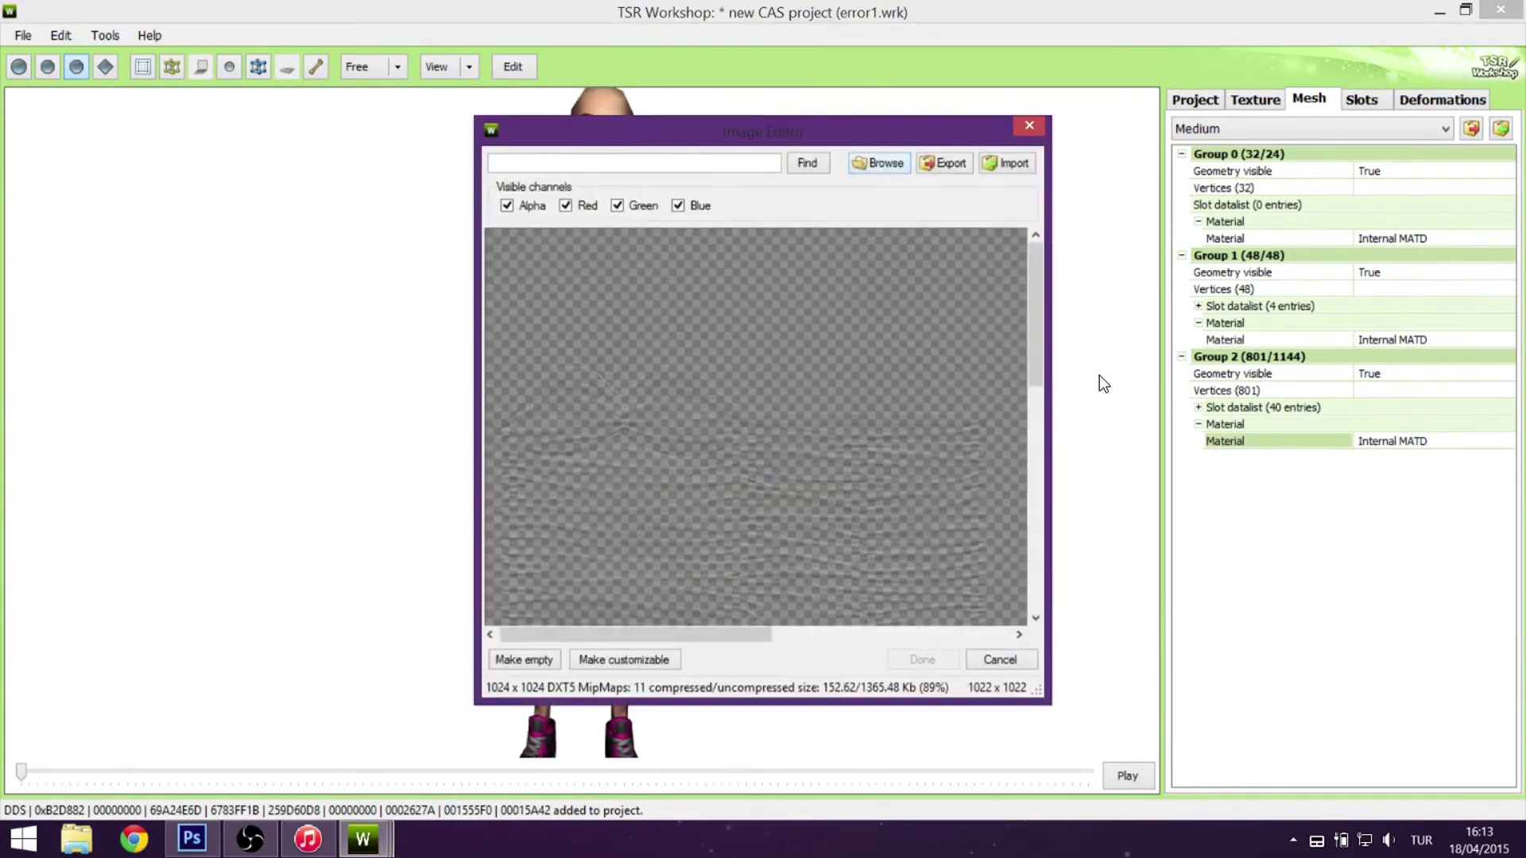
{"action": "left_click", "coordinate": [879, 163]}
{"action": "left_click", "coordinate": [795, 256]}
{"action": "left_click", "coordinate": [988, 610]}
{"action": "left_click", "coordinate": [921, 659]}
{"action": "left_click", "coordinate": [913, 651]}
Switch to the Low mesh level, open Group 0's material, and select its normal map.
{"action": "left_click", "coordinate": [1312, 128]}
{"action": "left_click", "coordinate": [1304, 191]}
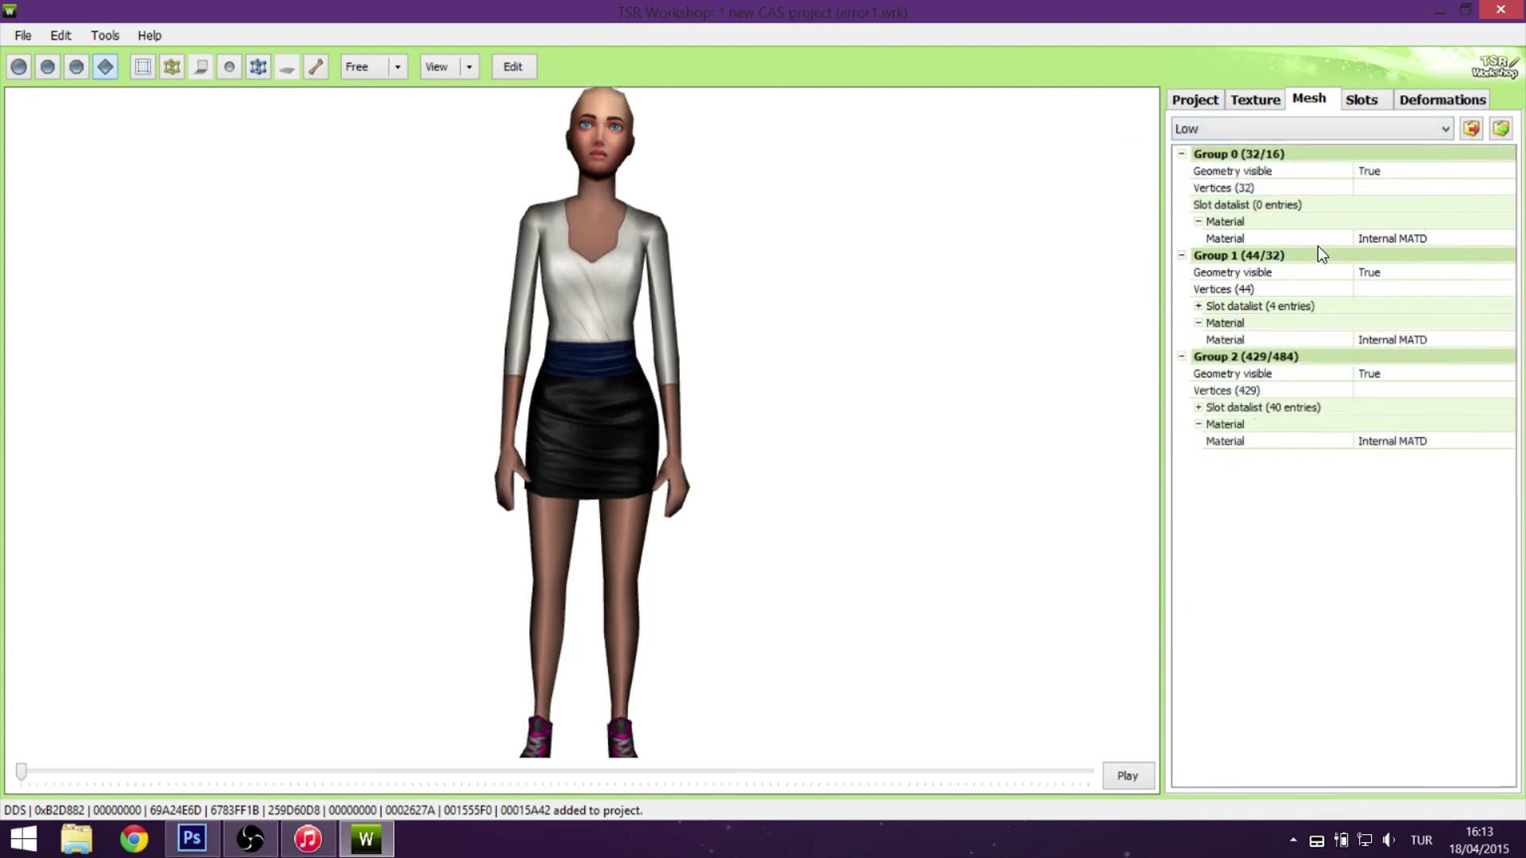
{"action": "left_click", "coordinate": [1317, 242]}
{"action": "left_click", "coordinate": [1505, 238]}
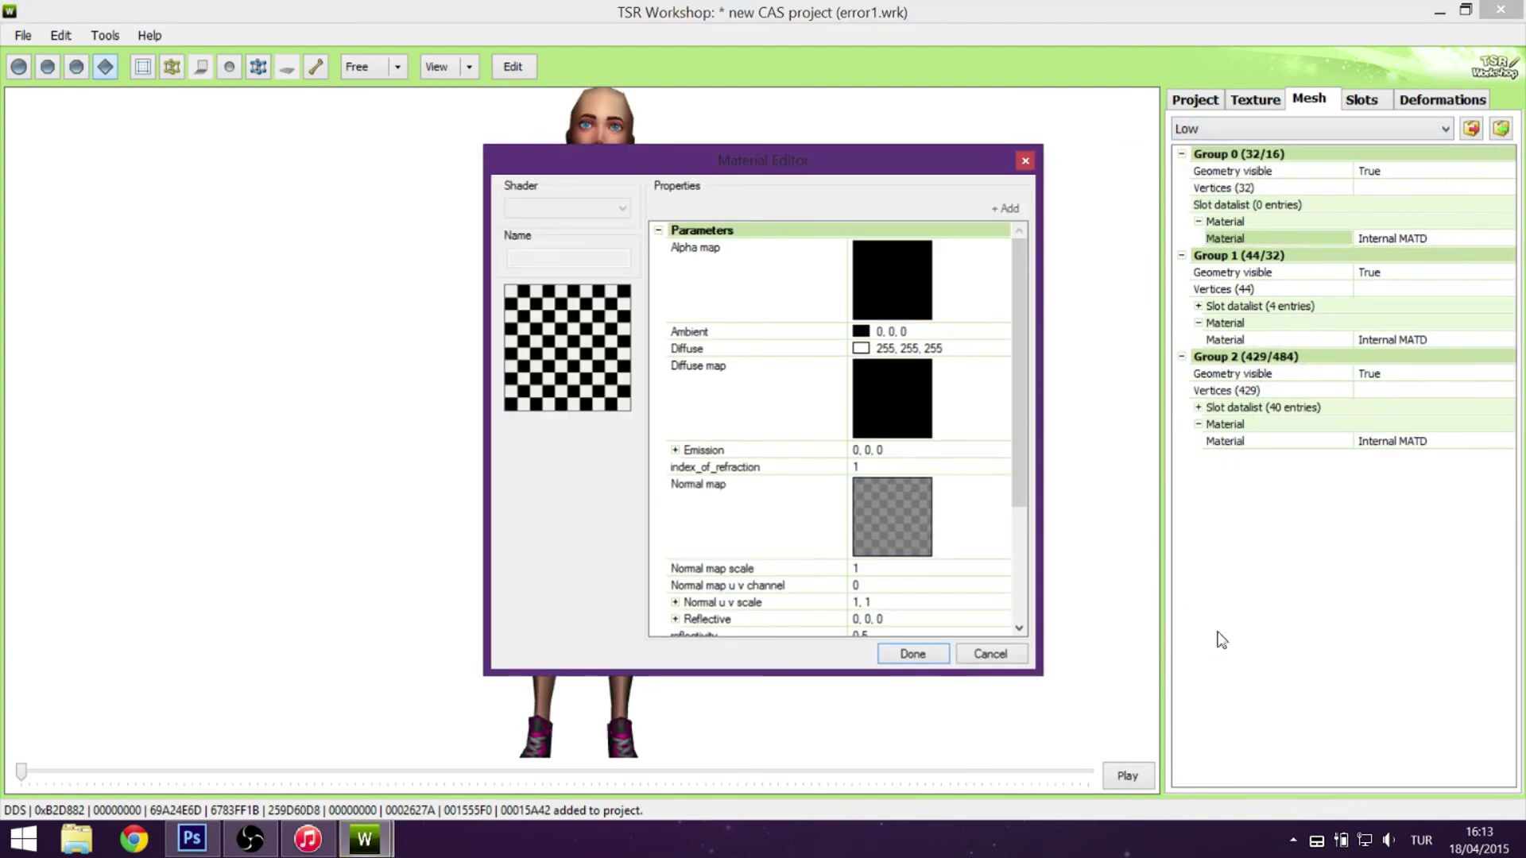
{"action": "left_click", "coordinate": [891, 517]}
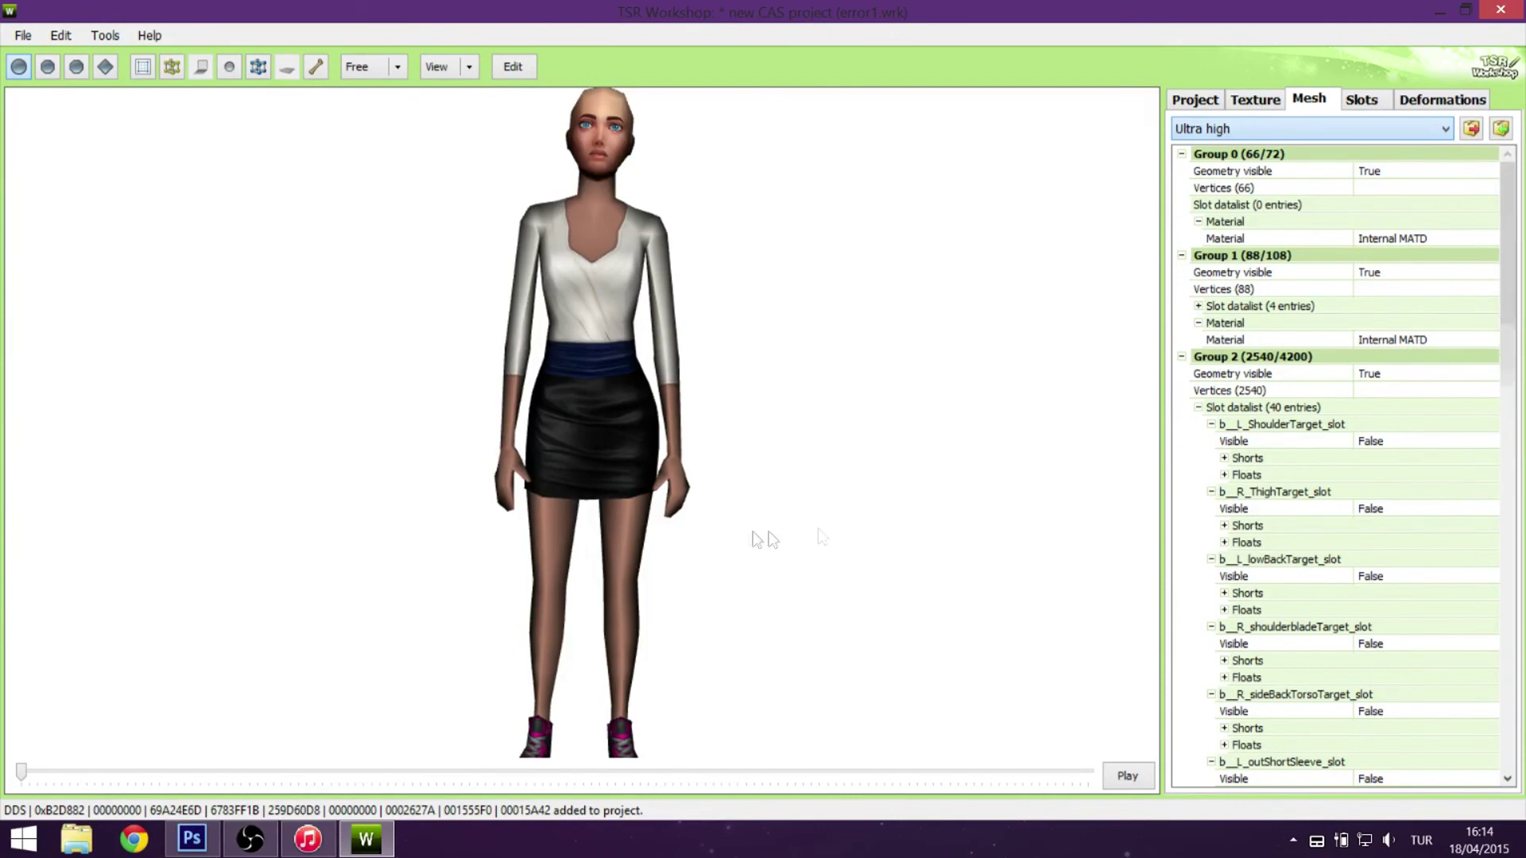
{"action": "left_click_drag", "start_coordinate": [712, 542], "coordinate": [857, 641]}
{"action": "left_click", "coordinate": [1255, 100]}
{"action": "left_click", "coordinate": [1194, 100]}
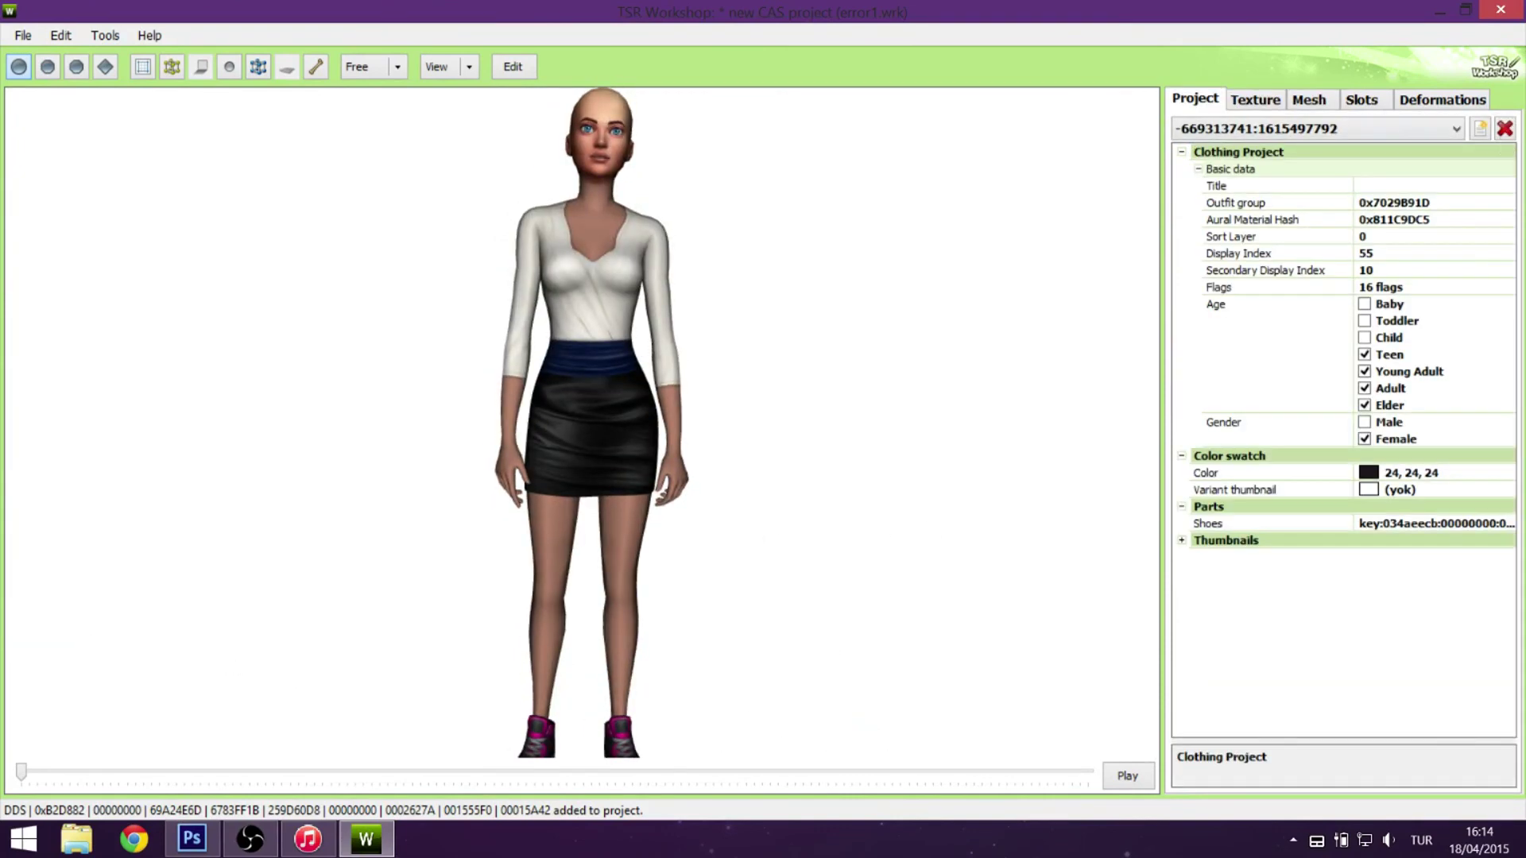
{"action": "left_click", "coordinate": [1483, 676]}
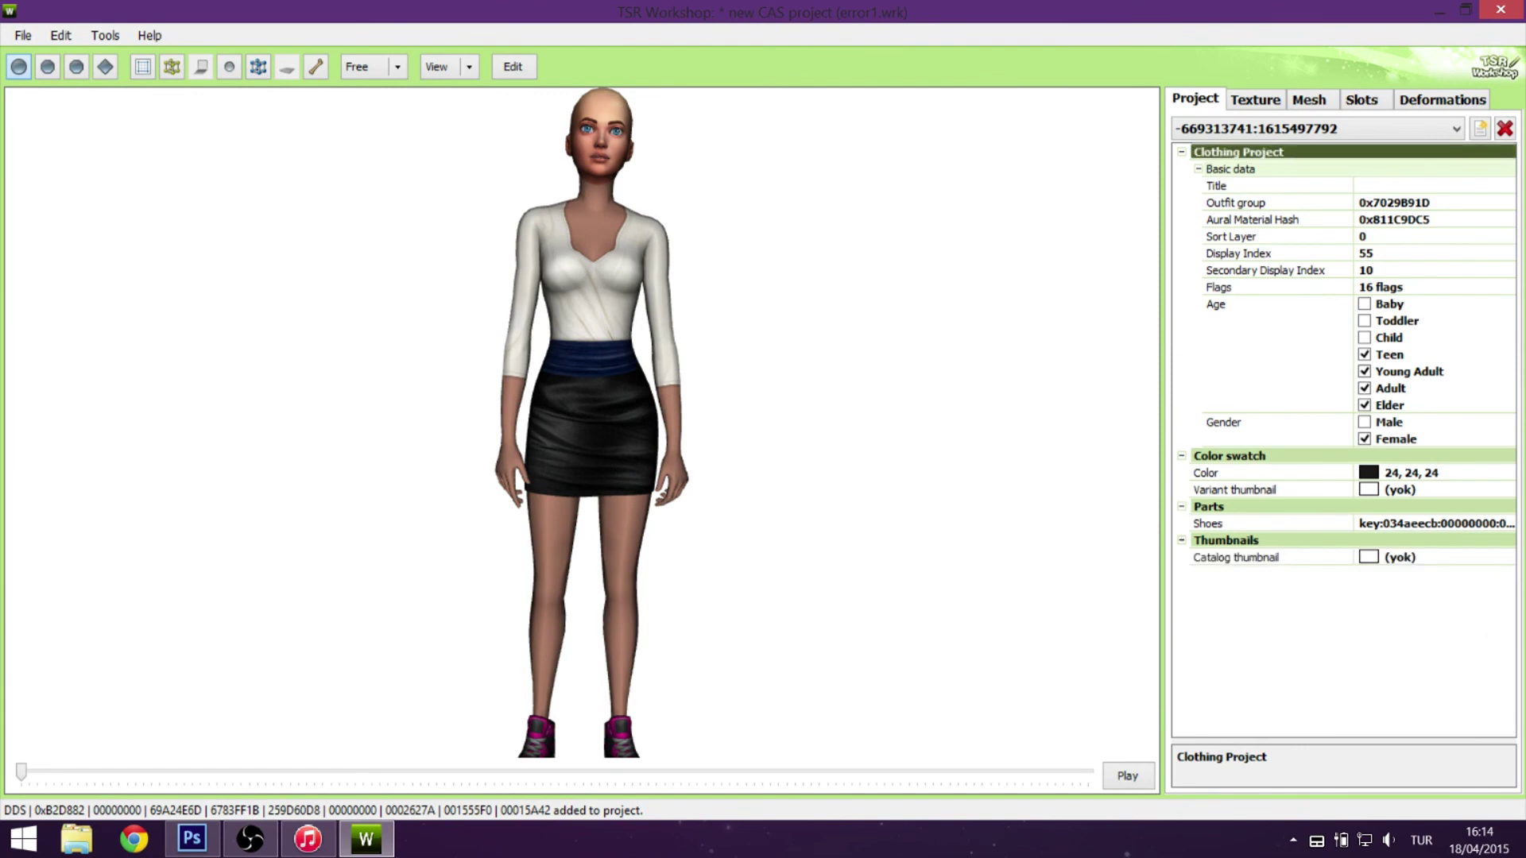
Export the project as a .package file in the Recording folder, with a name beginning SimsimayTSR_SuitUp.
{"action": "left_click", "coordinate": [23, 35]}
{"action": "mouse_move", "coordinate": [103, 222]}
{"action": "left_click", "coordinate": [255, 246]}
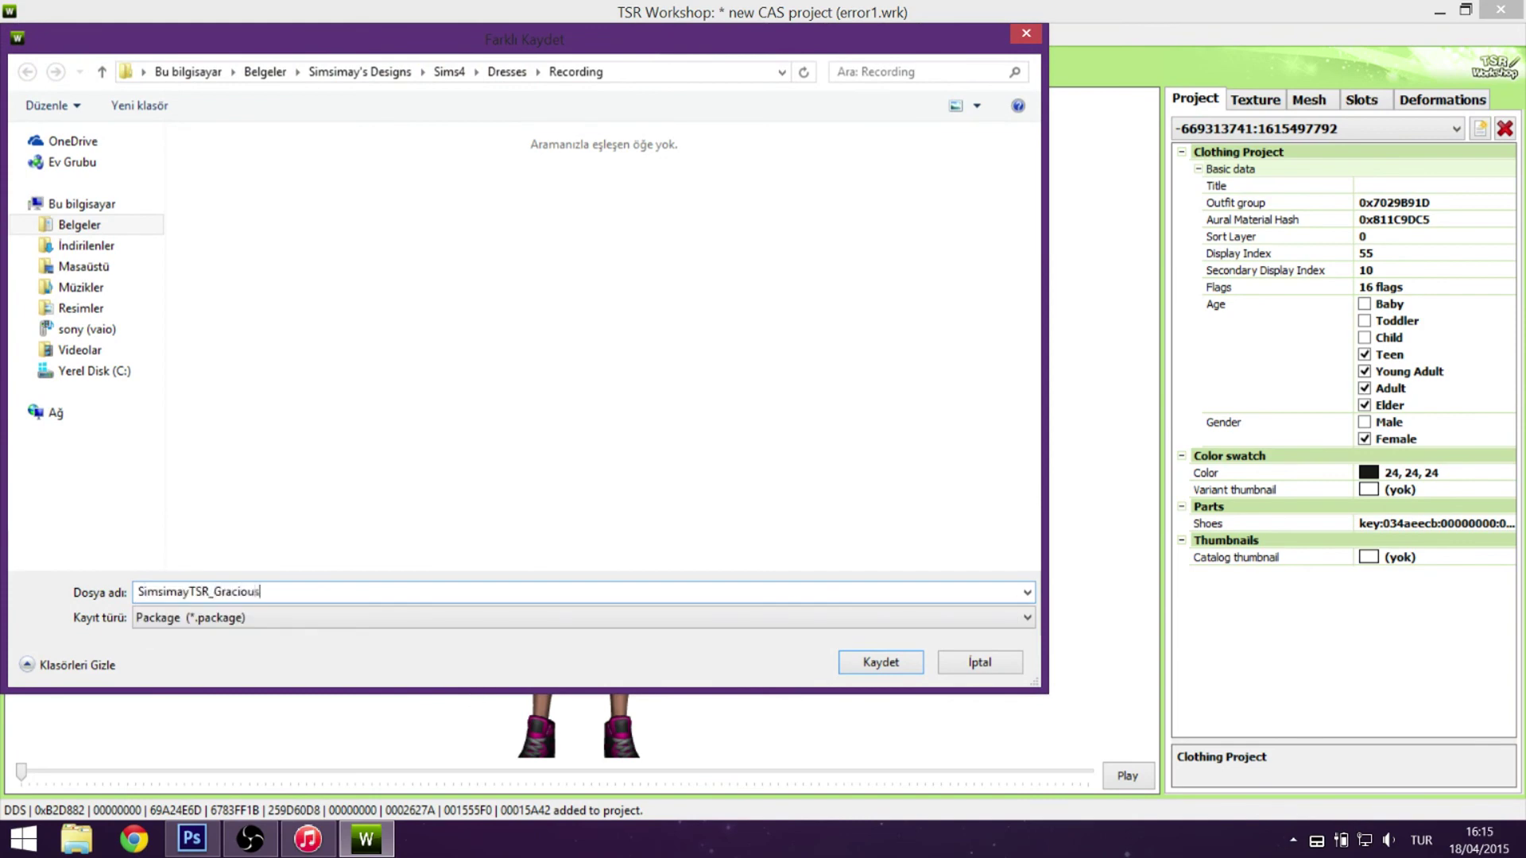
{"action": "key", "text": "BackSpace"}
{"action": "key", "text": "BackSpace"}
{"action": "key", "text": "BackSpace"}
{"action": "key", "text": "BackSpace"}
{"action": "key", "text": "BackSpace"}
{"action": "key", "text": "BackSpace"}
{"action": "key", "text": "BackSpace"}
{"action": "key", "text": "BackSpace"}
{"action": "key", "text": "BackSpace"}
{"action": "key", "text": "BackSpace"}
{"action": "key", "text": "BackSpace"}
{"action": "key", "text": "BackSpace"}
{"action": "key", "text": "BackSpace"}
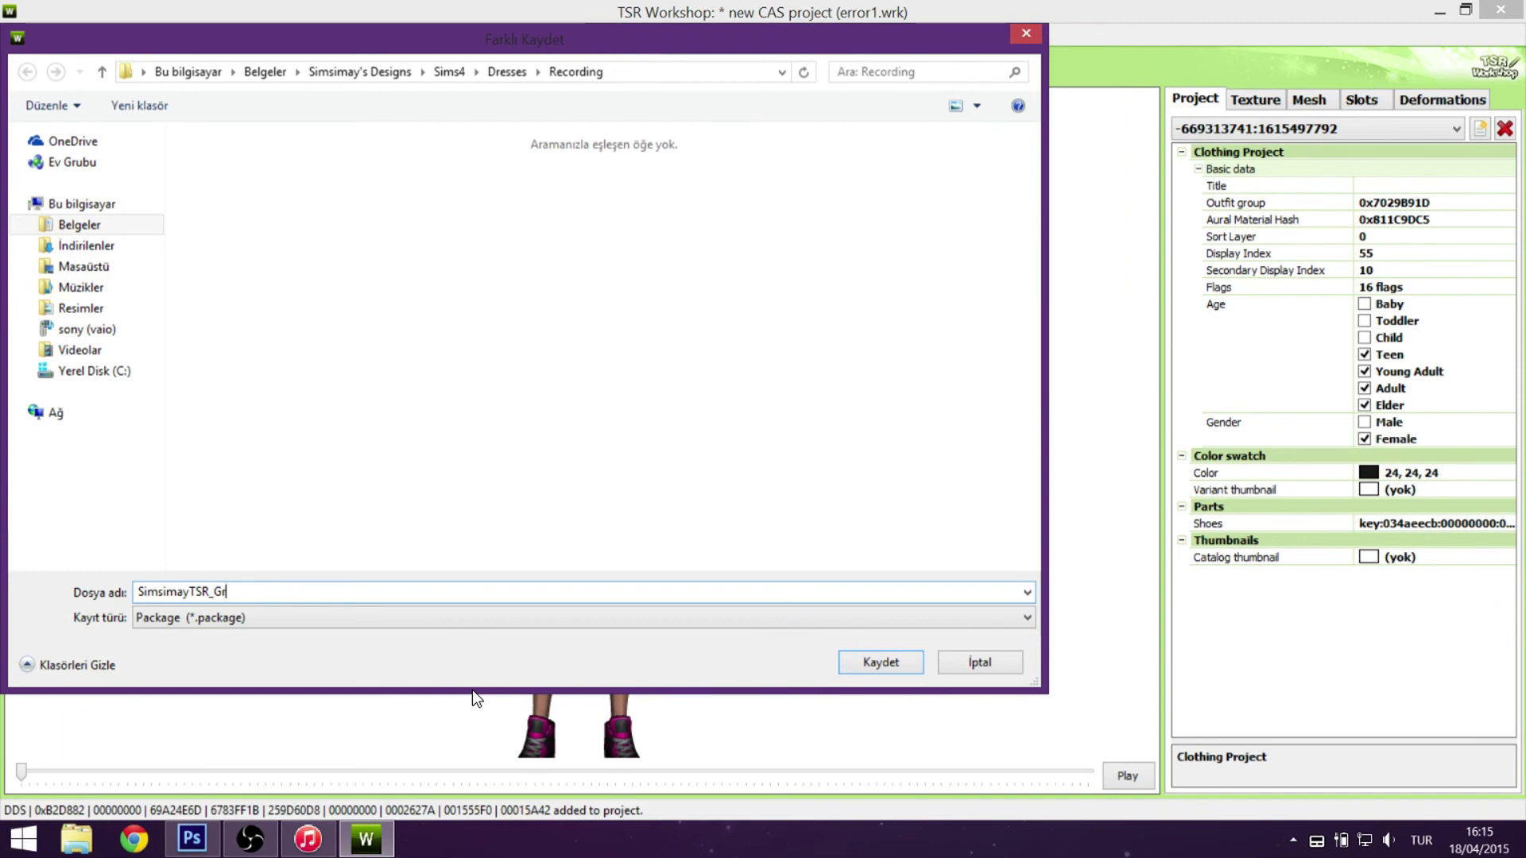
{"action": "left_click_drag", "start_coordinate": [747, 39], "coordinate": [945, 56]}
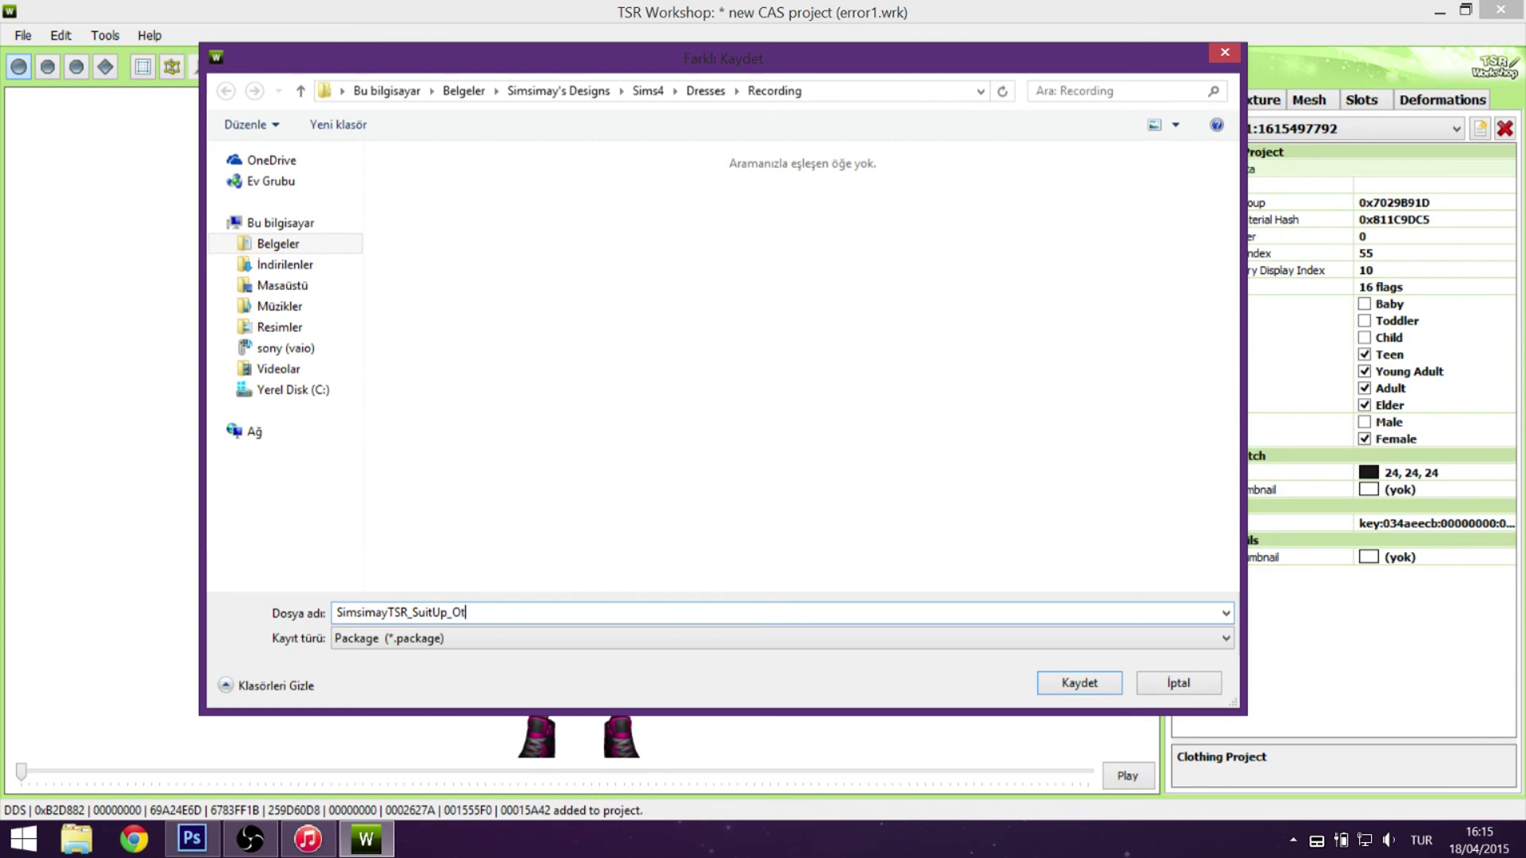
{"action": "key", "text": "Return"}
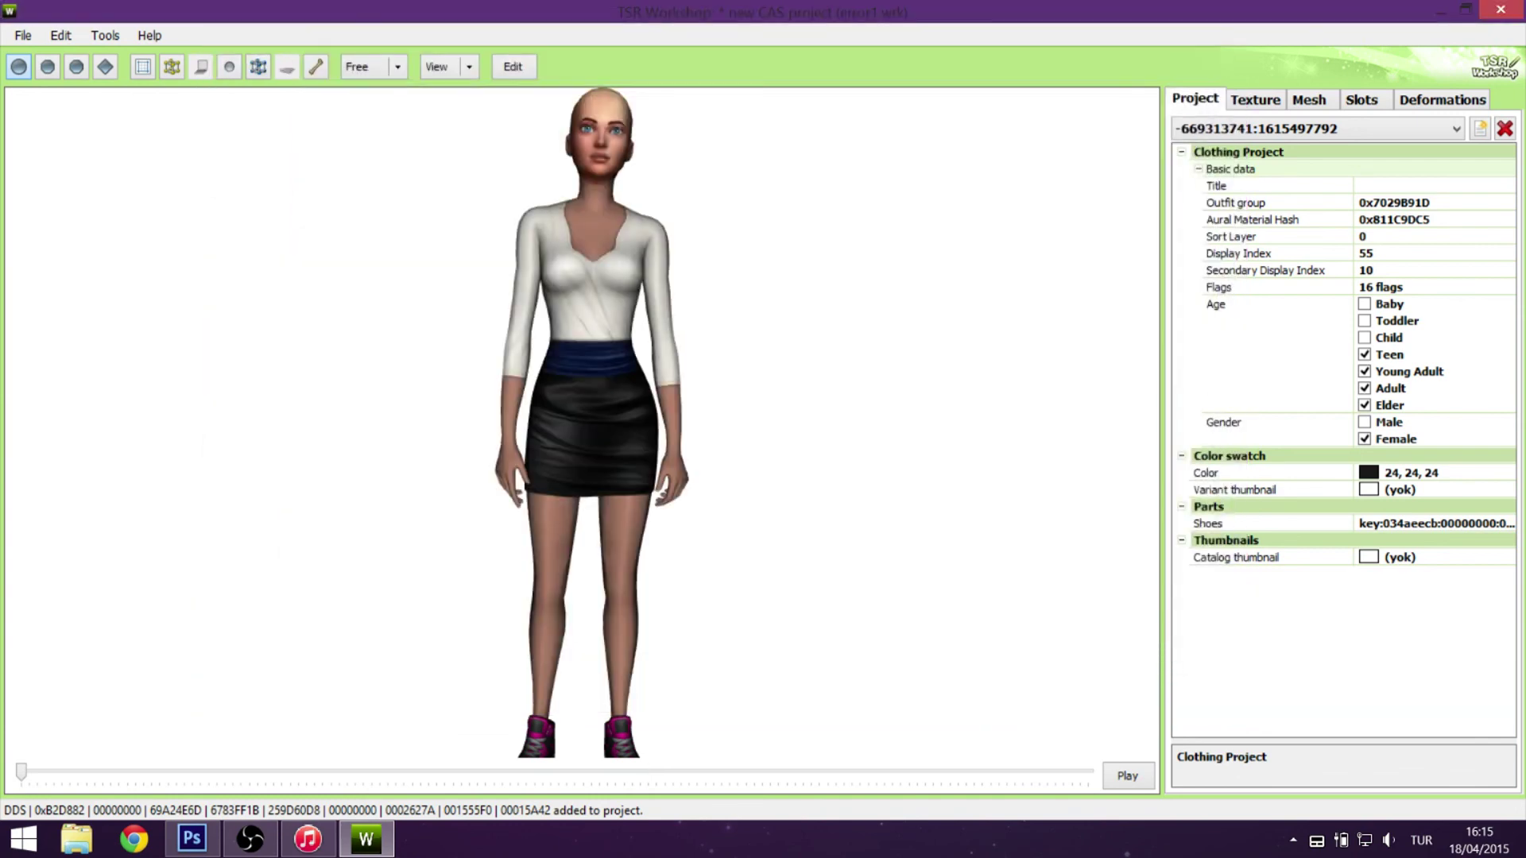
{"action": "key", "text": "Return"}
Export the project as a package to the Sims 4 Mods folder under the name SimsimayTSR_SuitUp_Outfit.
{"action": "left_click", "coordinate": [23, 35]}
{"action": "mouse_move", "coordinate": [79, 221]}
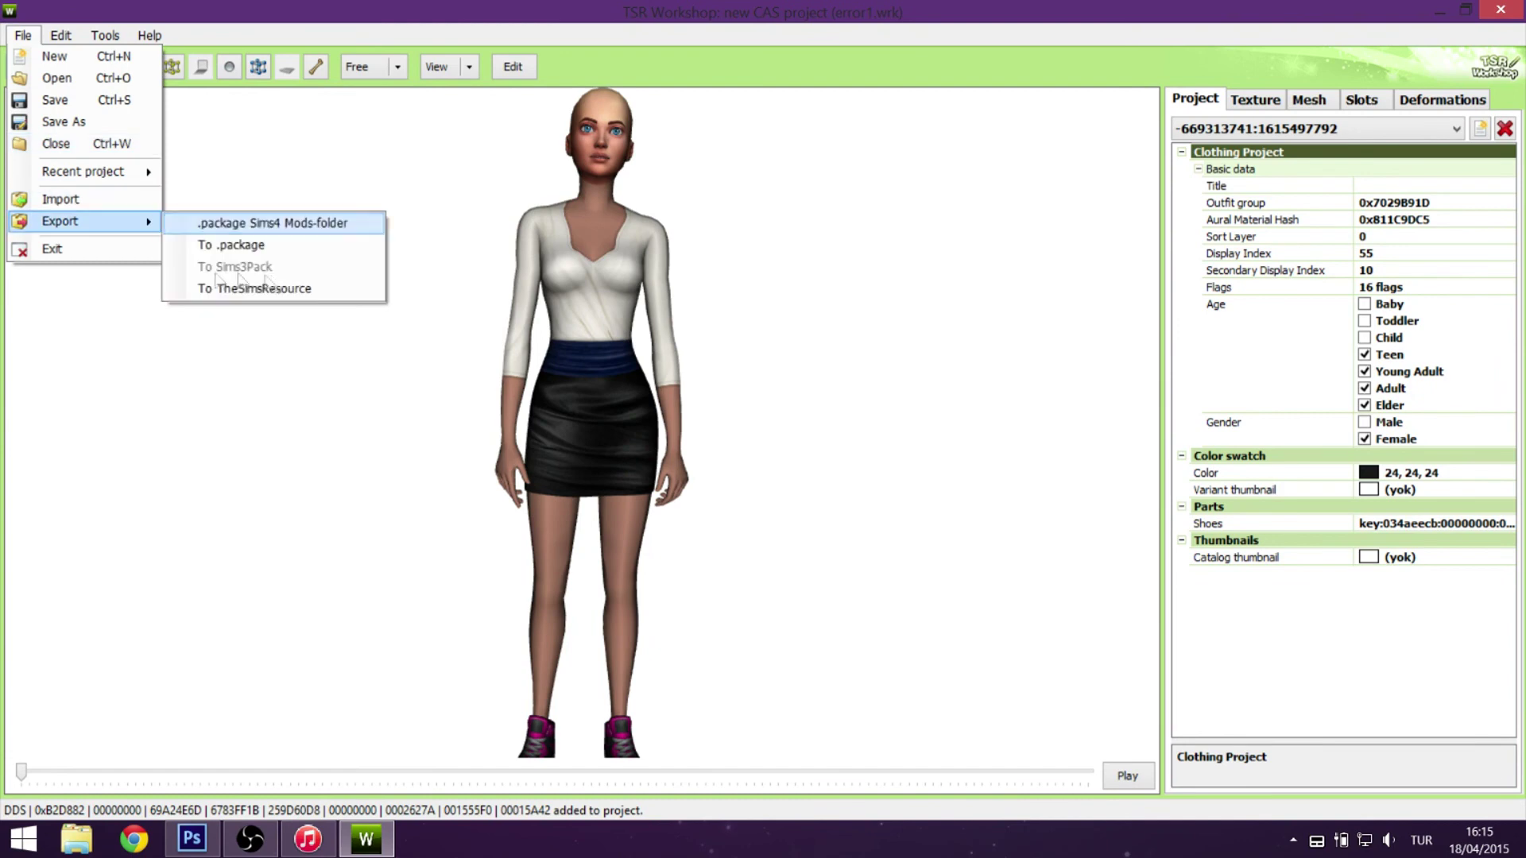
{"action": "left_click", "coordinate": [262, 221]}
{"action": "type", "text": "SimsimayTSR_Suit"}
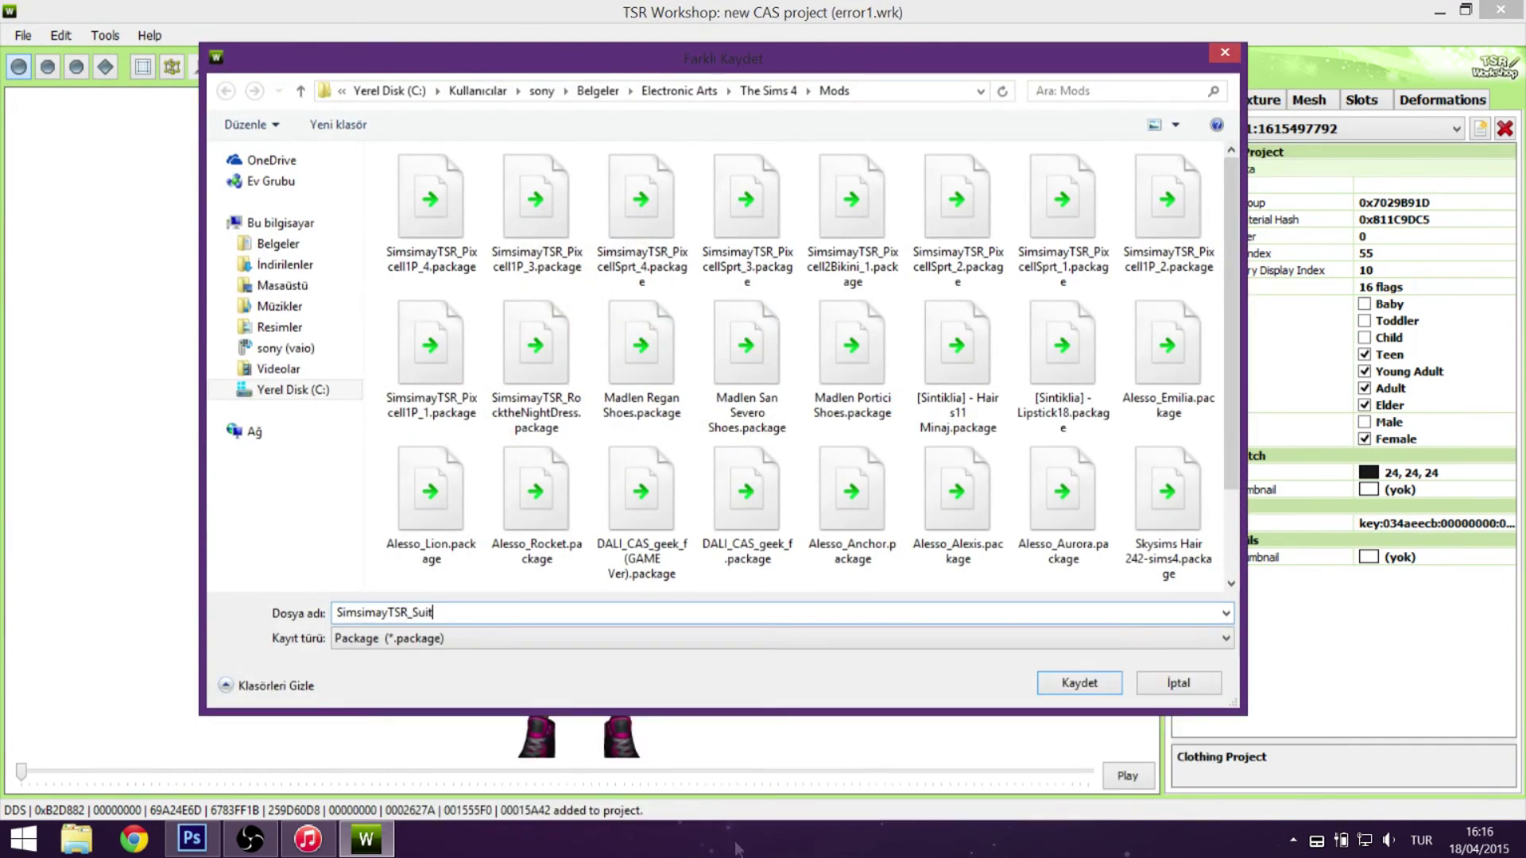
{"action": "type", "text": "Up_Outfit"}
{"action": "key", "text": "Return"}
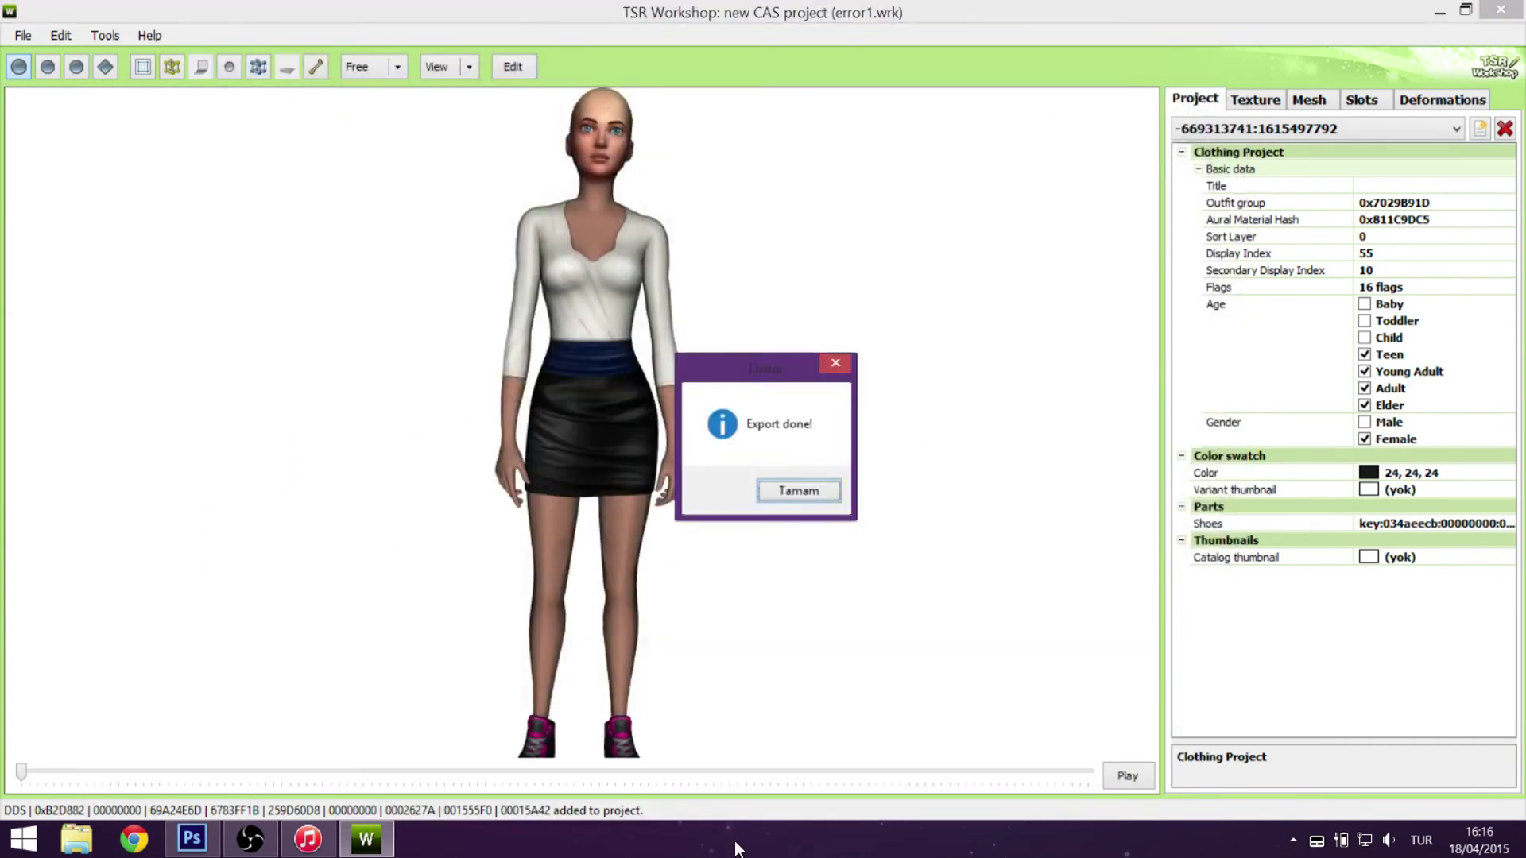
{"action": "key", "text": "Return"}
Exit the program and answer its closing prompt.
{"action": "left_click", "coordinate": [23, 35]}
{"action": "left_click", "coordinate": [80, 249]}
{"action": "left_click", "coordinate": [919, 517]}
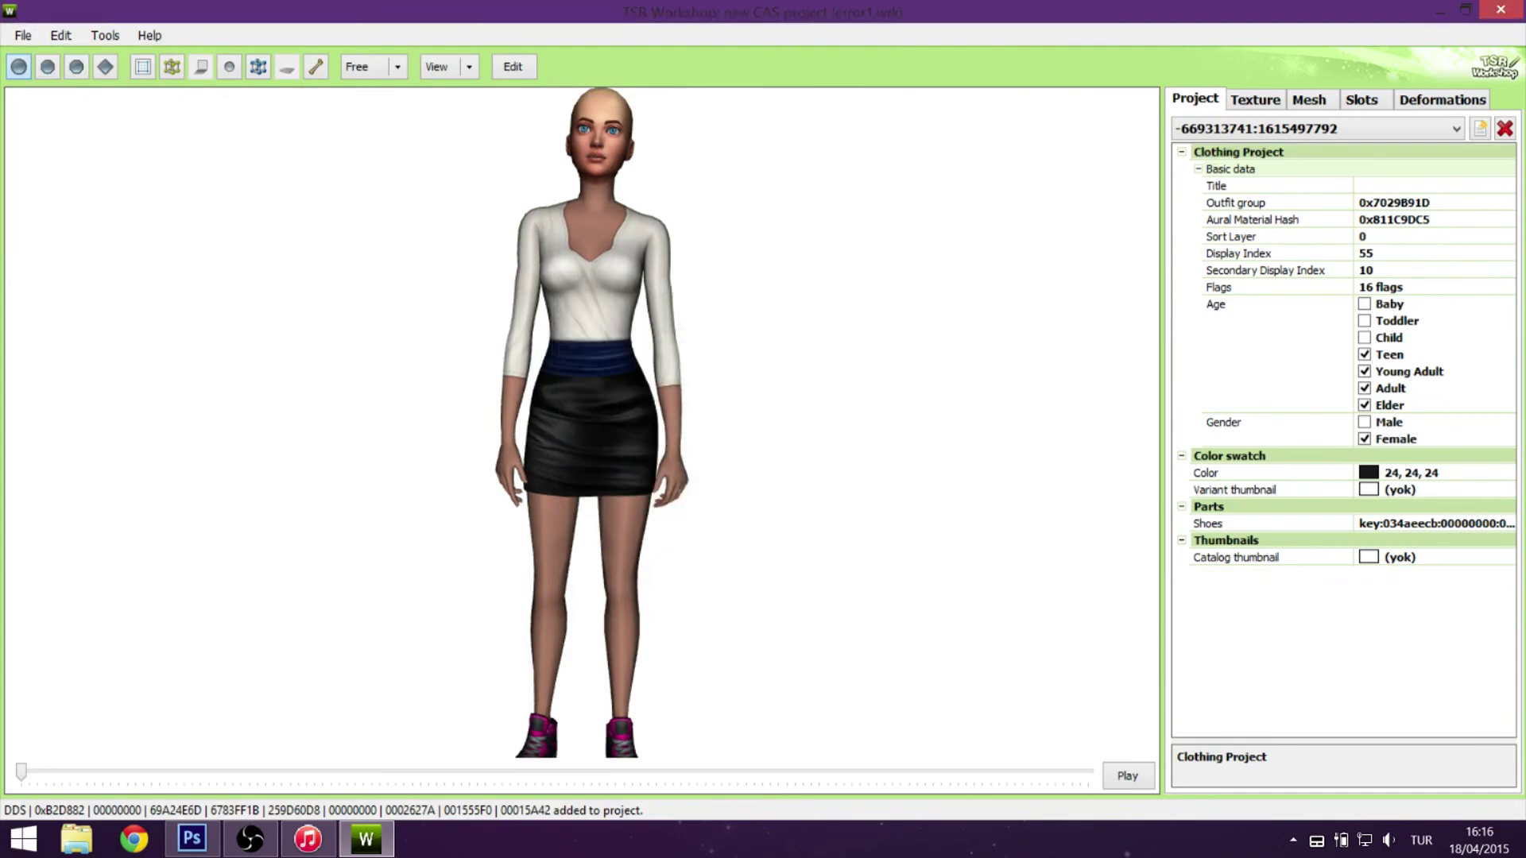